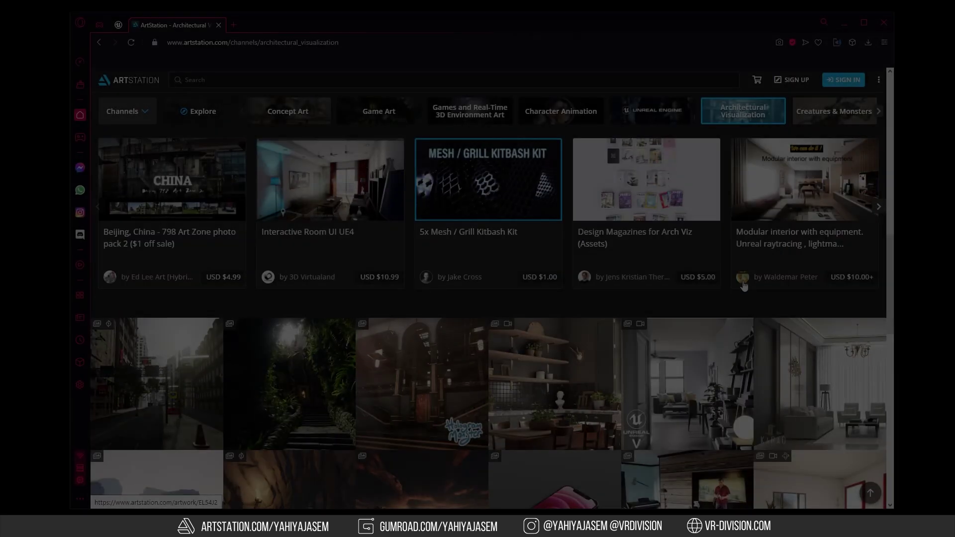
Browse the Architectural Visualization channel on ArtStation and examine the artwork thumbnails for inspiration.
scroll(743, 286, "down", 3)
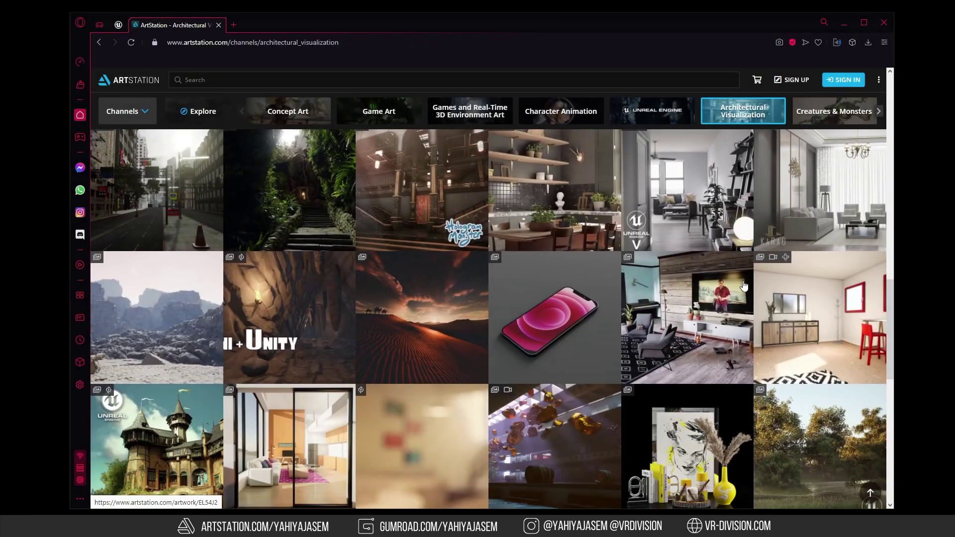
scroll(726, 287, "up", 2)
scroll(716, 288, "down", 1)
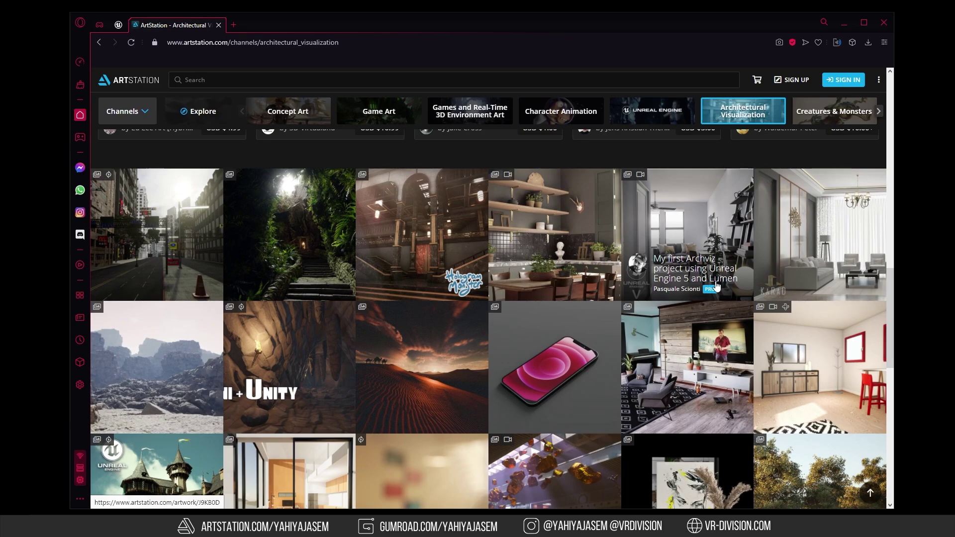
scroll(709, 288, "down", 1)
scroll(700, 289, "down", 3)
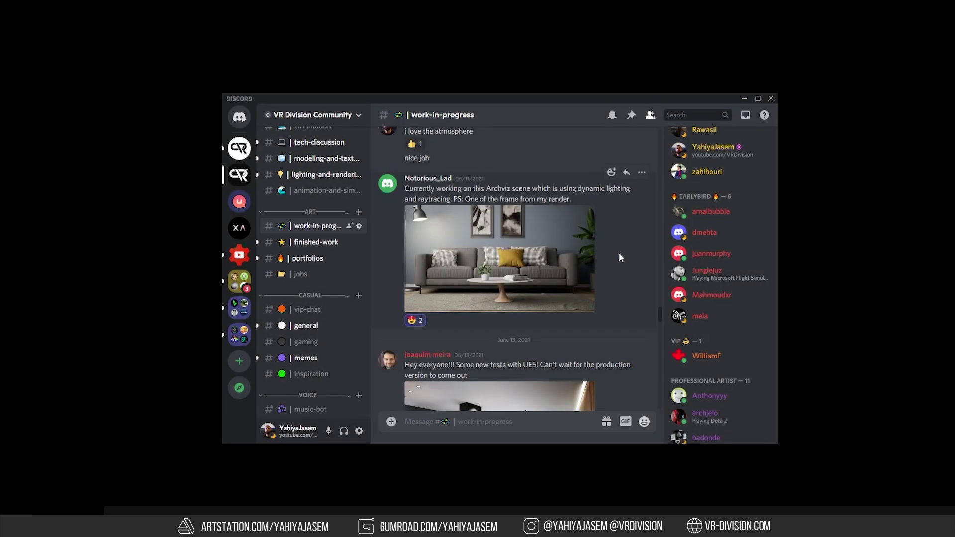
Switch to Discord and look through the interior renders posted in the VR Division Community work-in-progress channel.
scroll(620, 254, "down", 5)
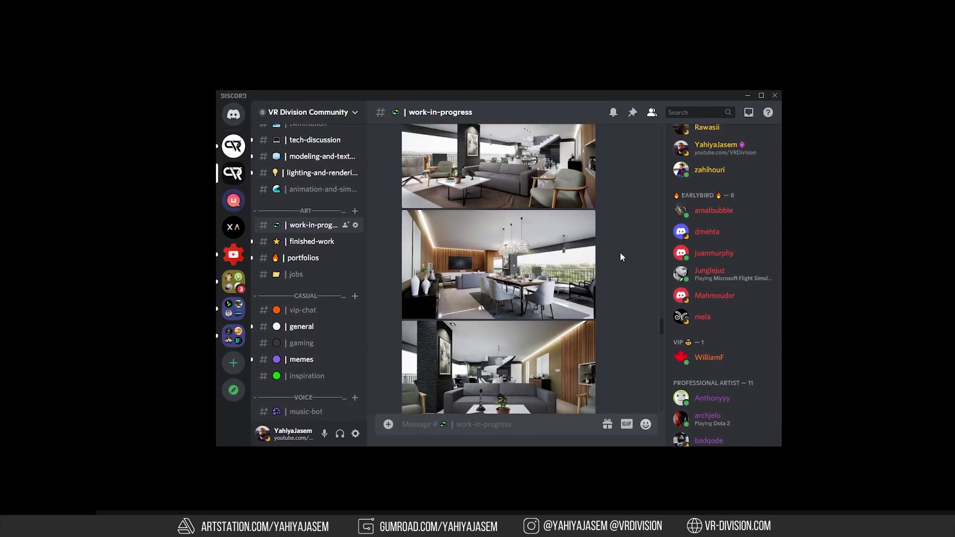
scroll(620, 252, "down", 5)
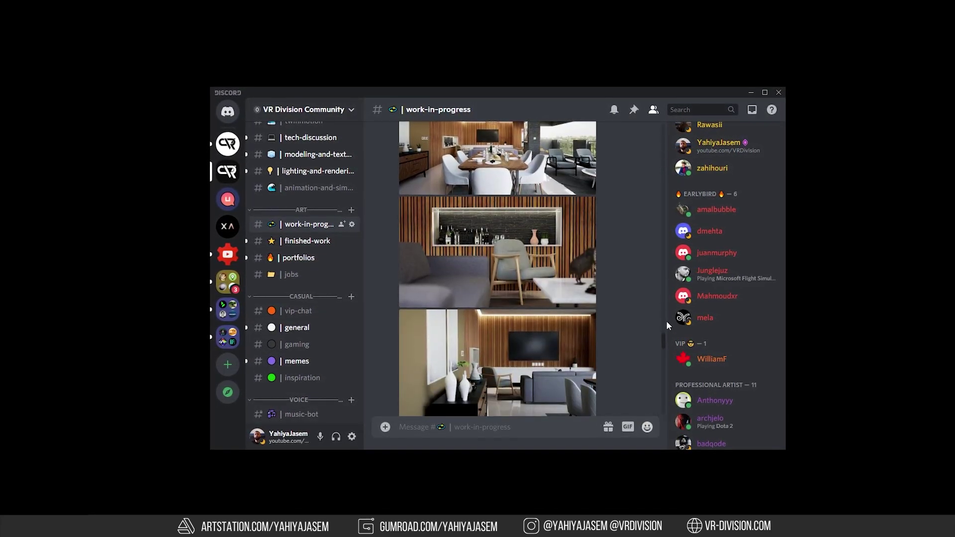
scroll(663, 347, "down", 2)
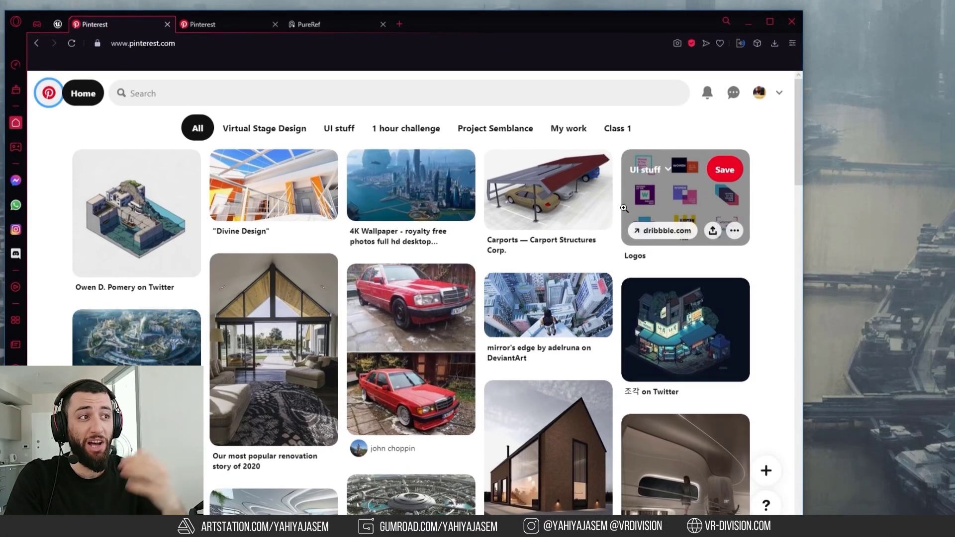
Switch to Pinterest and examine the recommended pins in the home feed for design ideas.
scroll(602, 234, "down", 3)
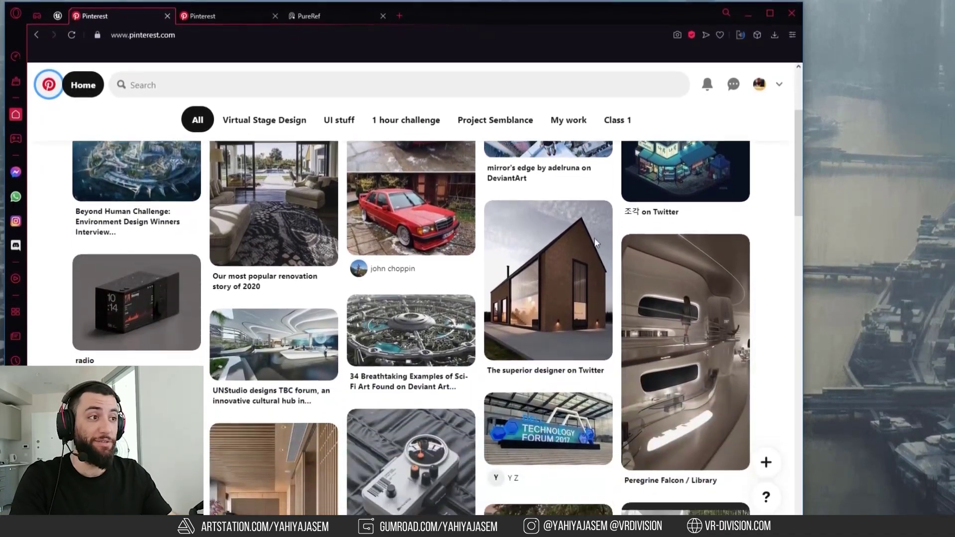
scroll(597, 242, "down", 2)
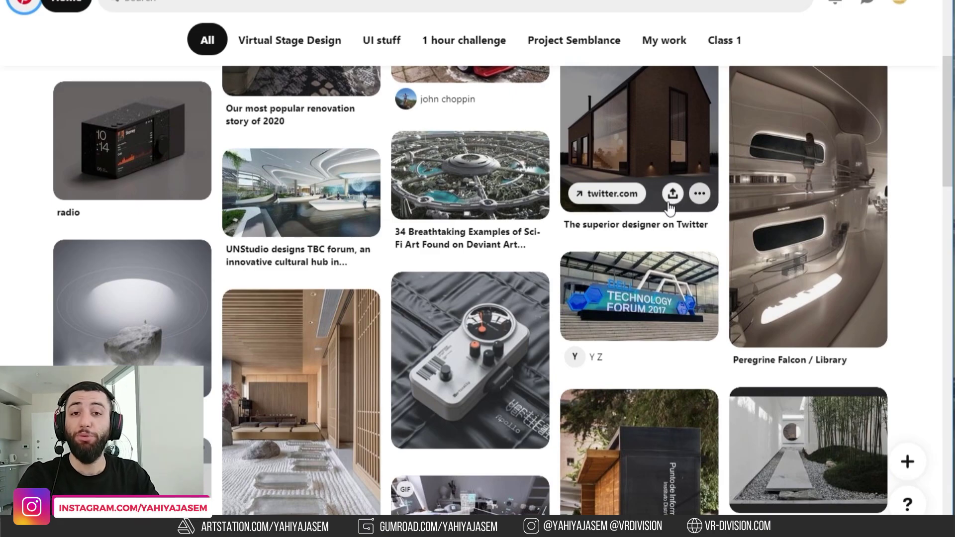
scroll(669, 208, "down", 1)
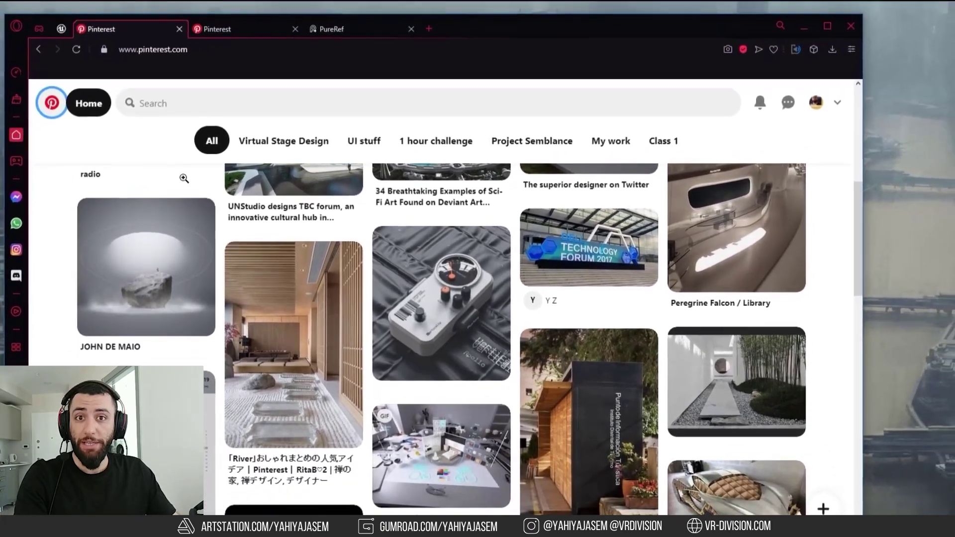
scroll(169, 95, "down", 3)
scroll(179, 190, "down", 2)
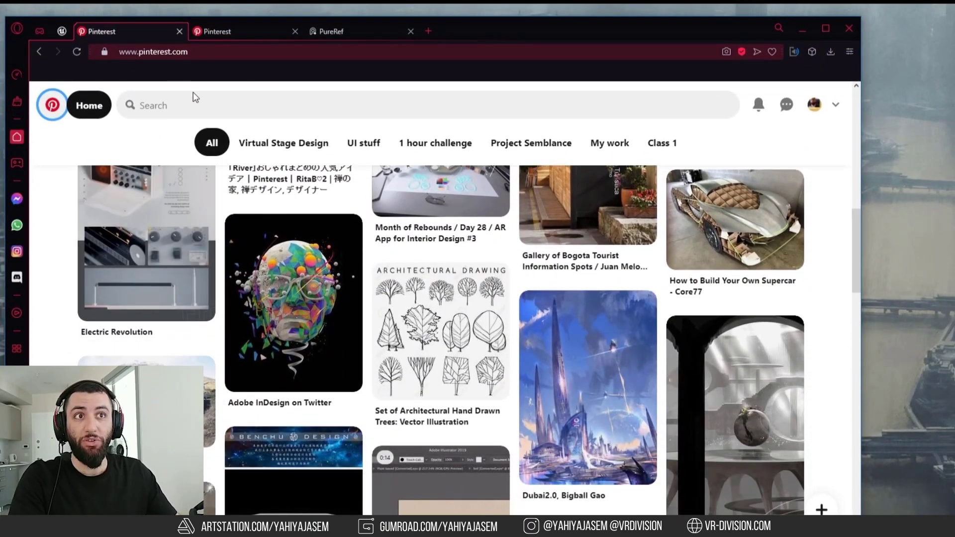
scroll(286, 206, "down", 2)
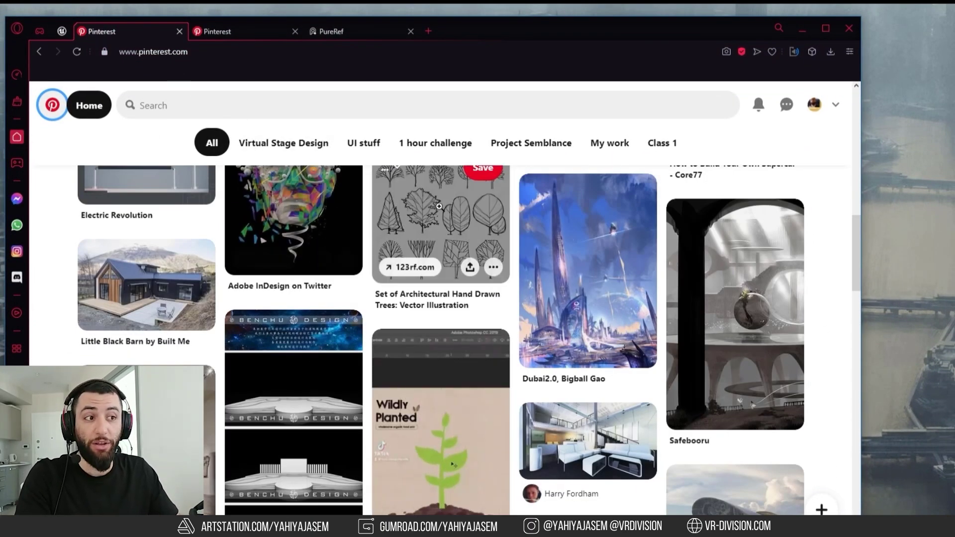
scroll(501, 226, "down", 3)
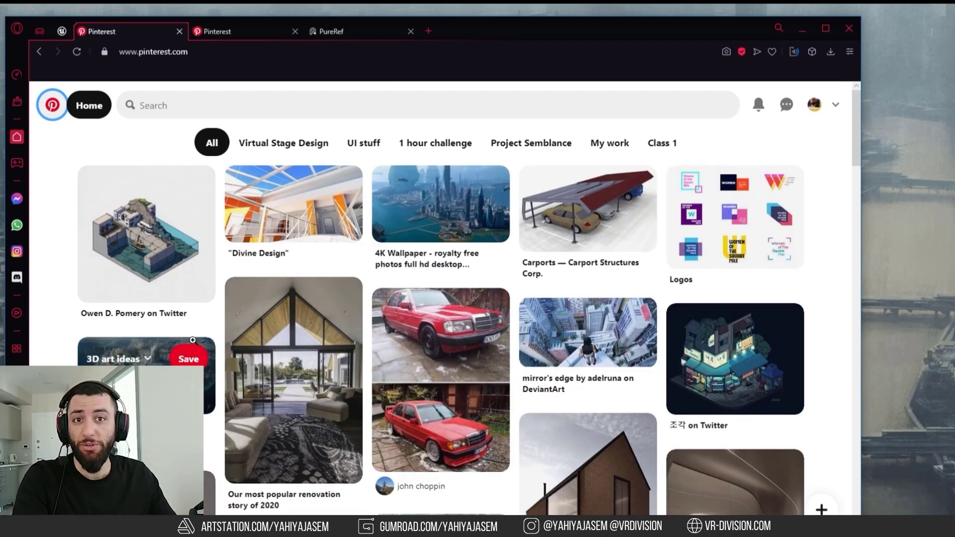
Search Pinterest for "modern minimal apartment".
left_click(212, 105)
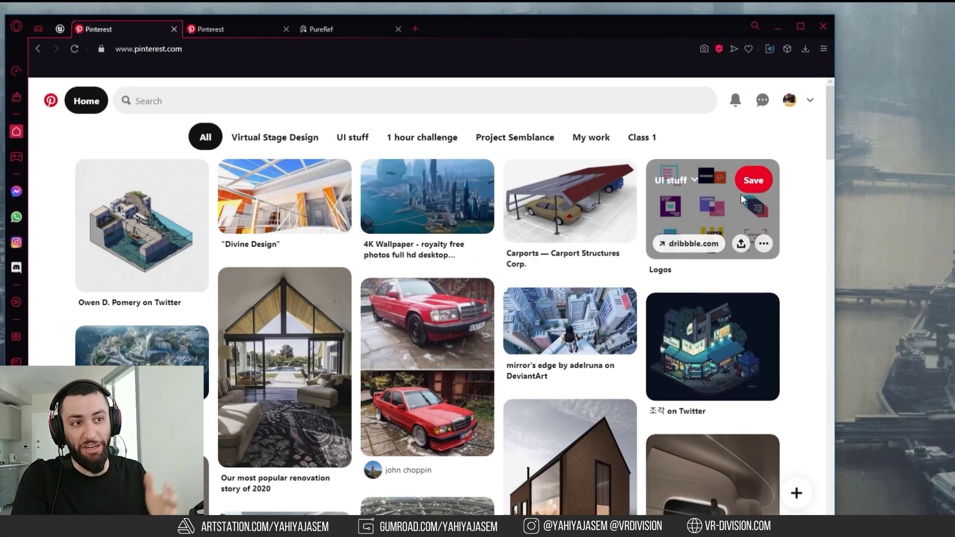
left_click(455, 90)
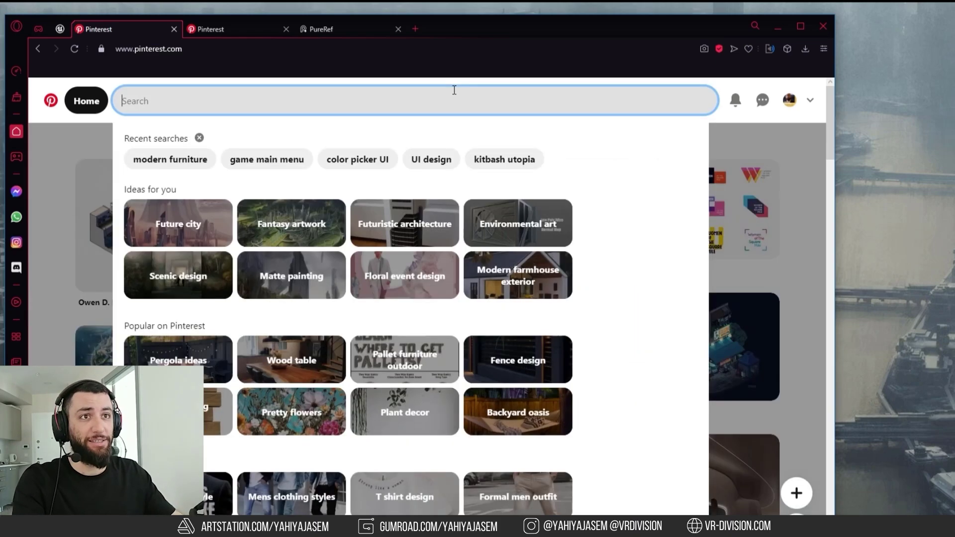
type("modern minimal apartment")
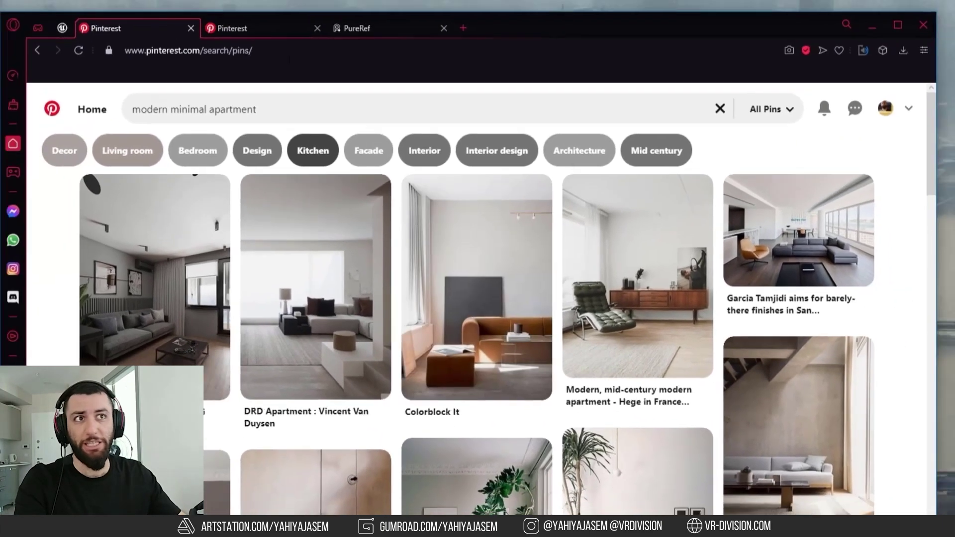
Switch to the saved Class 1 board on Pinterest and examine its collected interior design pins.
left_click(226, 31)
scroll(305, 189, "down", 10)
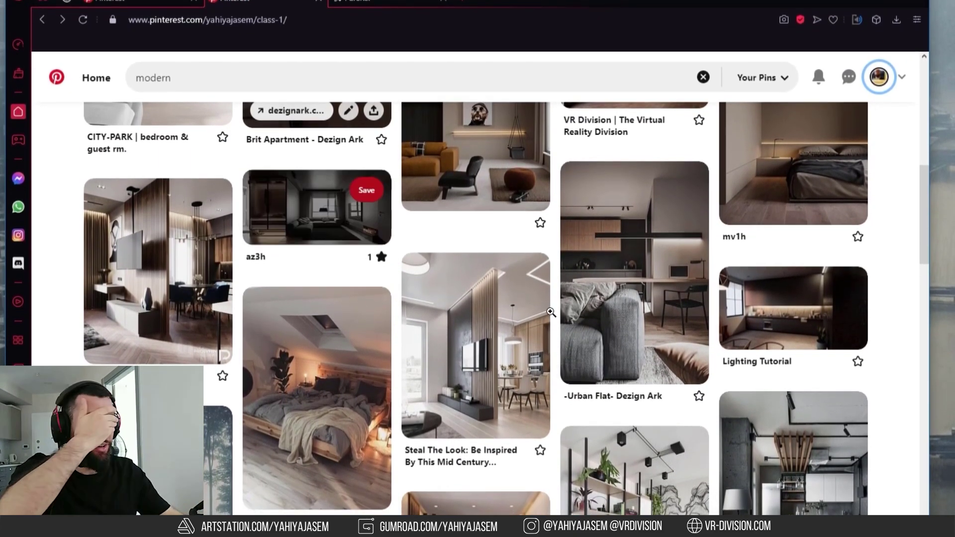
scroll(518, 273, "down", 2)
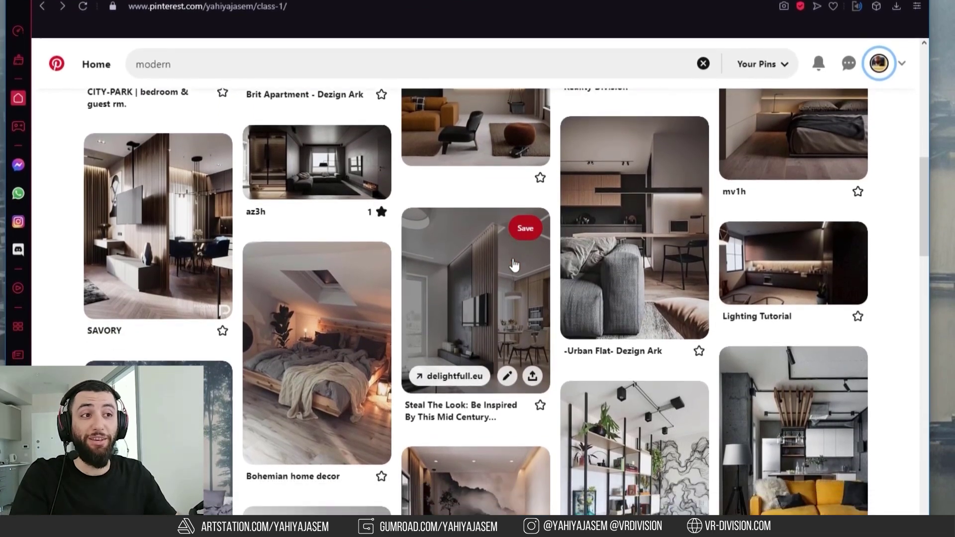
scroll(512, 252, "down", 4)
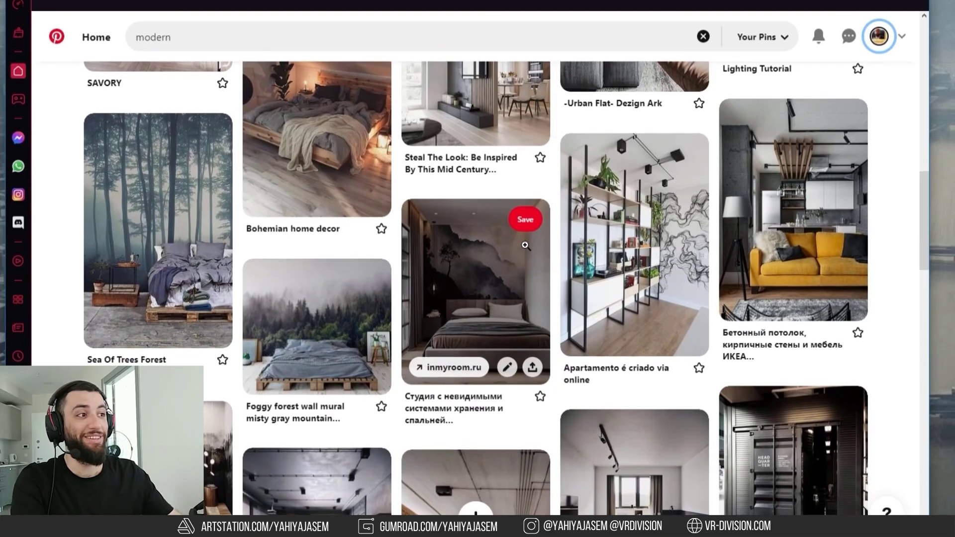
scroll(517, 249, "down", 6)
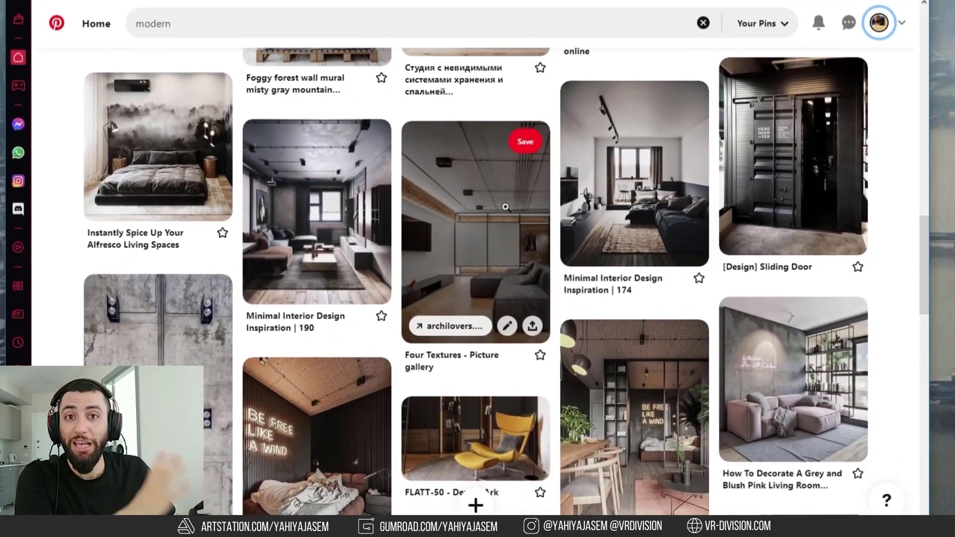
scroll(505, 200, "down", 12)
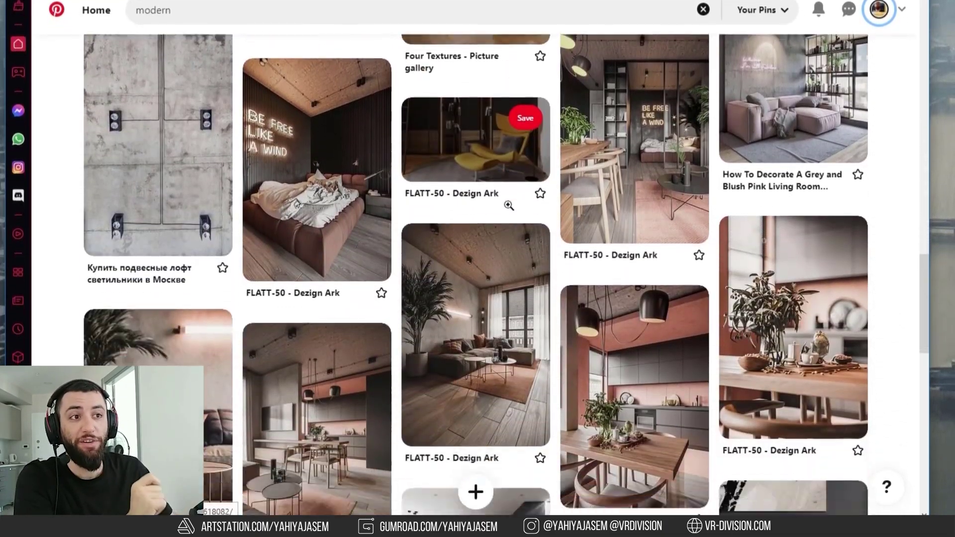
scroll(509, 199, "down", 10)
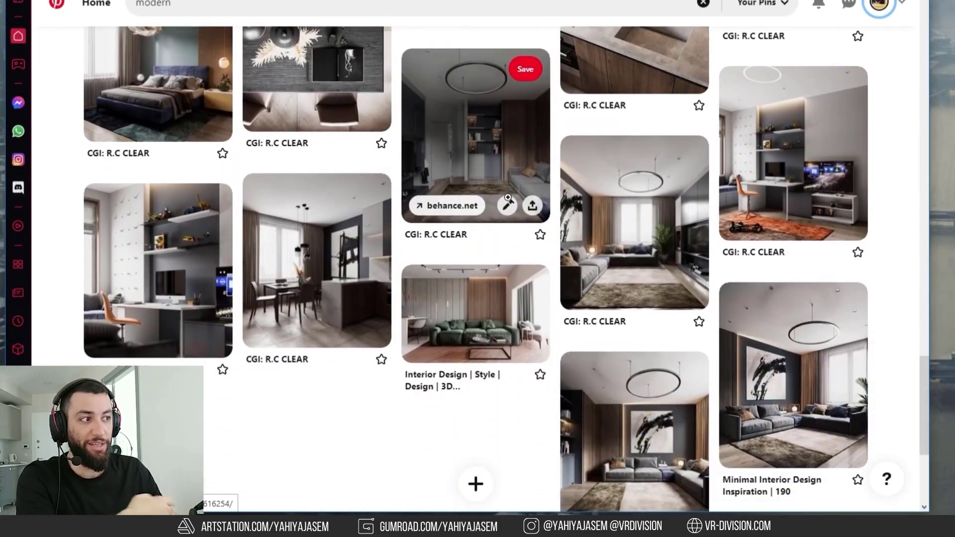
scroll(546, 246, "up", 20)
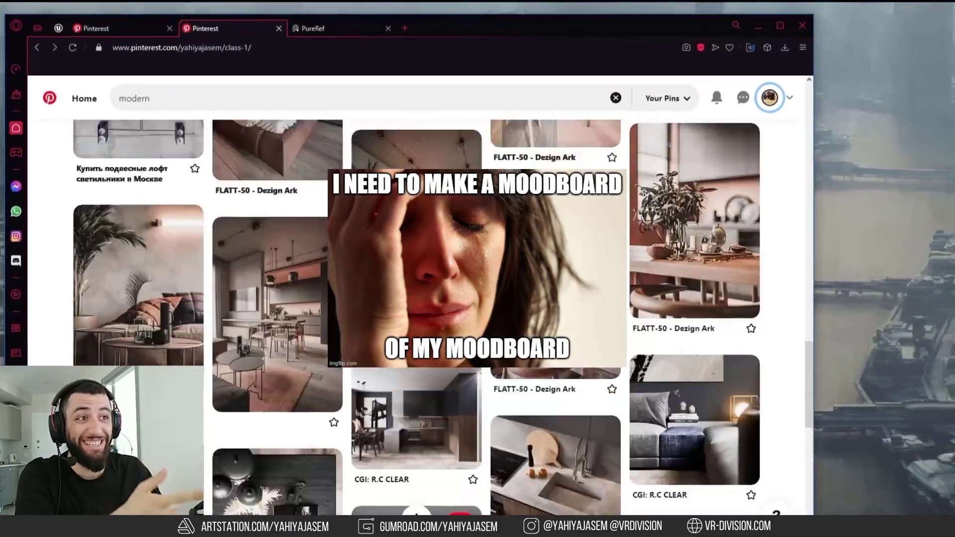
scroll(480, 312, "up", 3)
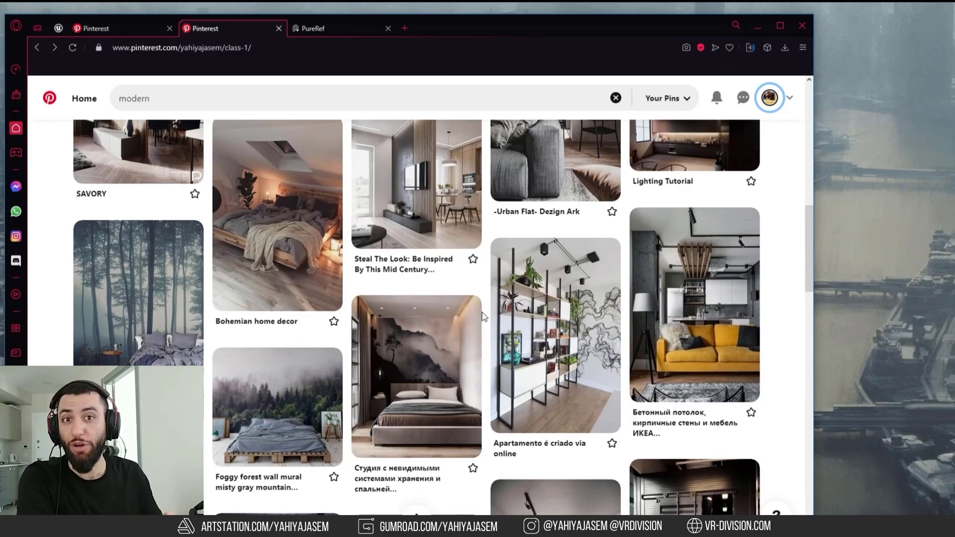
Bring up the PureRef website and review how it collects and arranges reference images.
left_click(329, 28)
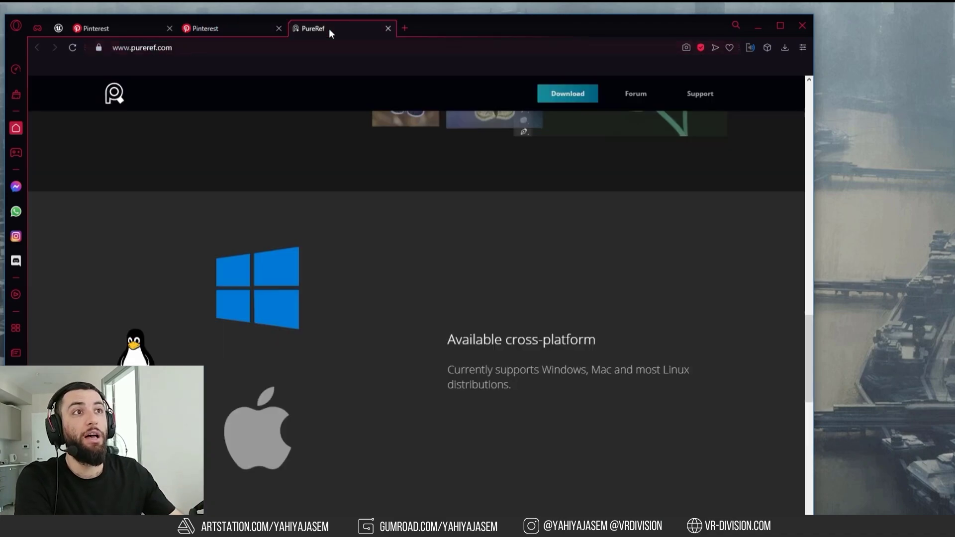
scroll(430, 293, "down", 2)
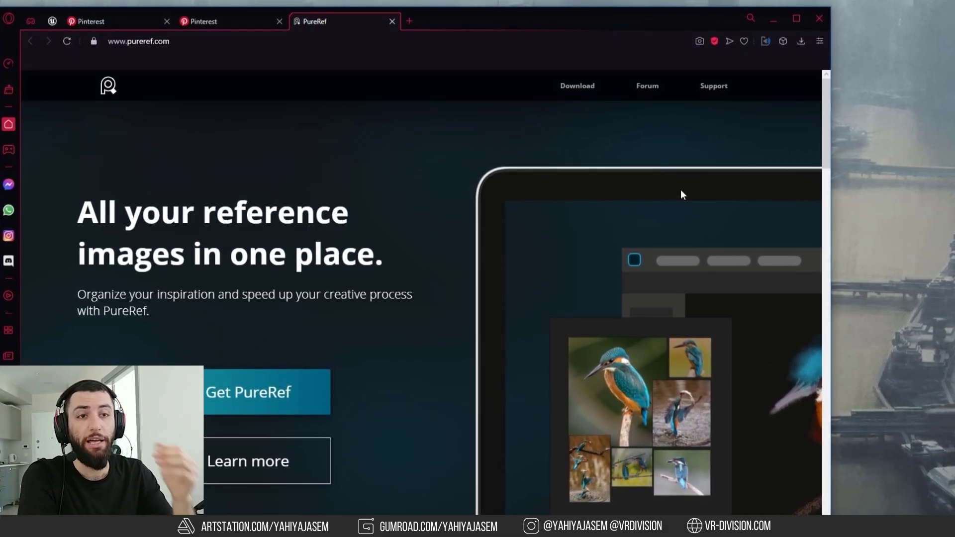
scroll(623, 229, "down", 3)
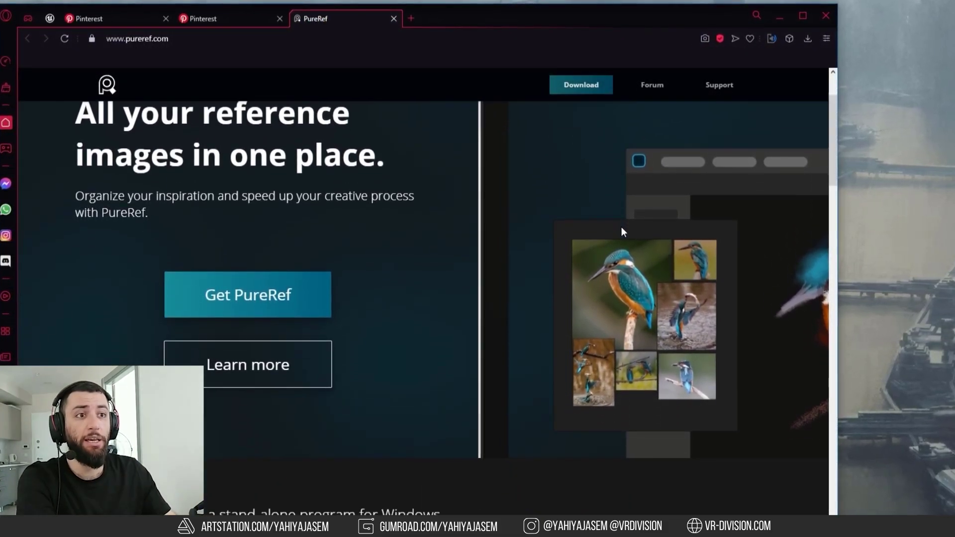
scroll(641, 224, "down", 6)
scroll(633, 241, "down", 3)
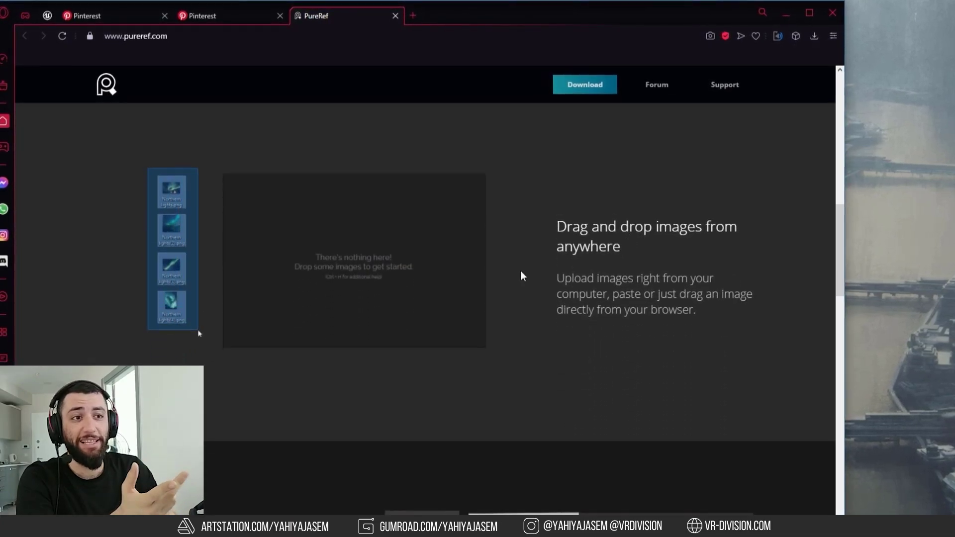
scroll(432, 288, "up", 4)
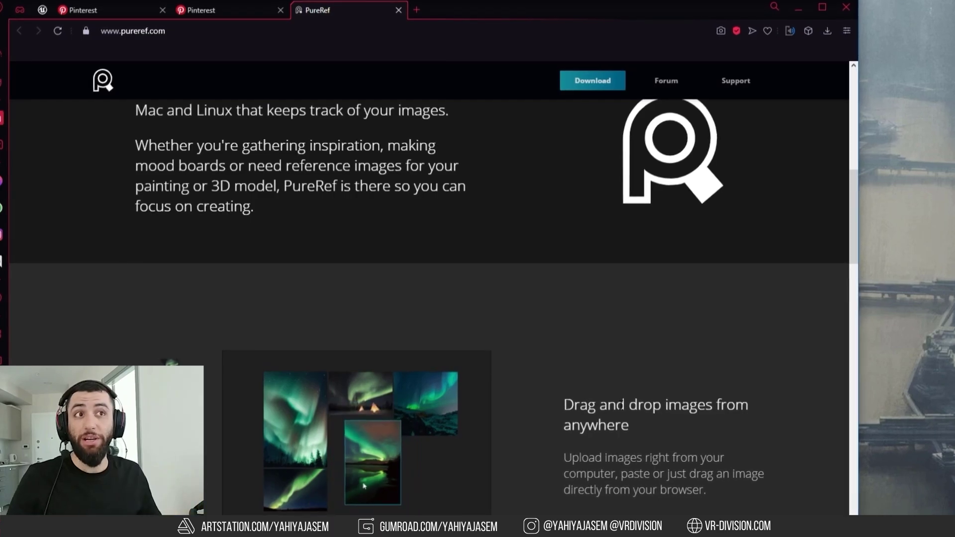
Narrow the browser showing the Class 1 board beside the PureRef canvas and add the dark living room pin to the canvas.
left_click(199, 10)
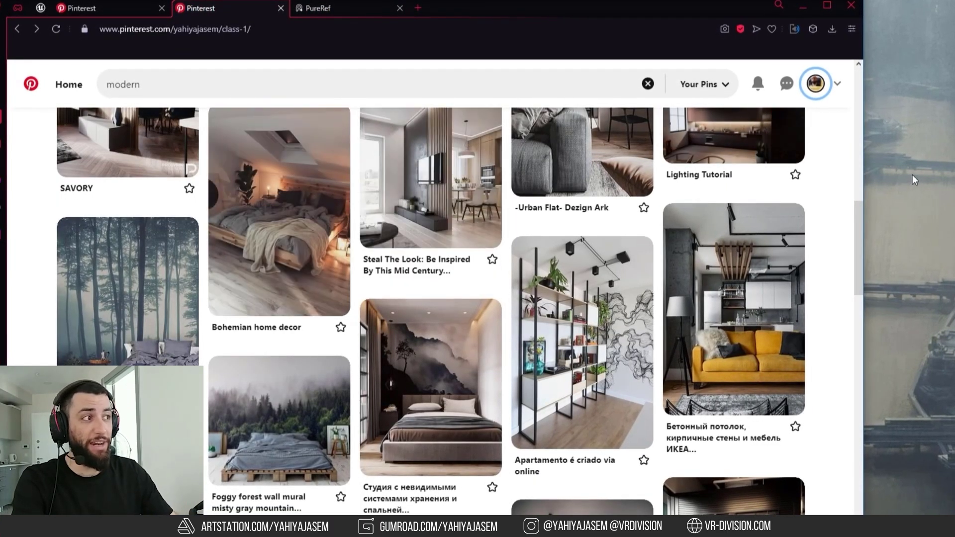
left_click_drag(865, 169, 522, 229)
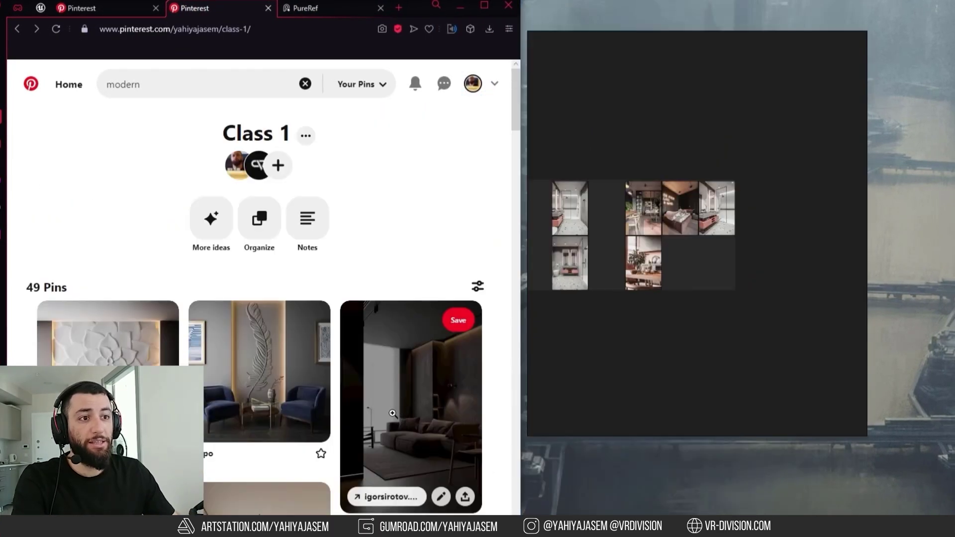
scroll(406, 411, "down", 2)
left_click_drag(405, 343, 745, 289)
scroll(745, 283, "up", 6)
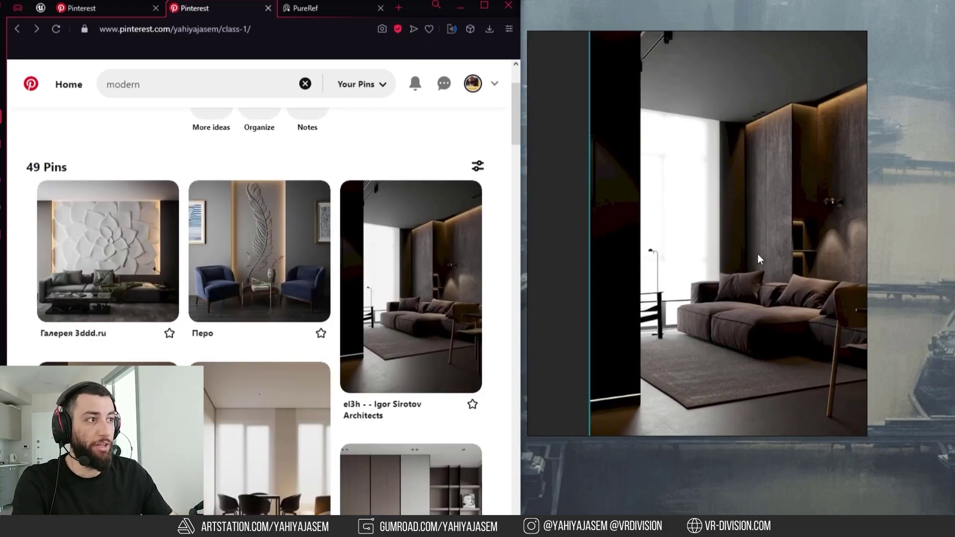
Add the feather wall art pin with blue armchairs to the PureRef canvas and maximize the canvas window.
scroll(613, 239, "down", 6)
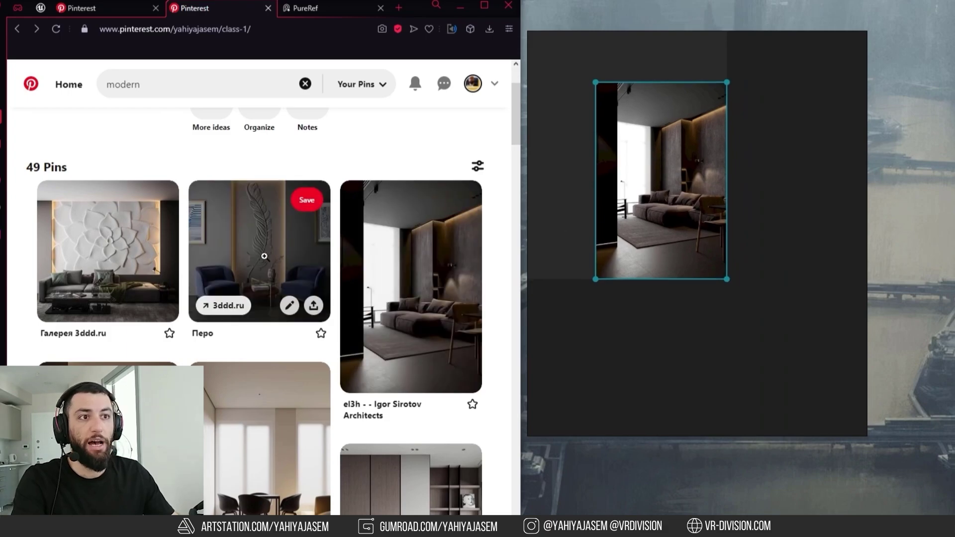
left_click_drag(259, 251, 604, 194)
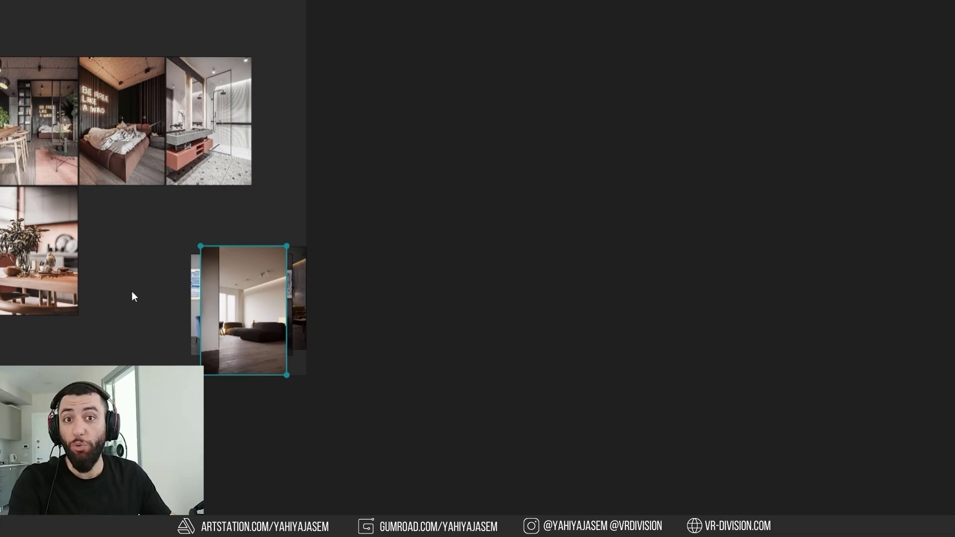
key("ctrl+f")
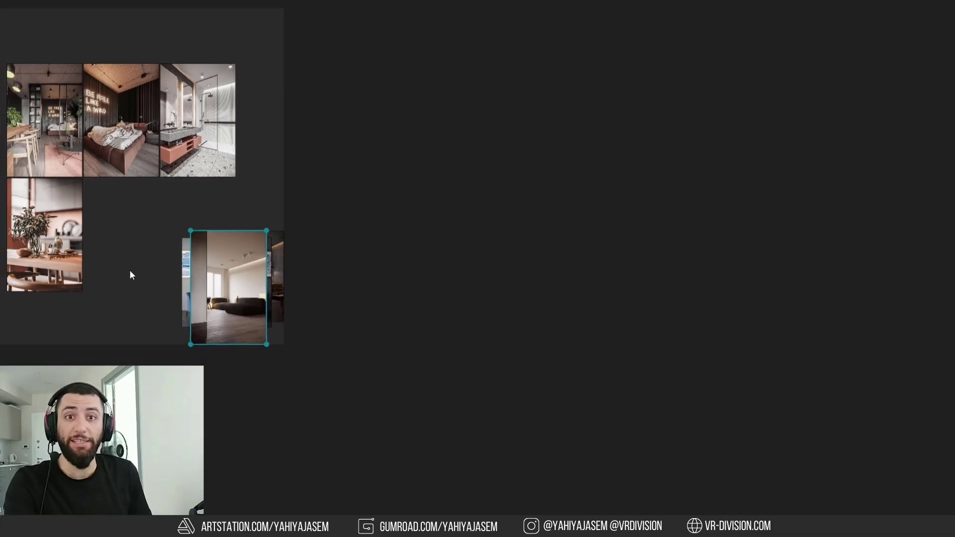
key("ctrl+f")
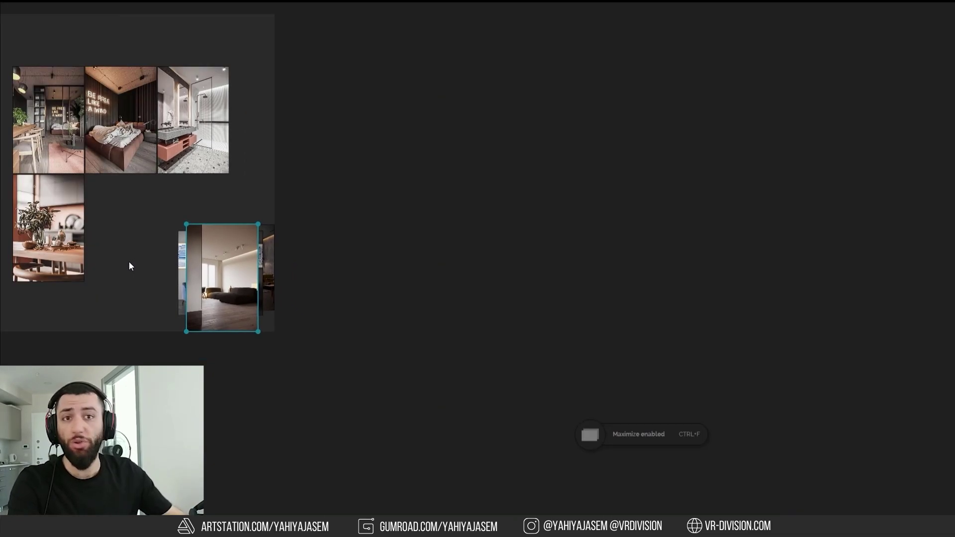
Spread the light living room, feather wall art and dark living room images apart on the canvas.
middle_click_drag(145, 266, 194, 287)
scroll(194, 286, "up", 3)
left_click_drag(196, 255, 378, 334)
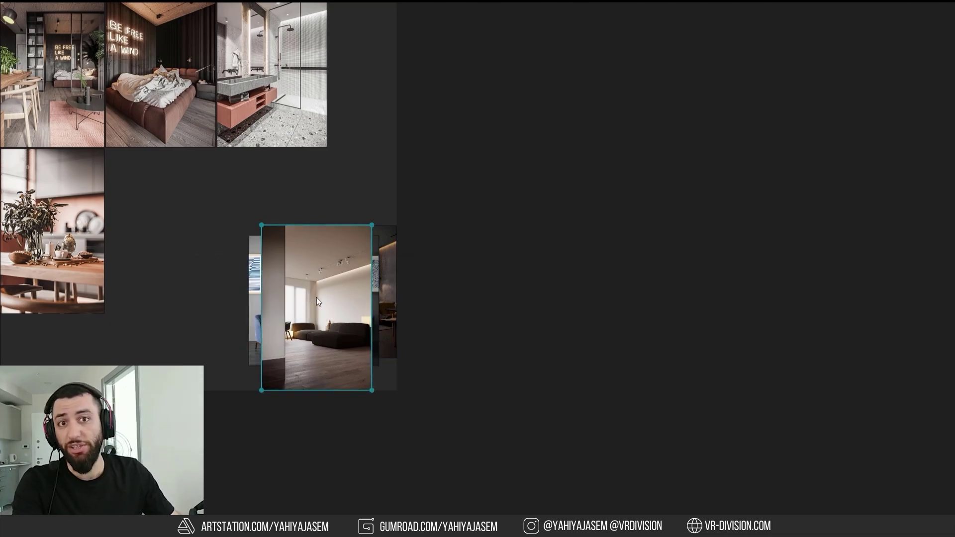
left_click_drag(316, 298, 481, 293)
left_click_drag(330, 304, 382, 444)
left_click_drag(354, 268, 307, 306)
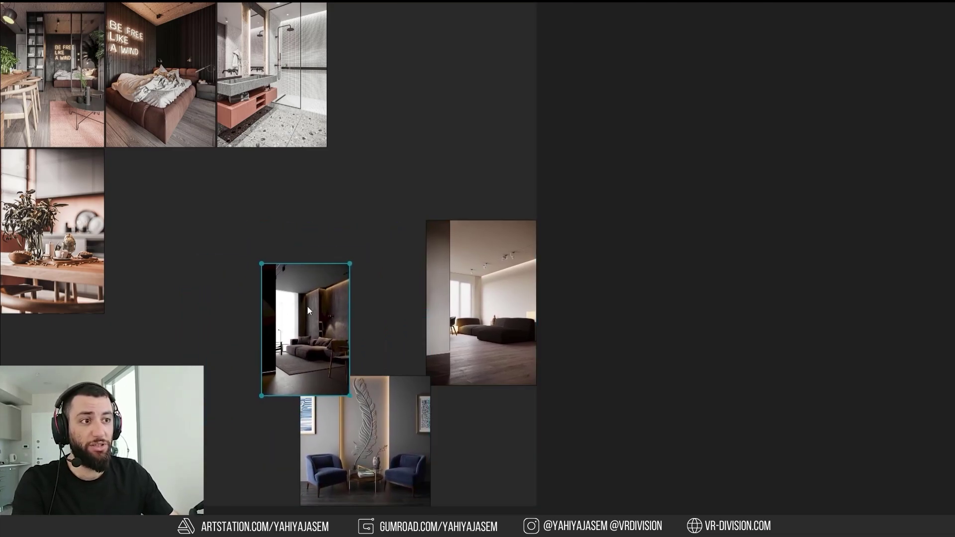
Paste copies of the four apartment images and the light living room, and pack them with the dark living room and feather wall art images.
scroll(288, 299, "down", 4)
left_click_drag(392, 151, 148, 266)
key("ctrl+v")
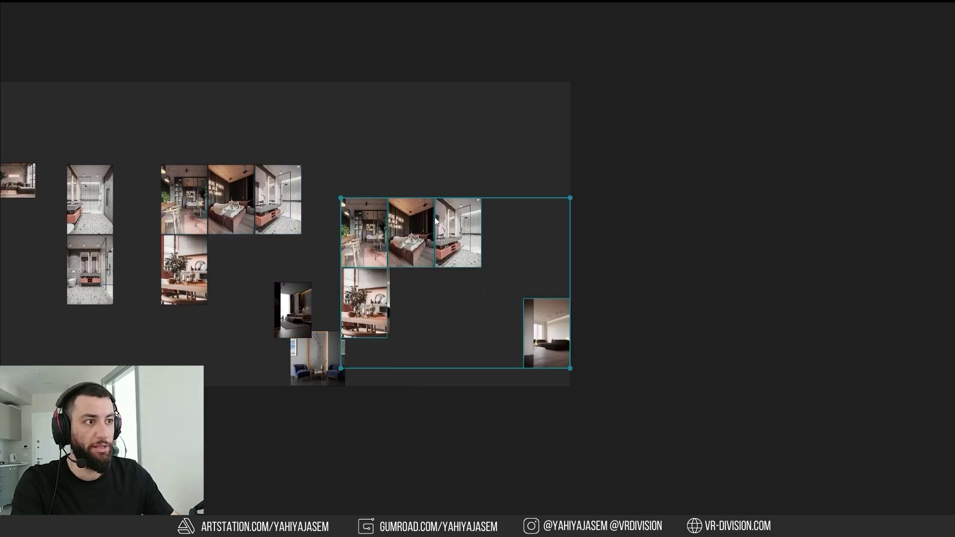
left_click_drag(638, 188, 134, 481)
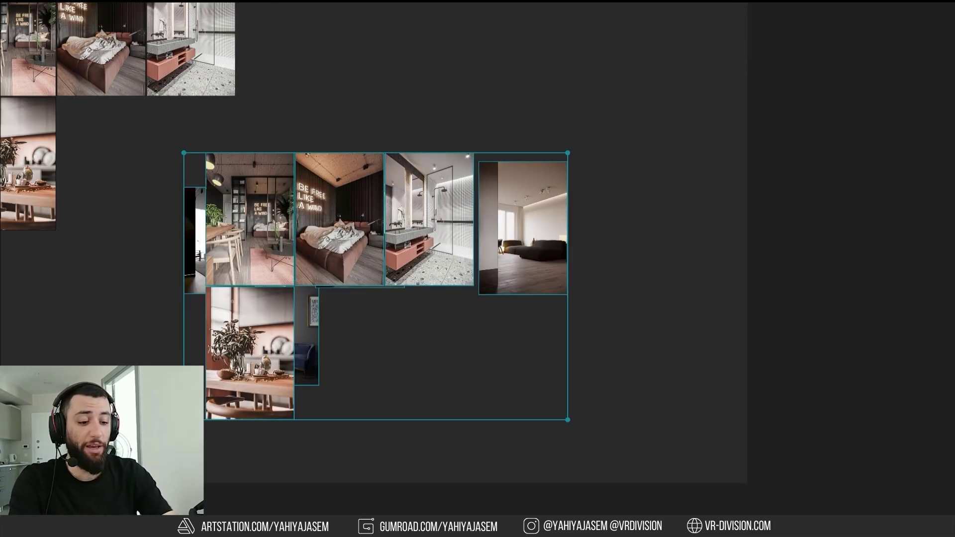
key("ctrl+p")
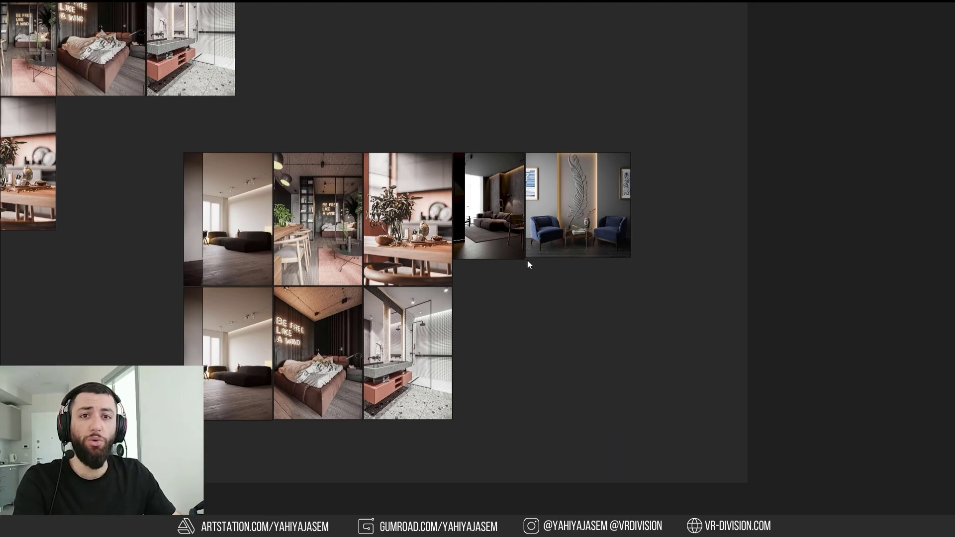
Open the help window, review PureRef's basic controls and close it.
scroll(524, 278, "down", 2)
middle_click_drag(525, 277, 446, 275)
key("F1")
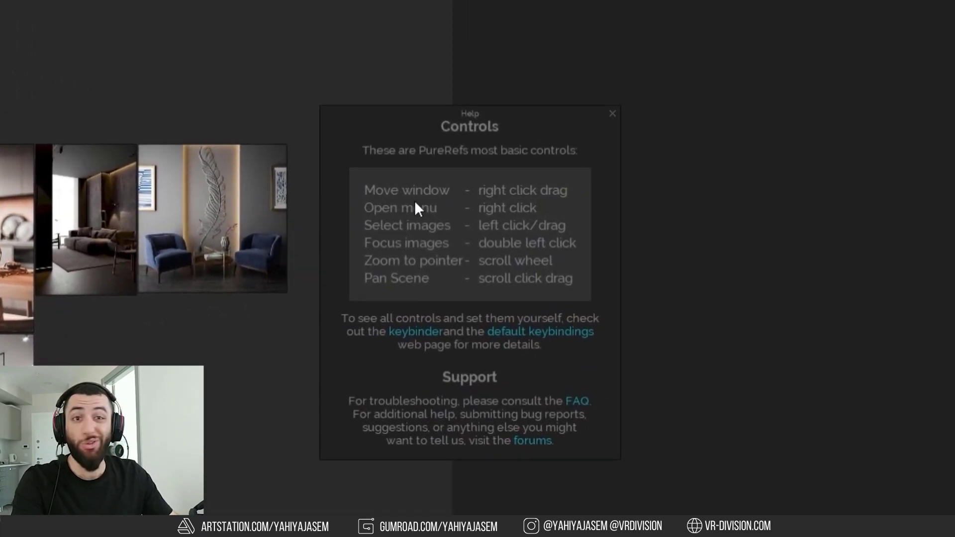
left_click_drag(373, 226, 276, 219)
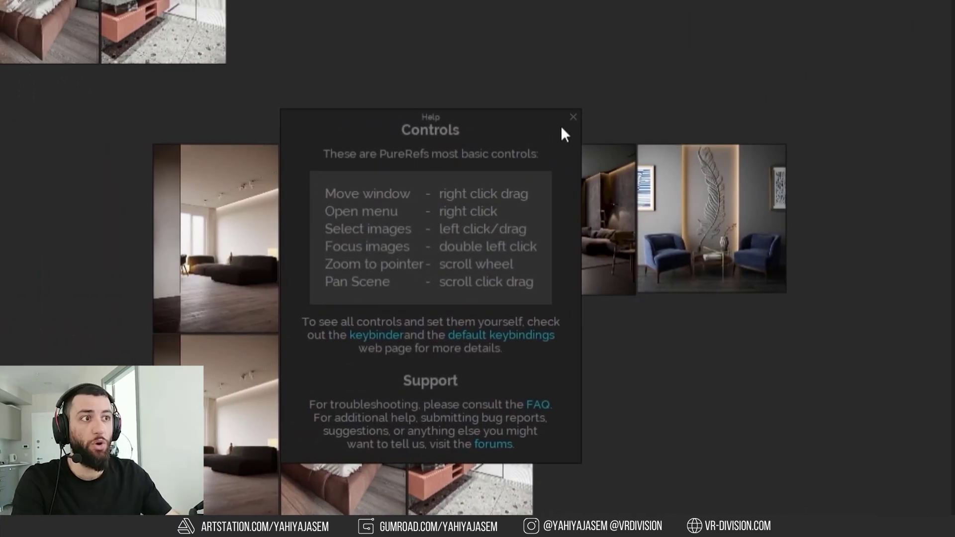
left_click(573, 117)
Select all the packed images and review the available window options, such as Maximize and Resize To Selection.
left_click_drag(806, 188, 224, 498)
right_click(227, 278)
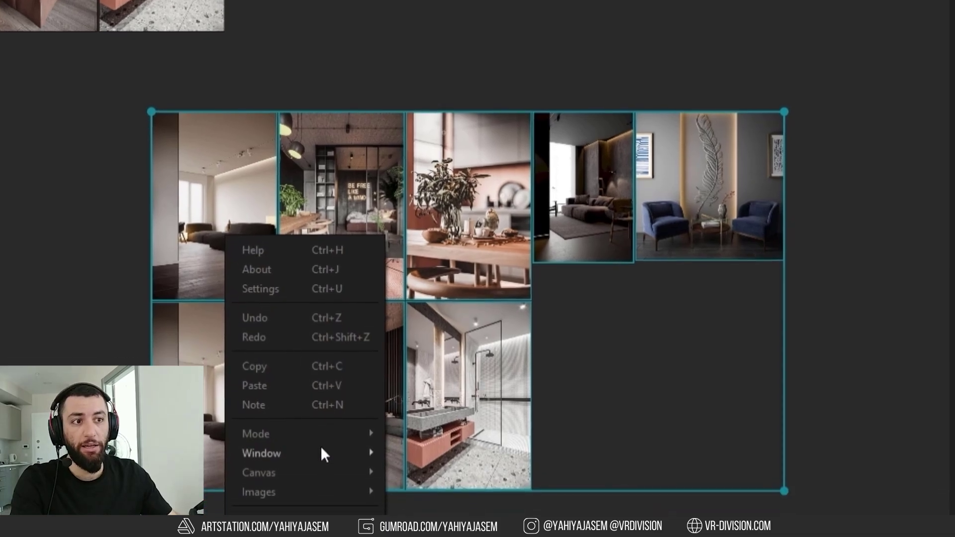
mouse_move(344, 434)
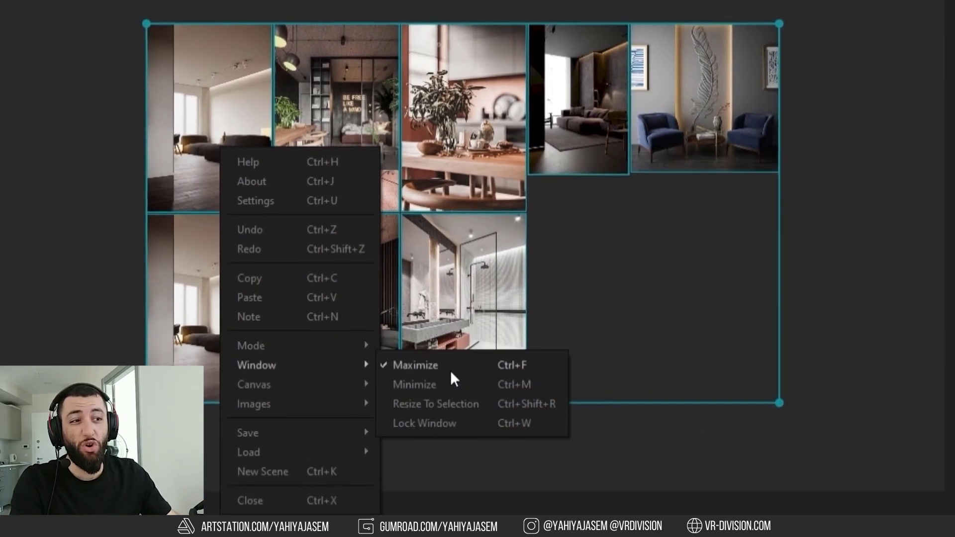
left_click(584, 334)
Toggle the canvas window's maximized state and look over the packed images and the earlier apartment reference groups.
scroll(584, 333, "down", 3)
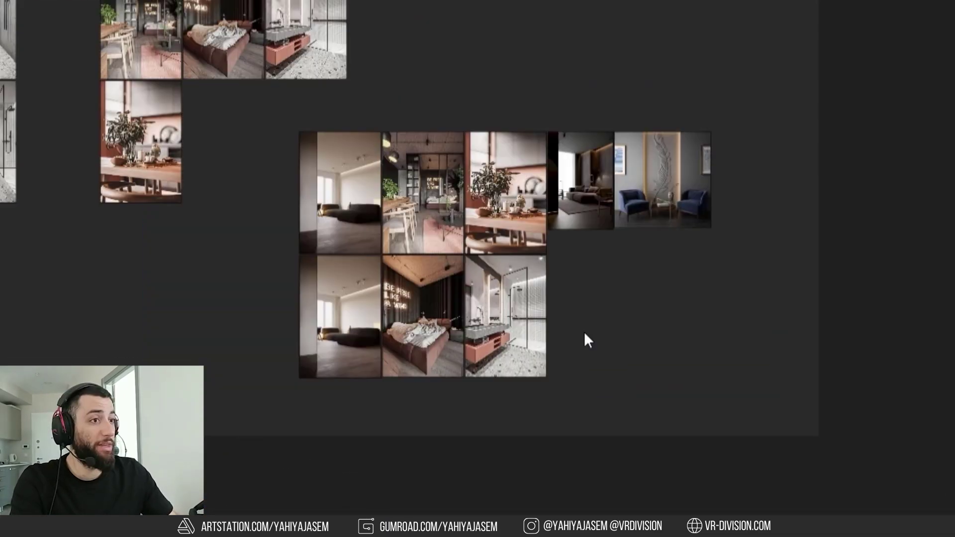
scroll(585, 333, "up", 3)
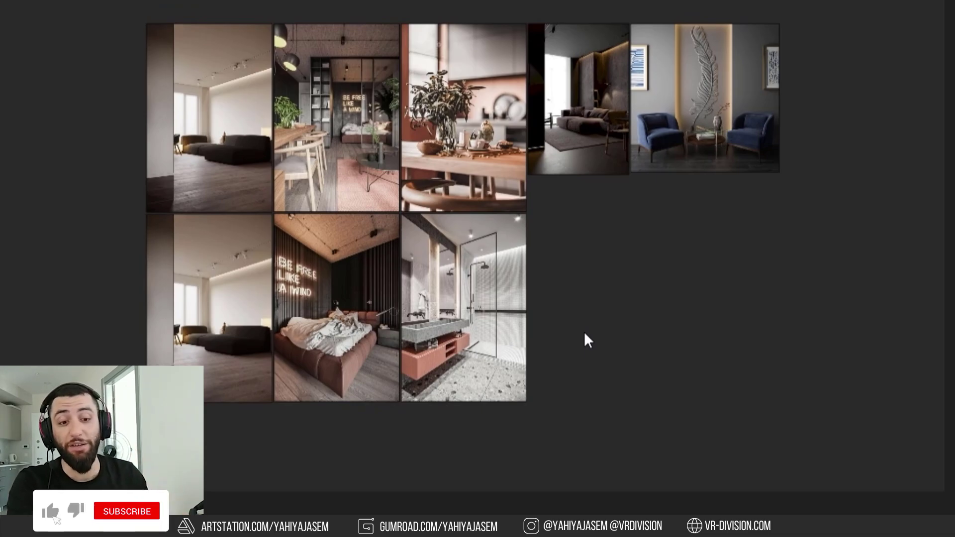
key("ctrl+f")
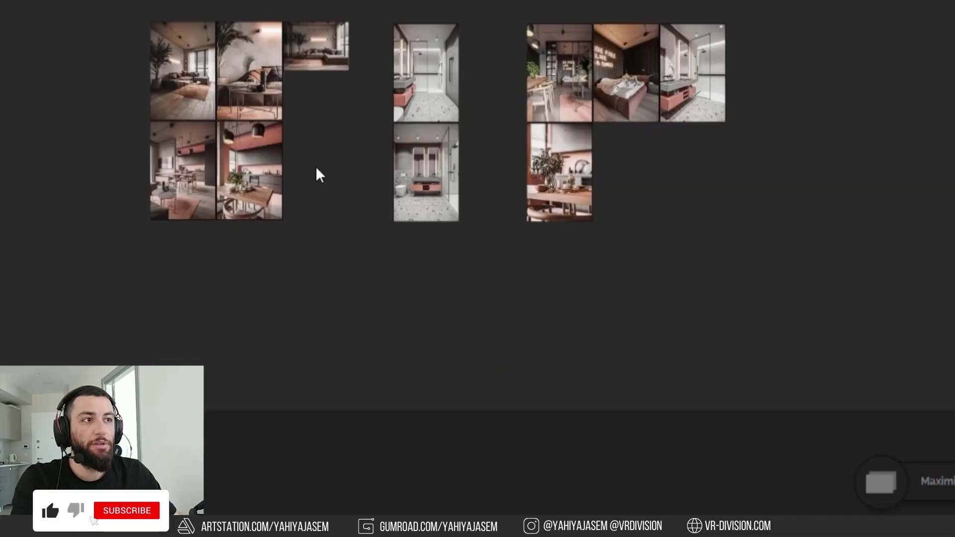
scroll(316, 170, "up", 5)
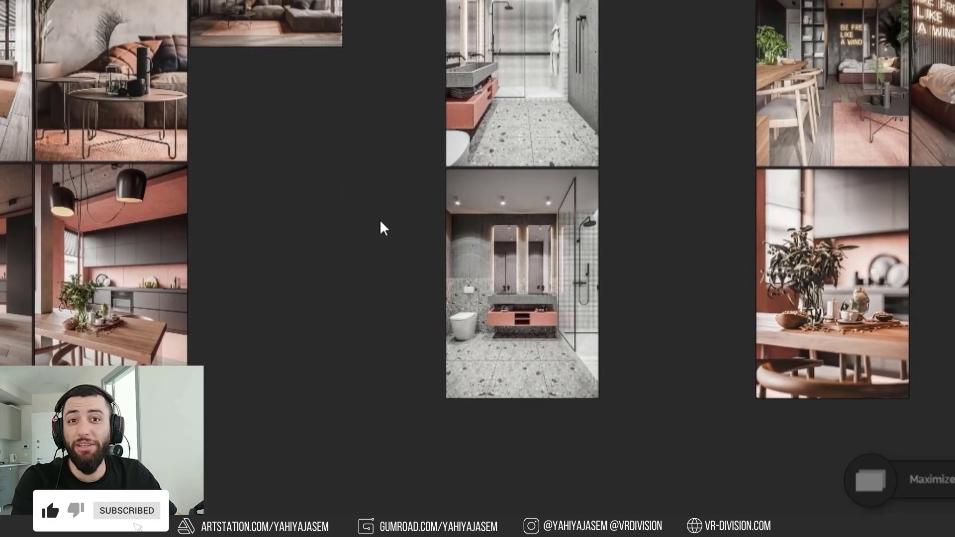
scroll(380, 219, "up", 1)
middle_click_drag(324, 251, 348, 277)
scroll(307, 281, "up", 2)
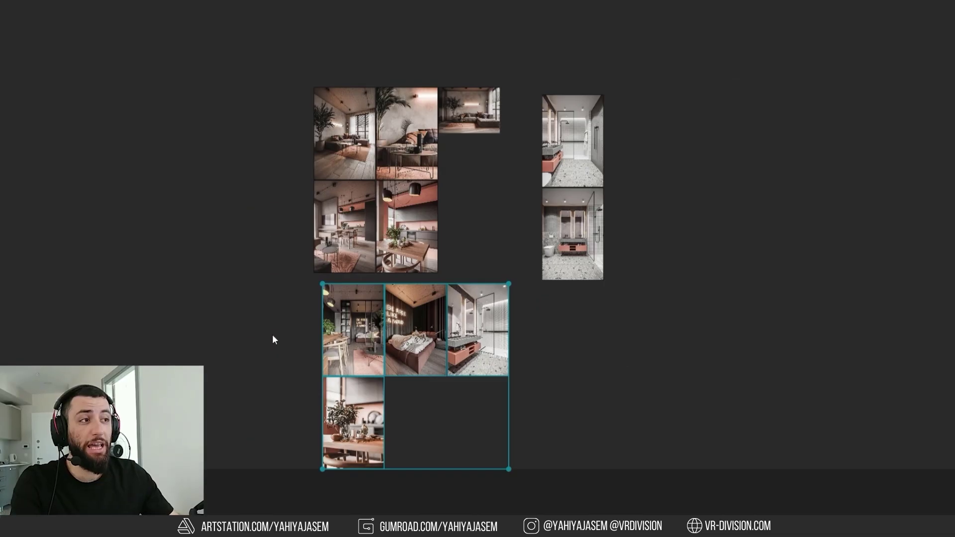
scroll(279, 331, "up", 3)
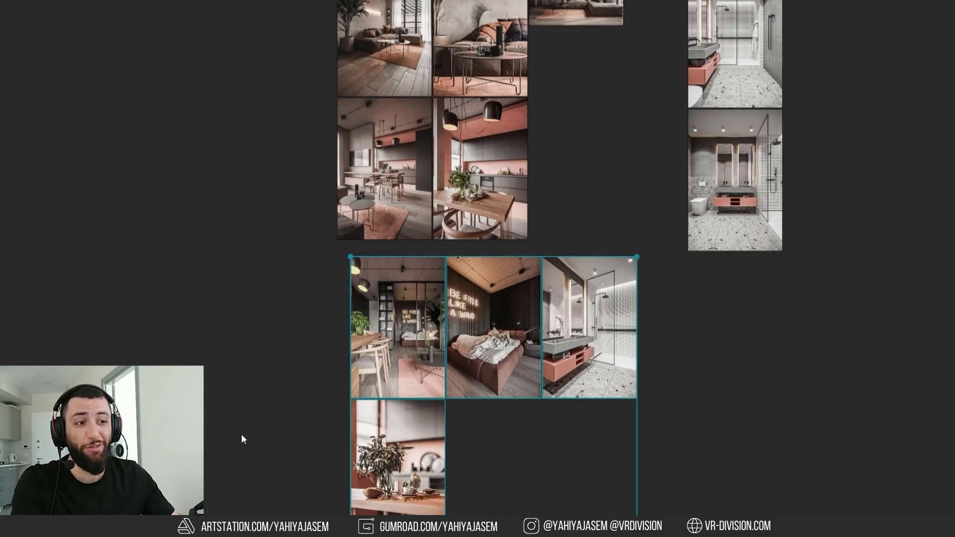
Bring up the Pinterest browser window and examine the pins similar to the dark living room pin.
key("super")
key("super")
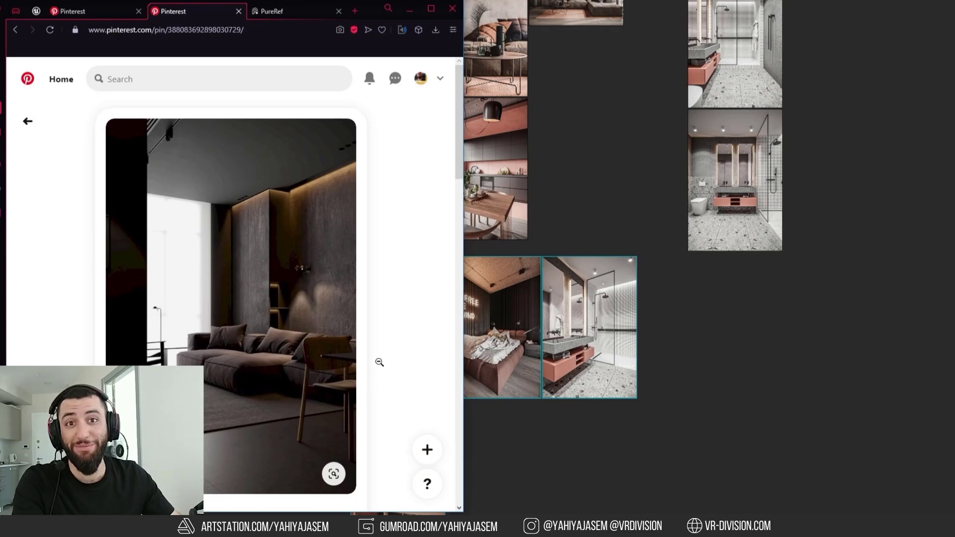
scroll(379, 362, "down", 7)
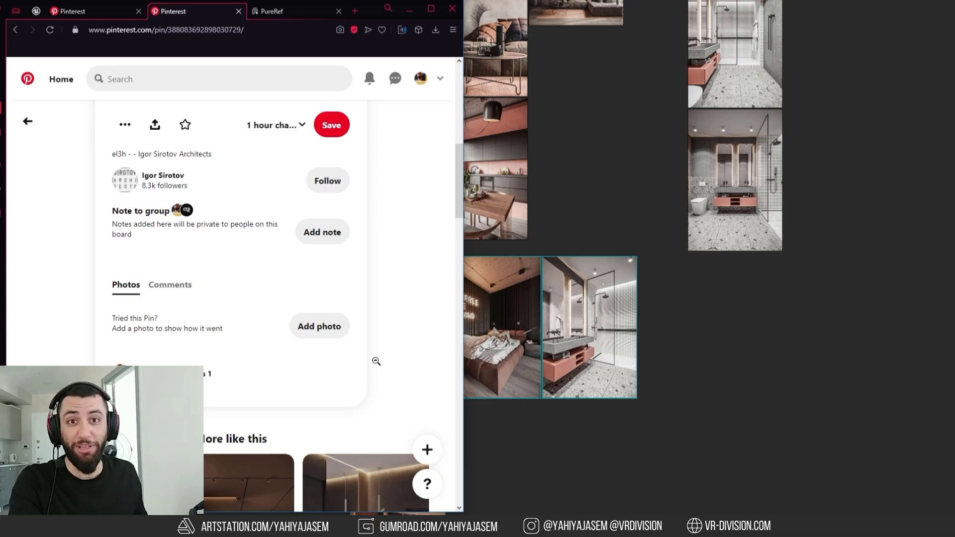
scroll(403, 213, "down", 5)
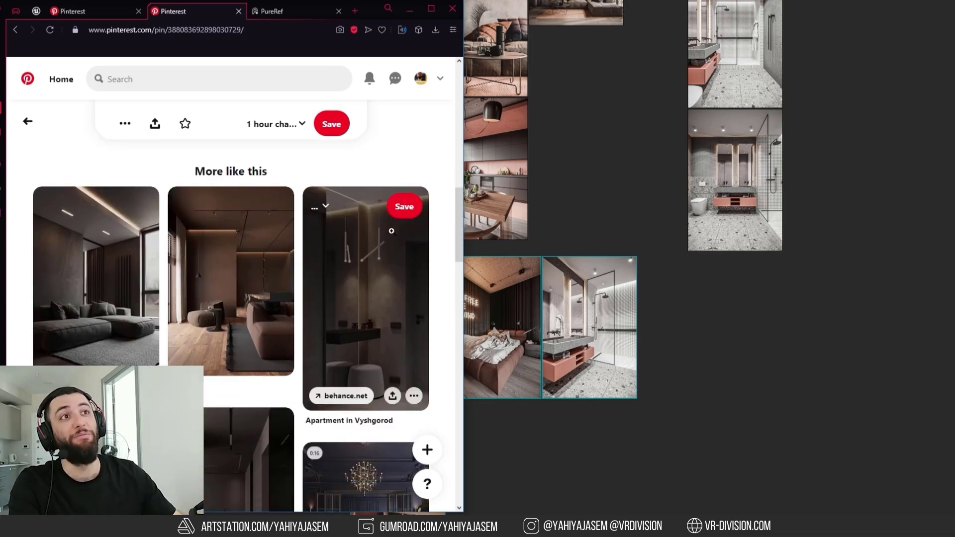
scroll(292, 237, "up", 11)
Return to the Class 1 board, browse its saved pins, and clear the image selection on the PureRef canvas.
left_click(27, 122)
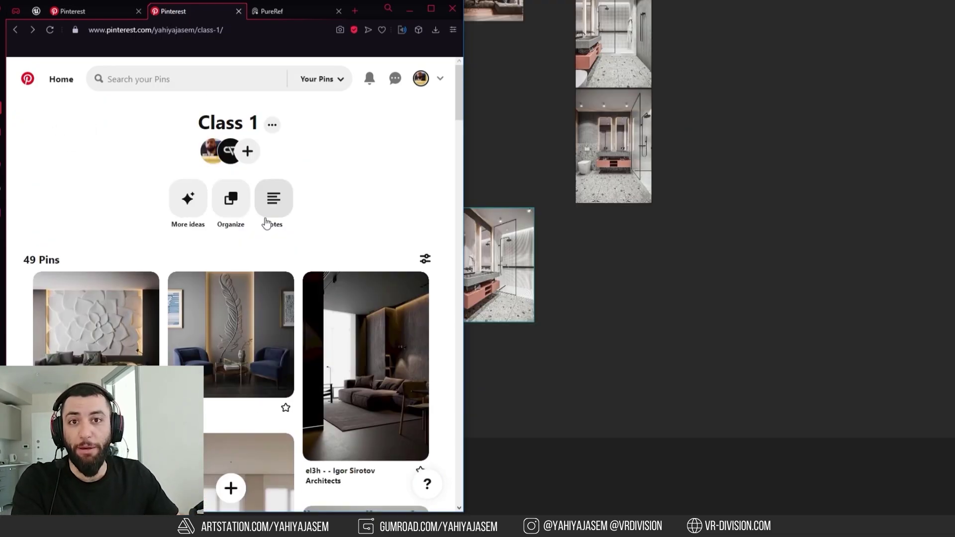
scroll(266, 219, "down", 7)
scroll(458, 121, "down", 10)
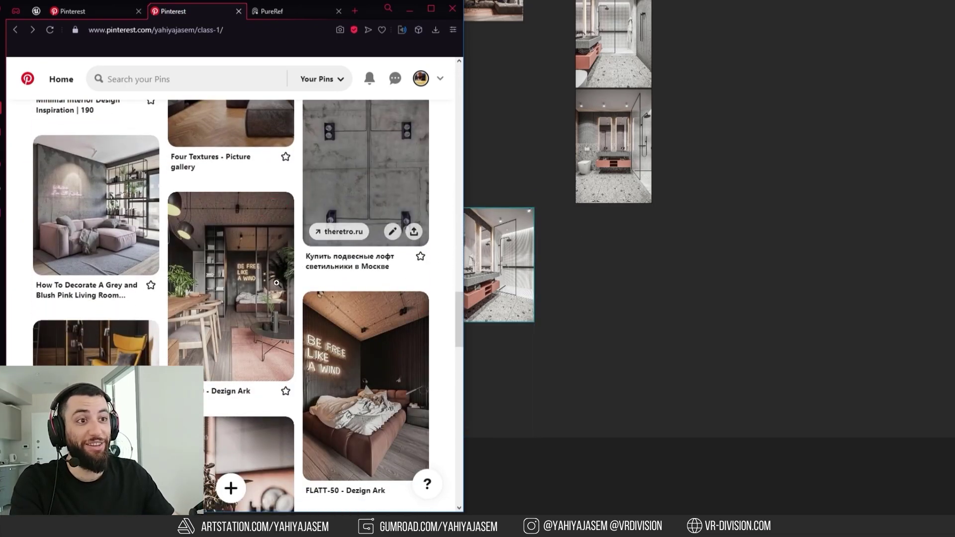
scroll(214, 248, "down", 1)
middle_click_drag(516, 65, 512, 187)
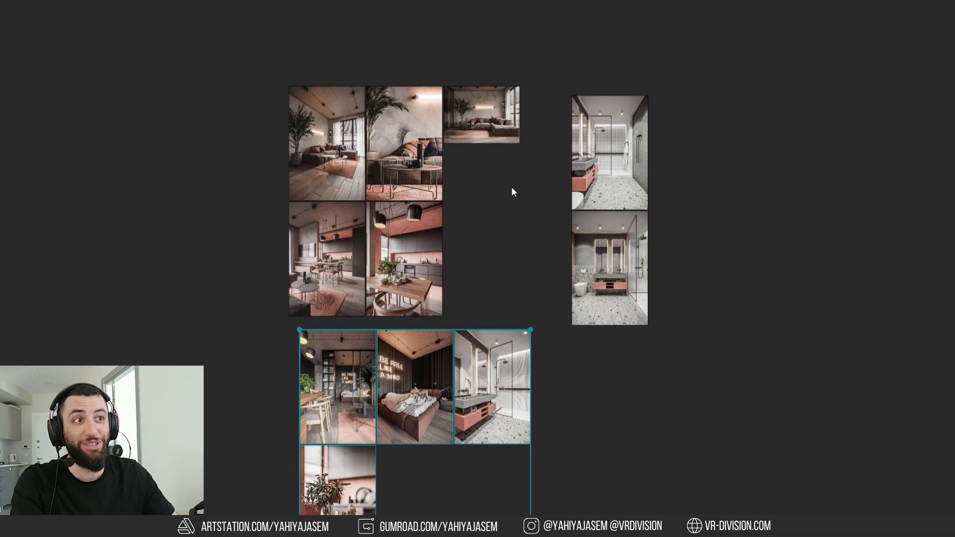
left_click(515, 223)
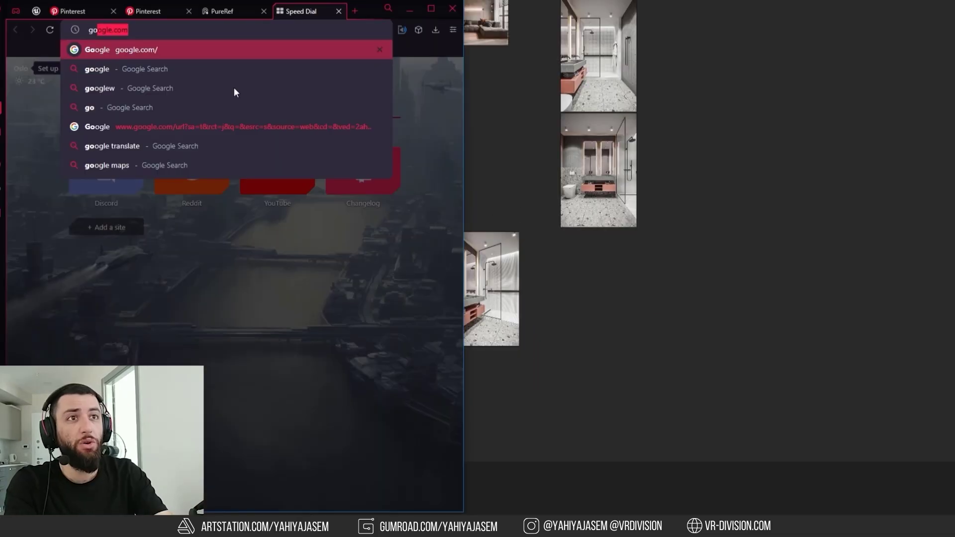
Open google.com in a new browser tab and copy the image address of the dark living room pin on Pinterest.
key("Return")
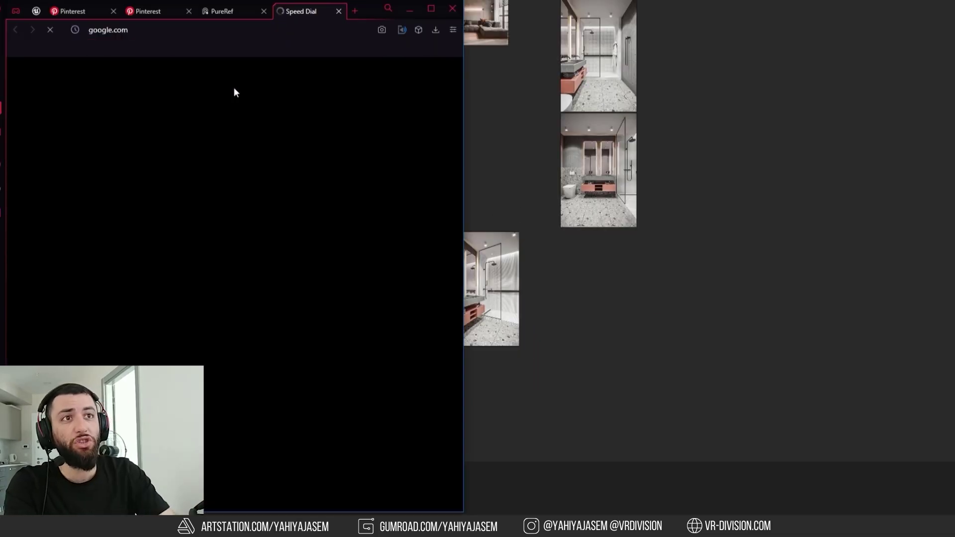
left_click(149, 7)
right_click(241, 256)
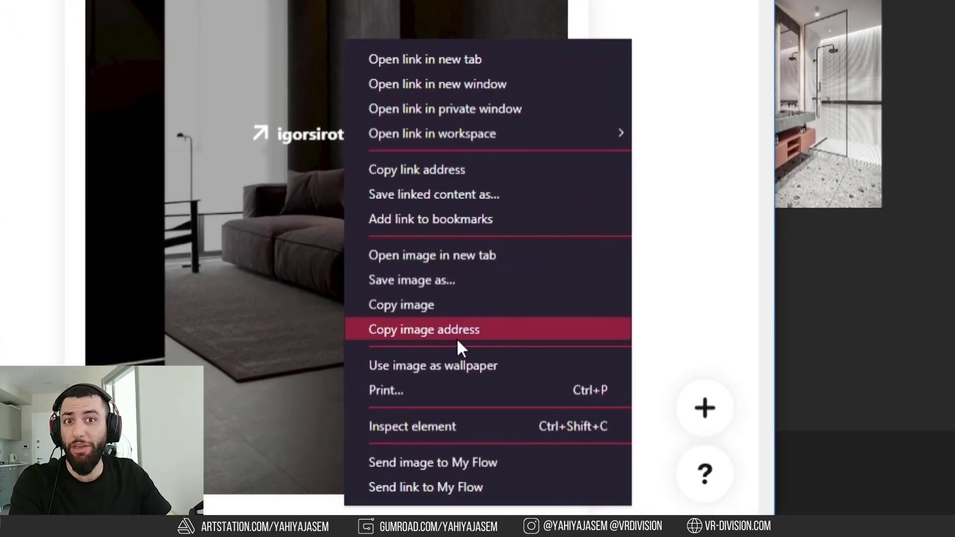
left_click(459, 336)
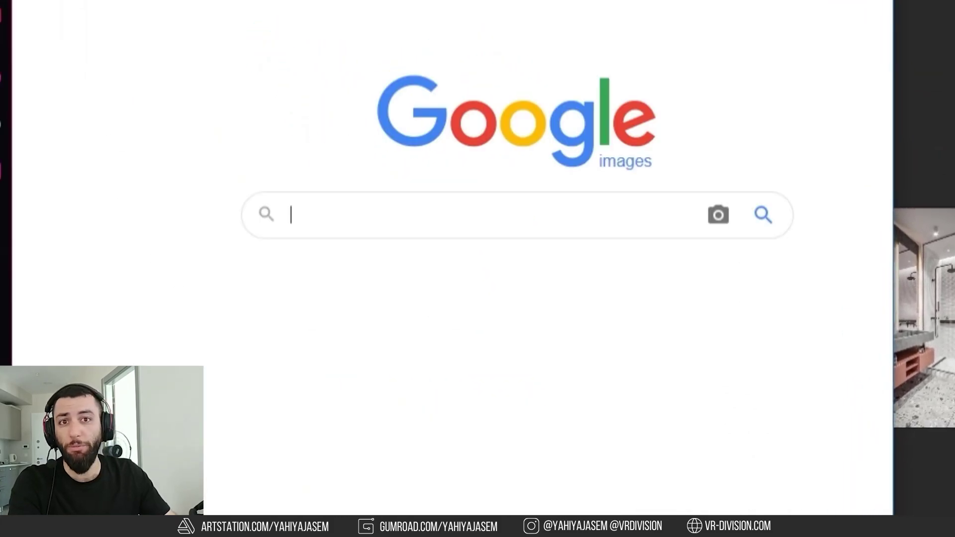
Run a Google Images search by image using the copied address of the dark living room picture.
left_click(719, 216)
key("ctrl+v")
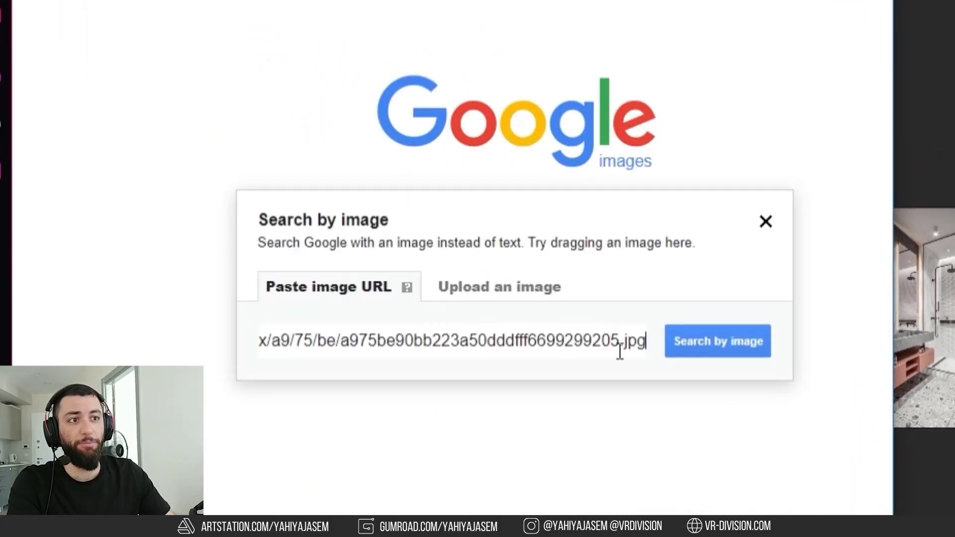
left_click(705, 348)
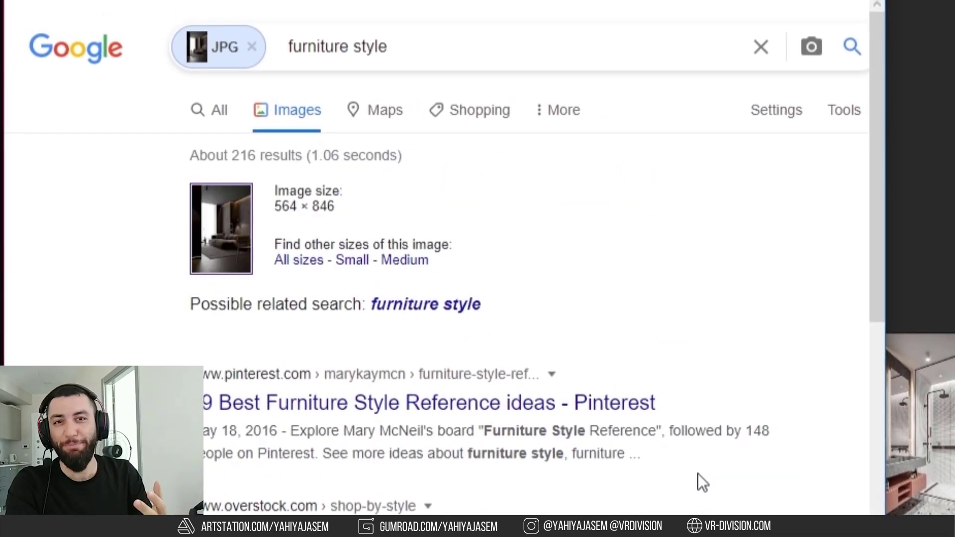
List all sizes of the searched image and preview the Project Vipp result from pinterest.es.
left_click(299, 259)
left_click(109, 310)
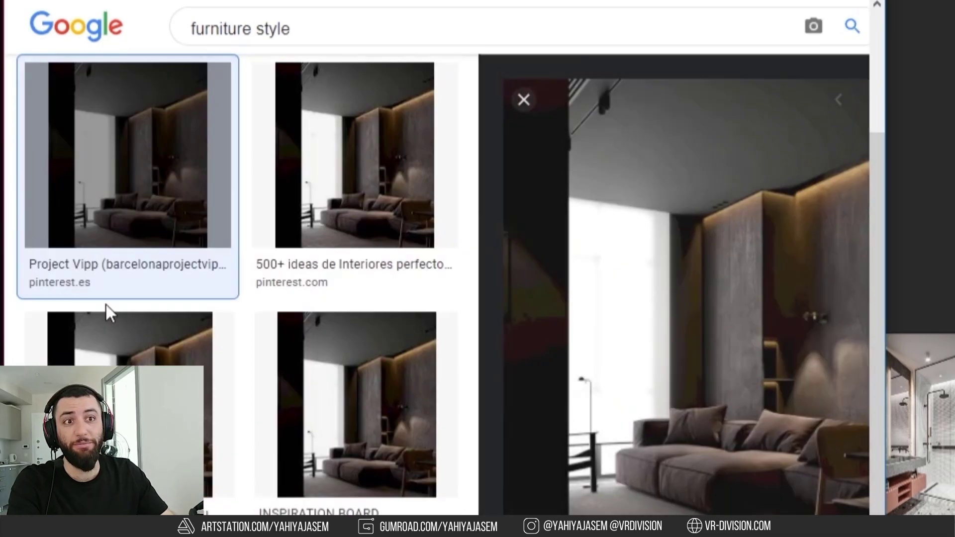
scroll(471, 347, "down", 3)
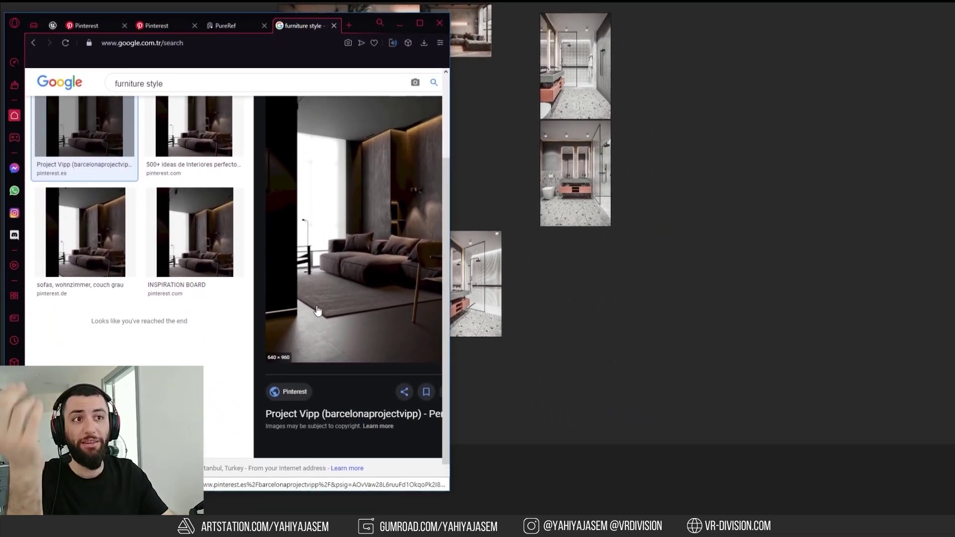
Return to the PureRef canvas, move the four-image bedroom and dining group to the right of the bathroom images and deselect it.
scroll(318, 311, "up", 5)
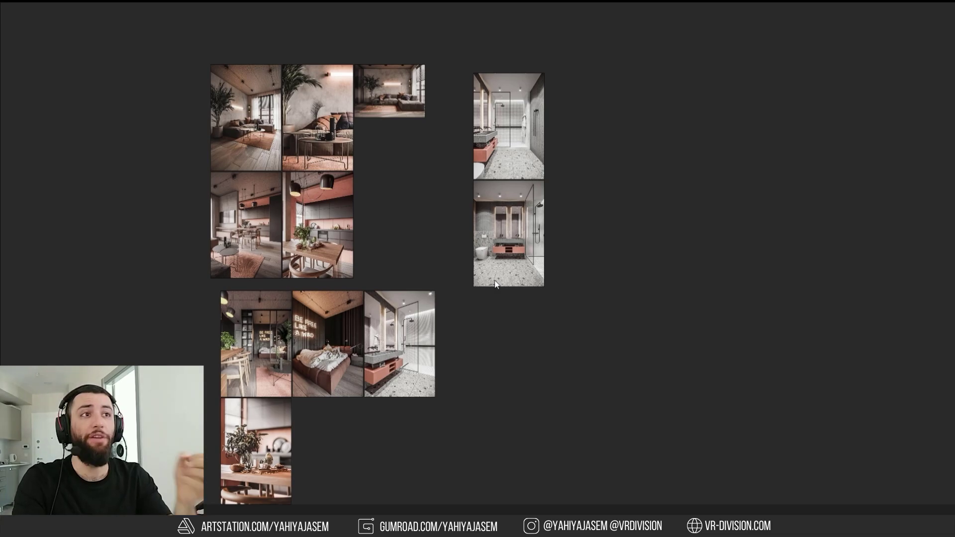
left_click_drag(270, 378, 703, 186)
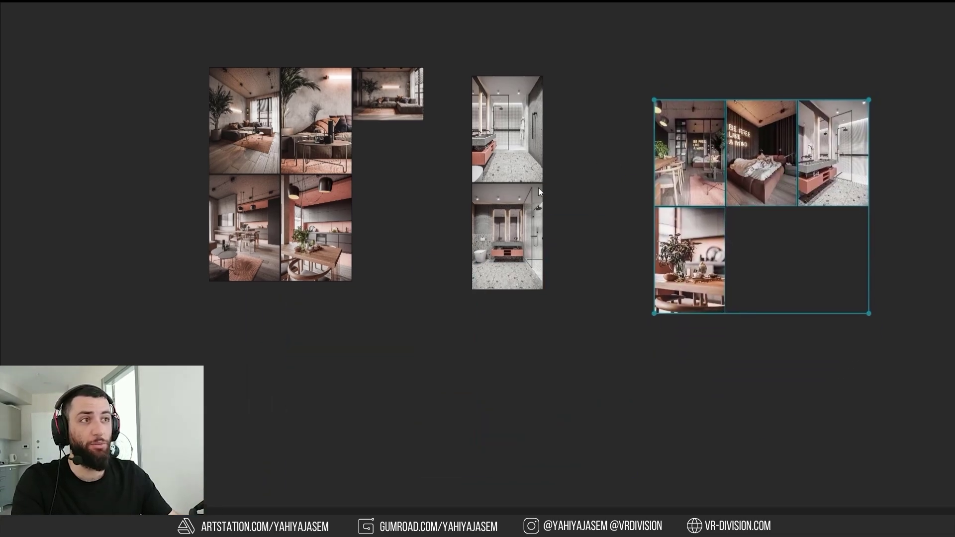
middle_click_drag(538, 188, 532, 232)
left_click(560, 261)
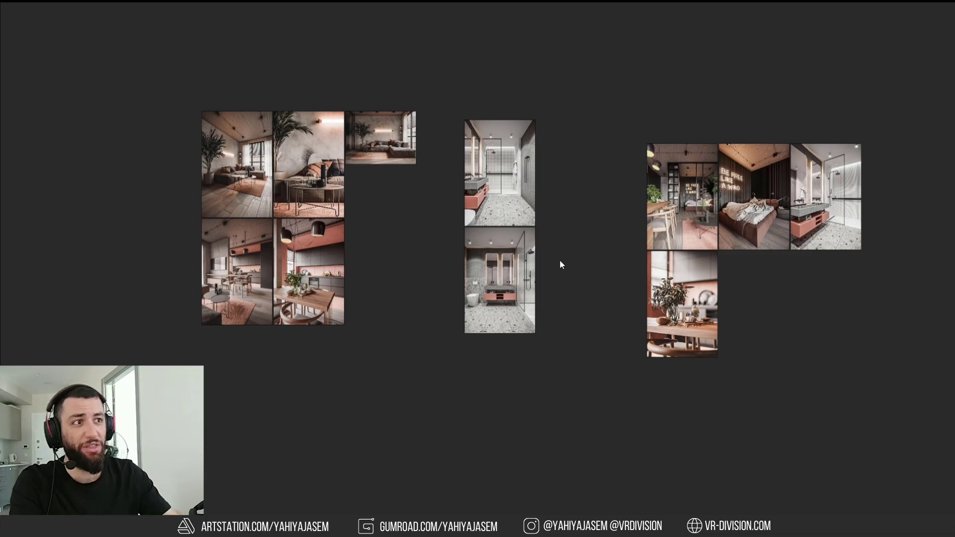
Examine the arranged moodboard up close, studying the living room, kitchen, bathroom and bedroom materials, furniture and lighting.
scroll(319, 234, "up", 4)
middle_click_drag(319, 234, 399, 321)
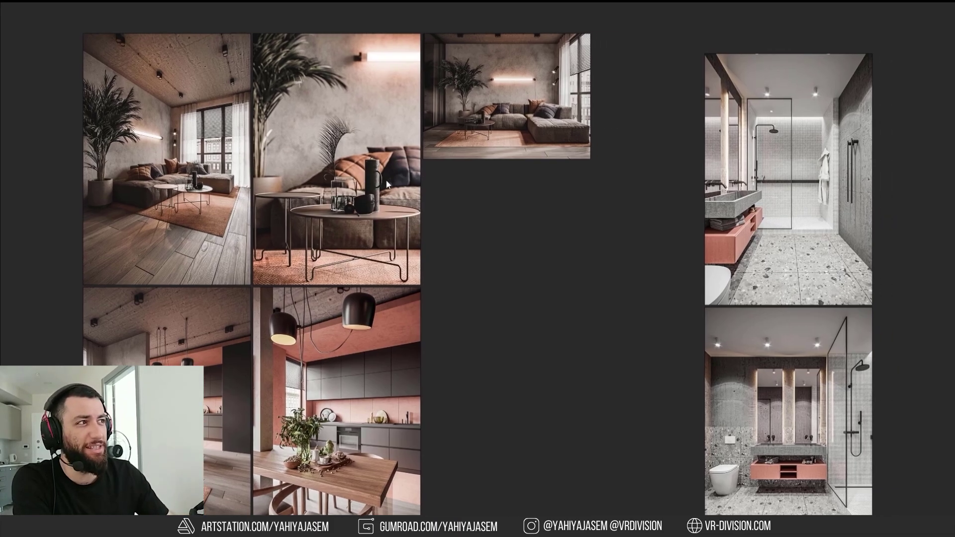
middle_click_drag(530, 71, 497, 134)
scroll(497, 134, "up", 5)
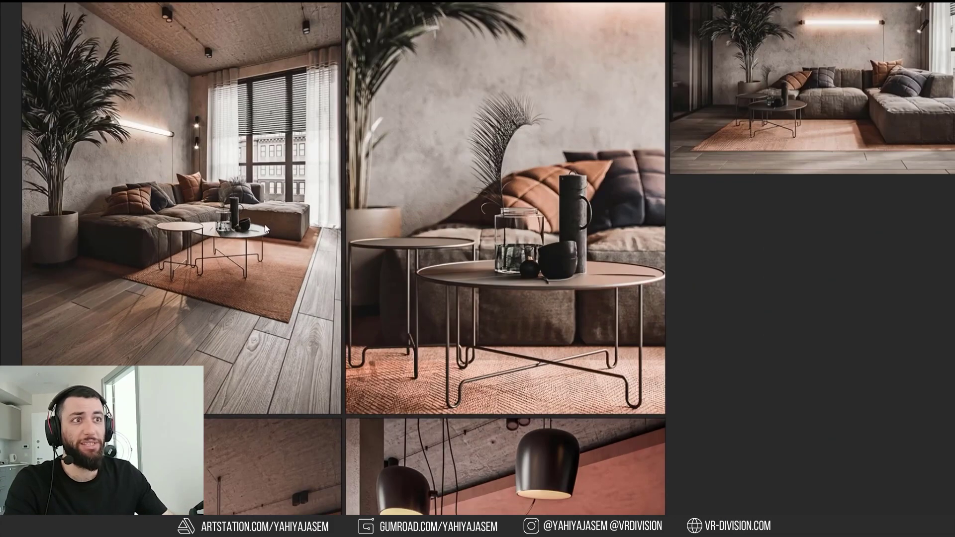
scroll(394, 162, "down", 5)
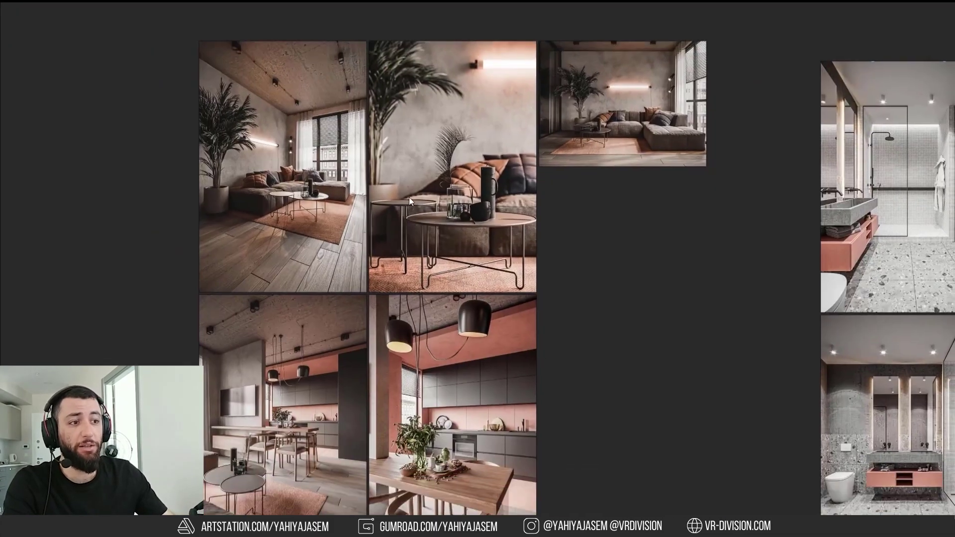
middle_click_drag(328, 372, 328, 294)
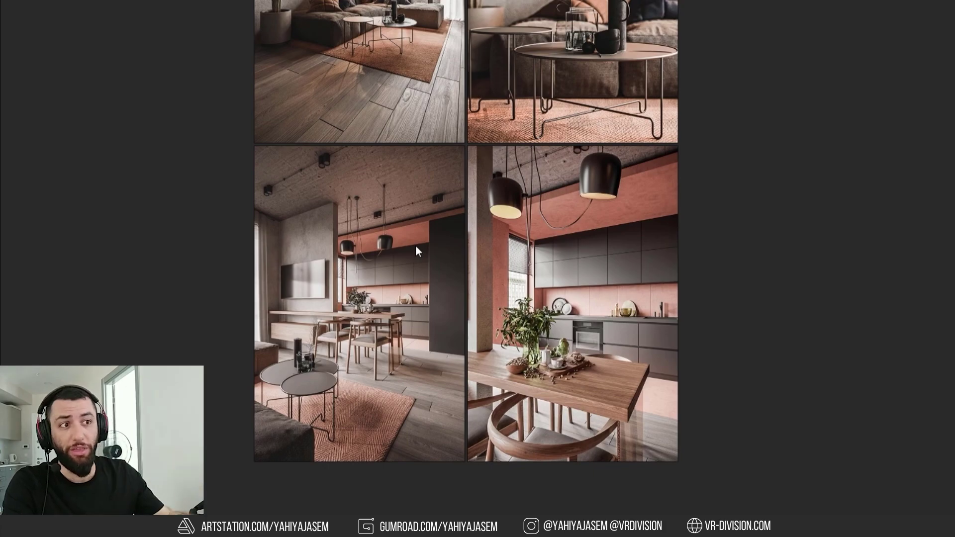
middle_click_drag(416, 245, 416, 316)
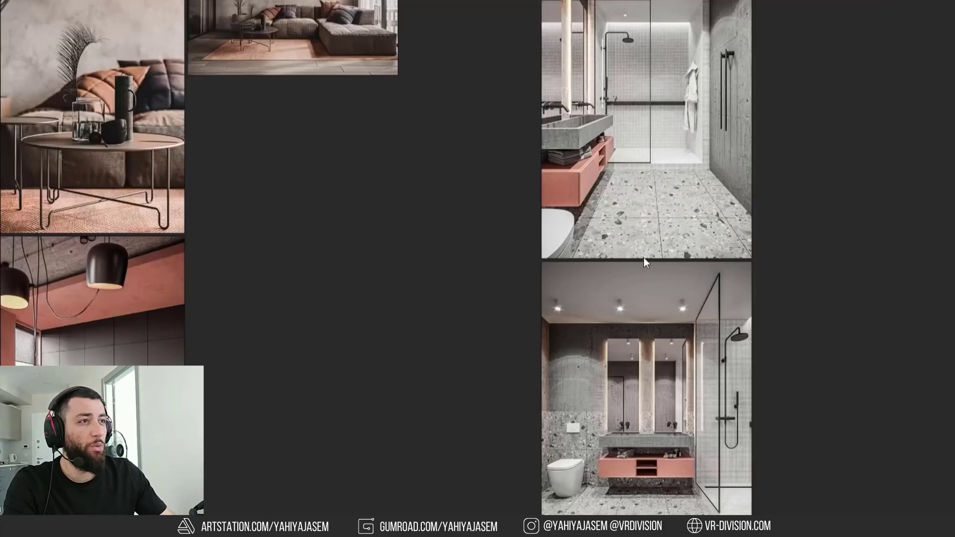
scroll(644, 258, "down", 3)
middle_click_drag(890, 247, 367, 234)
scroll(366, 234, "up", 3)
left_click_drag(300, 121, 836, 359)
middle_click_drag(718, 352, 543, 259)
left_click(219, 95)
middle_click_drag(219, 94, 248, 217)
Switch to 01_Concept.pdf in Adobe Acrobat Reader and examine the dimensioned apartment floor plan.
scroll(122, 113, "up", 3)
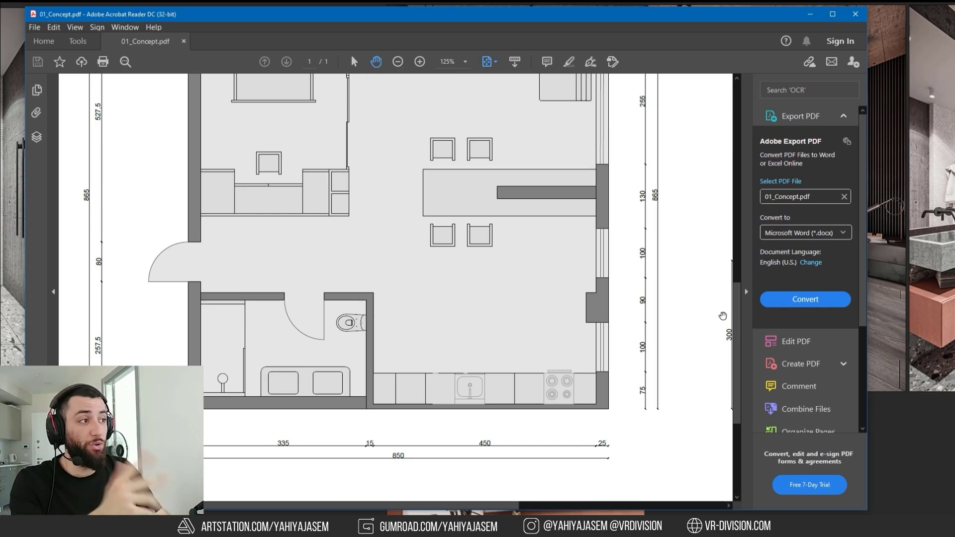
scroll(715, 187, "up", 5)
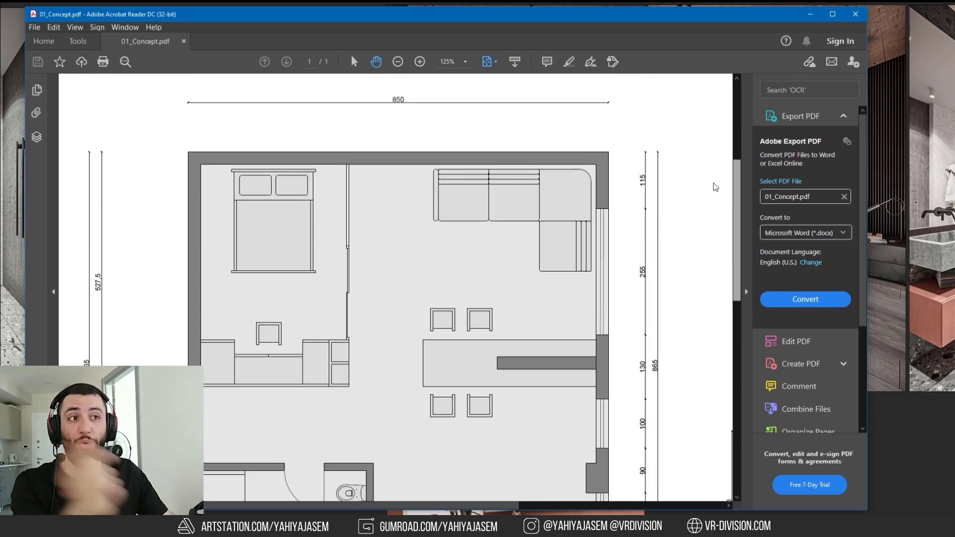
scroll(715, 187, "down", 5)
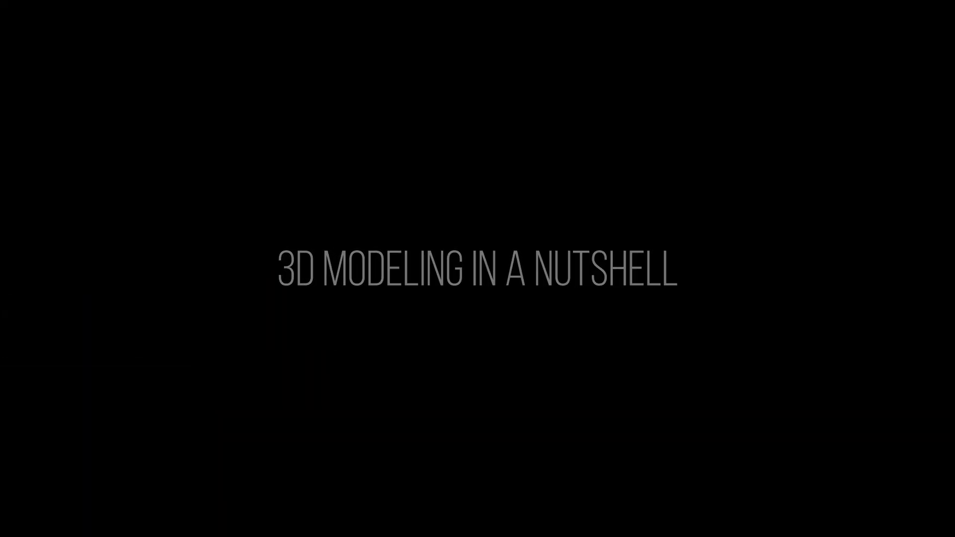
middle_click_drag(416, 252, 403, 259, "alt")
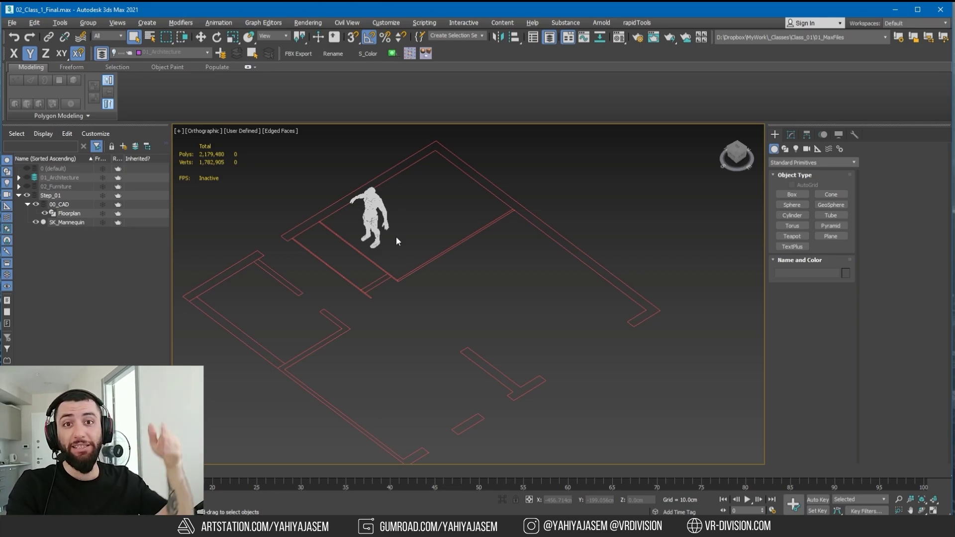
Turn on 3D snapping in 3ds Max and create a new visible layer for the modelled geometry.
key("b")
key("s")
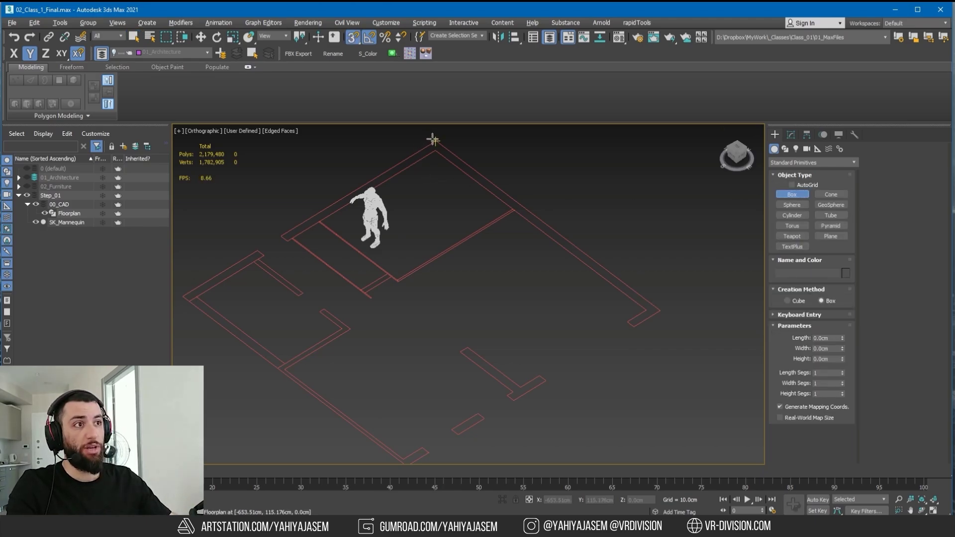
left_click(439, 143)
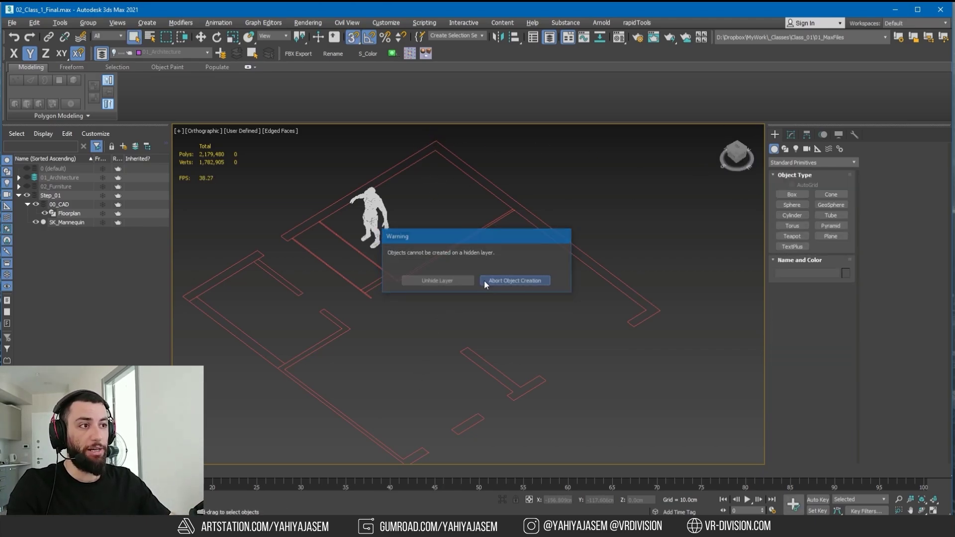
left_click(484, 281)
left_click(221, 53)
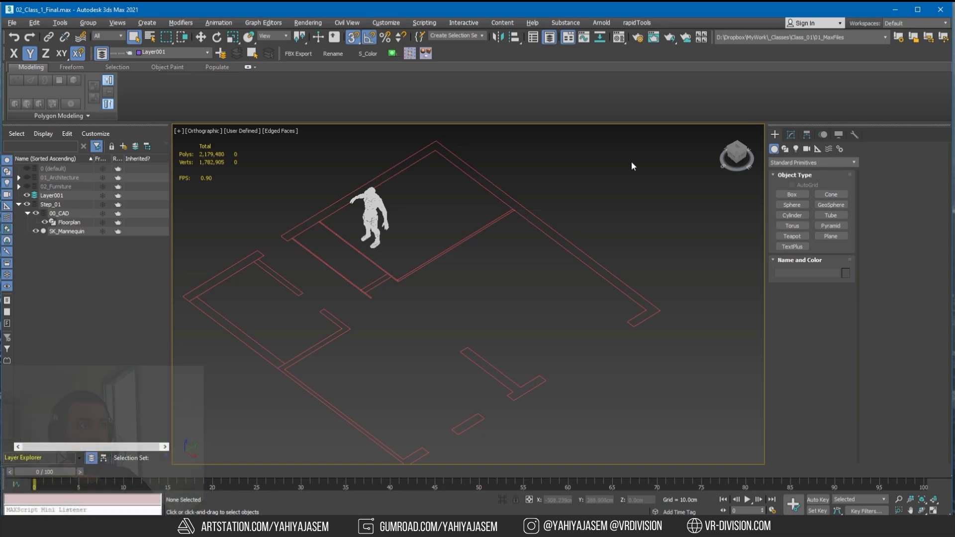
Create a floor box snapped to the floor plan's outer corners, 865 by 850 cm, with a height of -20 cm.
key("b")
left_click_drag(440, 125, 385, 314)
middle_click_drag(384, 315, 412, 243)
scroll(411, 243, "down", 2)
left_click_drag(385, 314, 428, 337)
left_click(437, 350)
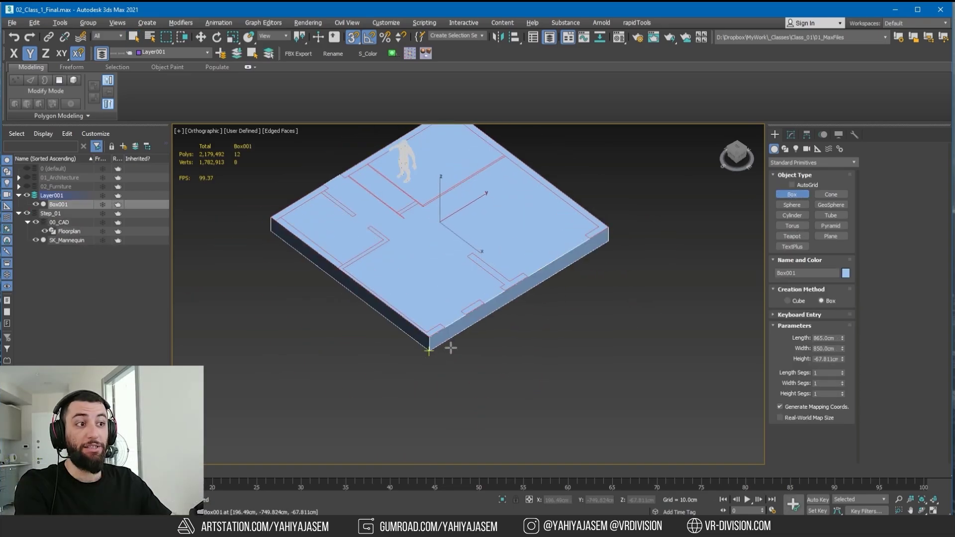
double_click(835, 358)
type("-20")
key("Return")
middle_click_drag(536, 284, 528, 348)
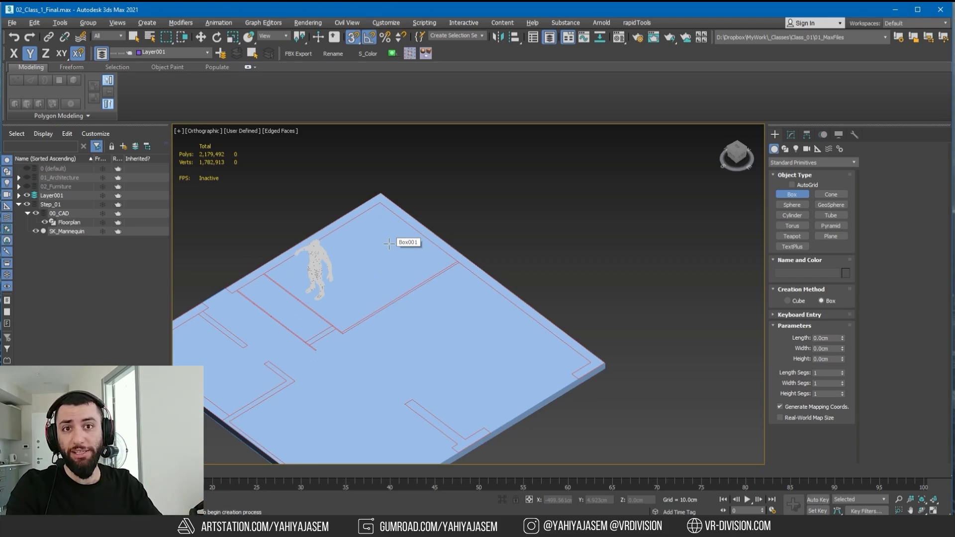
Finish creating boxes and hide the floor box in the new layer.
middle_click_drag(388, 244, 424, 218)
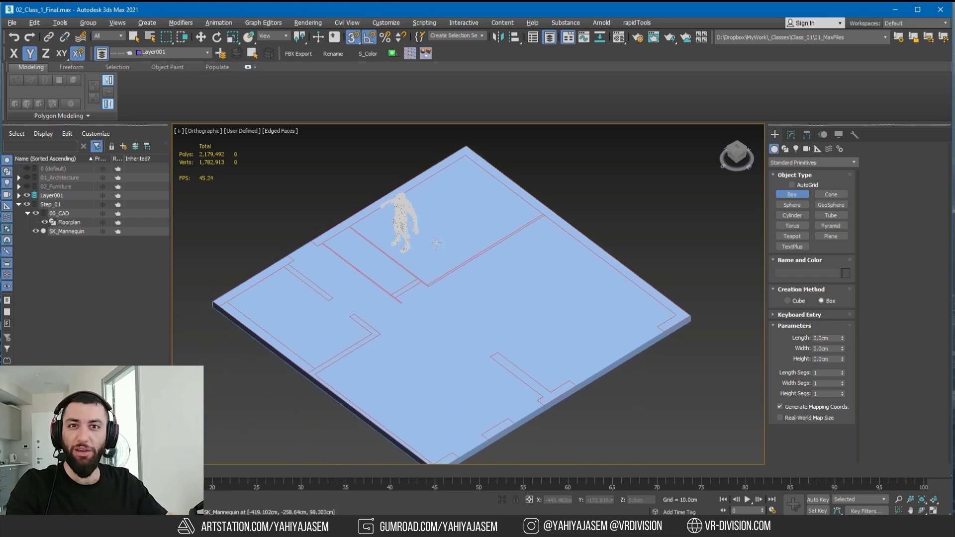
right_click(285, 265)
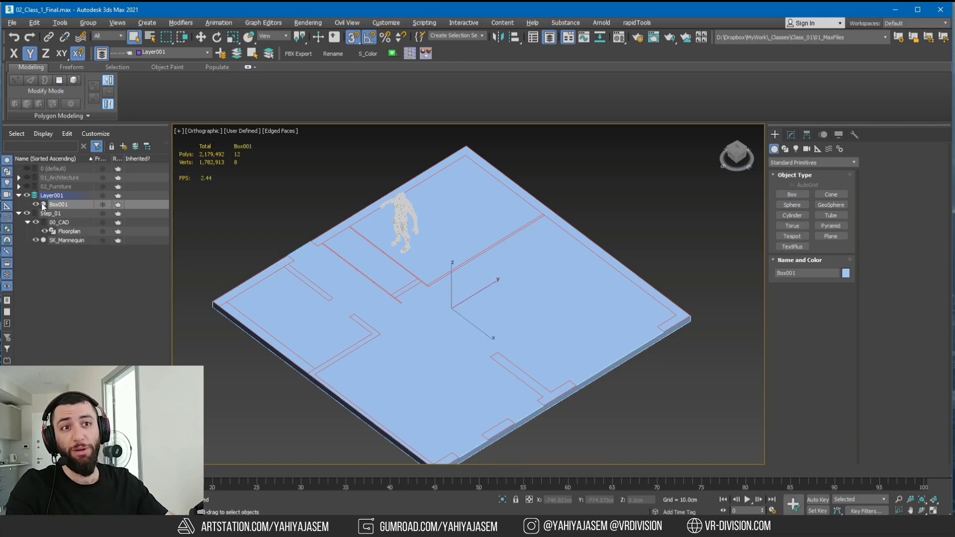
left_click(42, 204)
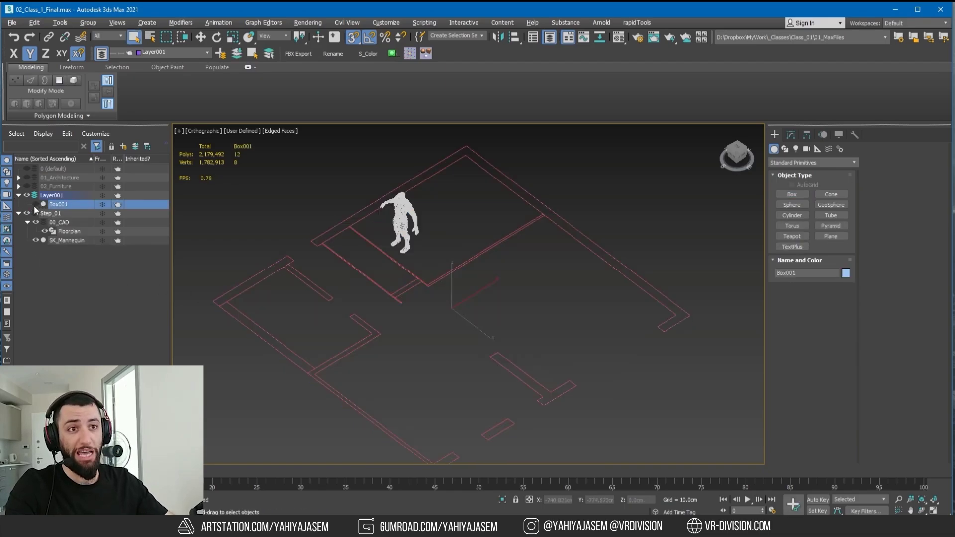
Draw a wall box 504.75 by 25 cm snapped to the outer wall outline behind the mannequin.
left_click(793, 194)
left_click_drag(306, 242, 465, 154)
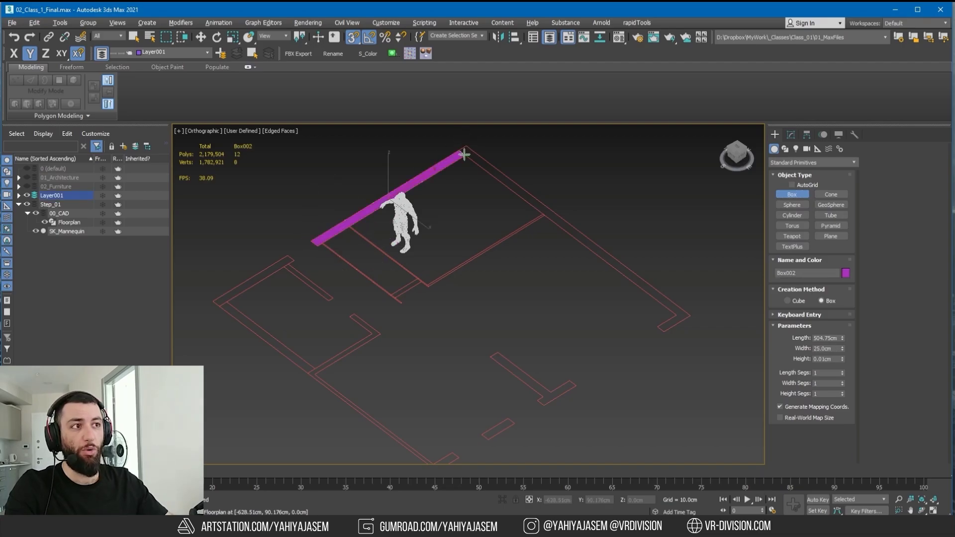
middle_click_drag(465, 153, 460, 229)
left_click(459, 142)
Open the grid and snap settings and review which snap types are enabled, including Vertex and Midpoint.
right_click(353, 38)
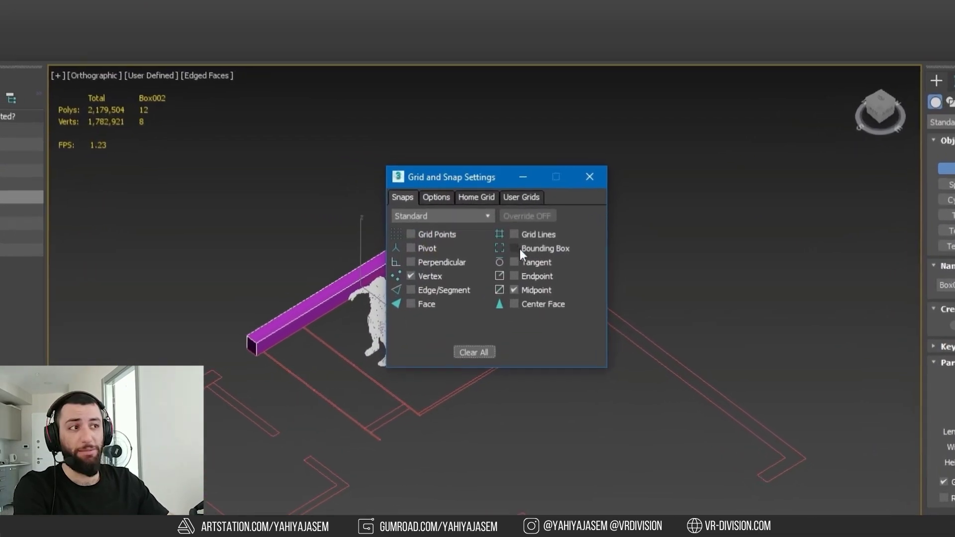
left_click(463, 214)
left_click(436, 195)
left_click(394, 194)
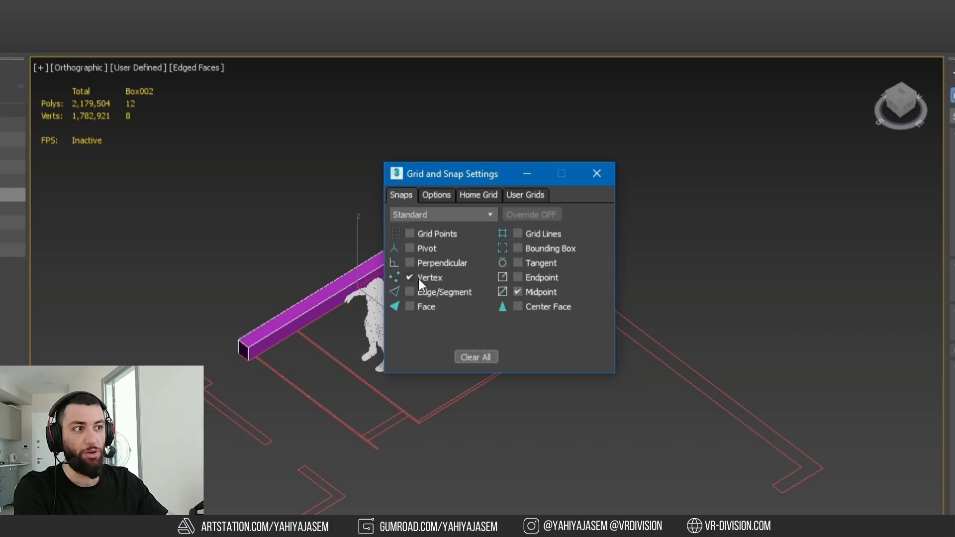
left_click(596, 174)
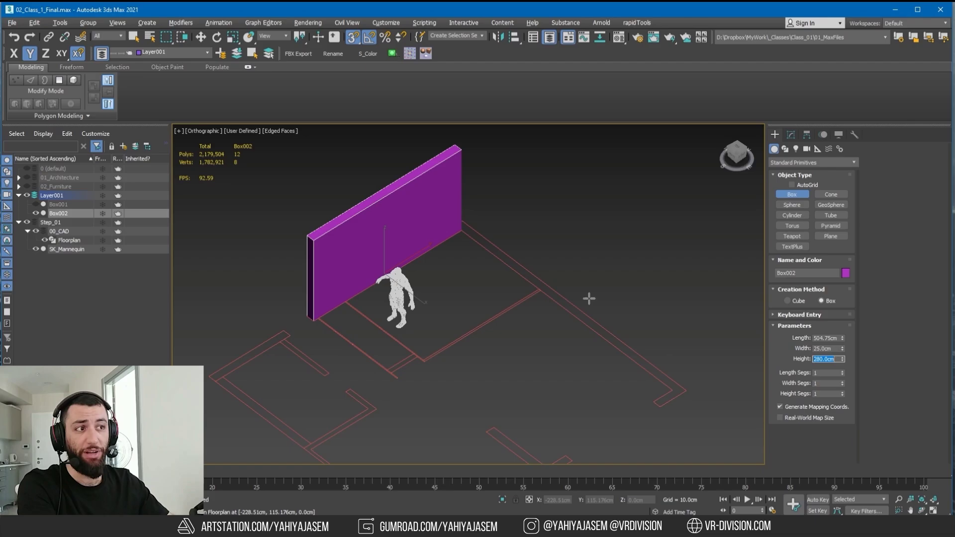
Draw an 850 cm long wall box along the adjoining outer wall outline, snapping its height to the first wall.
left_click_drag(687, 391, 561, 265)
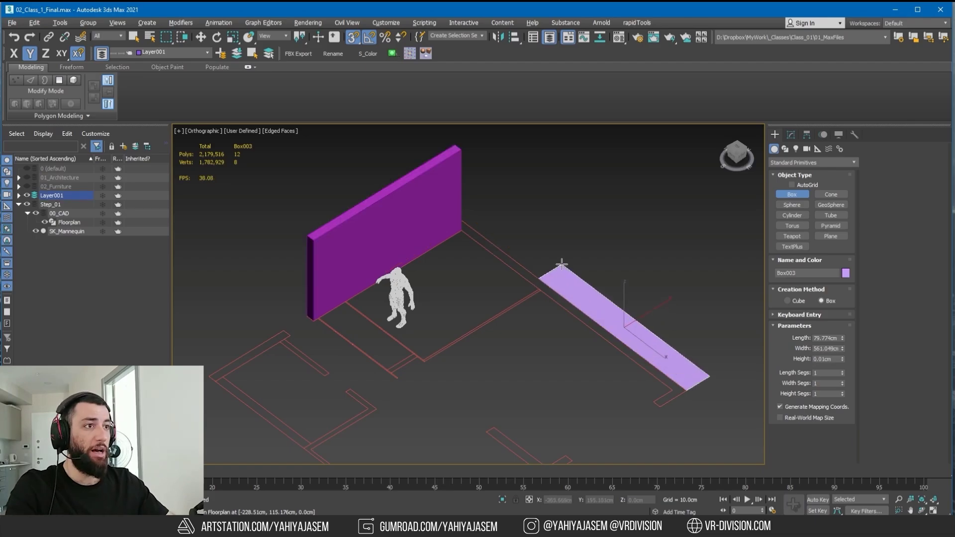
middle_click_drag(560, 264, 180, 306, "alt")
left_click_drag(179, 306, 551, 321)
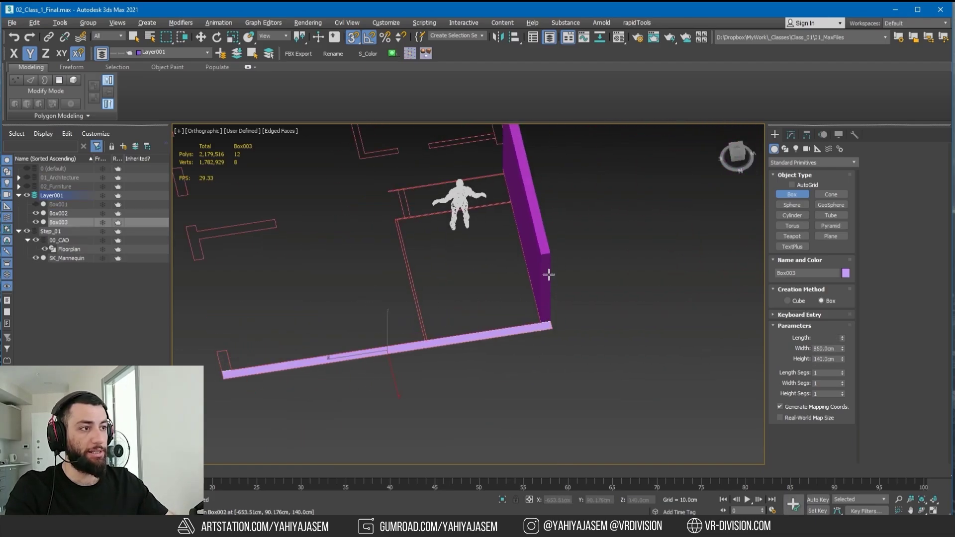
left_click(550, 255)
Draw a short return wall box at the long wall's end and a box about 200 by 36 cm near the interior partition outline.
middle_click_drag(293, 276, 509, 366)
mouse_move(555, 400)
left_mouse_down()
mouse_move(578, 410)
mouse_move(578, 401)
left_mouse_up()
right_click(569, 386)
left_click_drag(438, 312, 562, 351)
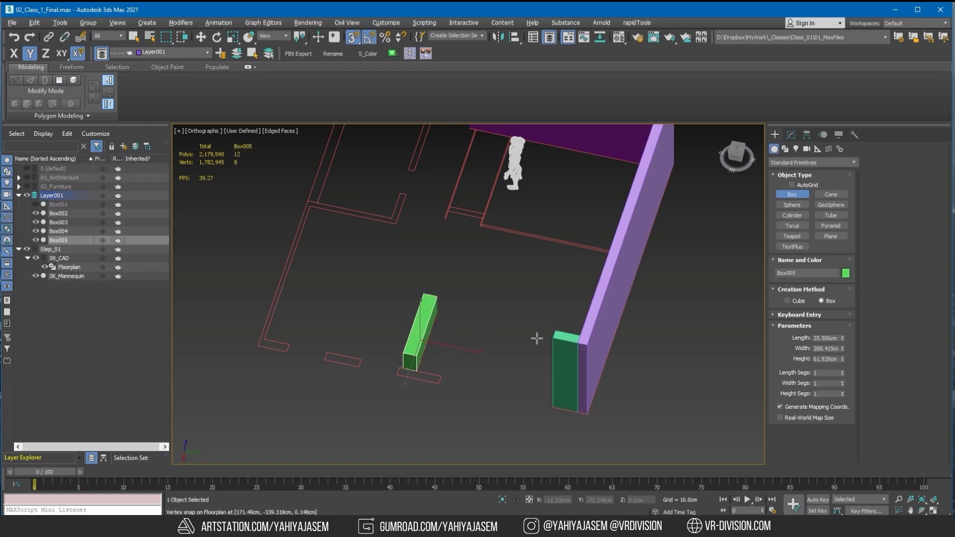
left_click(349, 422)
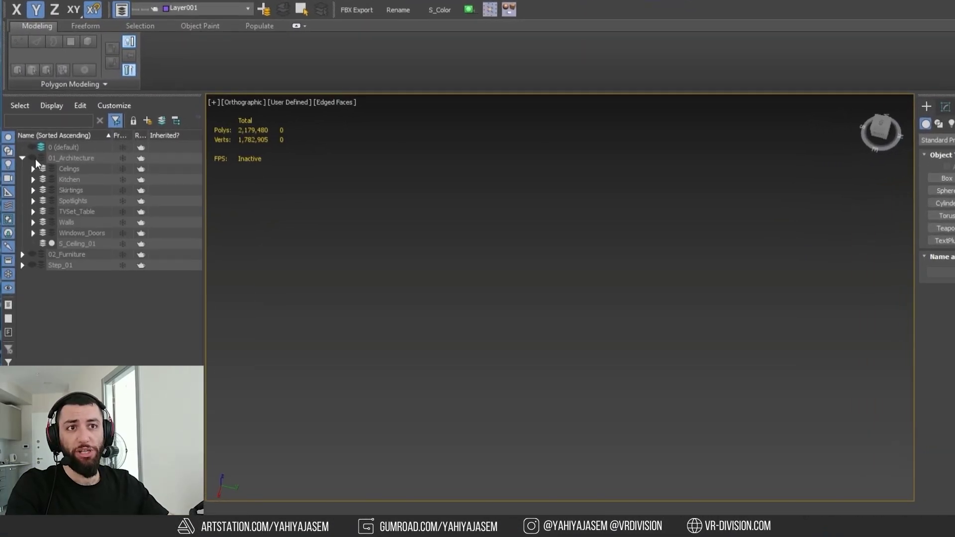
Show the 01_Architecture layer and examine the completed apartment model with its rooms, windows and built-in units.
left_click(33, 158)
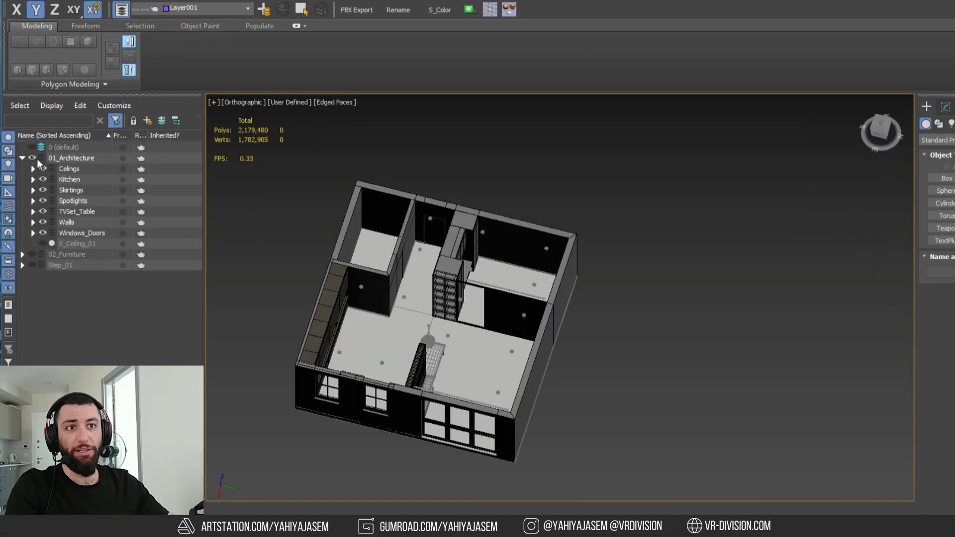
scroll(435, 244, "up", 5)
middle_click_drag(435, 244, 593, 269)
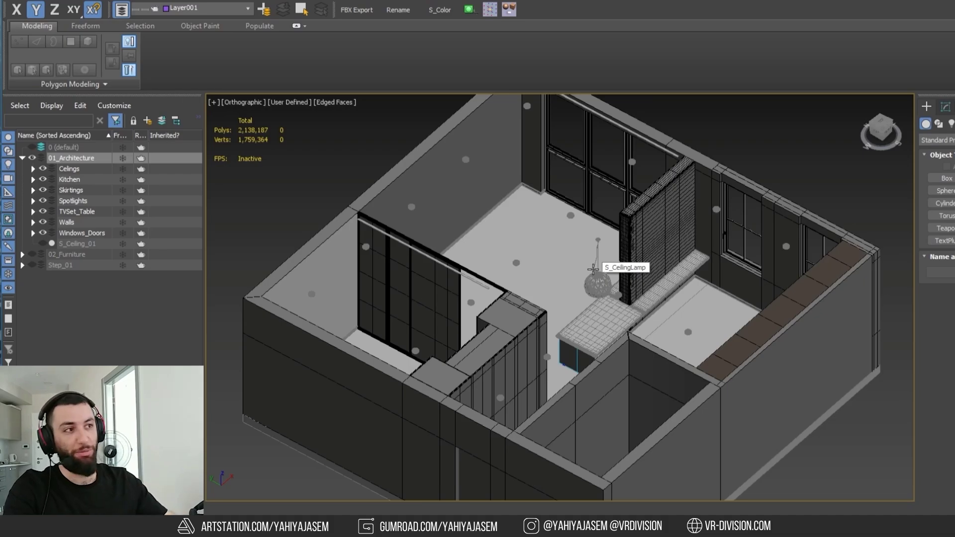
middle_click_drag(593, 269, 569, 292)
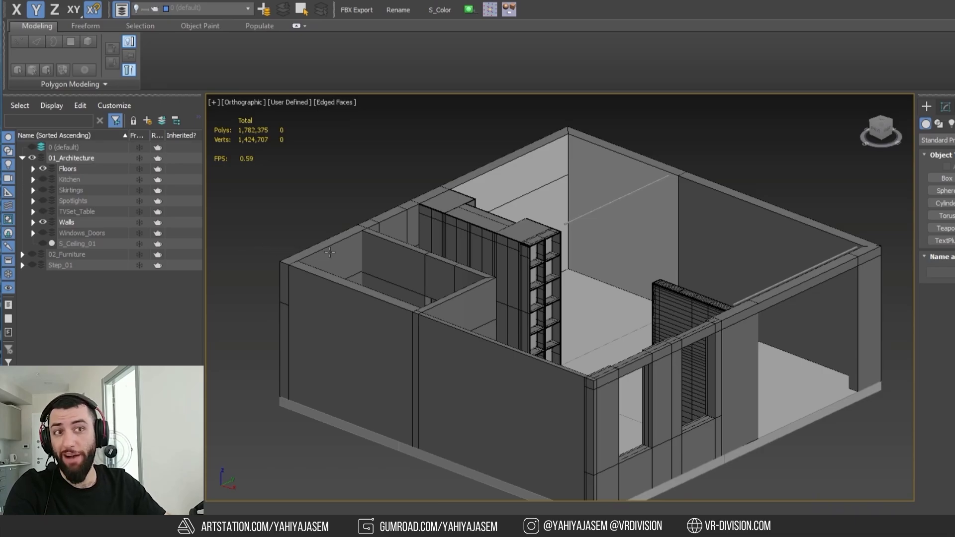
Reduce the visible architecture to the Floors and Walls layers and inspect the apartment's bare shell.
middle_click_drag(330, 252, 456, 226, "alt")
left_click(32, 222)
scroll(114, 276, "down", 3)
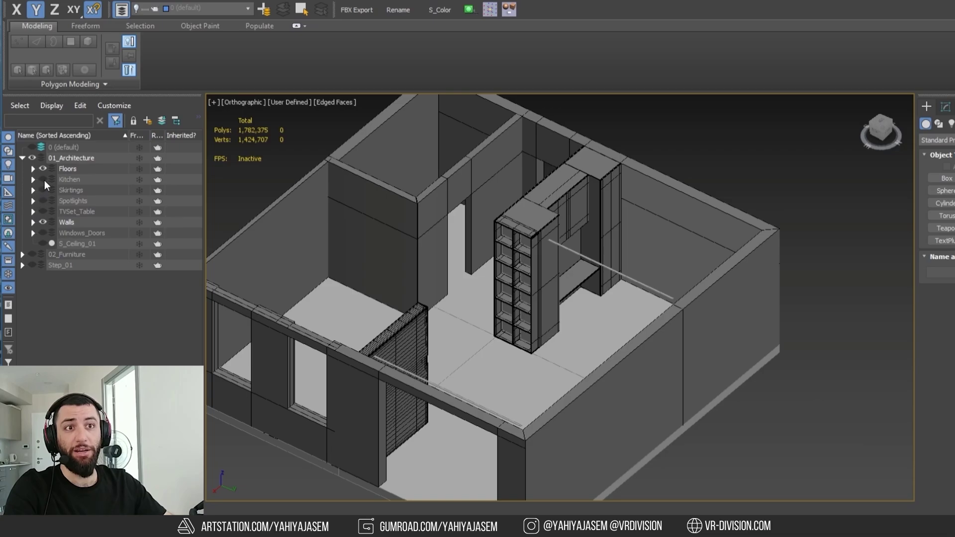
Show the Kitchen layer, list its S_Kitchen objects and examine the cabinets from several sides.
left_click(44, 181)
middle_click_drag(349, 239, 412, 255)
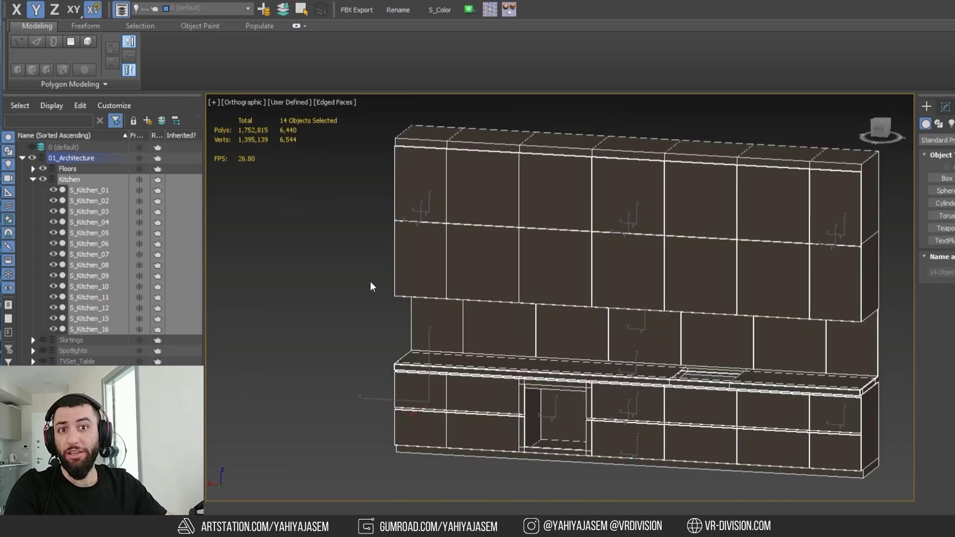
middle_click_drag(371, 287, 444, 237, "alt")
left_click(888, 366)
middle_click_drag(887, 366, 470, 279, "alt")
scroll(470, 268, "down", 4)
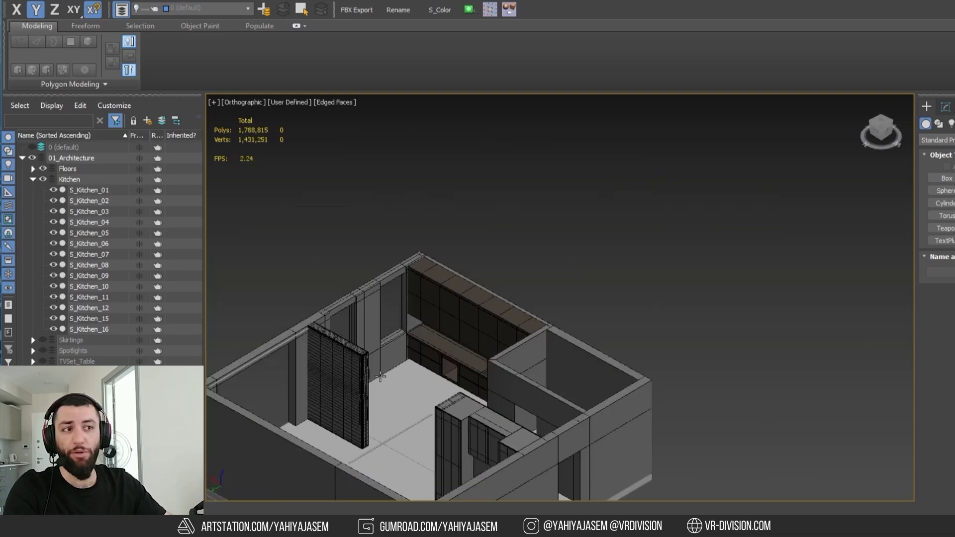
middle_click_drag(333, 346, 309, 368, "alt")
middle_click_drag(236, 354, 291, 284)
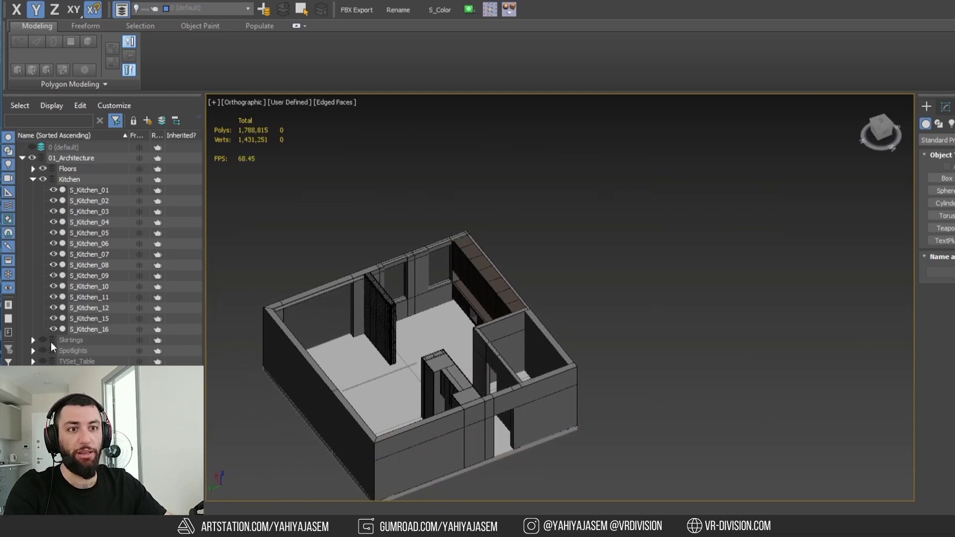
Show the Skirtings layer and inspect the skirting profile close up in a room corner.
left_click(43, 340)
scroll(415, 319, "up", 12)
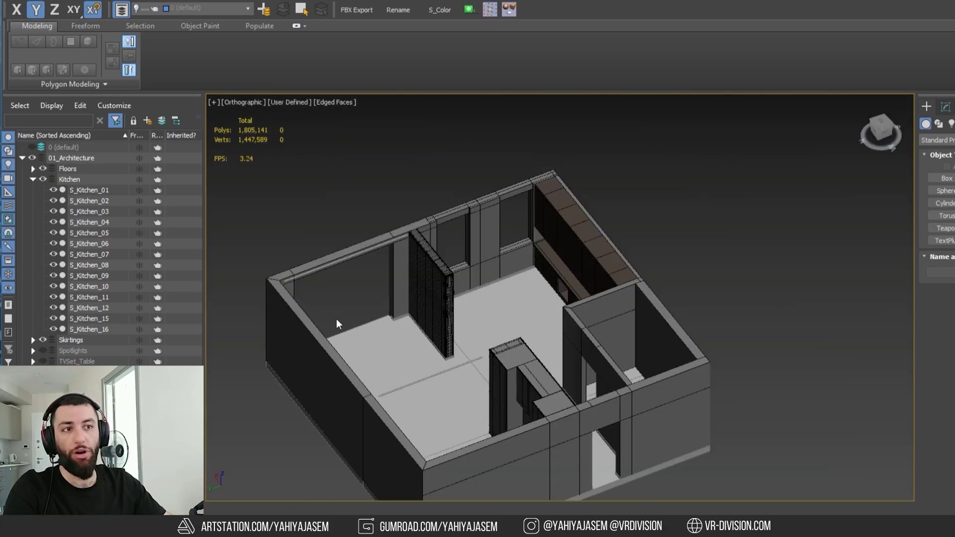
middle_click_drag(337, 324, 315, 330, "alt")
Show the TVSet_Table layer and compare the TV wall and table with the living room reference in PureRef.
left_click(43, 362)
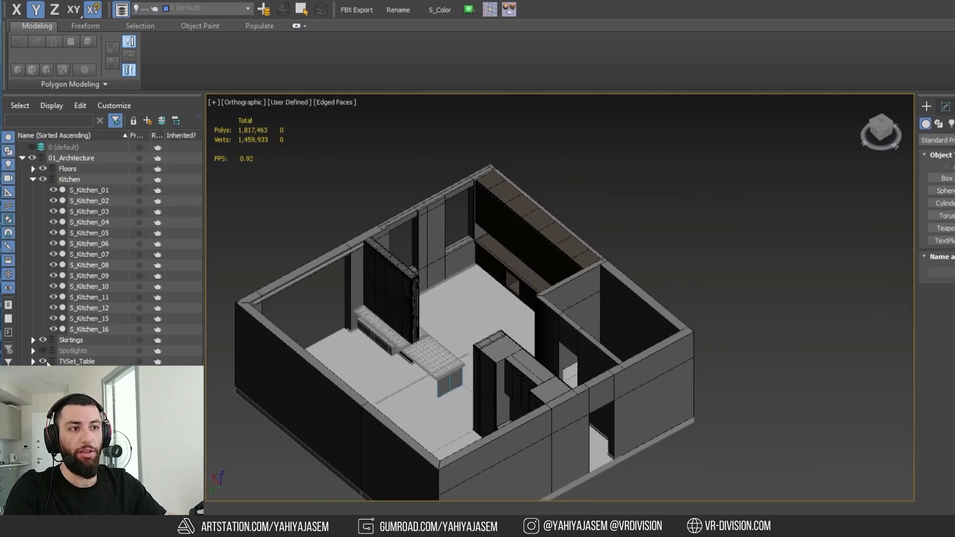
middle_click_drag(417, 339, 427, 363, "alt")
scroll(427, 352, "up", 5)
key("alt+Tab")
middle_click_drag(411, 286, 463, 303)
scroll(545, 344, "up", 4)
scroll(452, 306, "up", 4)
scroll(426, 289, "up", 2)
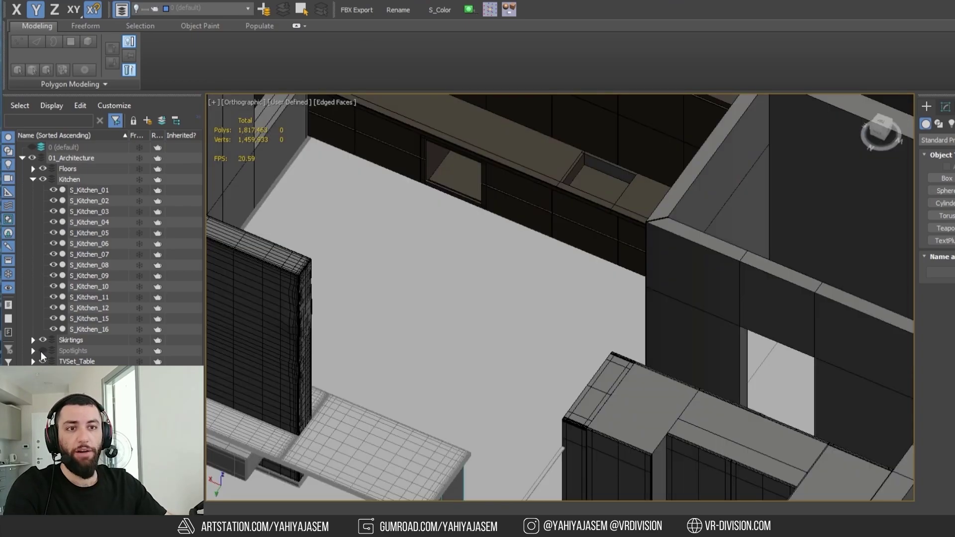
Show the Spotlights layer and inspect the light fixtures across the apartment.
left_click(41, 351)
scroll(324, 293, "down", 3)
middle_click_drag(324, 294, 366, 278, "alt")
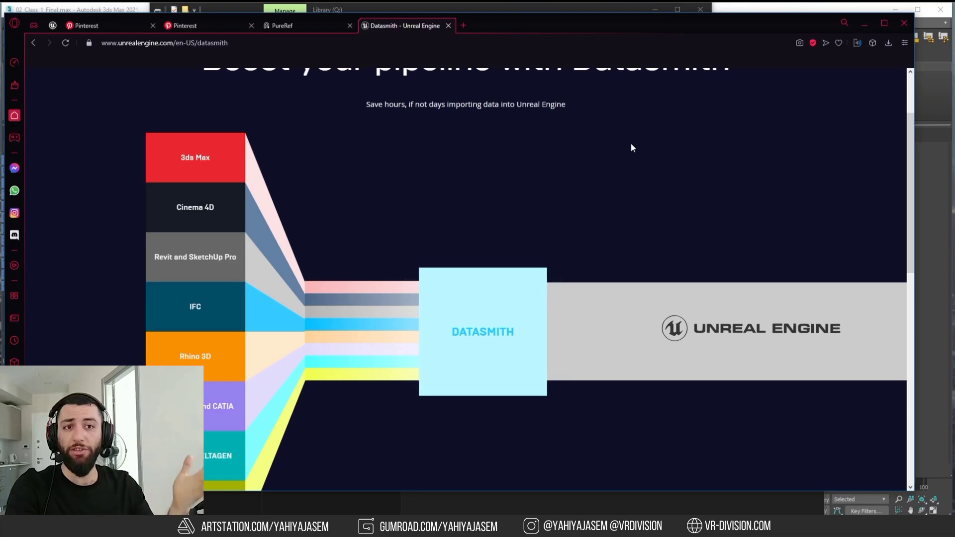
Read Unreal Engine's Datasmith page in the browser, checking supported sources such as Cinema 4D, Revit and SketchUp Pro, and IFC.
scroll(627, 142, "up", 2)
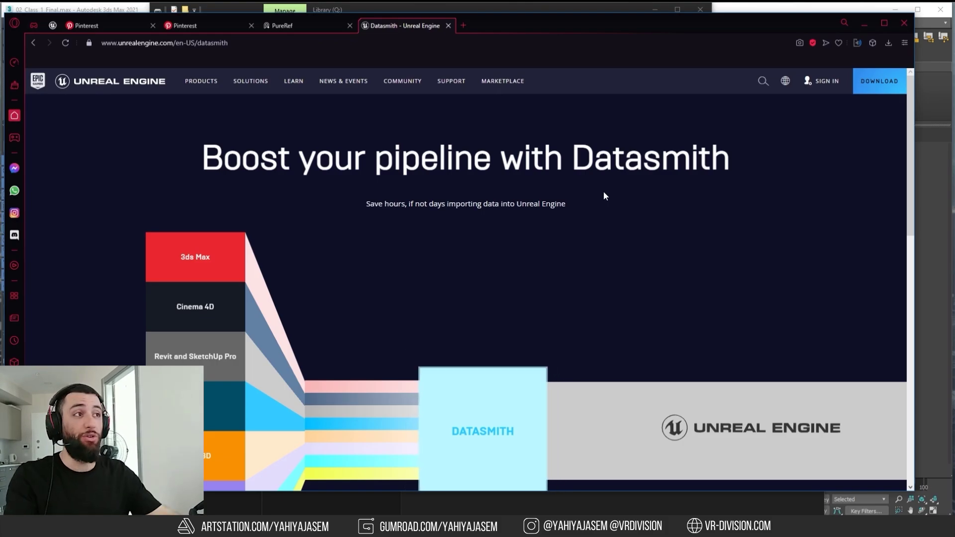
scroll(563, 195, "down", 1)
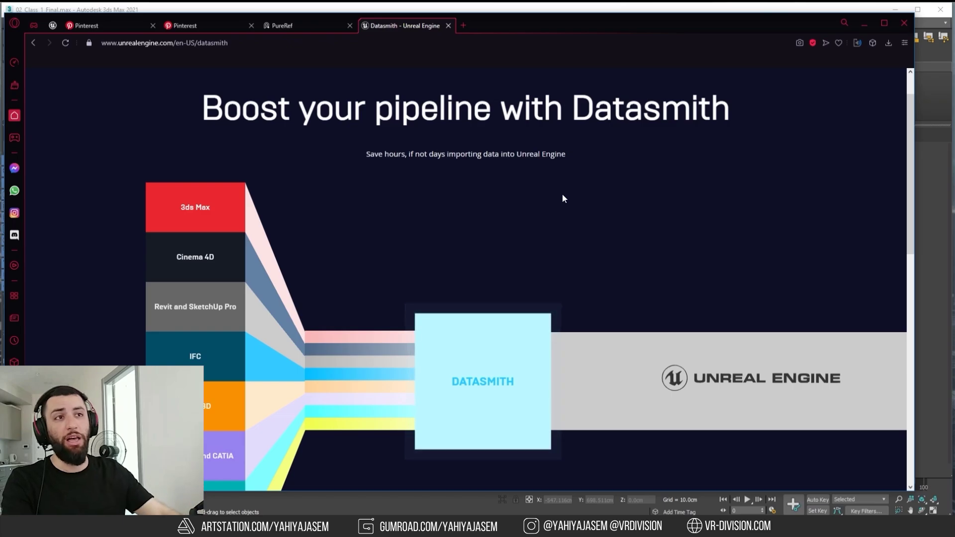
scroll(562, 198, "down", 1)
mouse_move(245, 253)
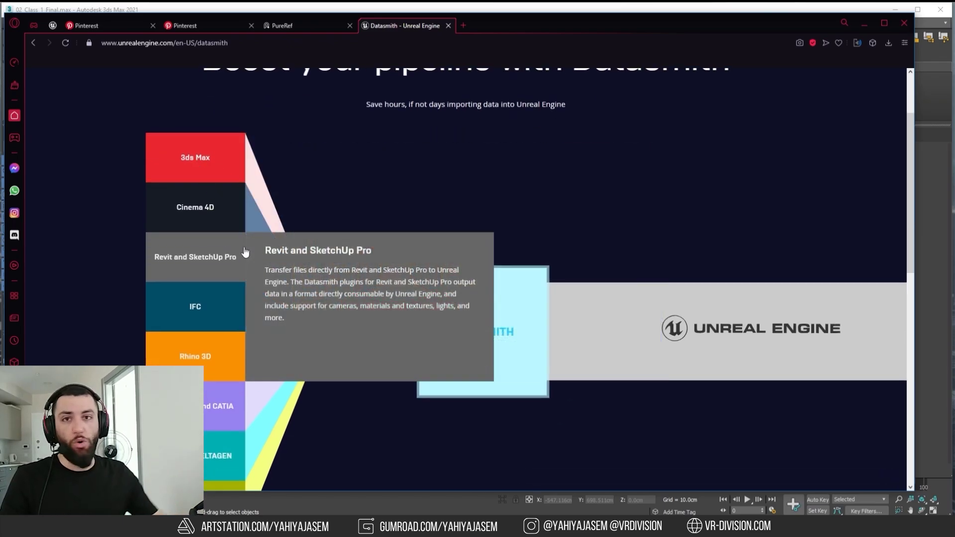
scroll(427, 218, "up", 2)
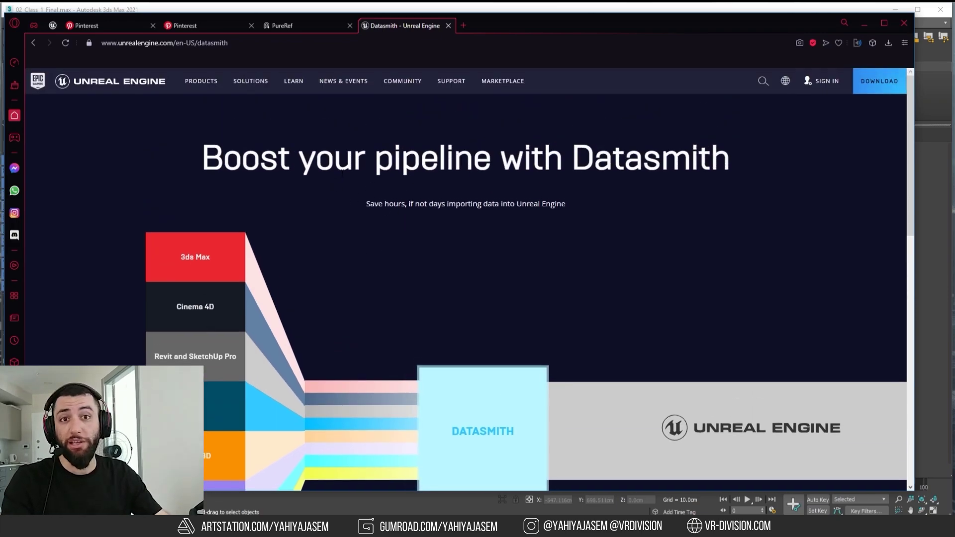
scroll(360, 162, "down", 3)
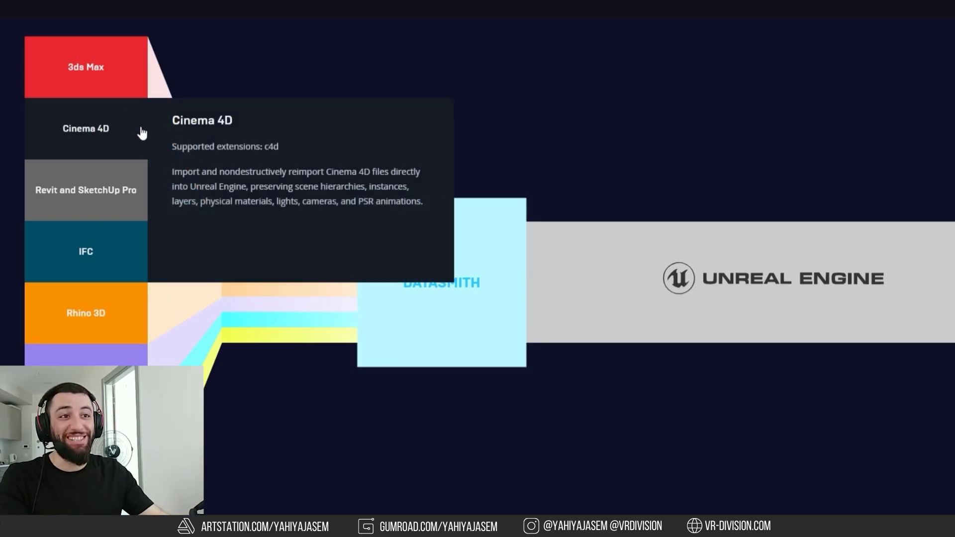
mouse_move(120, 190)
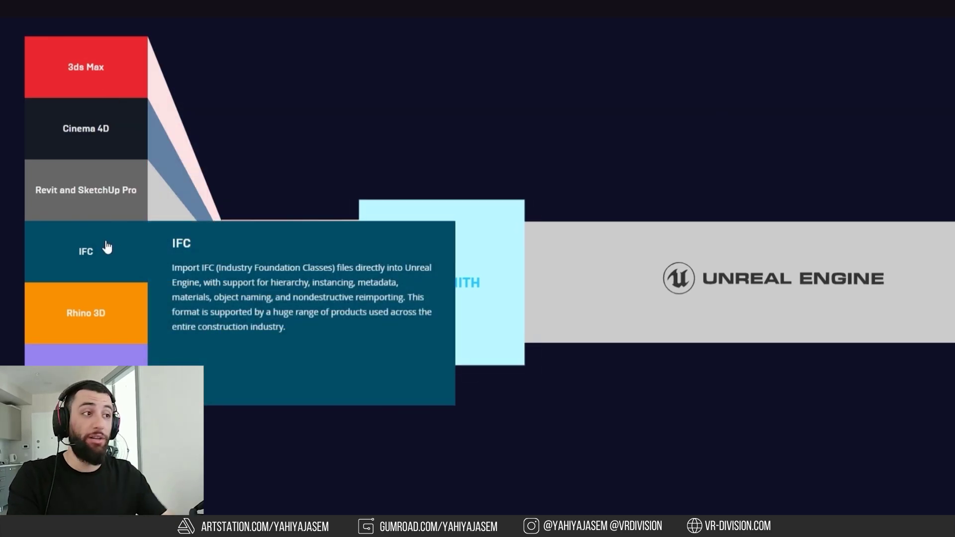
scroll(665, 278, "down", 5)
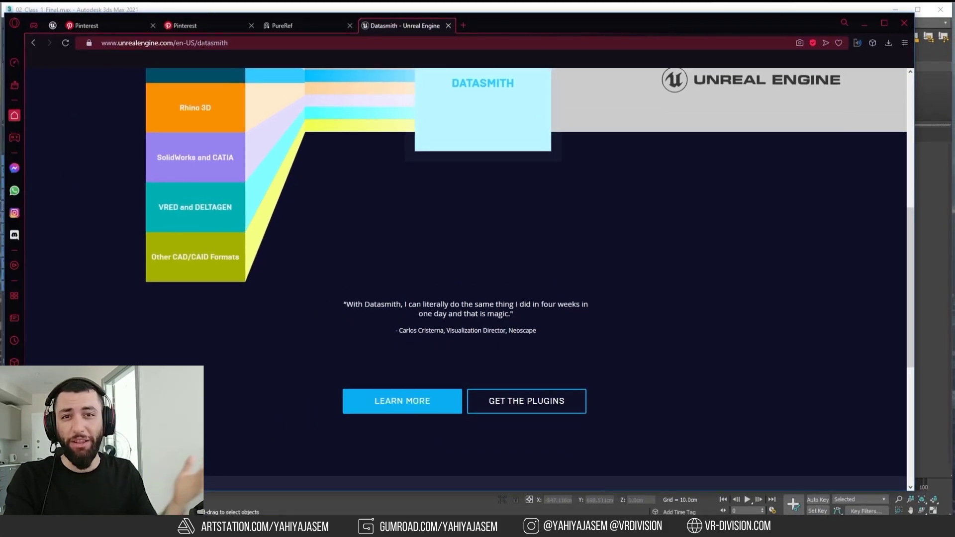
Open Unreal Engine's Datasmith exporter plugins page and examine the Autodesk 3ds Max exporter's supported versions and download option.
left_click(540, 407)
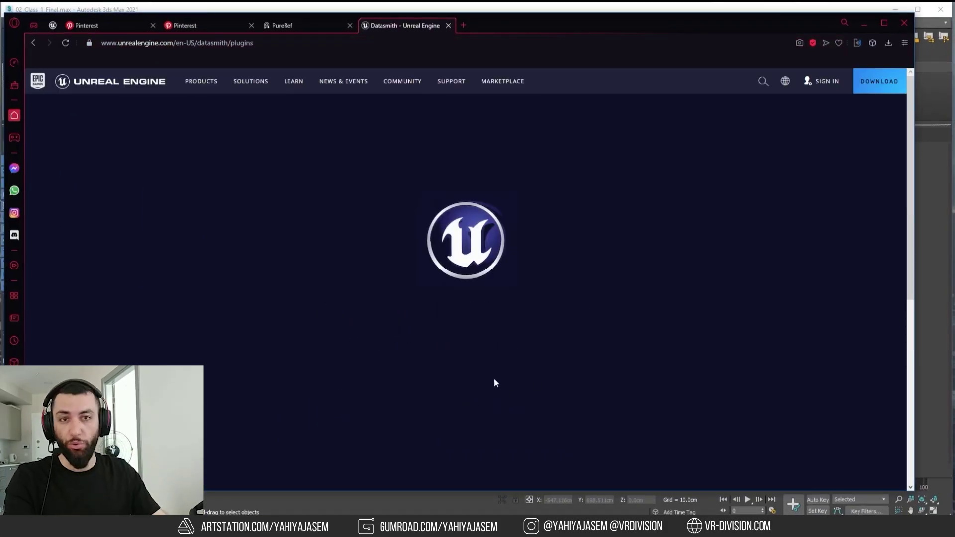
scroll(485, 199, "down", 5)
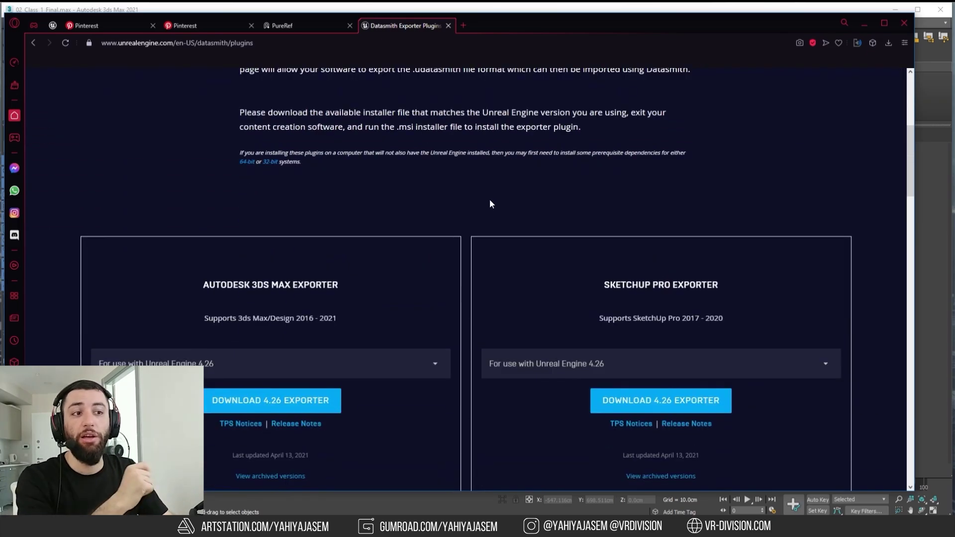
scroll(489, 199, "down", 2)
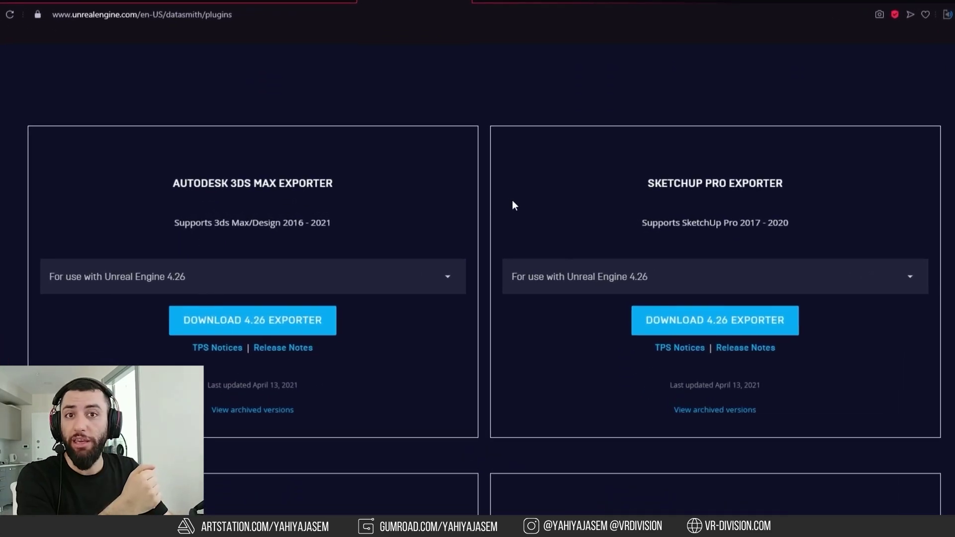
scroll(515, 206, "down", 1)
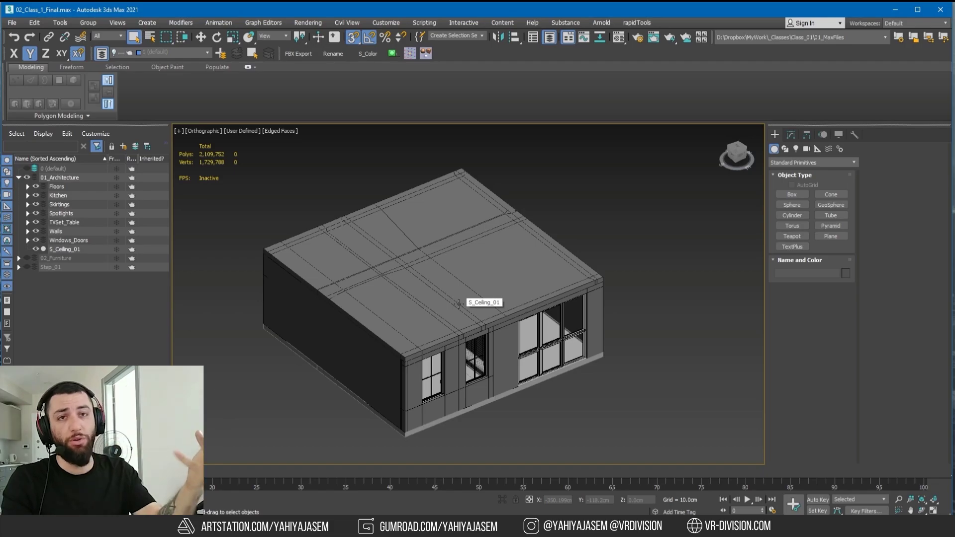
In 3ds Max, save an Unreal Datasmith export named Architecture in a new Class_1 folder inside DT_Temp on drive D.
left_click(12, 22)
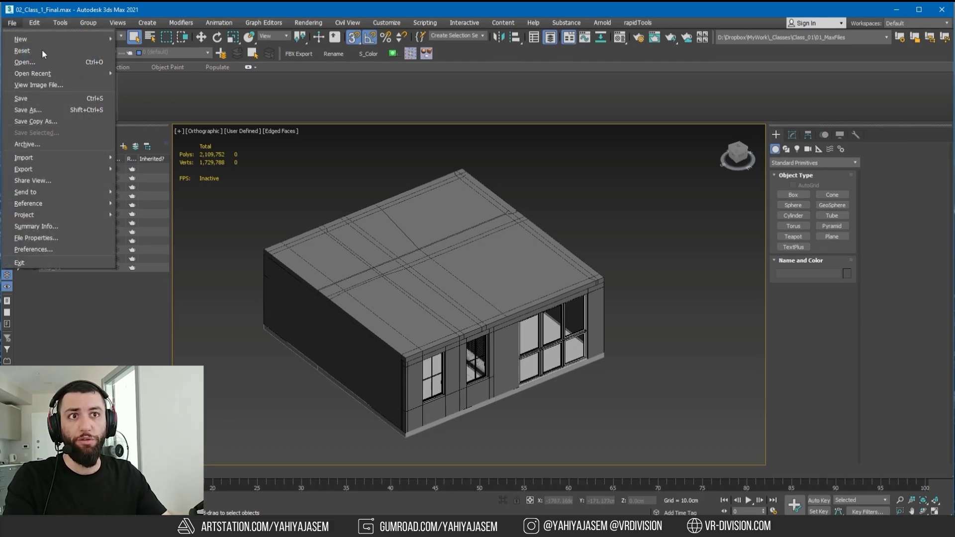
mouse_move(24, 167)
left_click(138, 168)
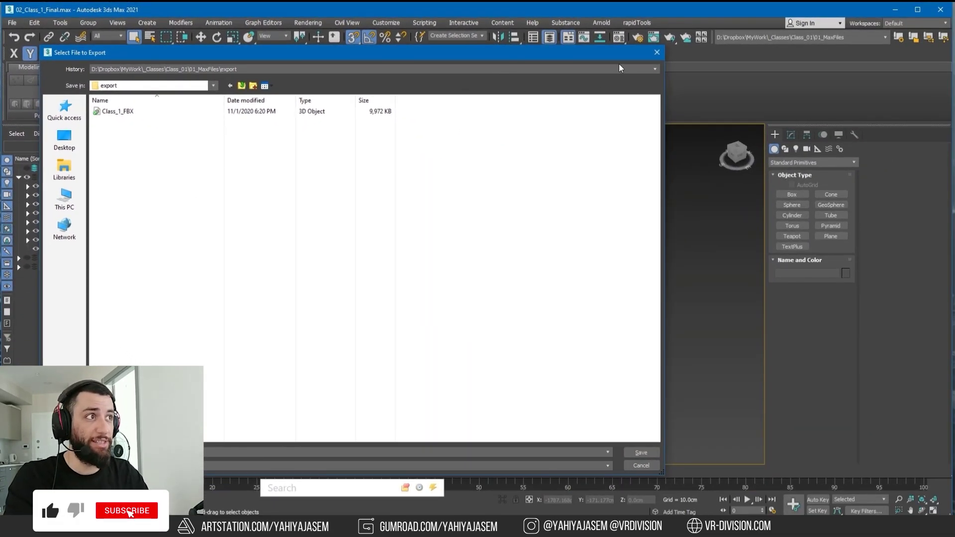
double_click(267, 198)
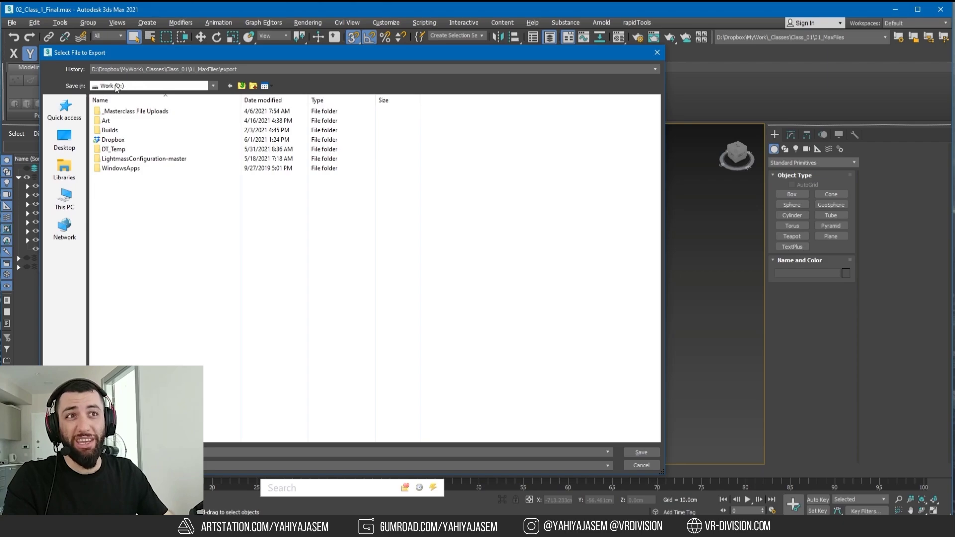
double_click(114, 149)
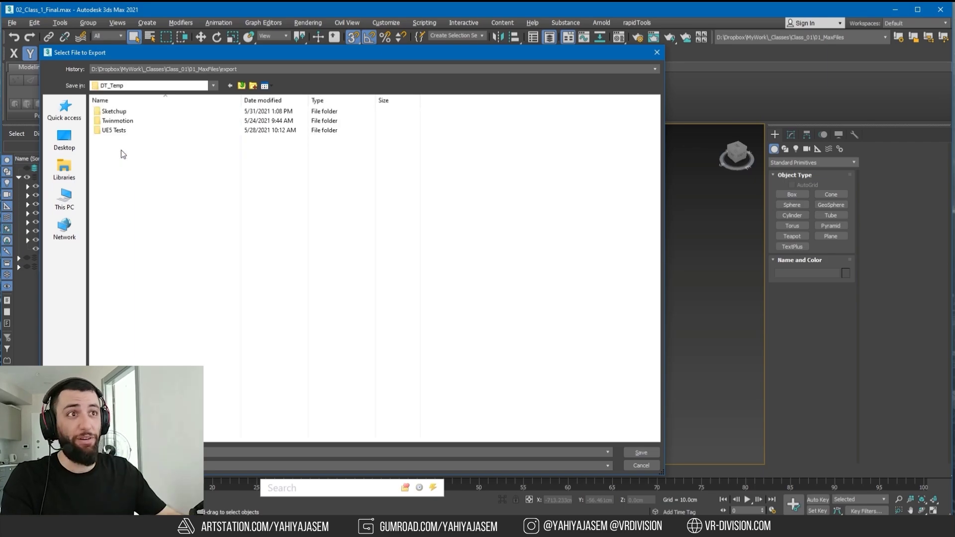
left_click(253, 86)
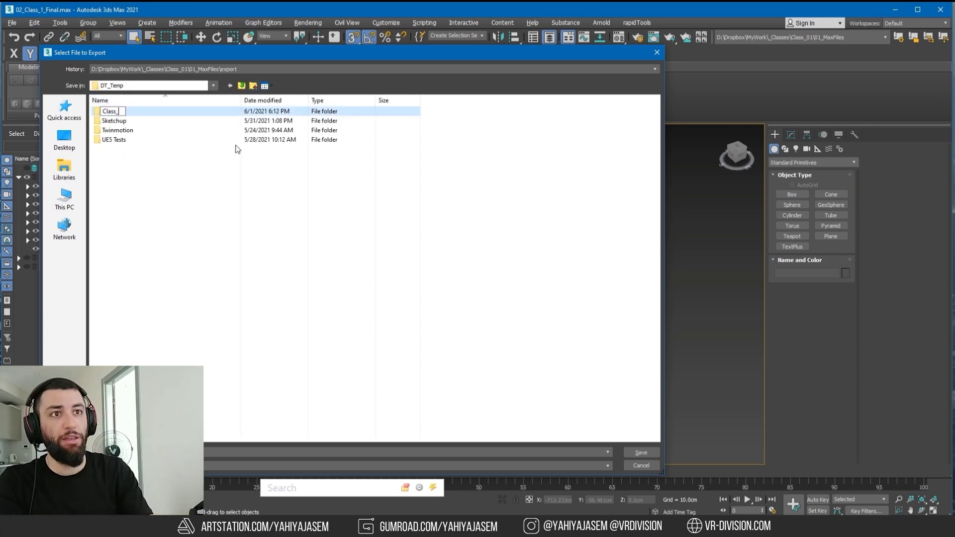
key("Return")
key("Return")
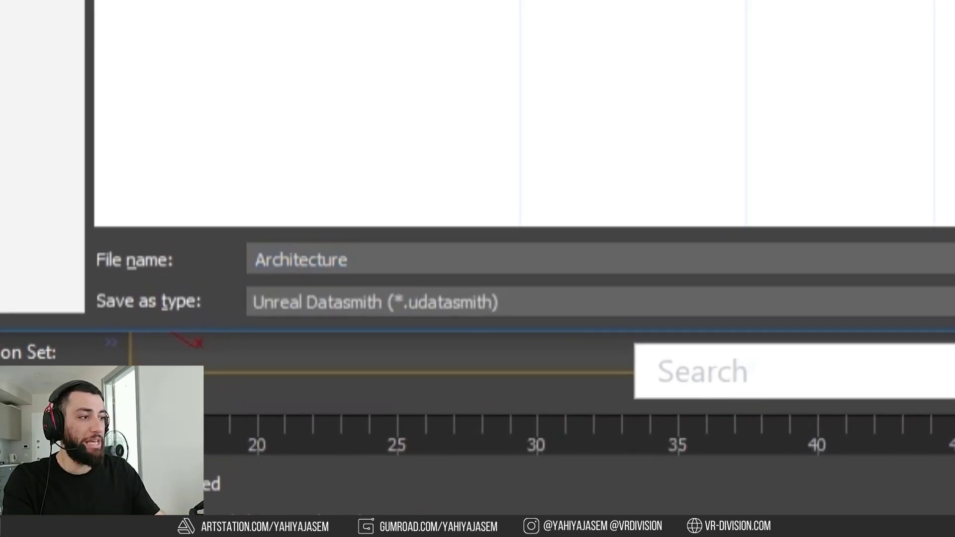
key("Return")
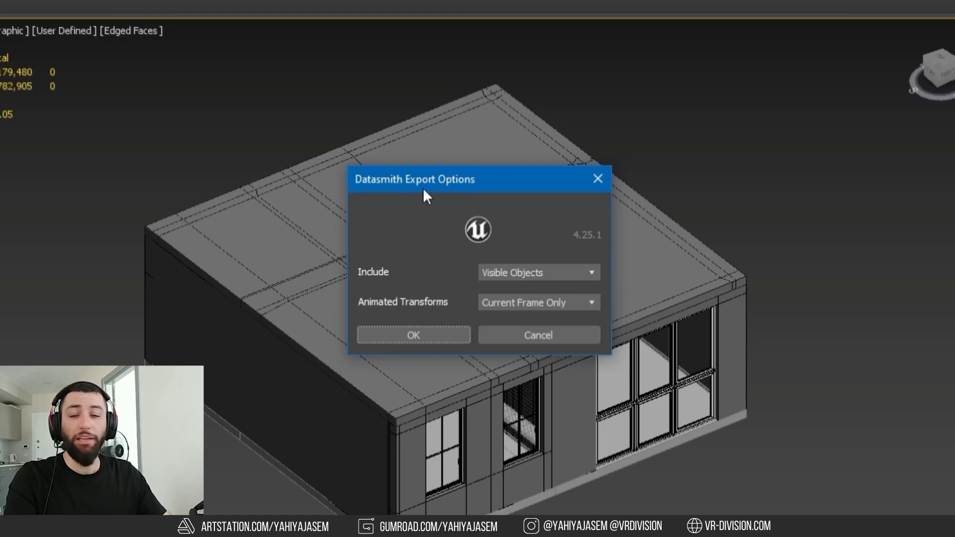
Set the Datasmith export to include Visible Objects, check the animated transforms choices, and run the export.
left_click_drag(446, 188, 367, 172)
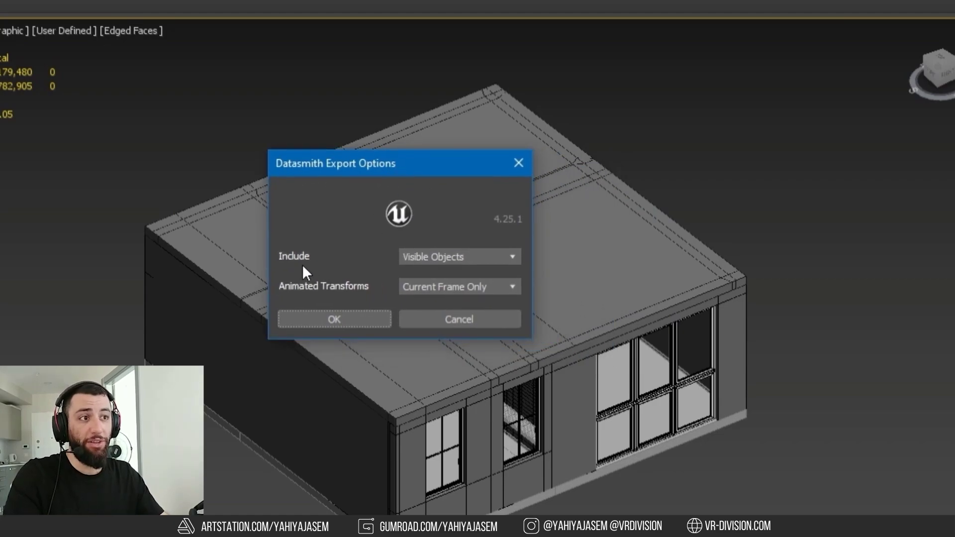
left_click(439, 258)
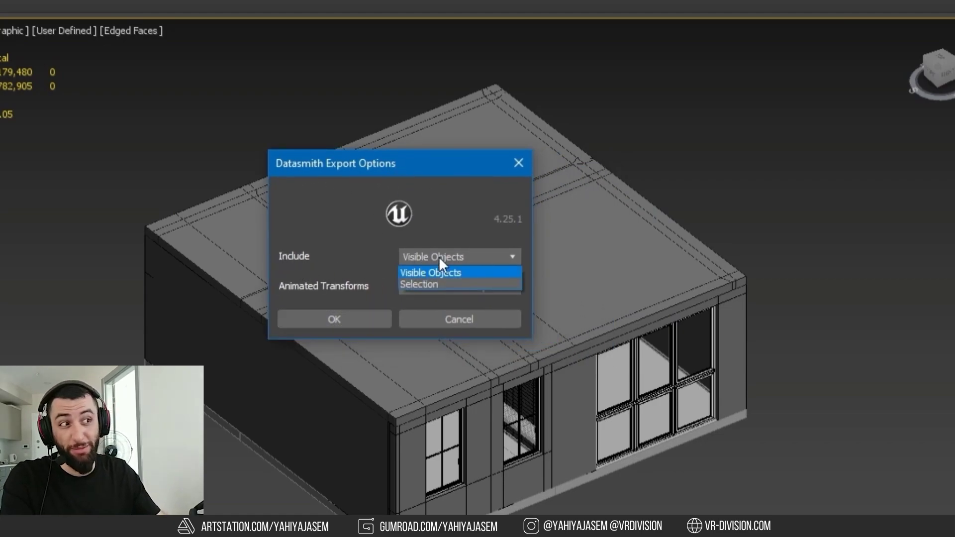
left_click(432, 270)
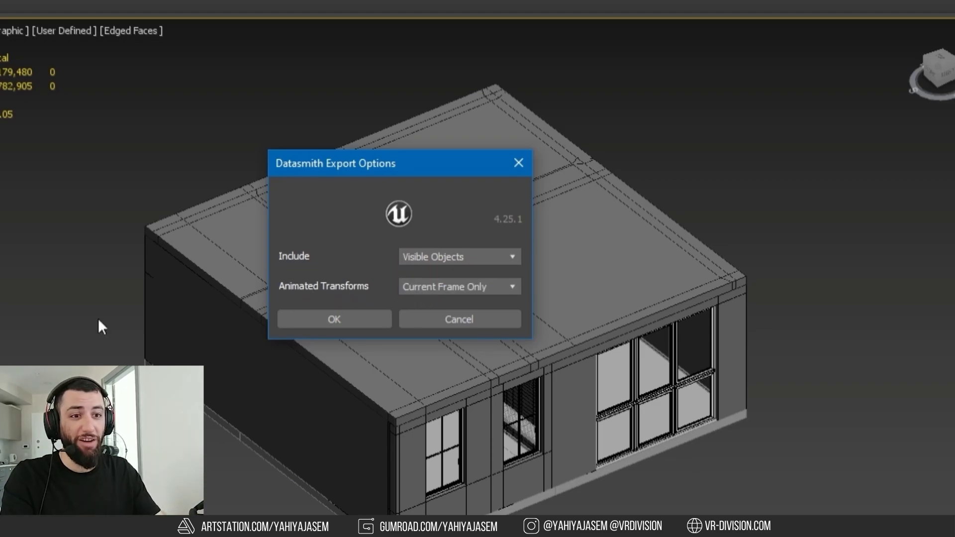
left_click(462, 288)
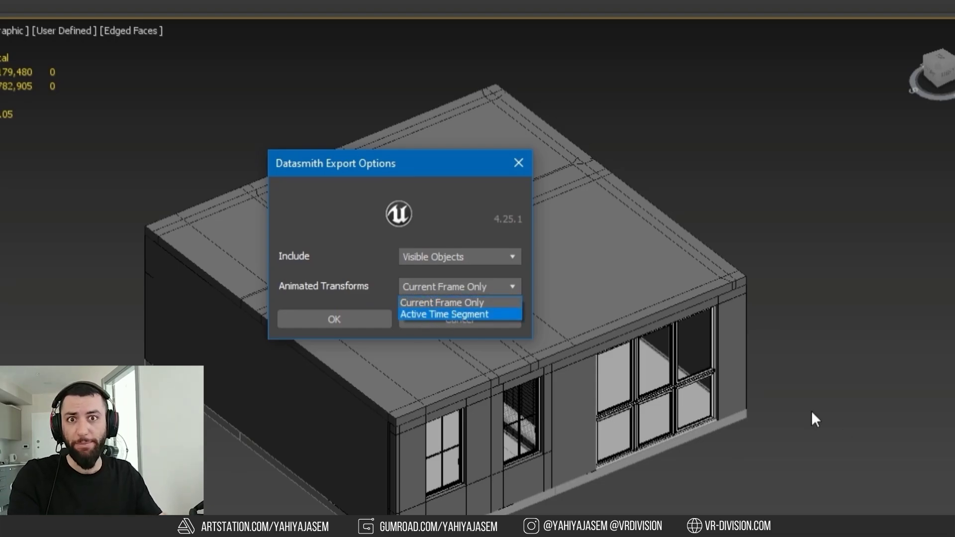
left_click(391, 320)
left_click(347, 326)
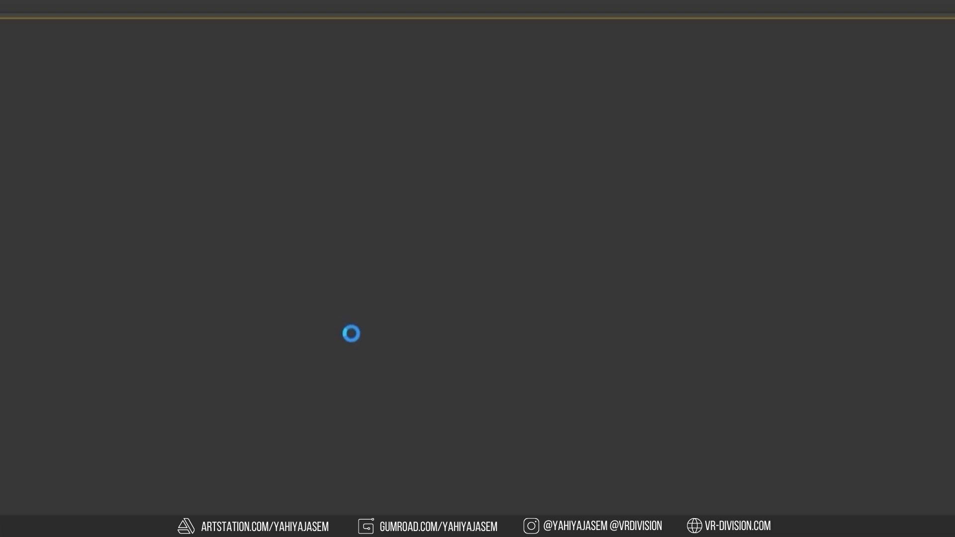
Read the output warnings of the Architecture export and close the log.
scroll(447, 283, "down", 2)
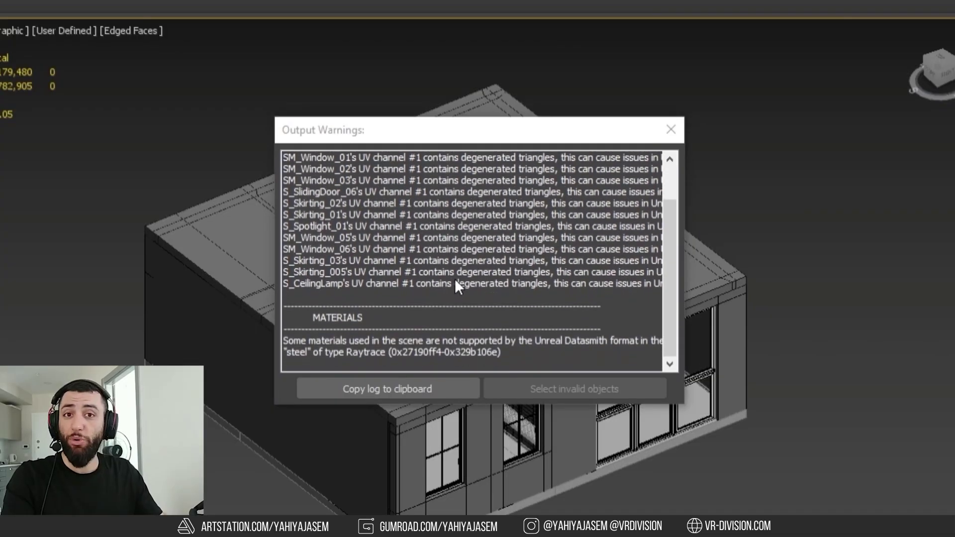
scroll(455, 281, "up", 2)
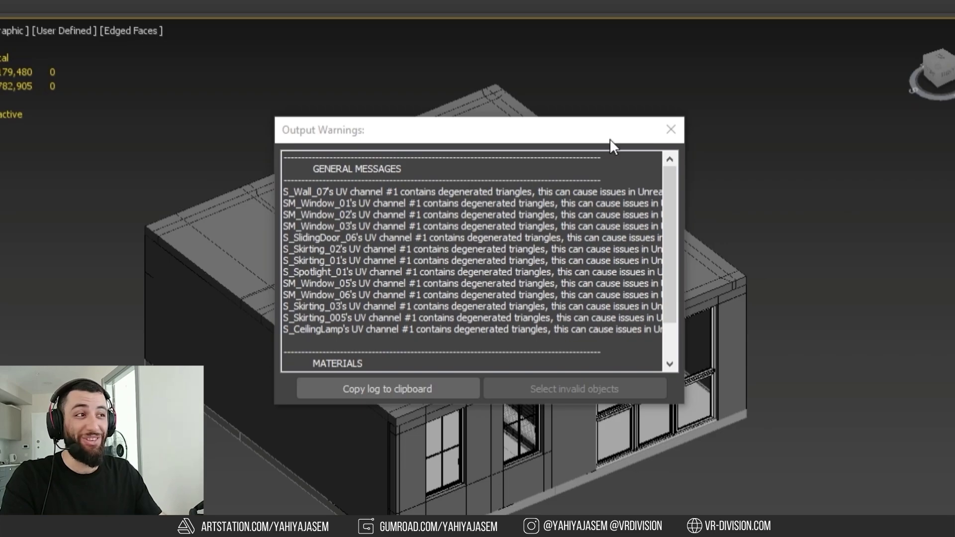
left_click(671, 129)
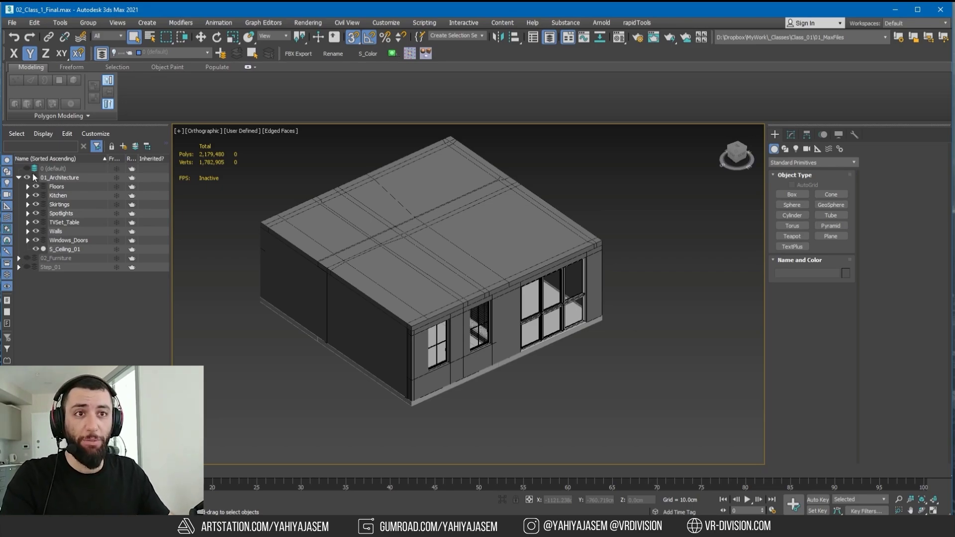
Make the 02_Furniture layer visible together with the 01_Architecture layer.
left_click(19, 177)
left_click(27, 177)
left_click(18, 187)
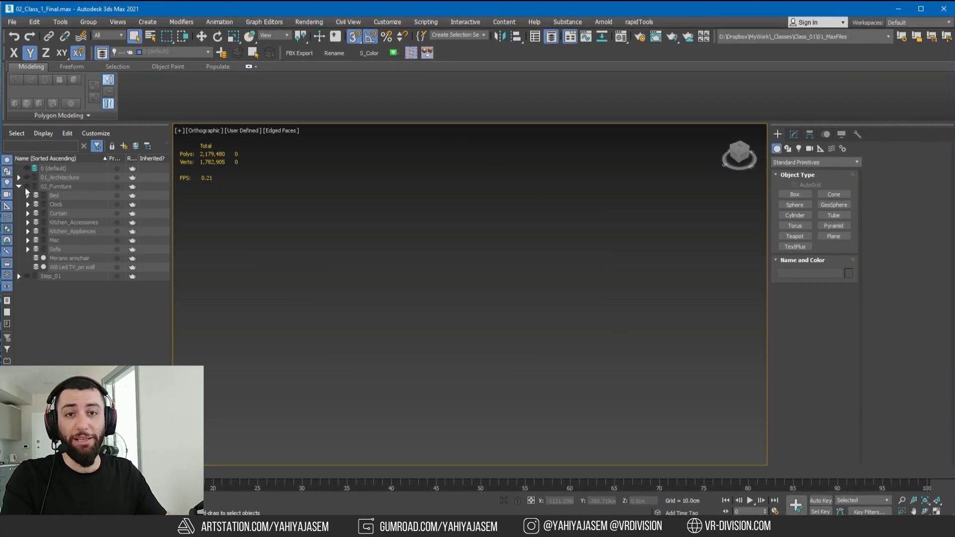
left_click(27, 186)
left_click(27, 177)
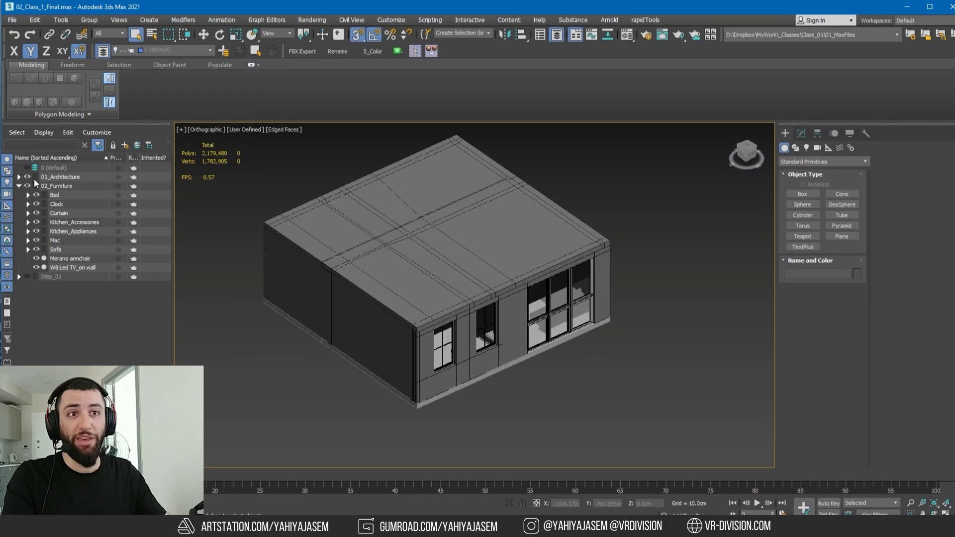
Inspect the furniture inside the apartment in wireframe and with the 01_Architecture layer hidden.
key("F3")
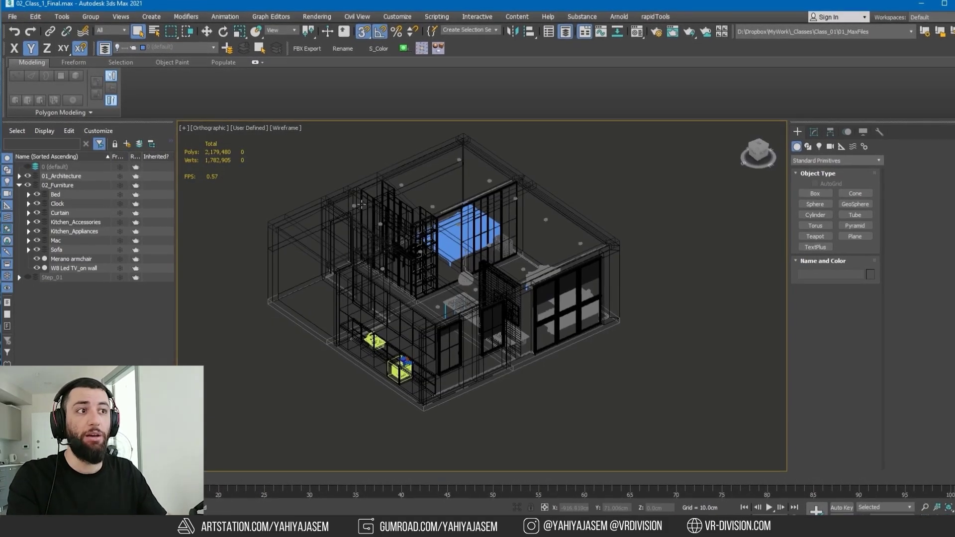
key("F3")
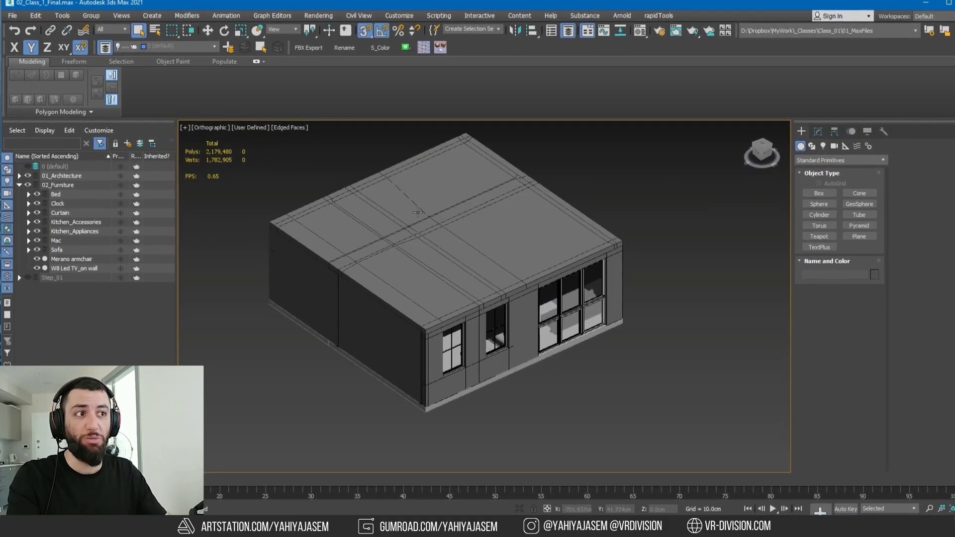
left_click(27, 175)
left_click(19, 184)
left_click(28, 174)
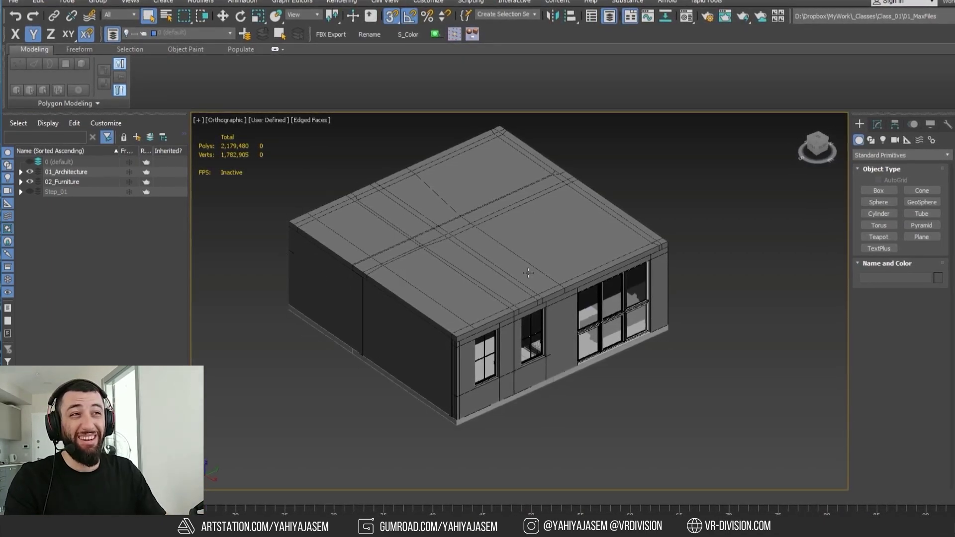
scroll(435, 207, "up", 3)
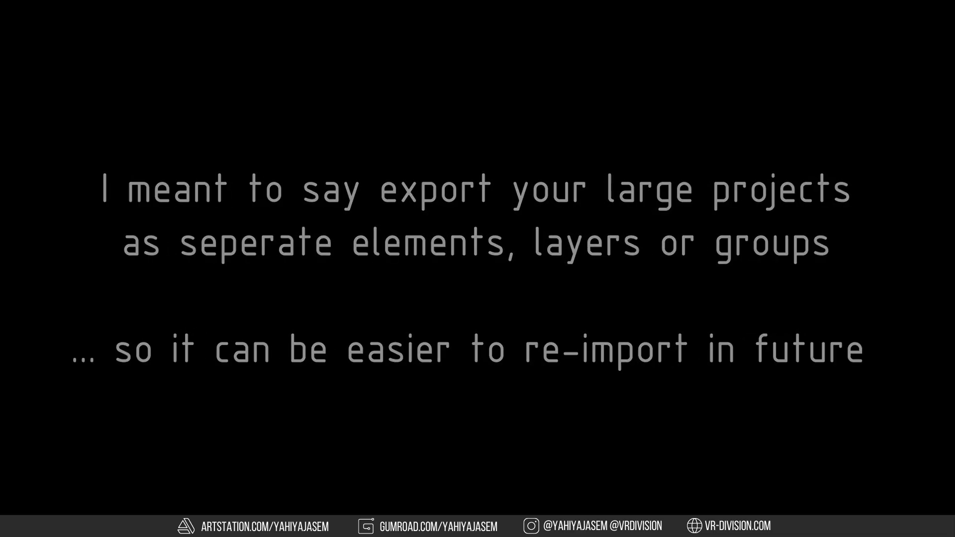
With only the 02_Furniture layer visible, export it as an Unreal Datasmith file named Furniture in the Class_1 folder.
middle_click_drag(284, 213, 300, 222, "alt")
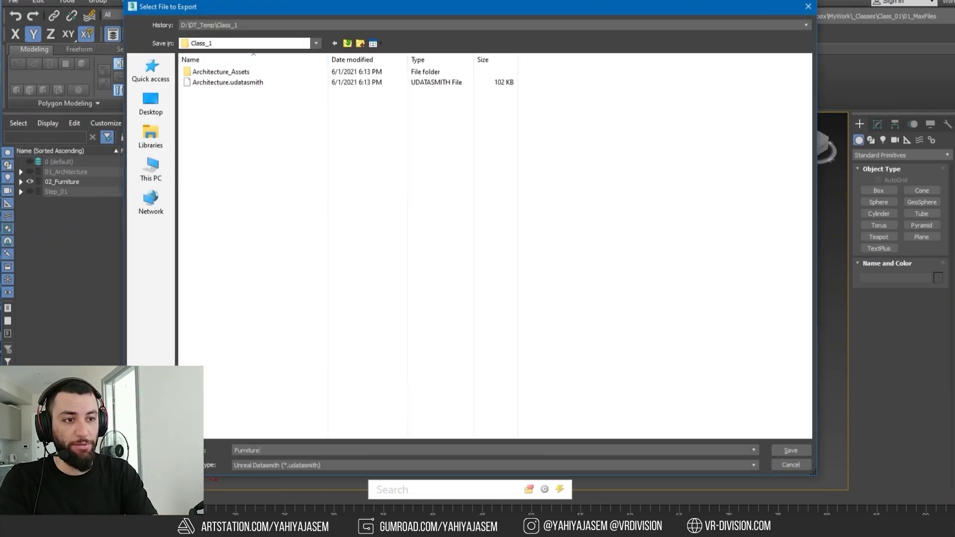
key("Return")
key("Return")
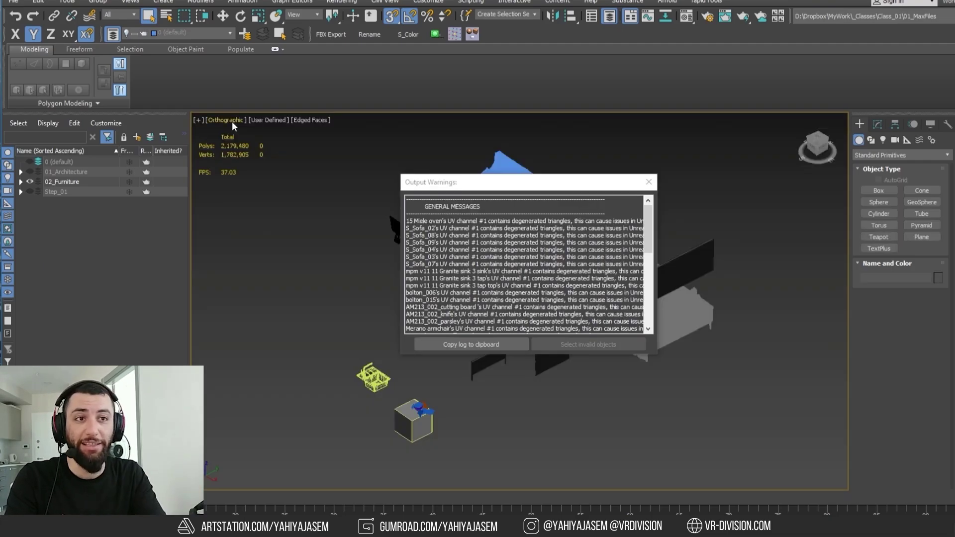
Read the output warnings of the Furniture export, including unsupported texture maps, and close the log.
left_click_drag(467, 190, 368, 148)
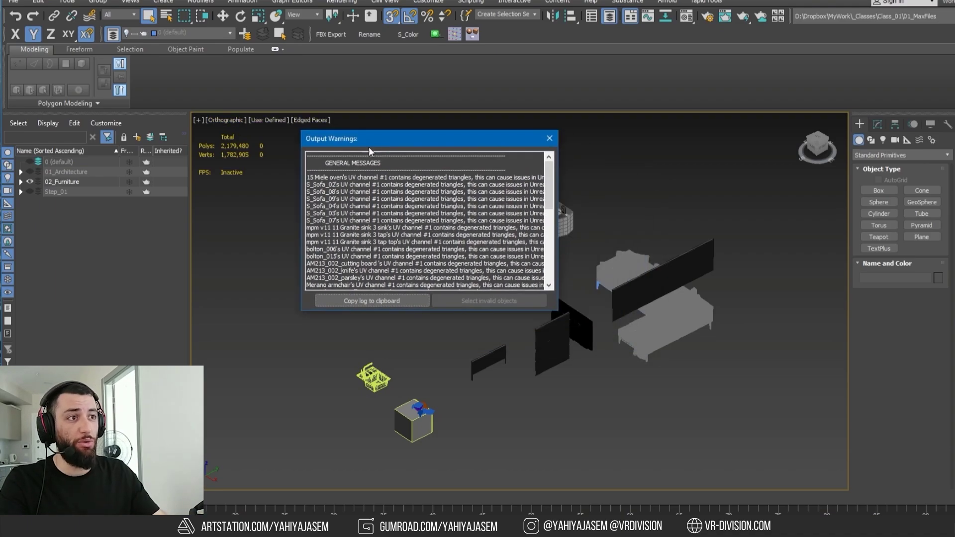
scroll(434, 201, "down", 10)
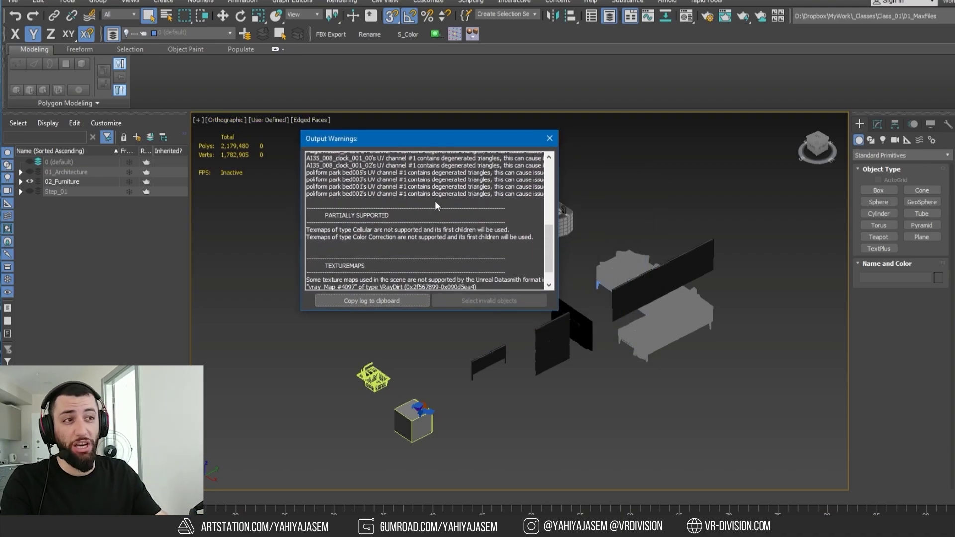
scroll(435, 201, "up", 8)
scroll(435, 204, "up", 2)
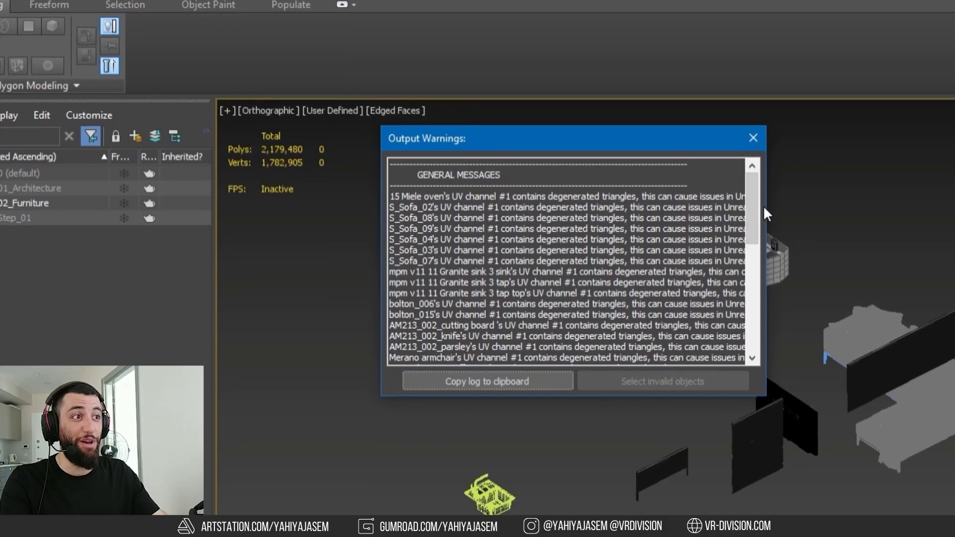
left_click(753, 138)
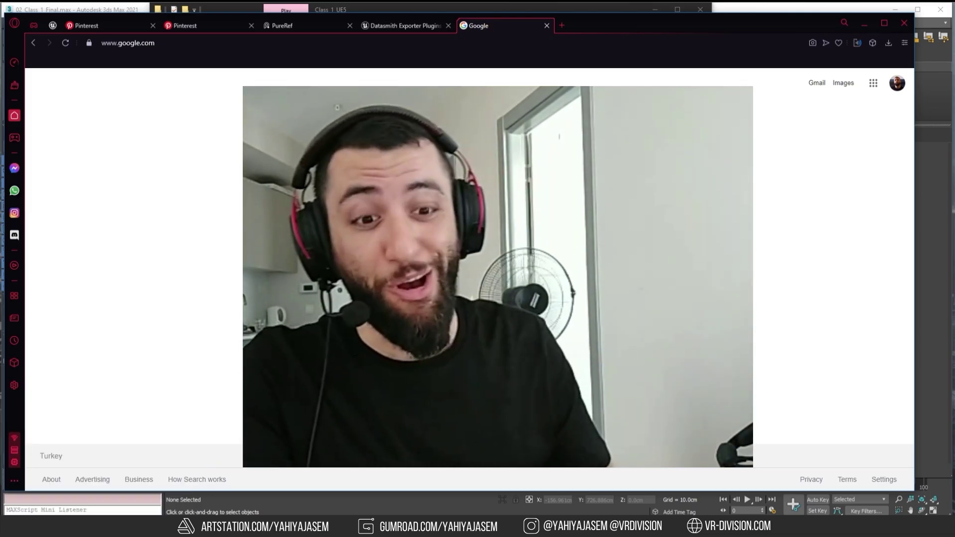
In the browser, search Google for "unreal engine" and open the official Unreal Engine website.
type("unreal engine")
key("Return")
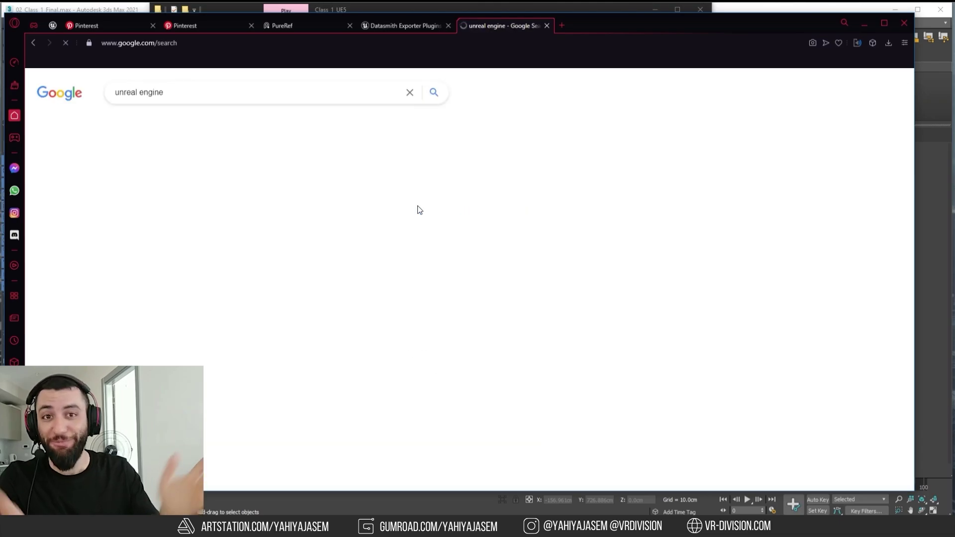
left_click(229, 213)
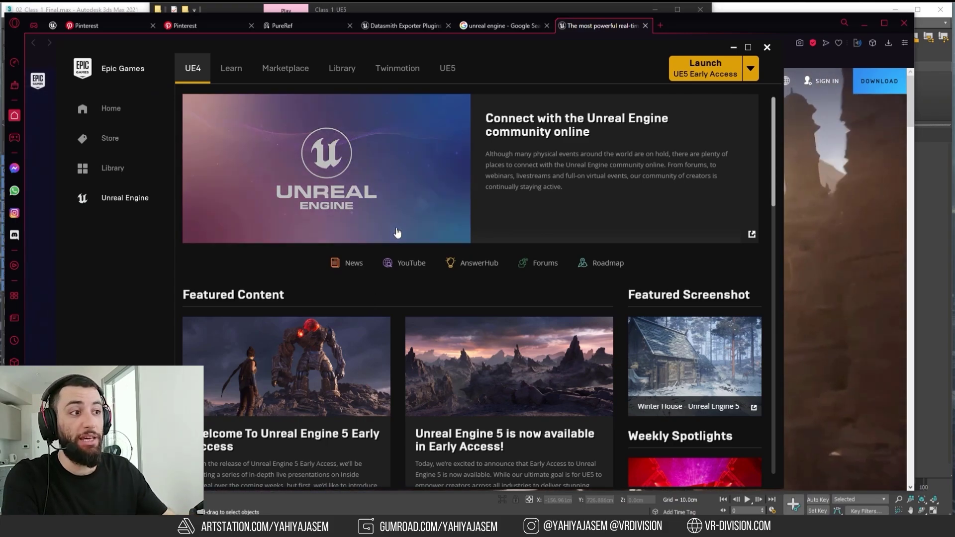
Look through the featured content and blog on the Epic Games Launcher's Unreal Engine page.
scroll(374, 312, "down", 10)
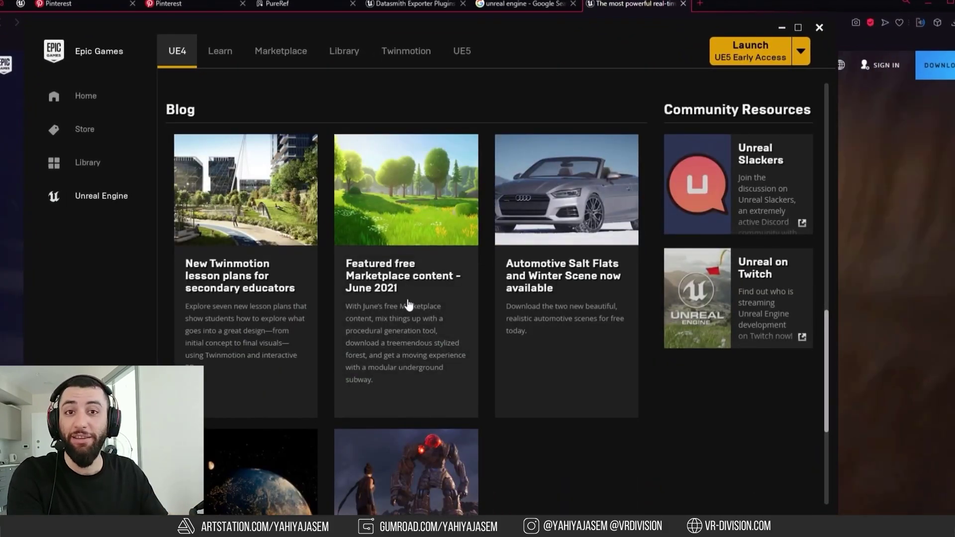
scroll(411, 317, "up", 3)
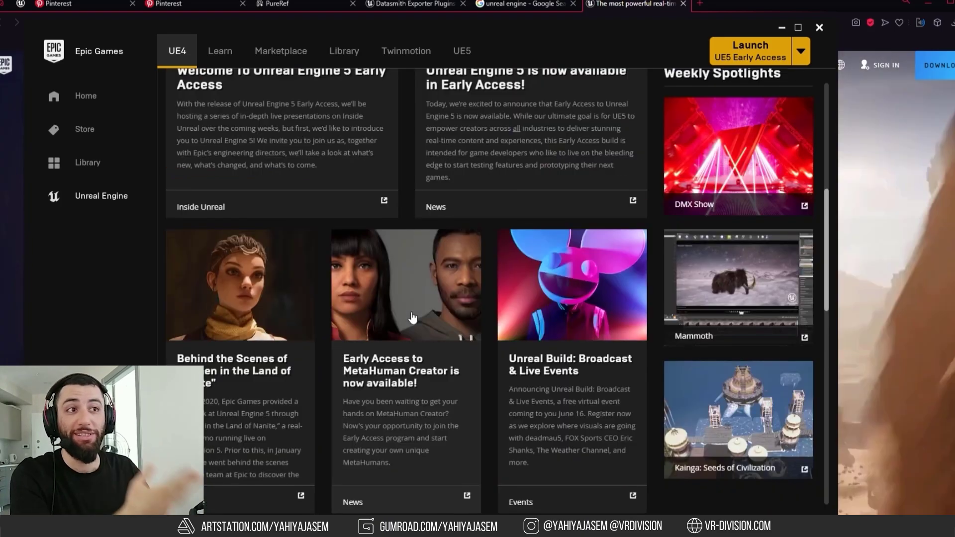
View the launcher's Learn and UE5 Early Access pages and open the list of installed engine versions.
scroll(369, 313, "up", 4)
scroll(276, 272, "up", 3)
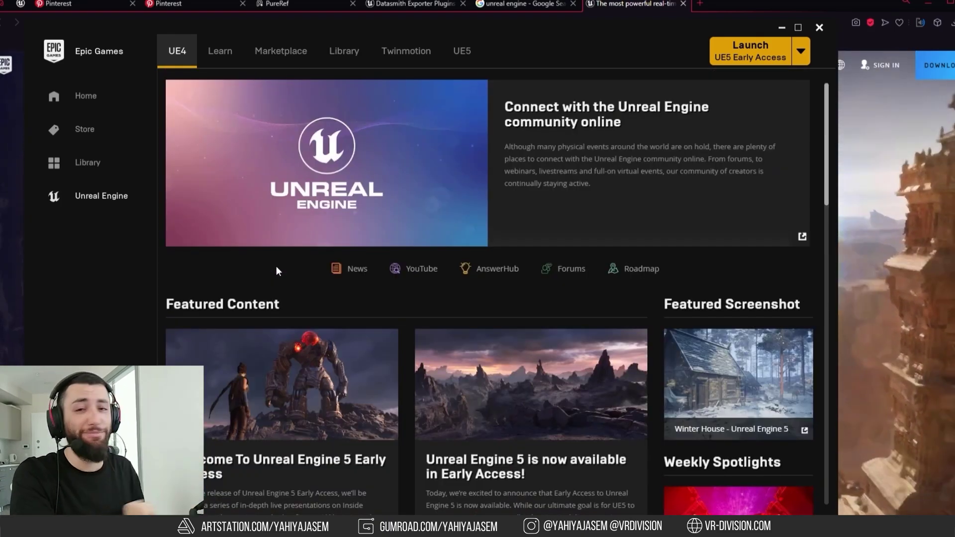
left_click(220, 53)
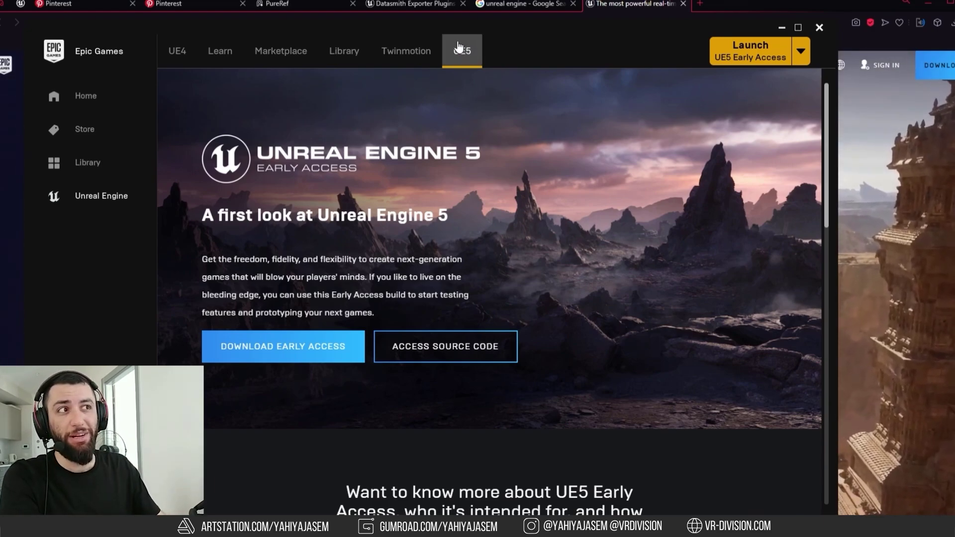
left_click(283, 345)
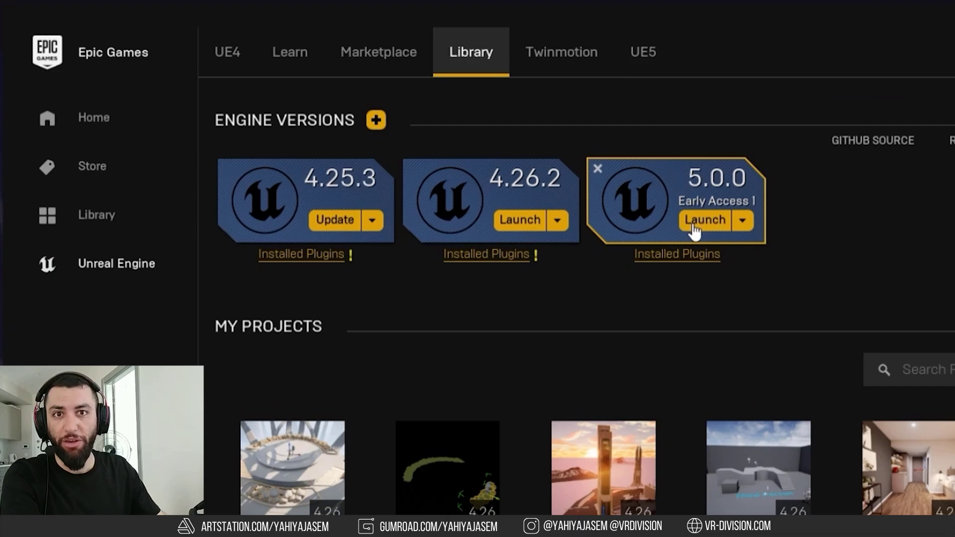
Review the target platforms in the installation options of Unreal Engine 5.0.0 Early Access and close the options.
left_click(745, 222)
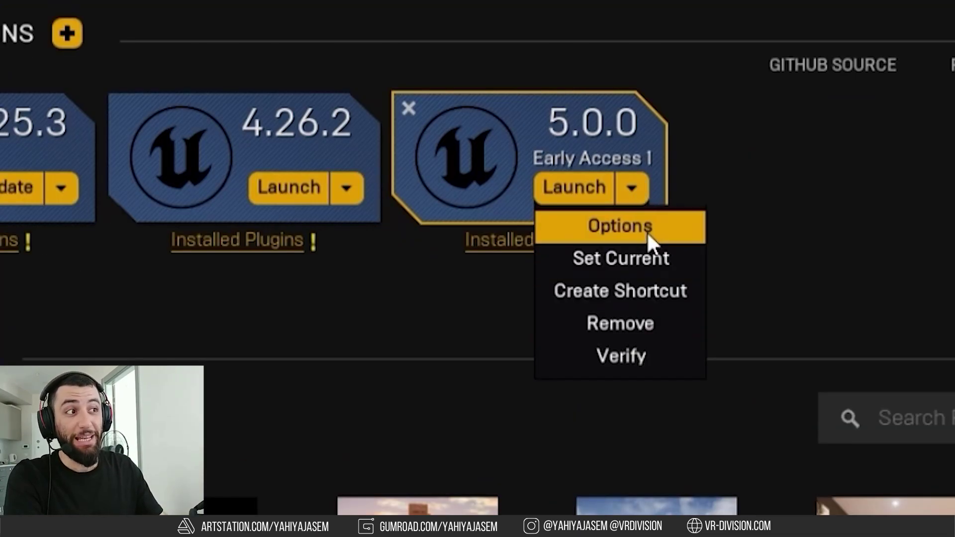
left_click(646, 231)
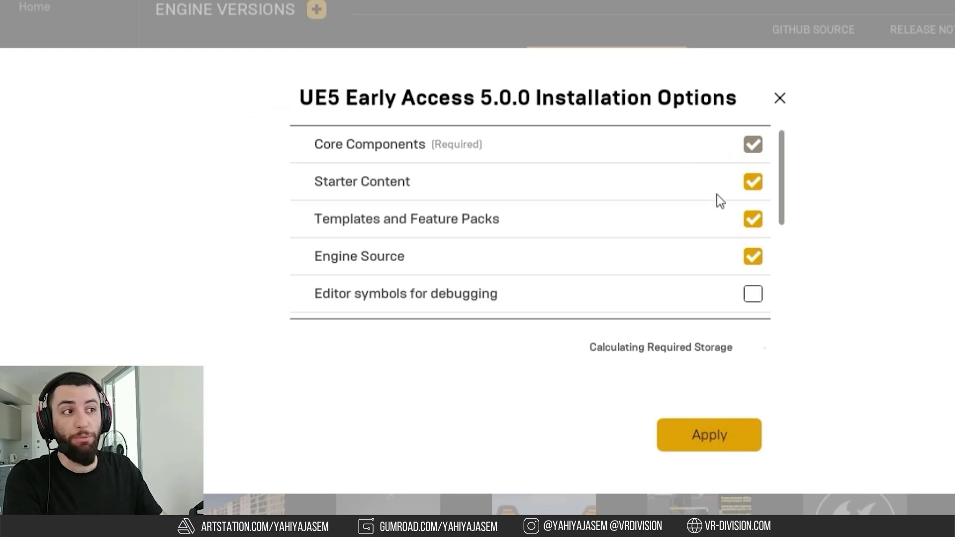
scroll(696, 207, "down", 6)
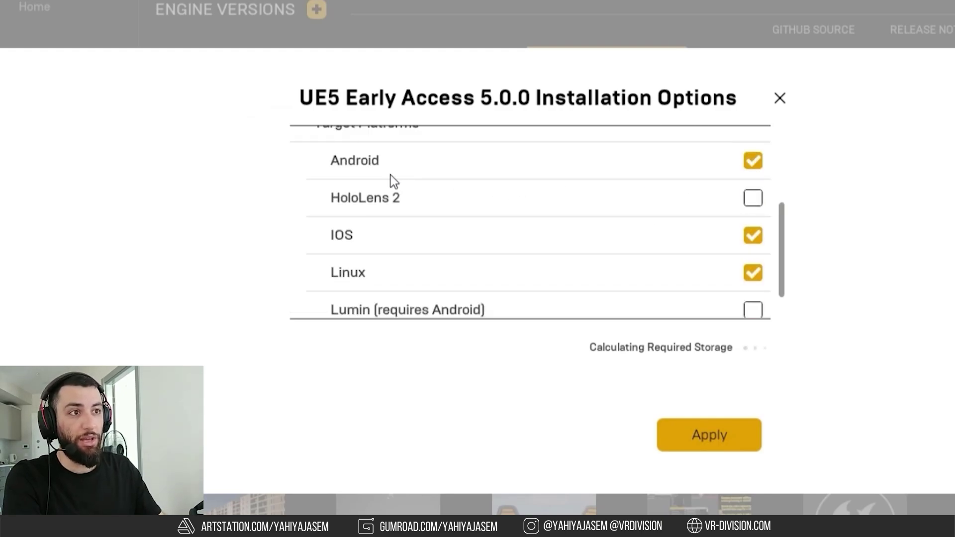
scroll(390, 181, "up", 1)
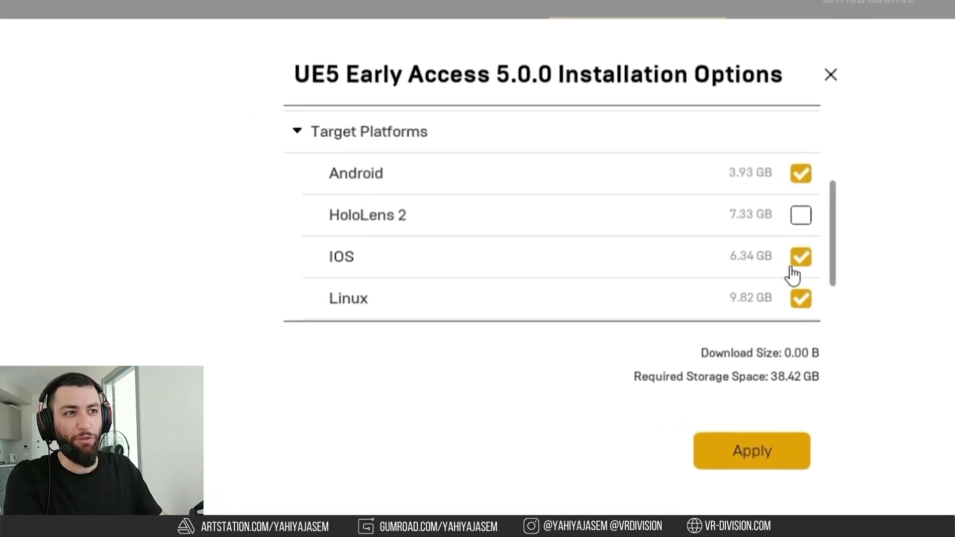
scroll(744, 273, "down", 1)
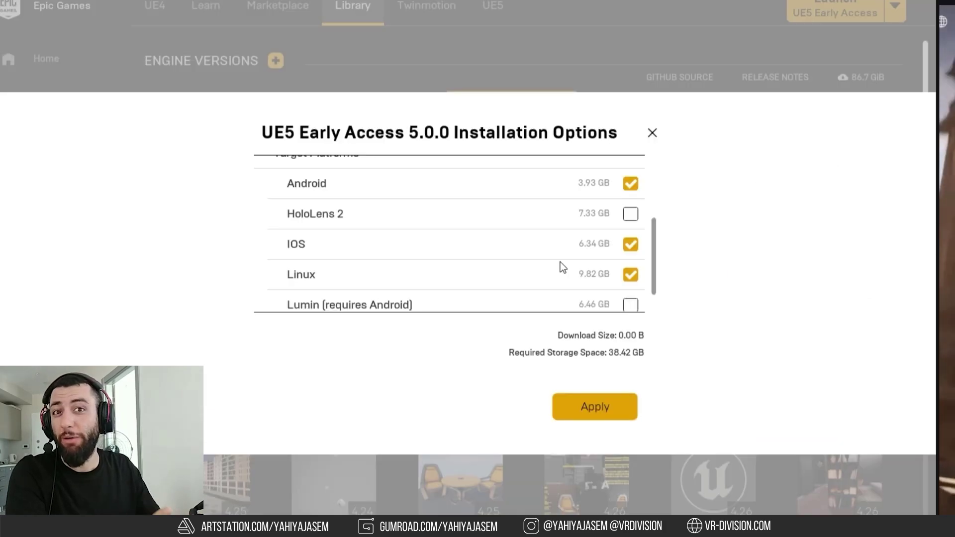
scroll(724, 257, "down", 1)
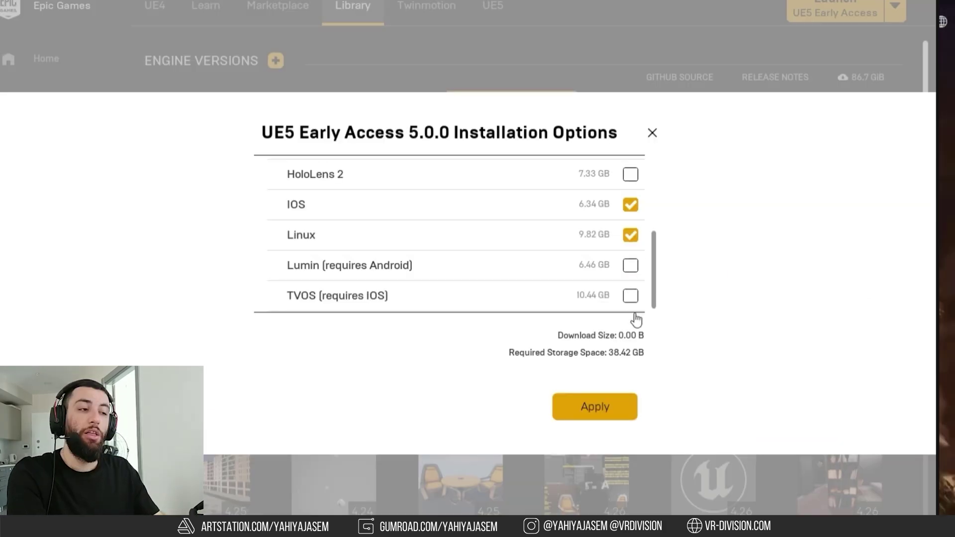
left_click(651, 135)
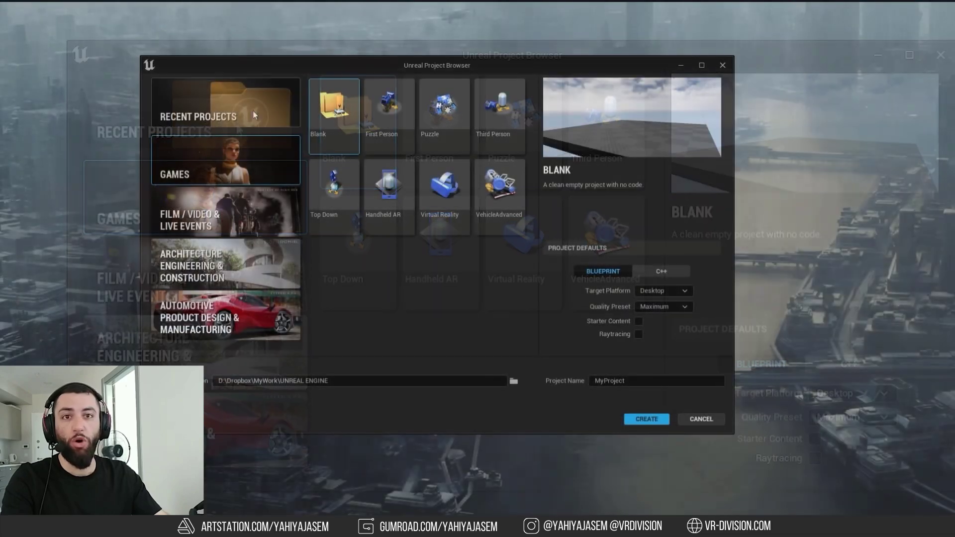
In the Unreal Project Browser, compare the template categories, including the Automotive Product Configurator and the blank Games template, and minimise the window.
left_click_drag(440, 65, 422, 63)
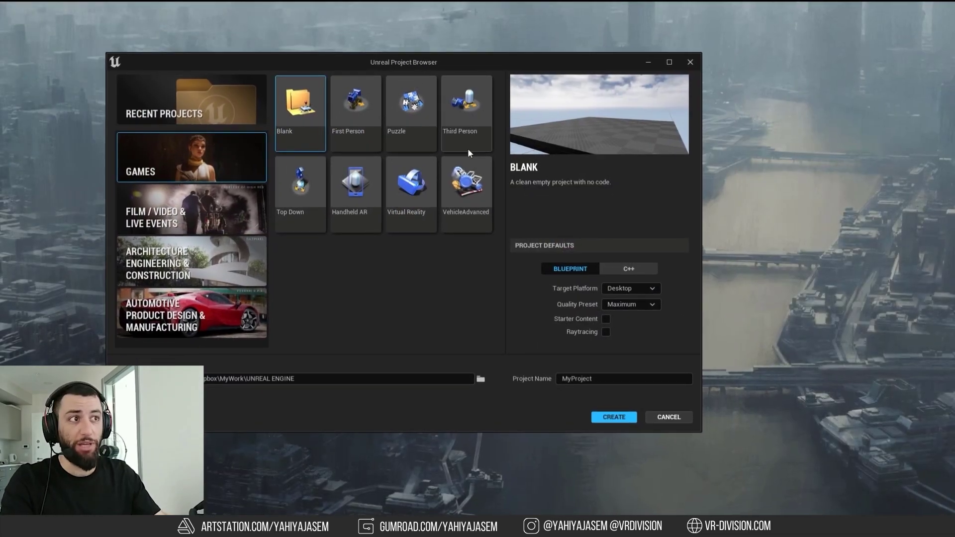
left_click(174, 211)
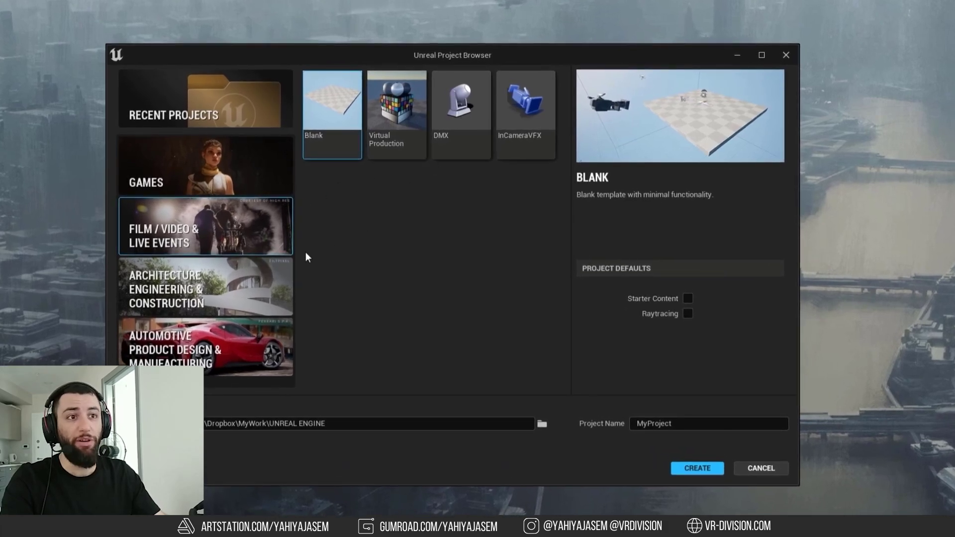
left_click(259, 275)
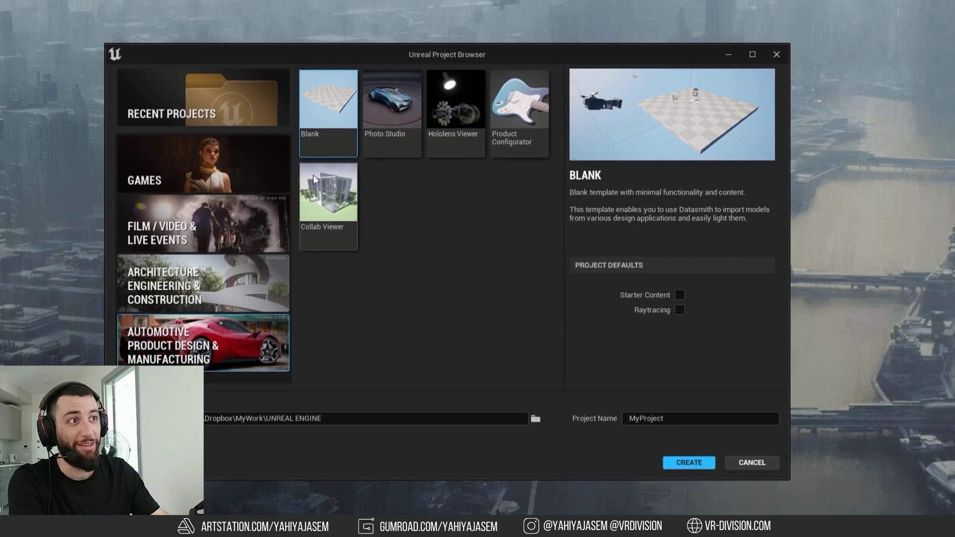
left_click(503, 84)
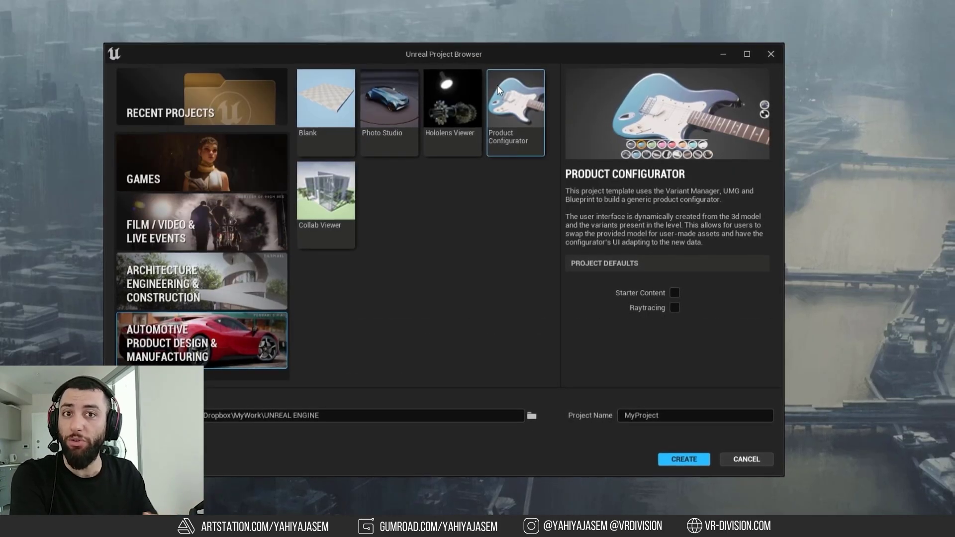
left_click(209, 165)
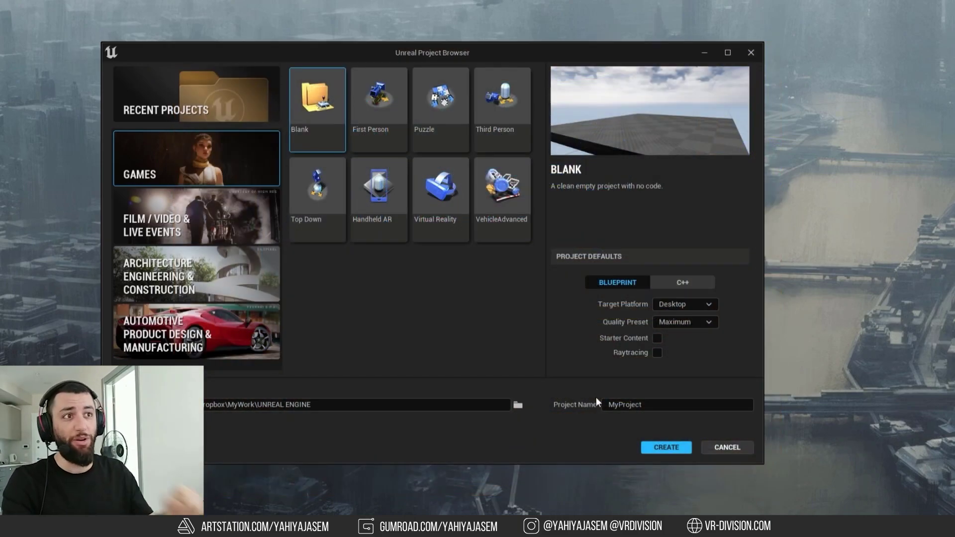
left_click(705, 52)
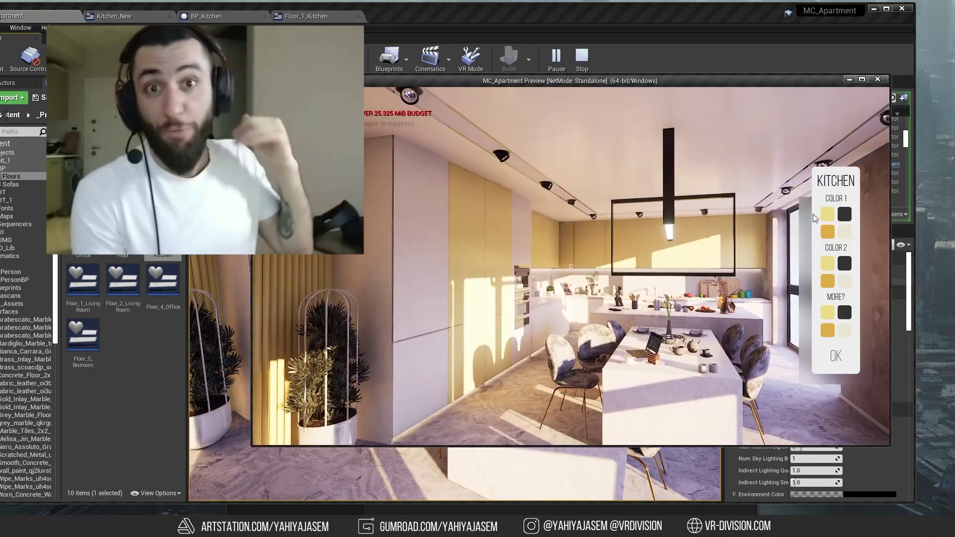
In the running MC_Apartment preview, try several Color 1 and Color 2 swatches on the kitchen and view the Kitchen_New blueprint graph.
left_click(827, 214)
left_click(845, 214)
left_click(844, 231)
left_click(845, 264)
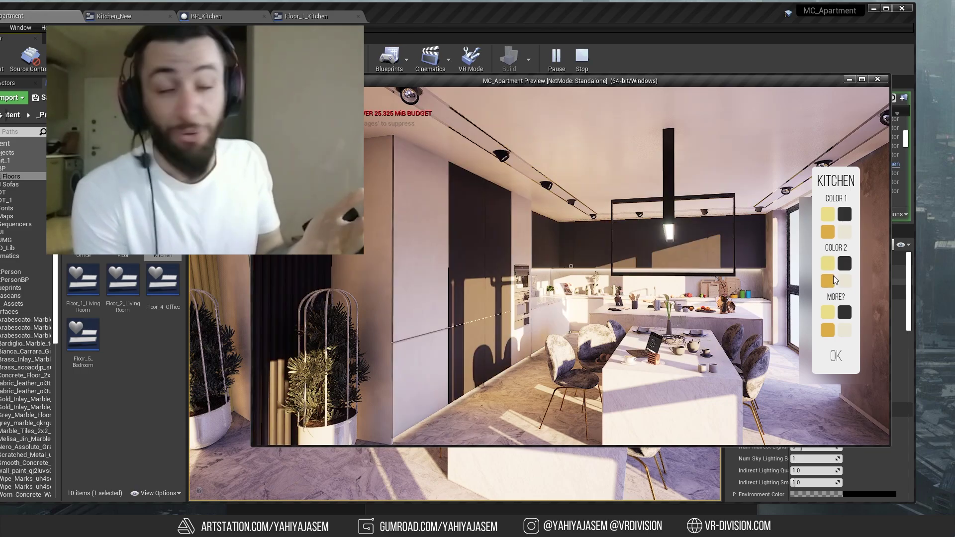
left_click(830, 280)
left_click(844, 281)
left_click(834, 318)
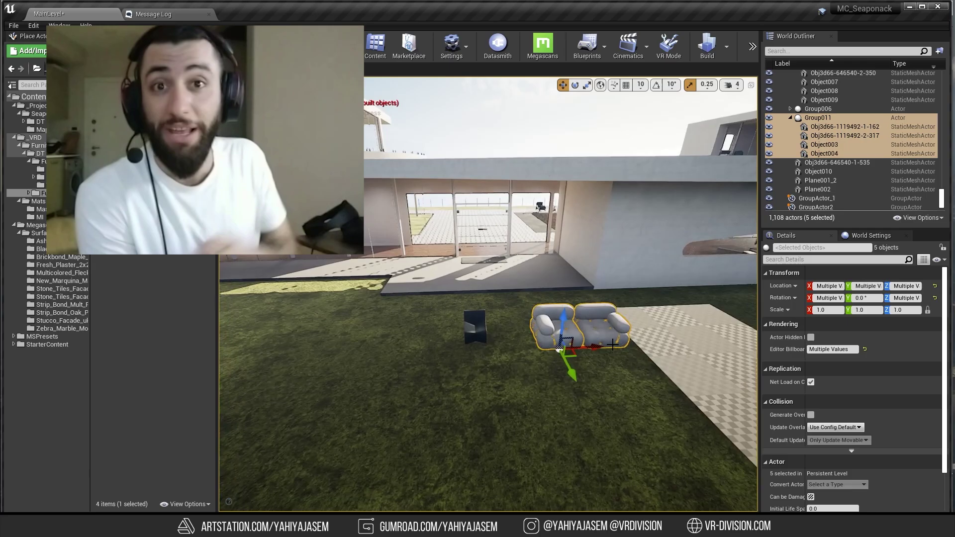
left_click_drag(612, 343, 552, 348)
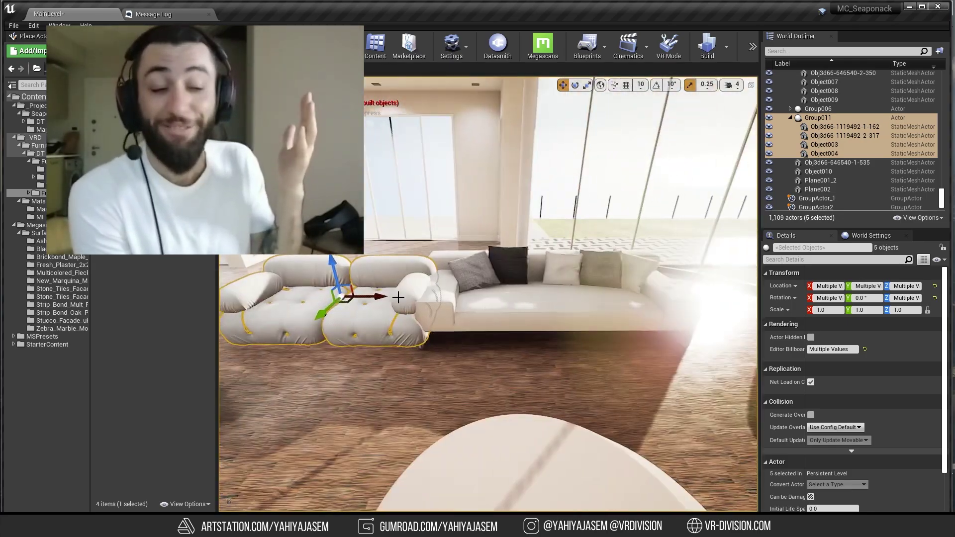
In the MC_Seaponack living room, delete the long sofa with cushions and move the tufted sofa along the floor into its place.
key("Escape")
left_click(383, 310)
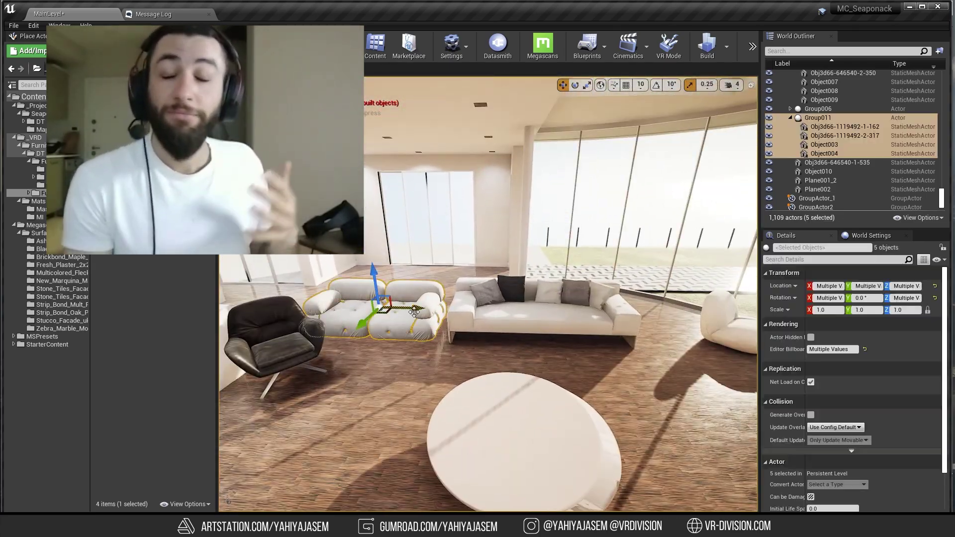
left_click(541, 314)
key("Delete")
left_click(435, 305)
left_click_drag(388, 309, 502, 314)
key("Escape")
right_click_drag(542, 318, 646, 338)
Undo the recent sofa edits in the living room and clear the selection.
key("ctrl+z")
key("ctrl+z")
key("ctrl+z")
key("ctrl+z")
key("Escape")
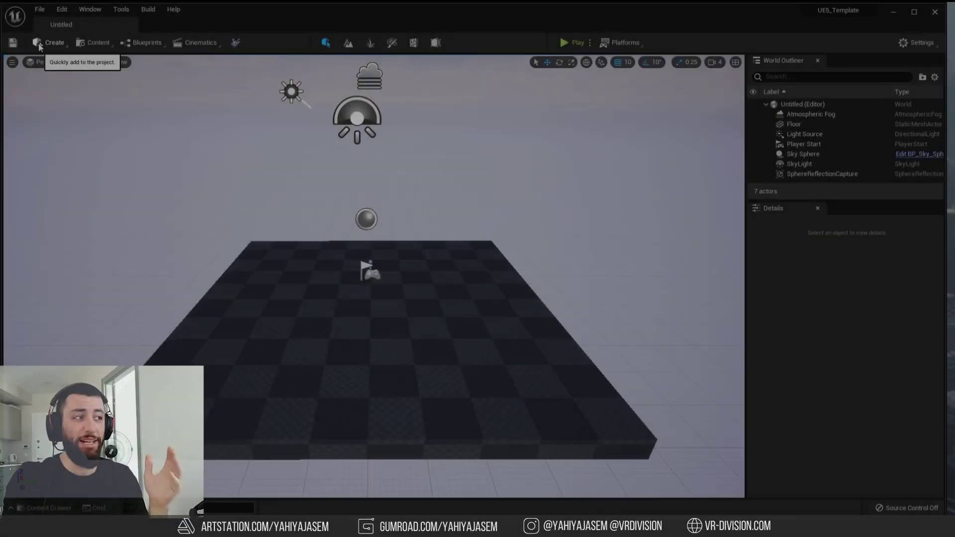
In the UE5_Template project, examine the default level's floor, sky and light actors from several angles.
scroll(262, 307, "down", 5)
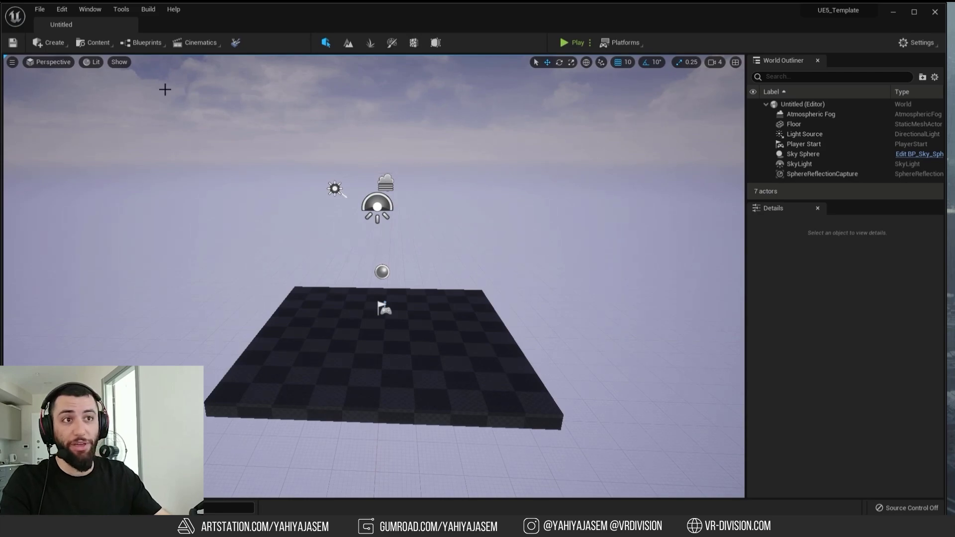
mouse_move(348, 170)
right_mouse_down()
mouse_move(368, 159)
mouse_move(348, 170)
right_mouse_up()
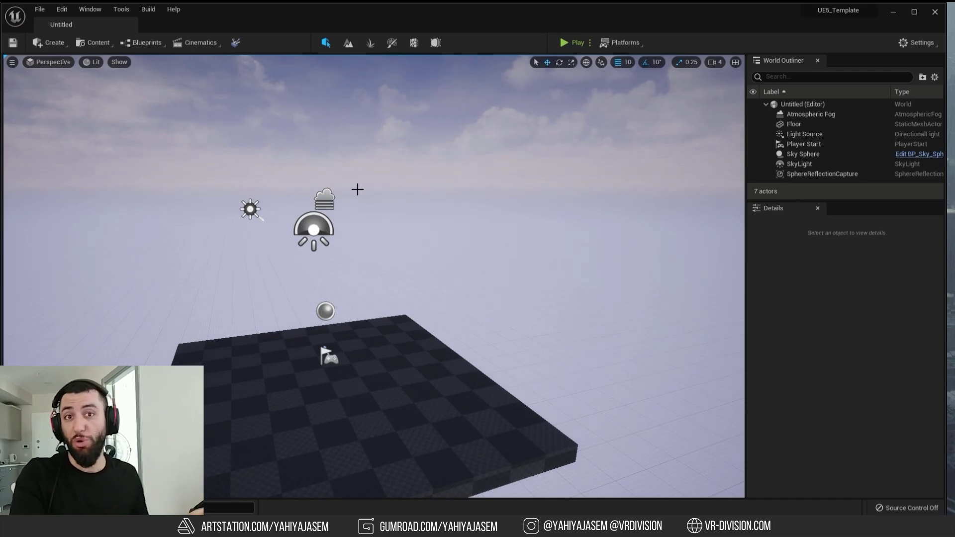
right_click_drag(357, 189, 380, 308)
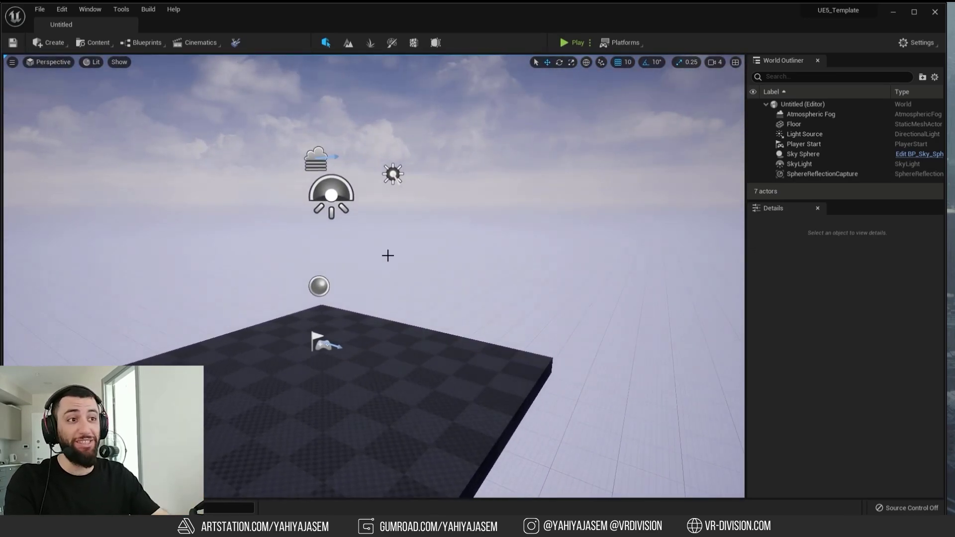
right_click_drag(388, 255, 406, 340)
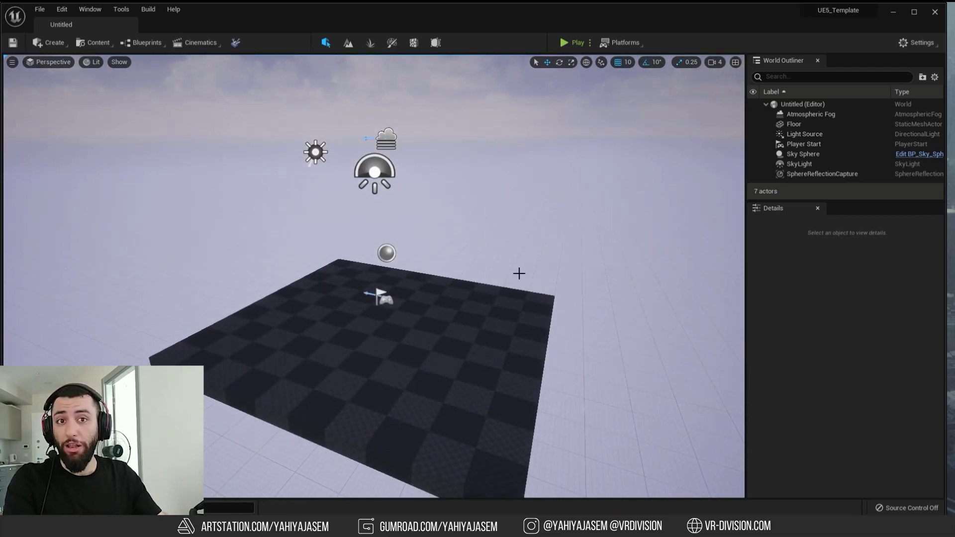
right_click_drag(519, 273, 513, 214)
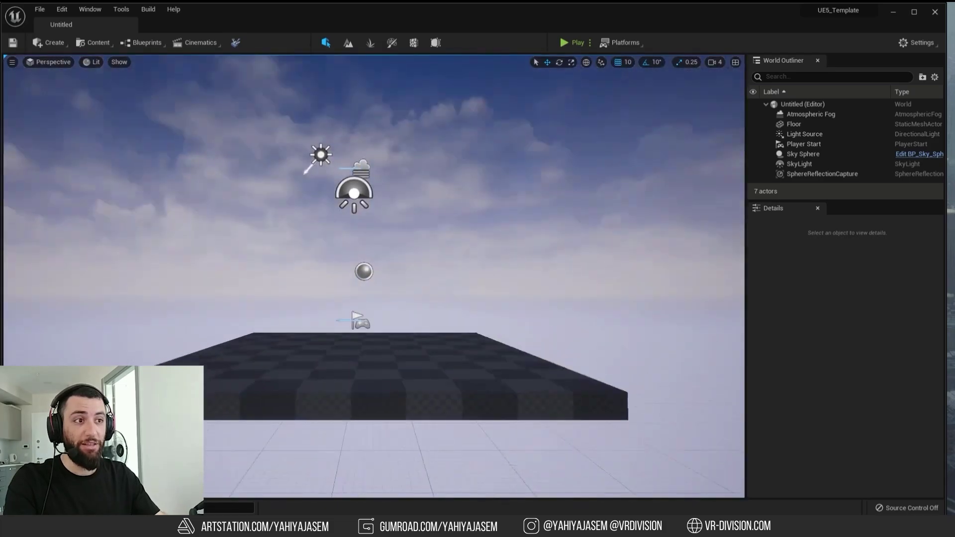
left_click_drag(513, 214, 532, 271, "alt")
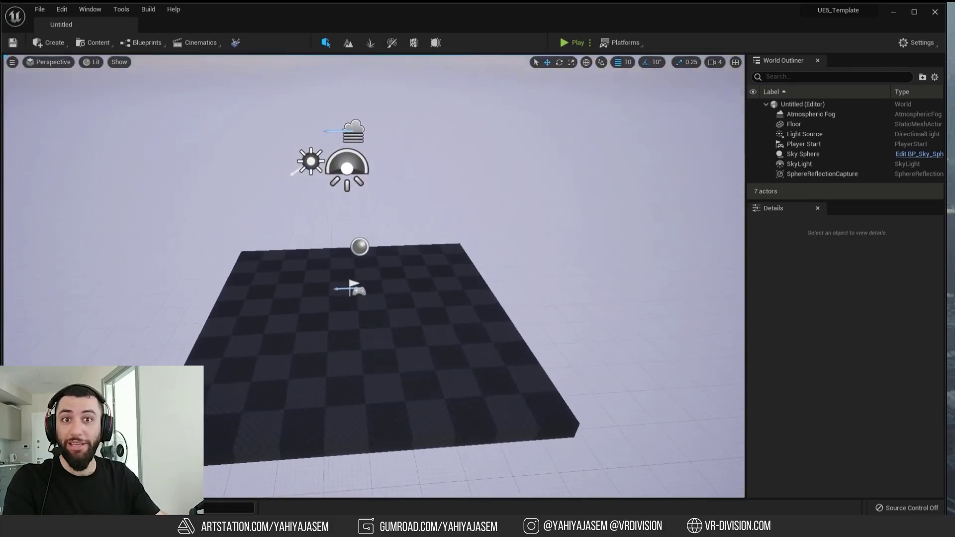
right_click_drag(510, 257, 483, 385)
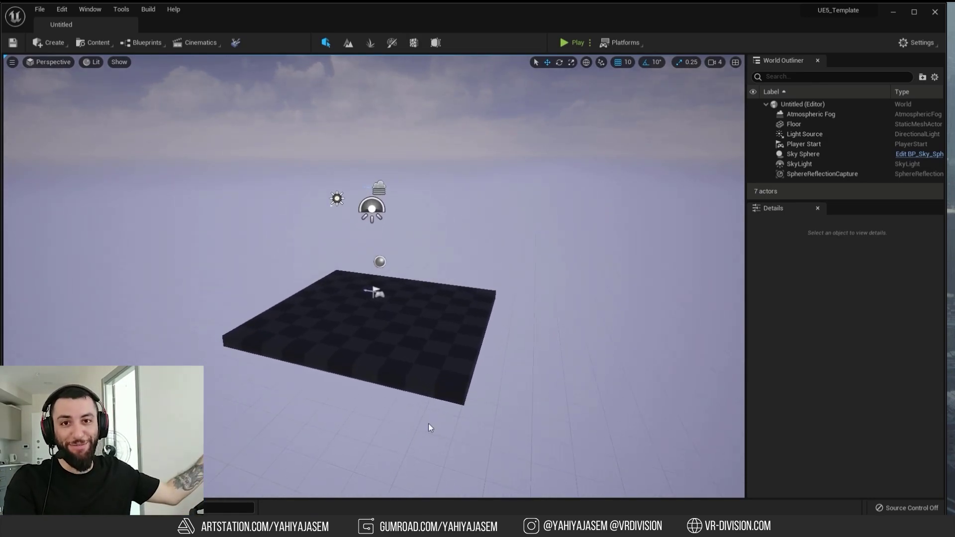
right_click_drag(392, 414, 442, 414, "alt")
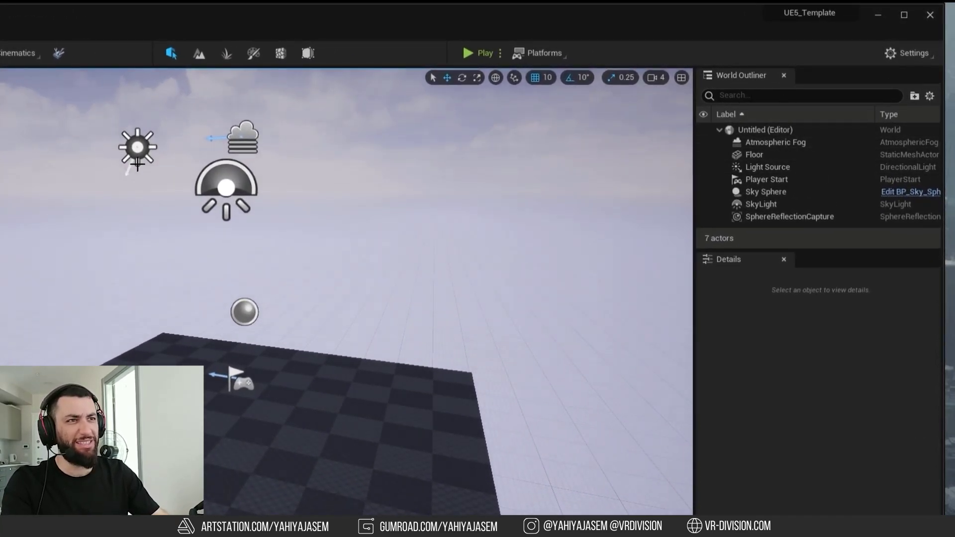
left_click_drag(237, 178, 392, 122, "alt")
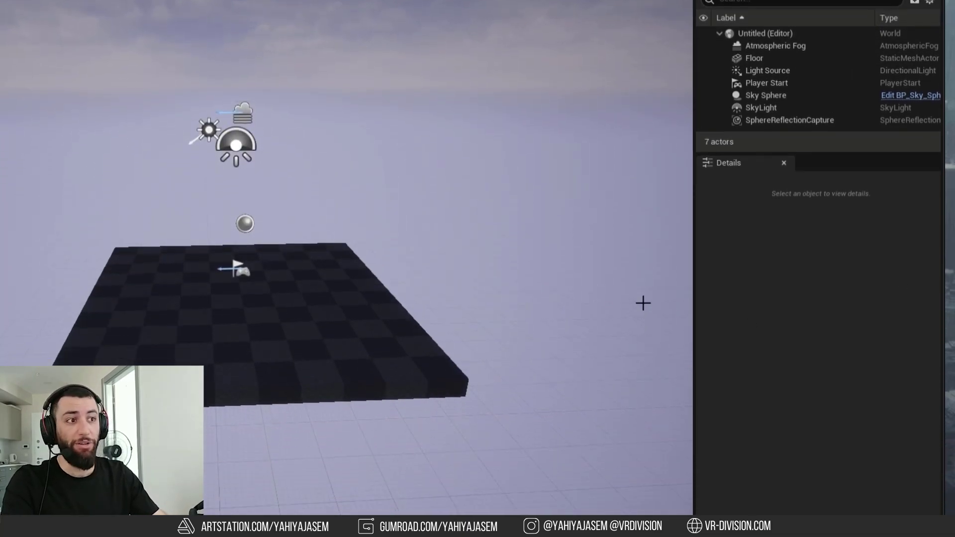
Select the checkered floor and examine its transform, static mesh, material and physics settings.
left_click(272, 406)
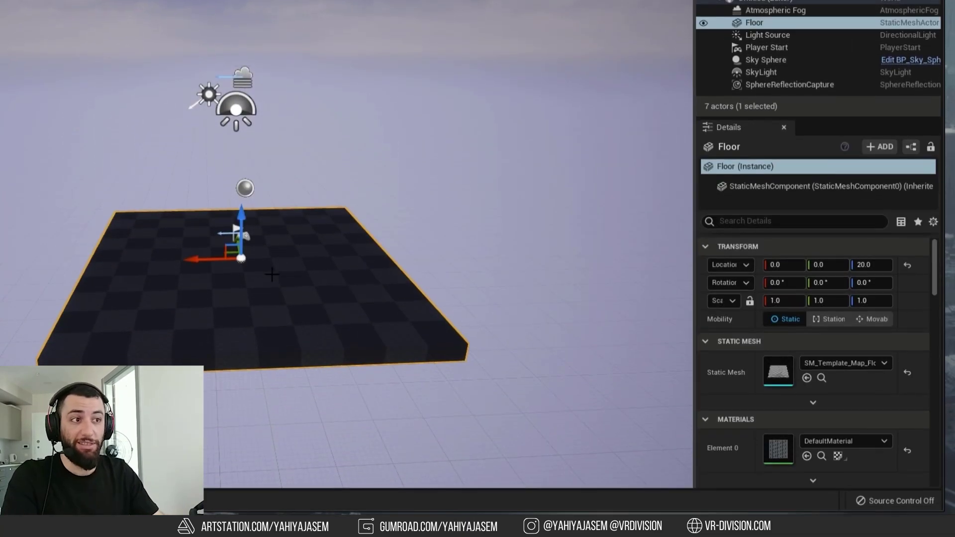
left_click_drag(272, 274, 348, 273)
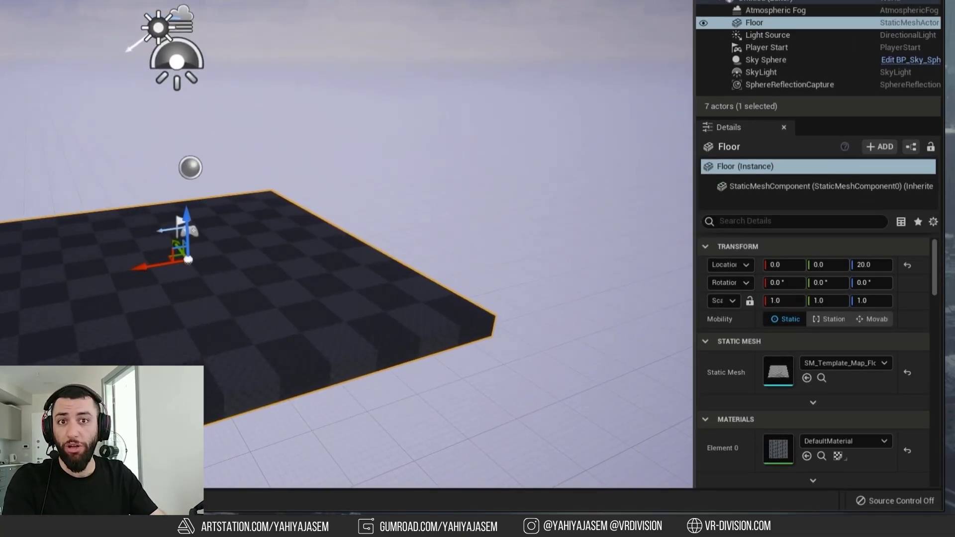
scroll(772, 333, "down", 5)
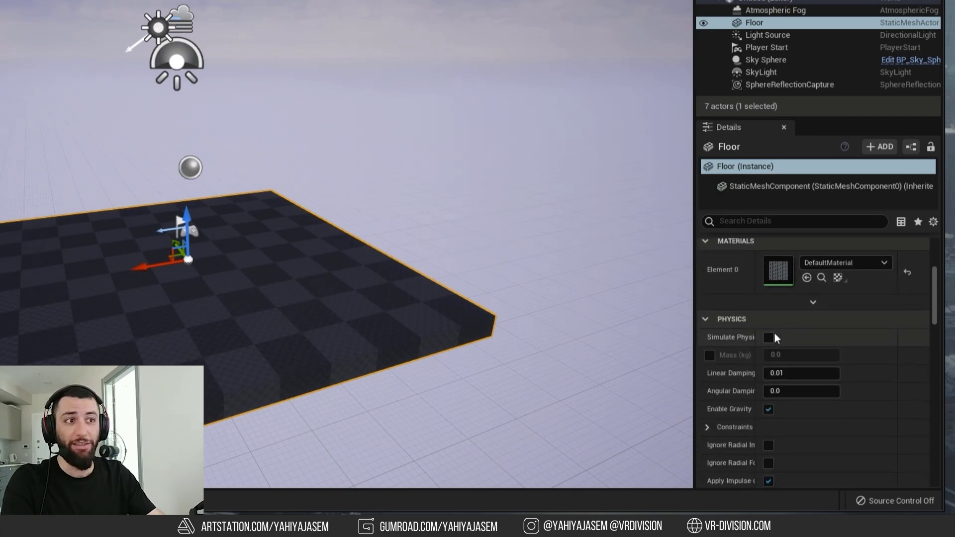
scroll(774, 333, "up", 5)
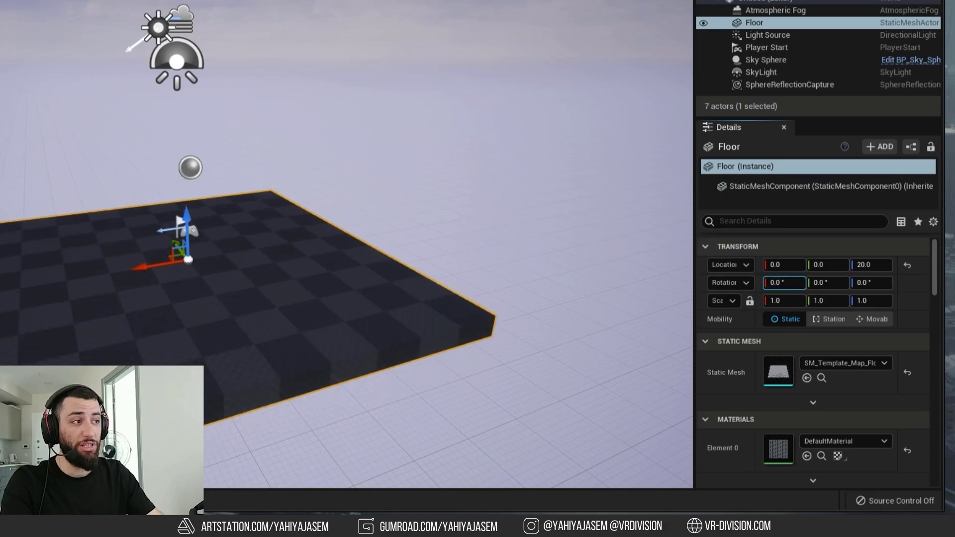
Try rotating the floor about its X axis.
left_click_drag(785, 283, 833, 283)
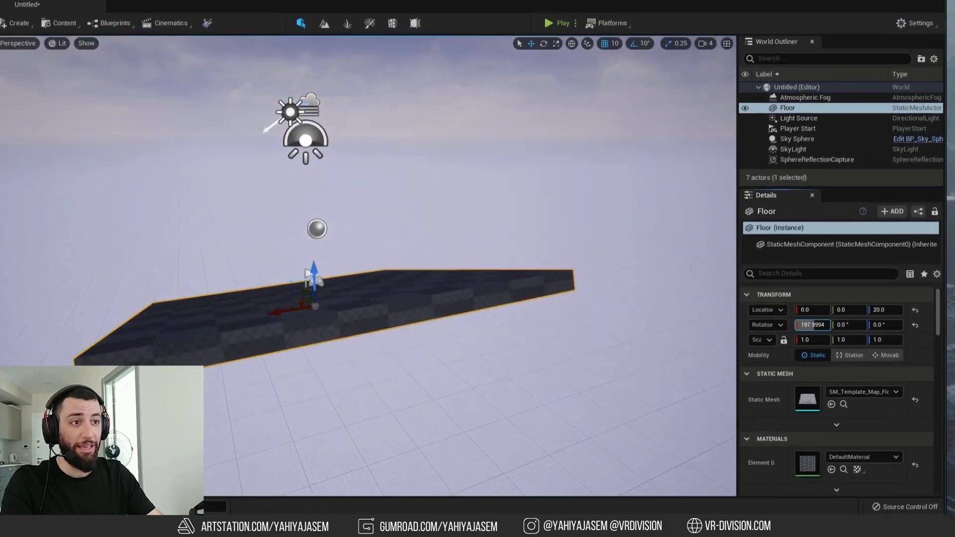
mouse_move(814, 325)
left_mouse_down()
mouse_move(830, 325)
mouse_move(796, 325)
mouse_move(825, 339)
left_mouse_up()
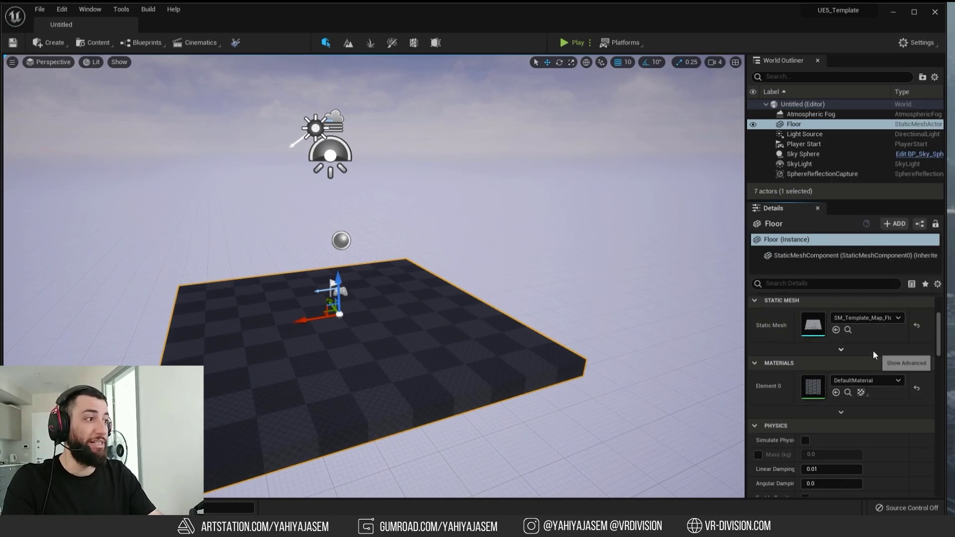
Look through the advanced material options and physics properties of the selected floor.
left_click(873, 351)
left_click(851, 400)
left_click(853, 401)
scroll(846, 376, "down", 3)
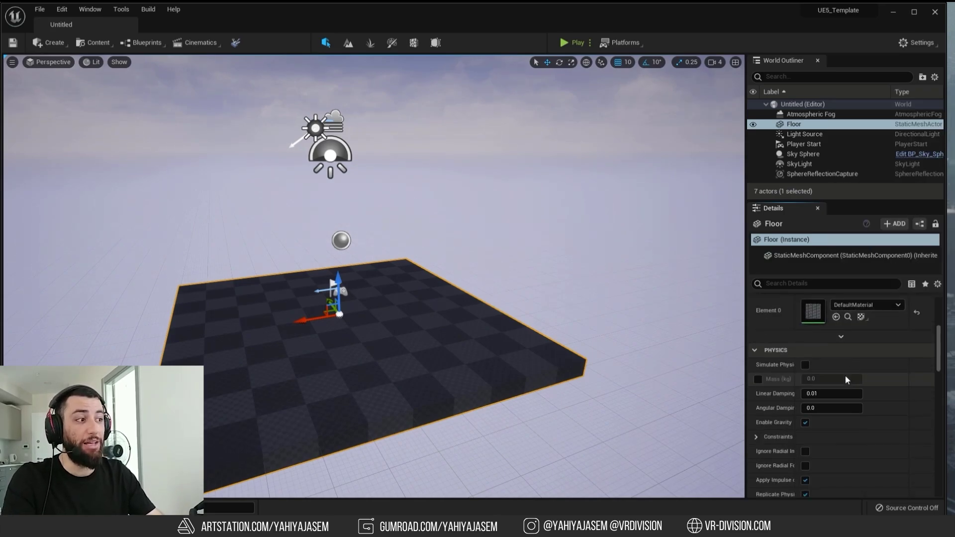
Toggle Game View on and off to compare the level with and without its actor icons.
scroll(848, 374, "down", 5)
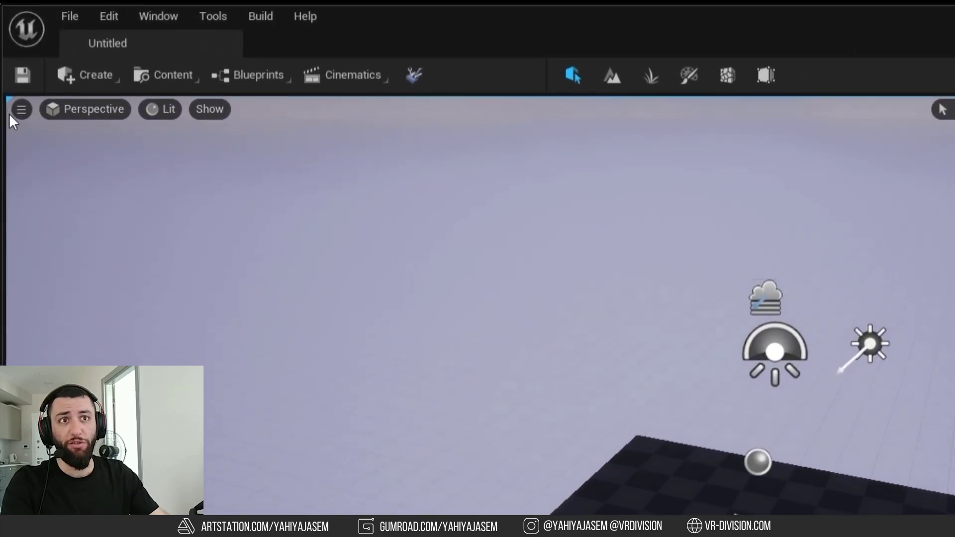
left_click(22, 110)
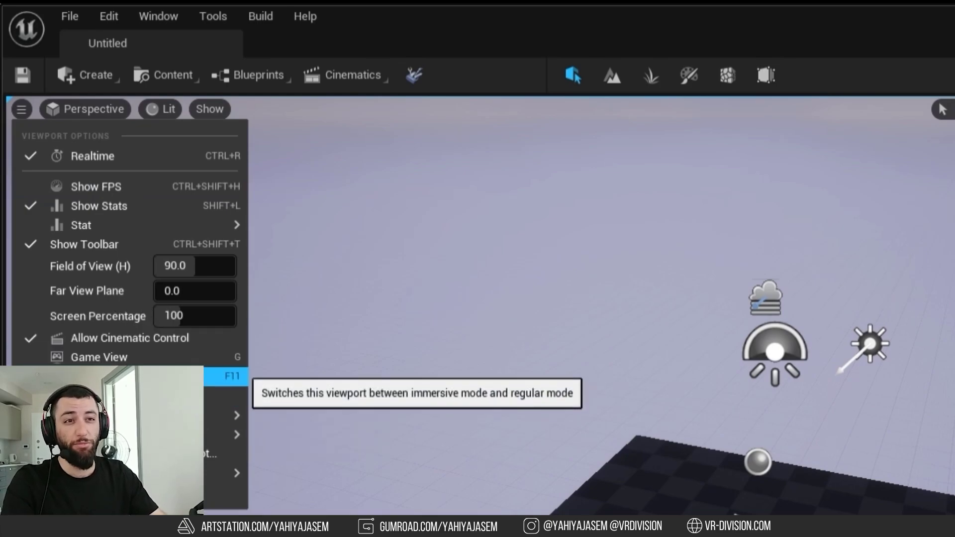
left_click(188, 358)
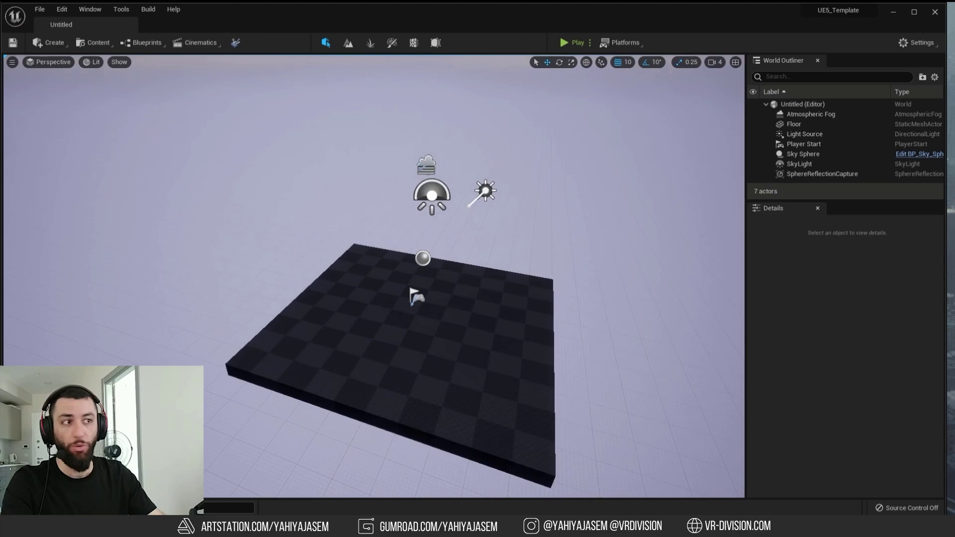
right_click_drag(297, 187, 299, 190)
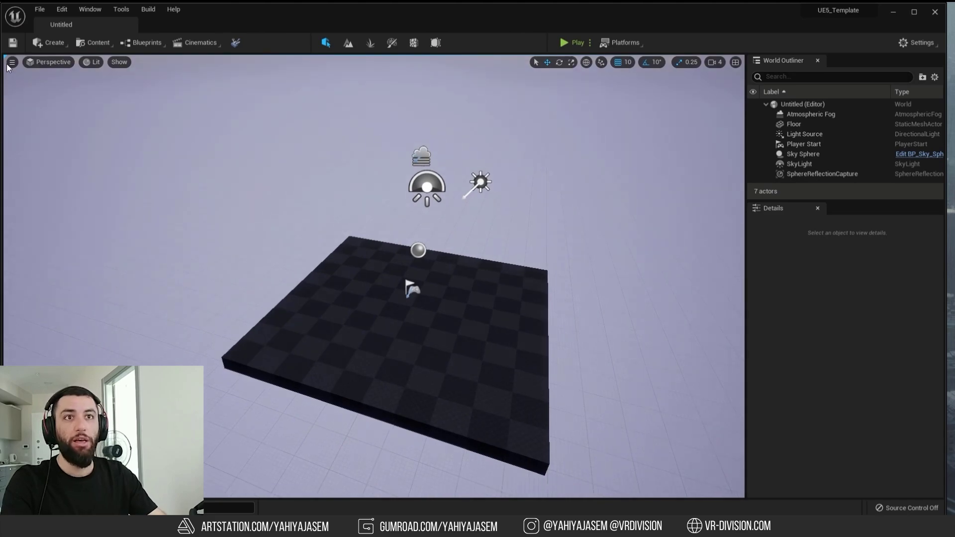
right_click_drag(263, 129, 282, 140)
key("g")
right_click_drag(327, 239, 314, 208)
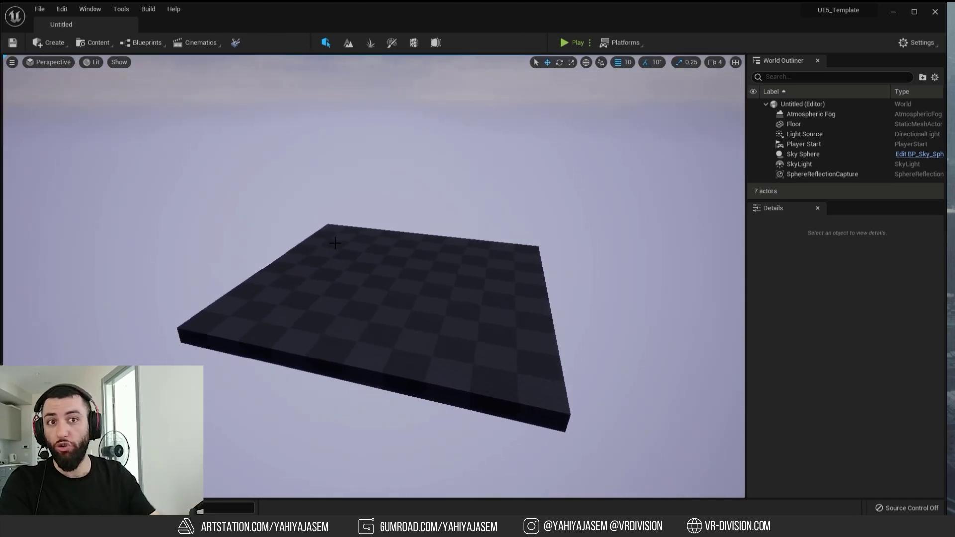
right_click(336, 247)
right_click_drag(306, 278, 306, 253)
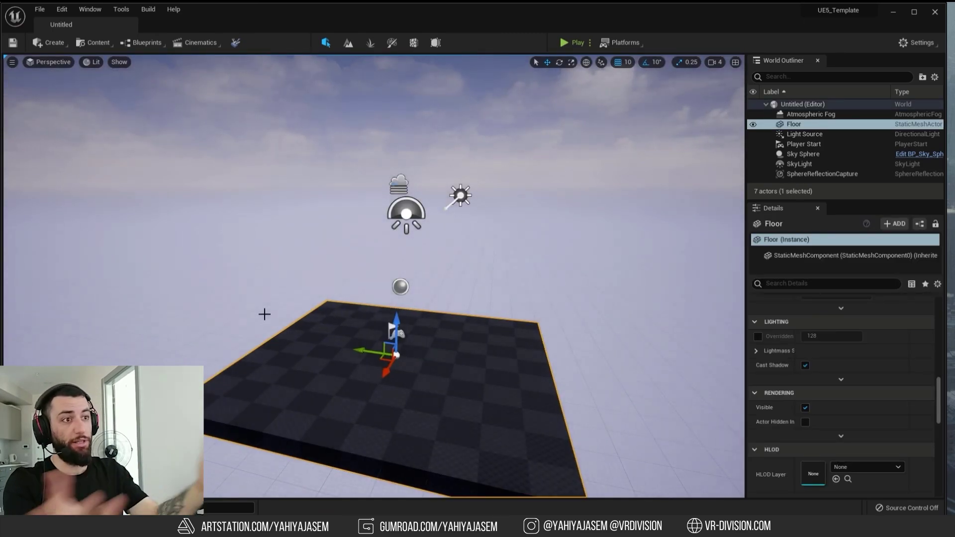
Deselect the floor and review the viewport options, including Immersive Mode.
key("Escape")
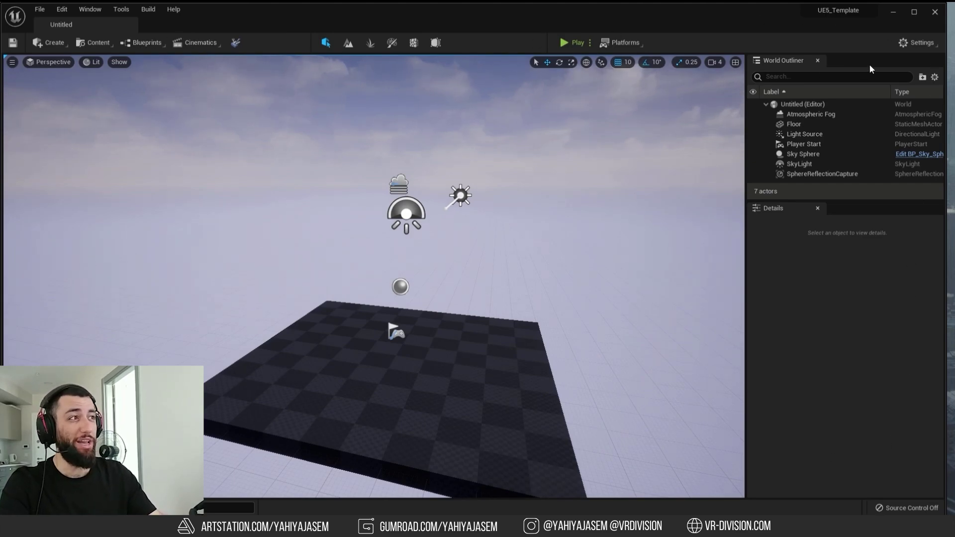
left_click(12, 62)
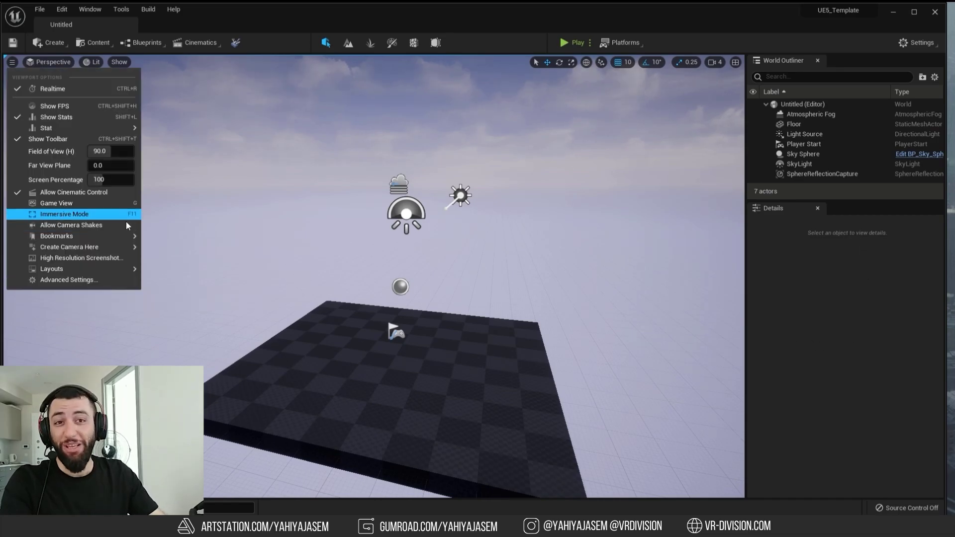
left_click(124, 214)
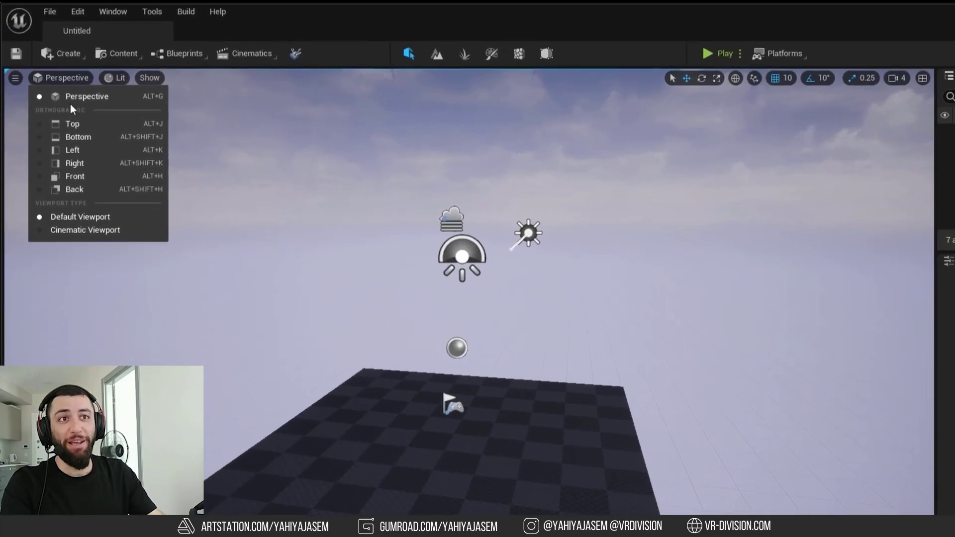
Inspect the level in the Top, Front and Left orthographic views and return to Perspective.
left_click(80, 125)
left_click(64, 78)
left_click(74, 177)
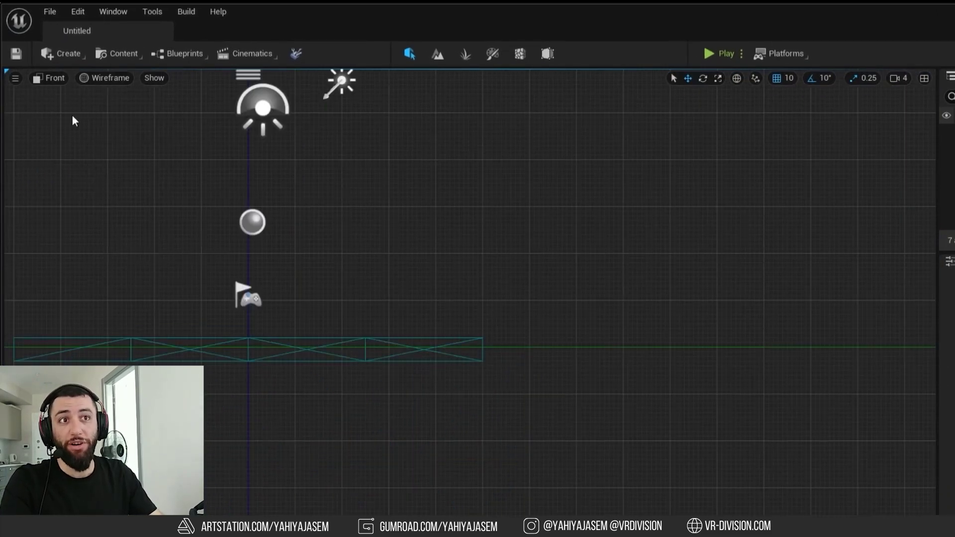
left_click(55, 82)
left_click(75, 150)
left_click(54, 78)
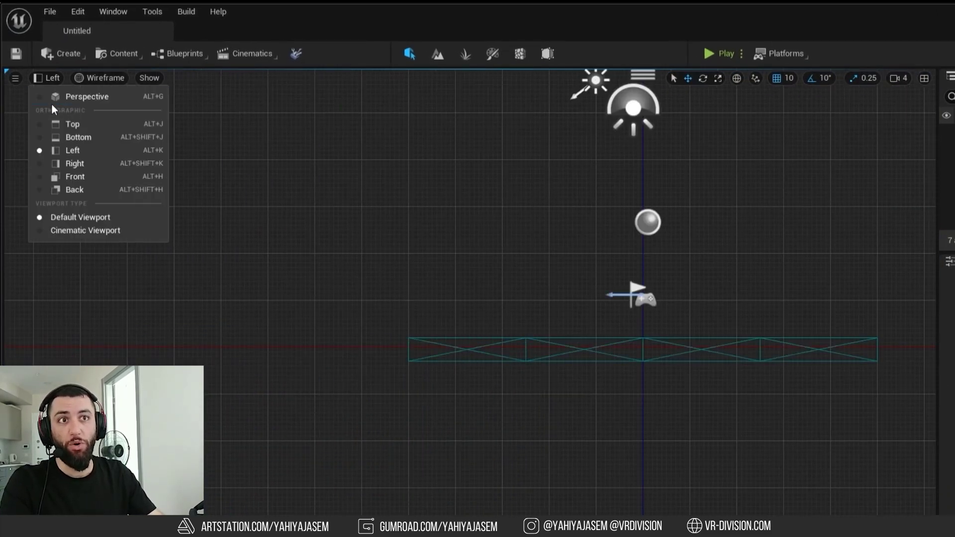
left_click(75, 96)
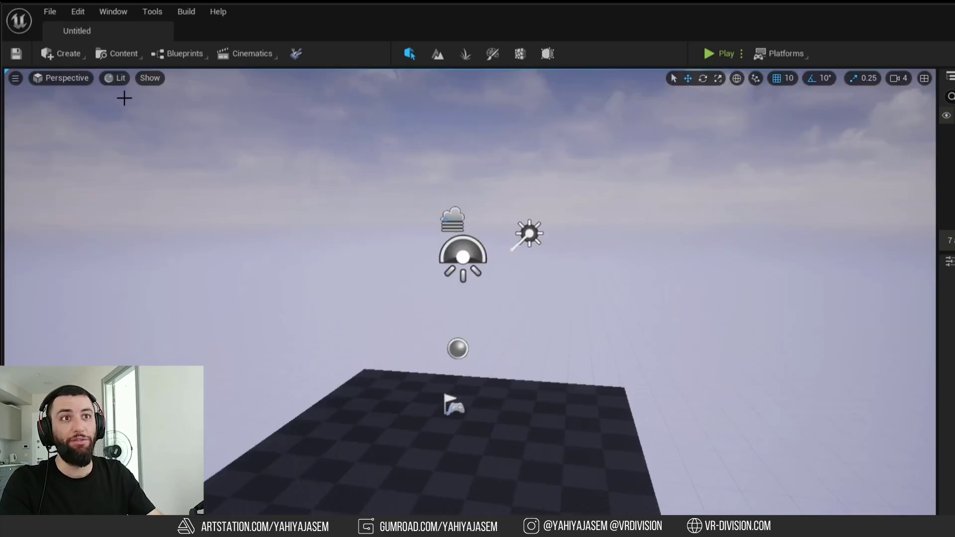
mouse_move(135, 130)
right_mouse_down()
mouse_move(126, 134)
mouse_move(119, 122)
right_mouse_up()
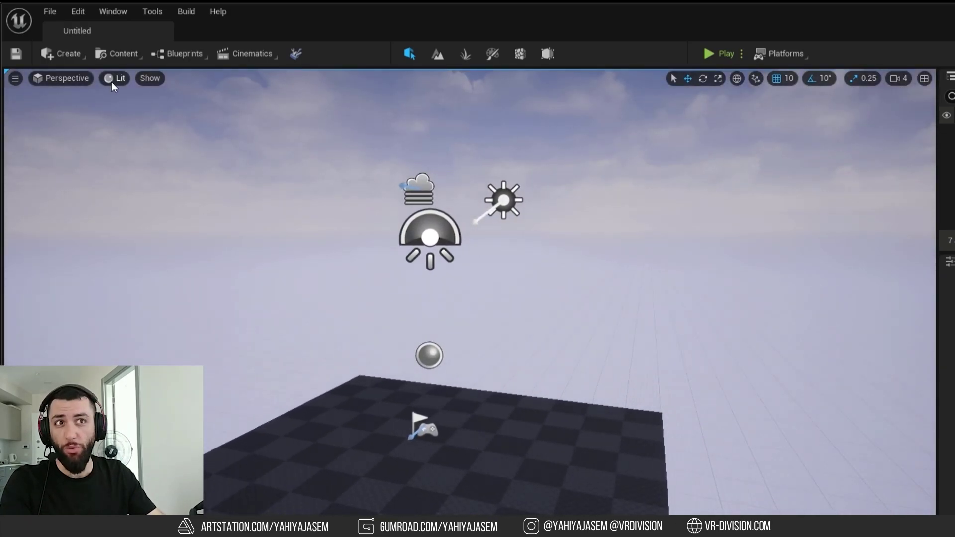
Show the level in the Unlit view mode and look around the floor.
left_click(111, 82)
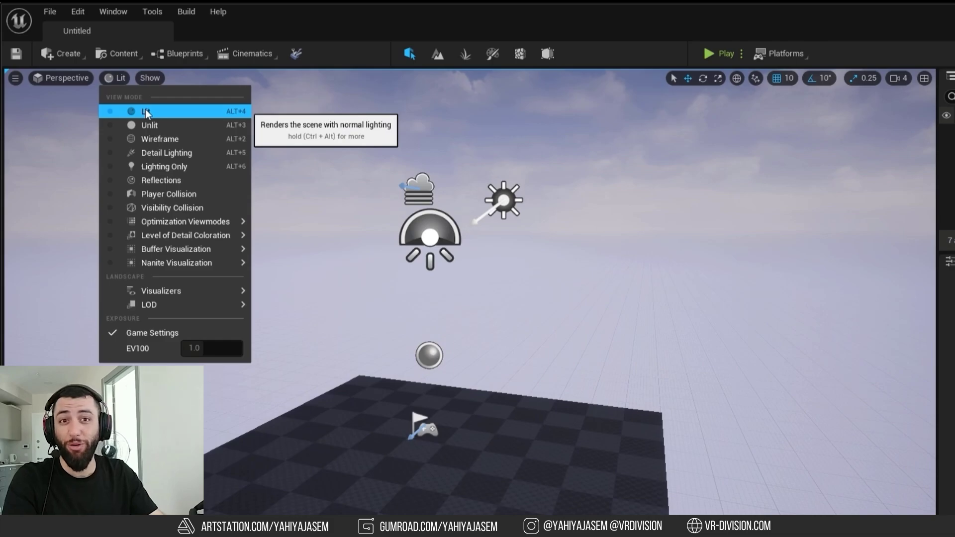
left_click(202, 131)
right_click_drag(326, 214, 335, 216)
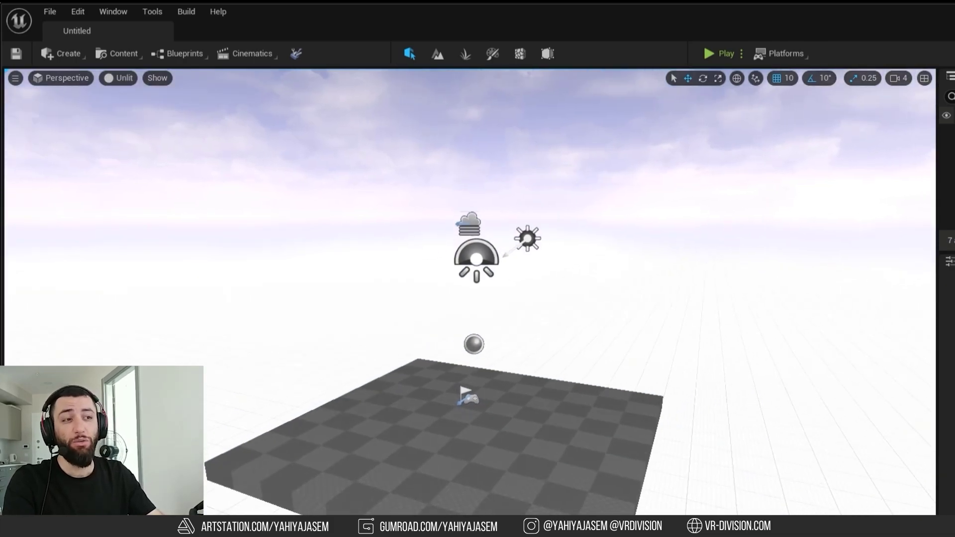
Delete the Light Source actor despite its Sky Sphere reference, and undo the deletion.
left_click(525, 242)
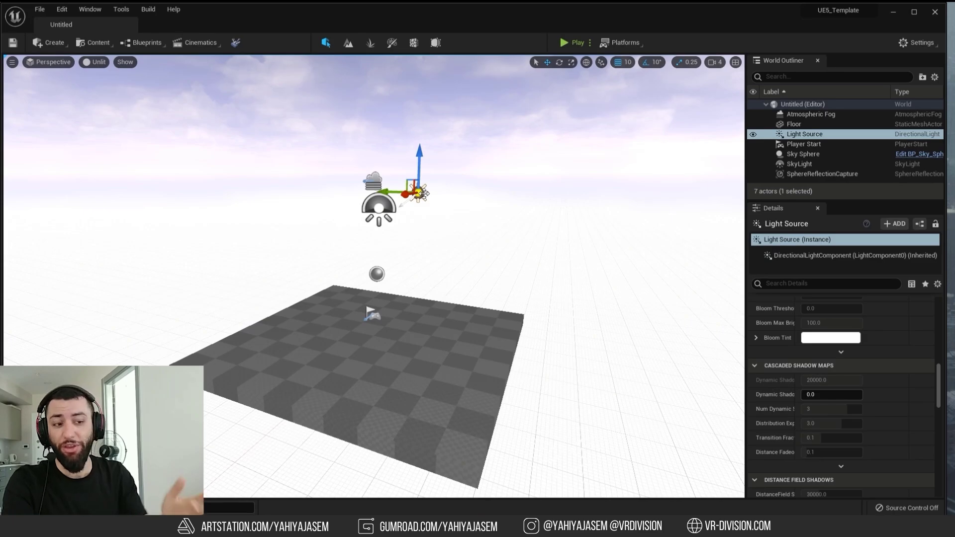
key("Delete")
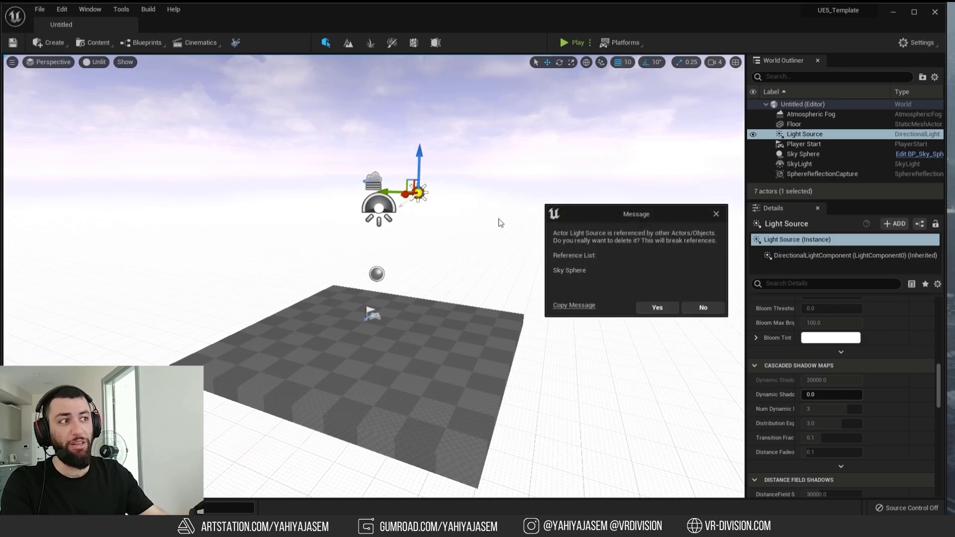
left_click(647, 306)
key("ctrl+z")
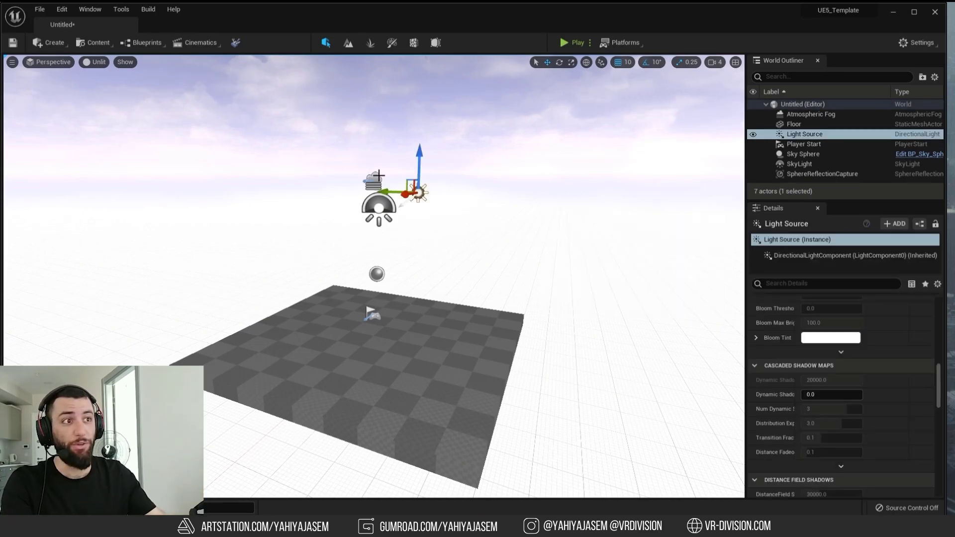
Inspect the level in Wireframe, review the other view modes, and return to Lit.
right_click_drag(379, 175, 384, 184)
left_click(94, 62)
left_click(126, 112)
left_click(128, 115)
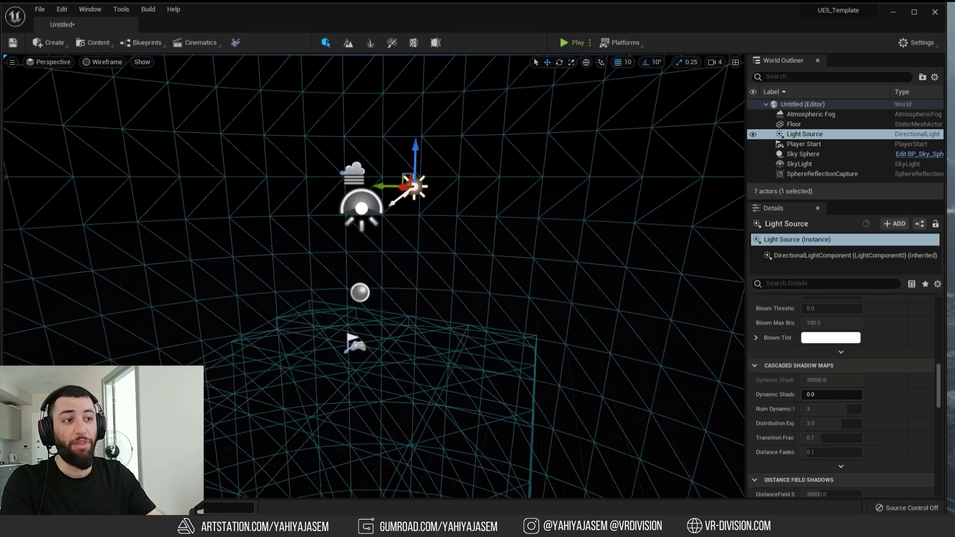
left_click(99, 67)
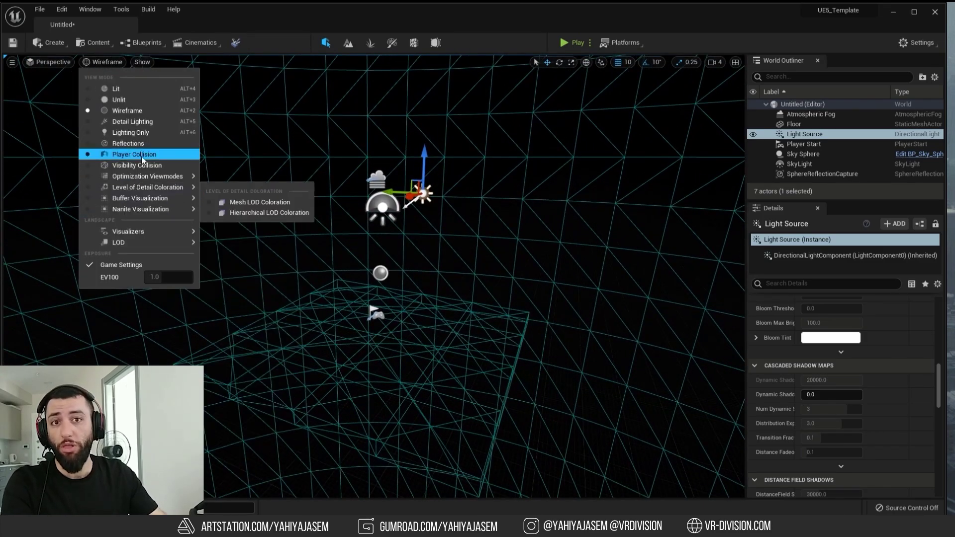
right_click_drag(282, 153, 286, 173)
key("alt+4")
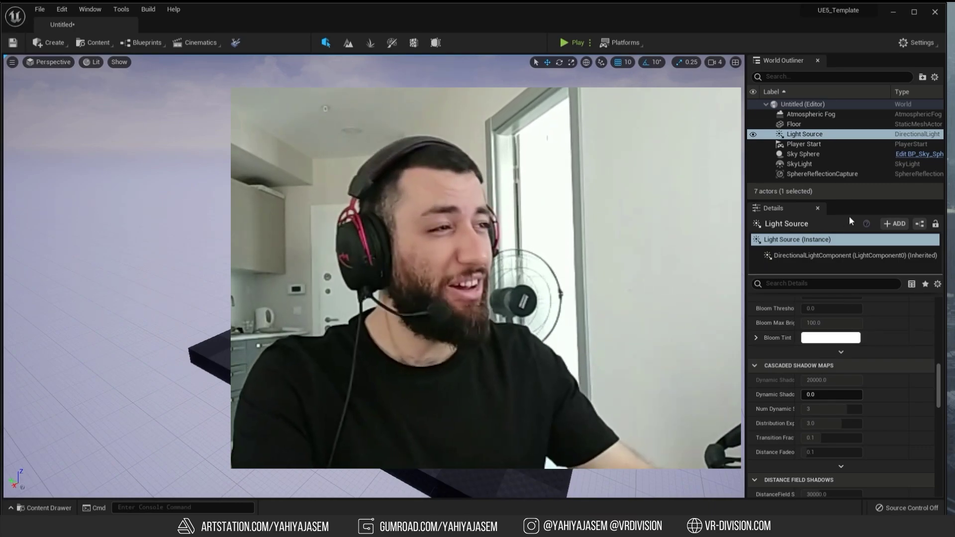
Look through the Light Source's distance field shadow, ray tracing and atmosphere settings.
scroll(809, 350, "down", 5)
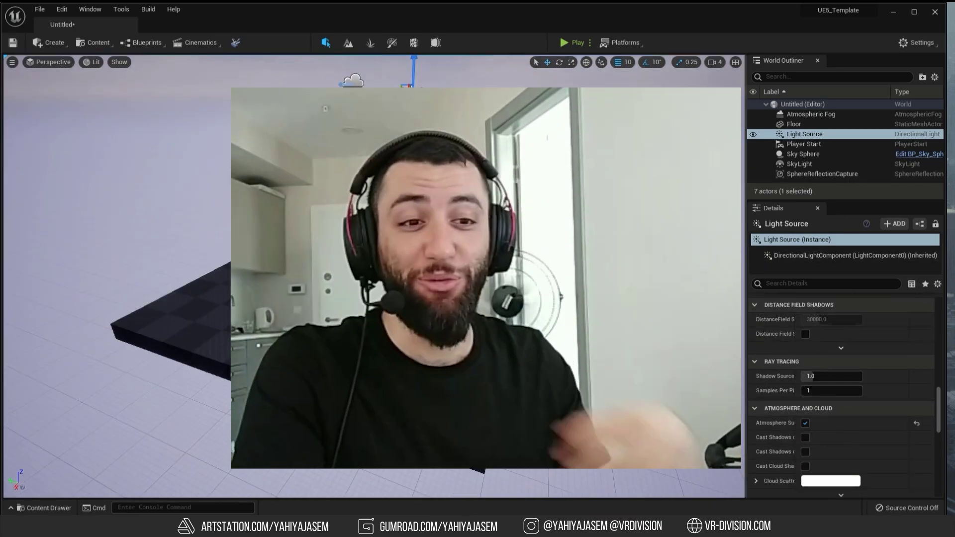
right_click_drag(374, 277, 316, 278)
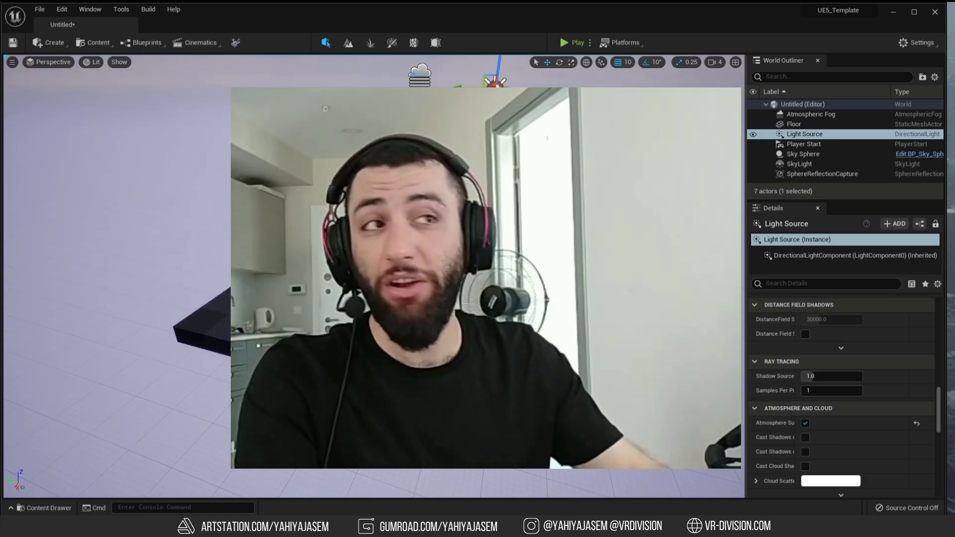
right_click_drag(374, 276, 361, 253)
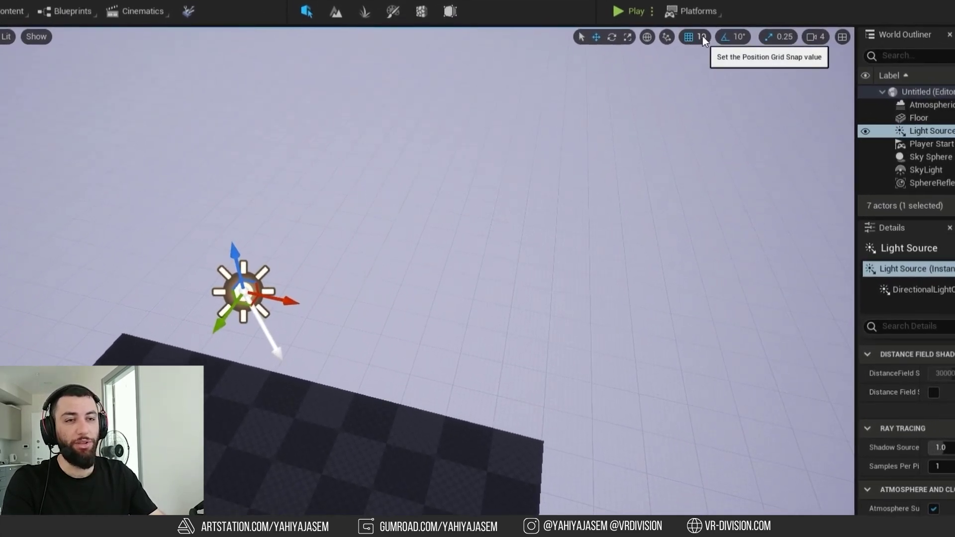
Move the Light Source along the X axis in 10-unit snap increments to X 170.
left_click_drag(284, 302, 351, 298)
scroll(865, 375, "up", 6)
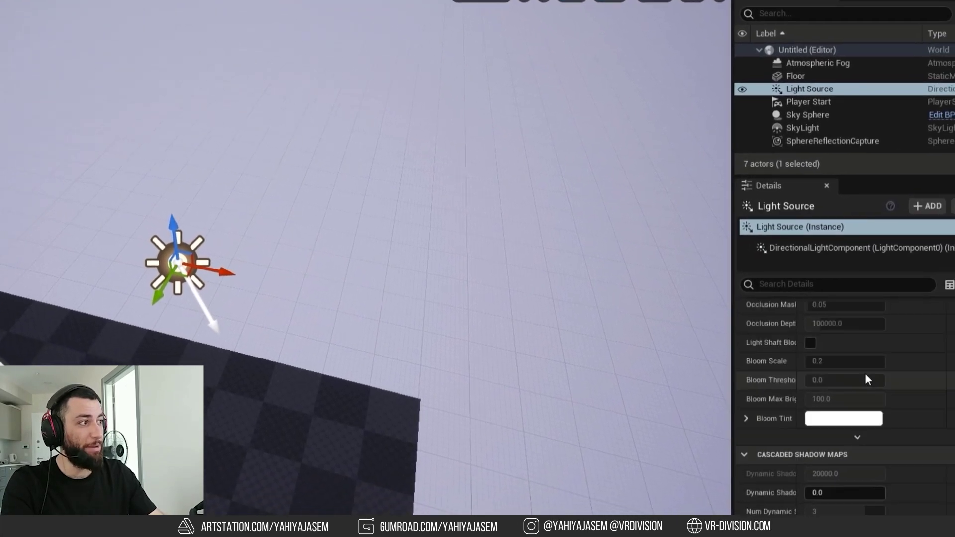
scroll(866, 376, "up", 15)
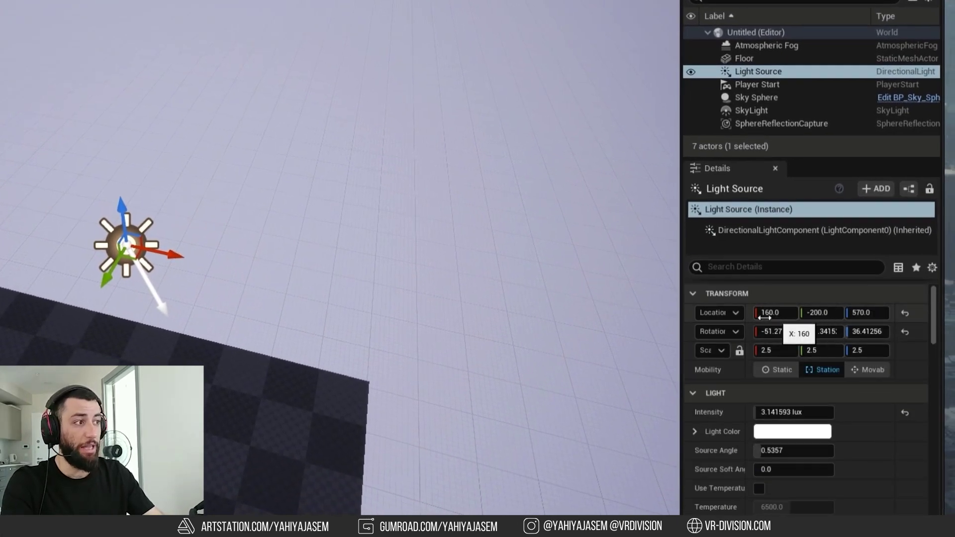
left_click_drag(174, 255, 216, 284)
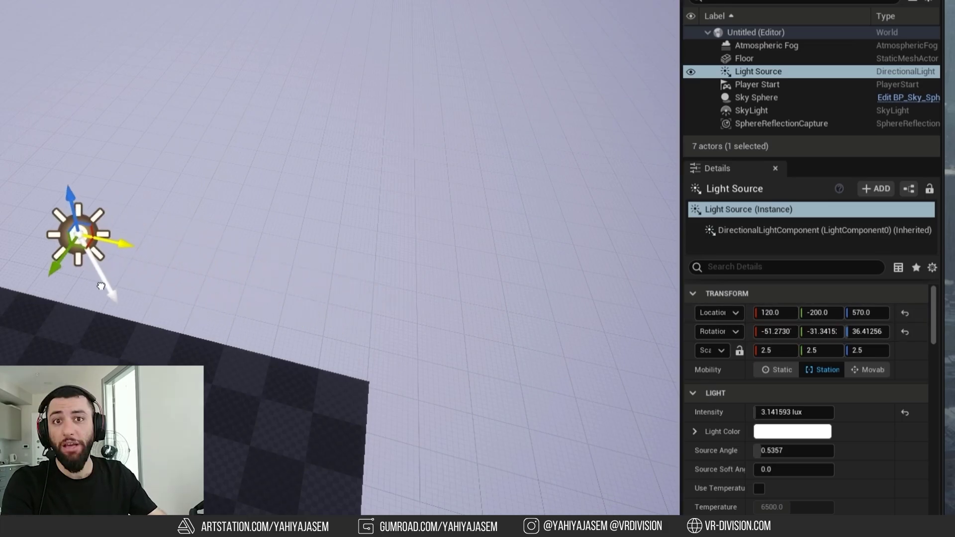
left_click(339, 209)
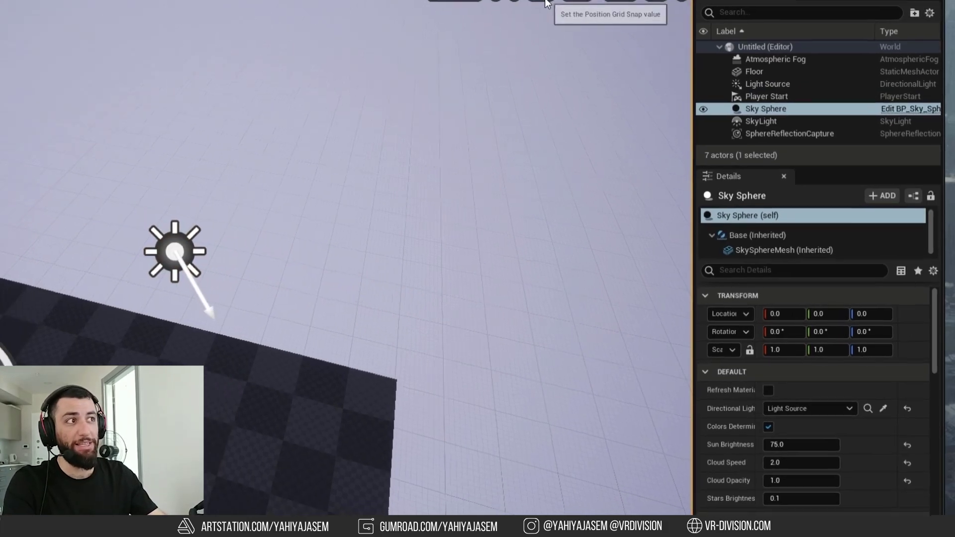
Set the position grid snap to 500 and try moving the Light Source along X in 500-unit increments.
left_click(620, 59)
left_click(647, 142)
left_click(350, 280)
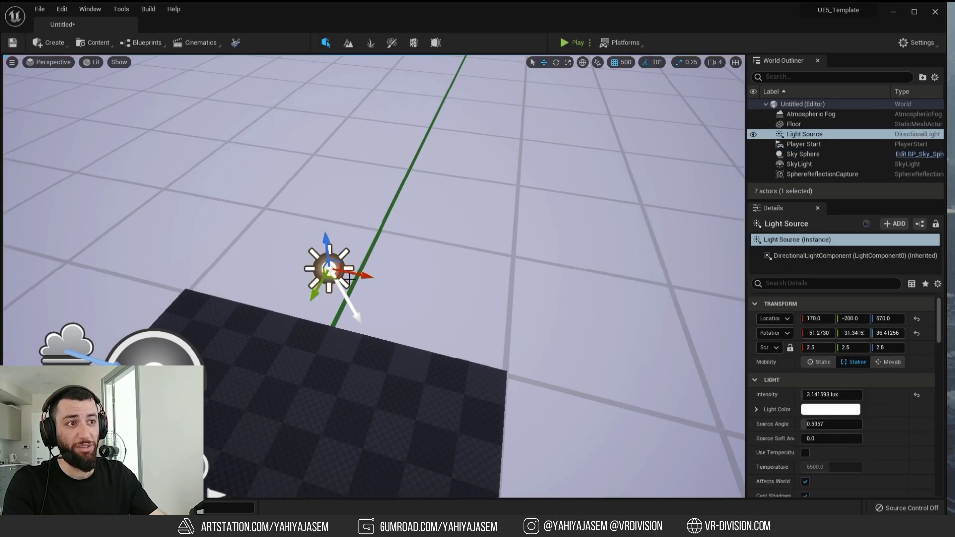
left_click_drag(567, 304, 622, 302)
right_click_drag(622, 302, 620, 290)
key("s")
left_click(559, 168)
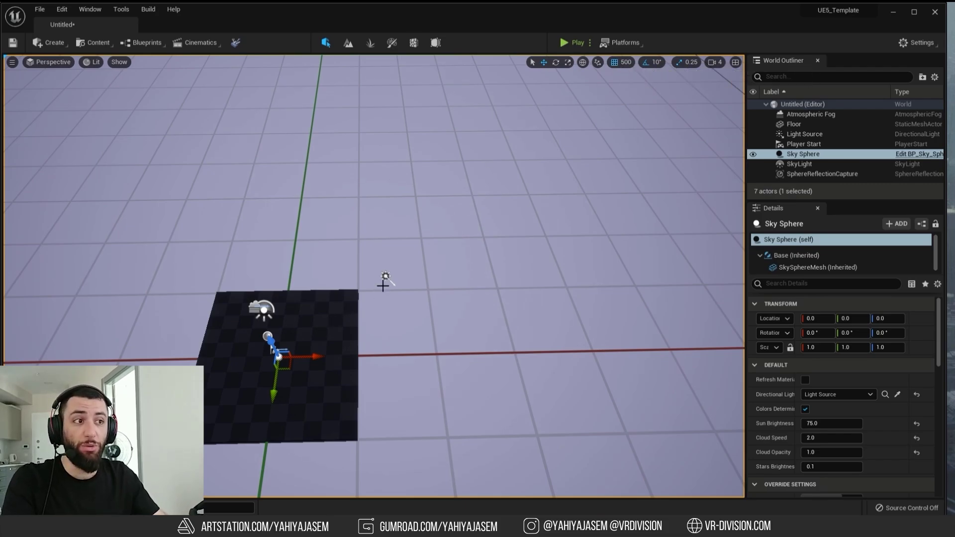
left_click(385, 279)
left_click_drag(462, 280, 553, 280)
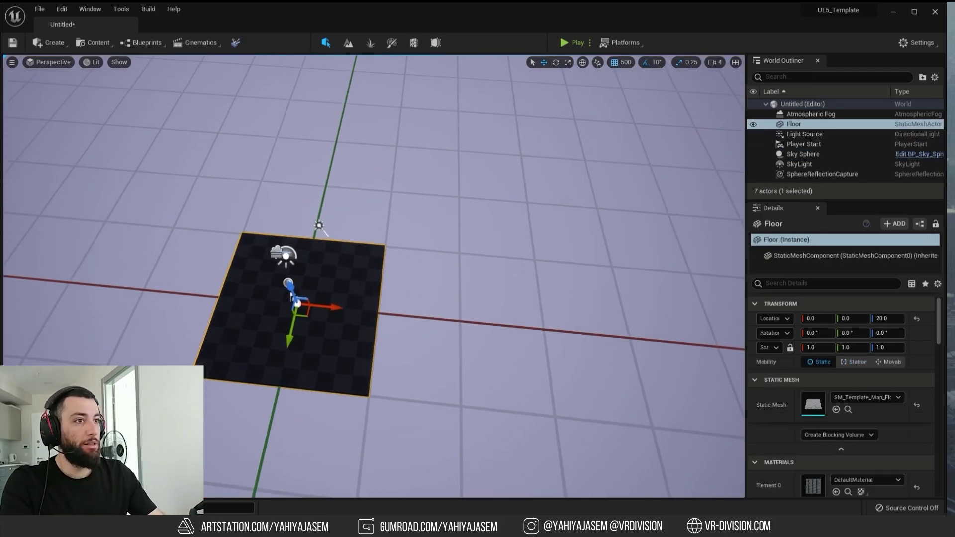
Duplicate the floor with 500-unit snapping into a gap-free grid of three by two tiles.
right_click_drag(279, 233, 289, 237)
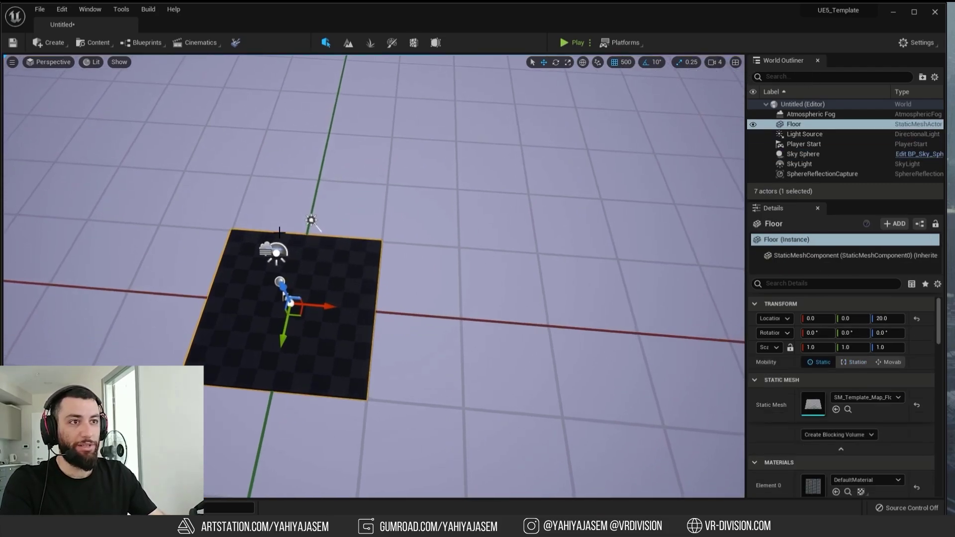
left_click_drag(320, 307, 170, 275, "alt")
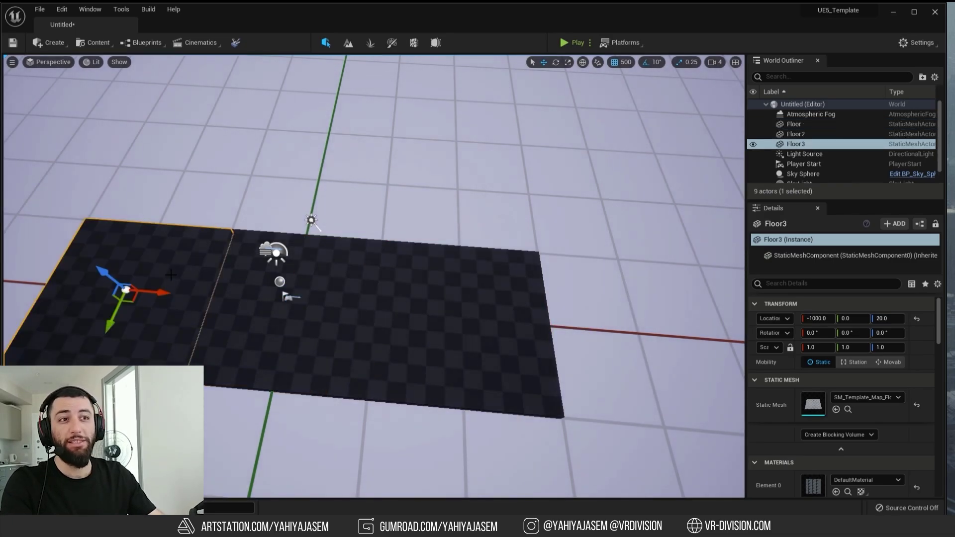
left_click(296, 323, "ctrl")
left_click(430, 339, "ctrl")
left_click_drag(460, 353, 466, 233, "alt")
Set the position grid snap to 1, select a duplicated floor tile at the far corner, and undo the floor duplicates.
left_click(572, 117)
left_click(622, 62)
left_click(639, 78)
left_click(493, 164)
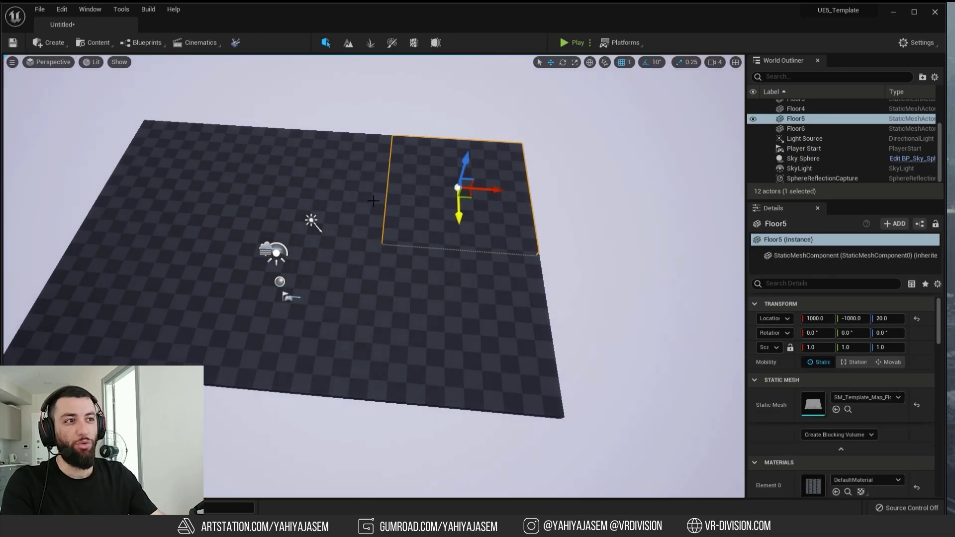
left_click(298, 164, "ctrl")
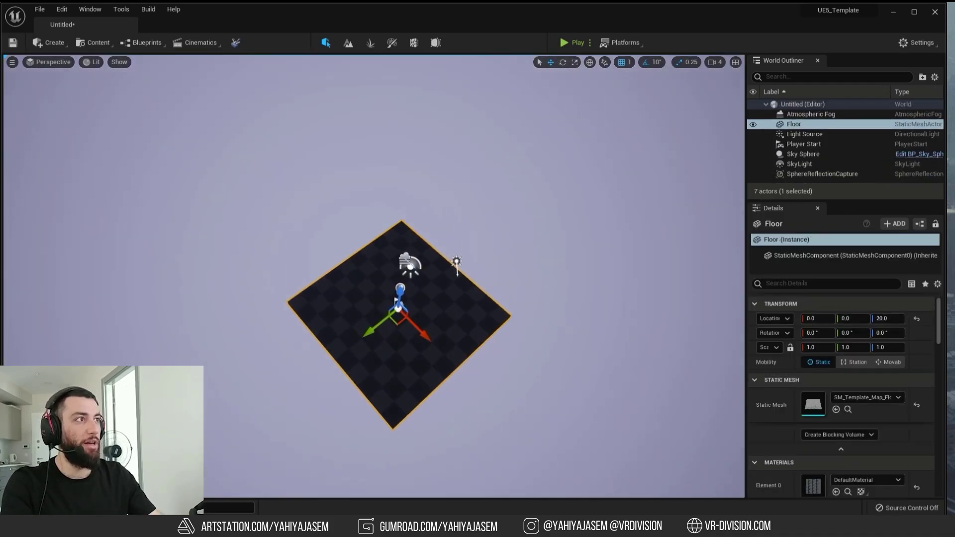
right_click_drag(520, 199, 493, 194)
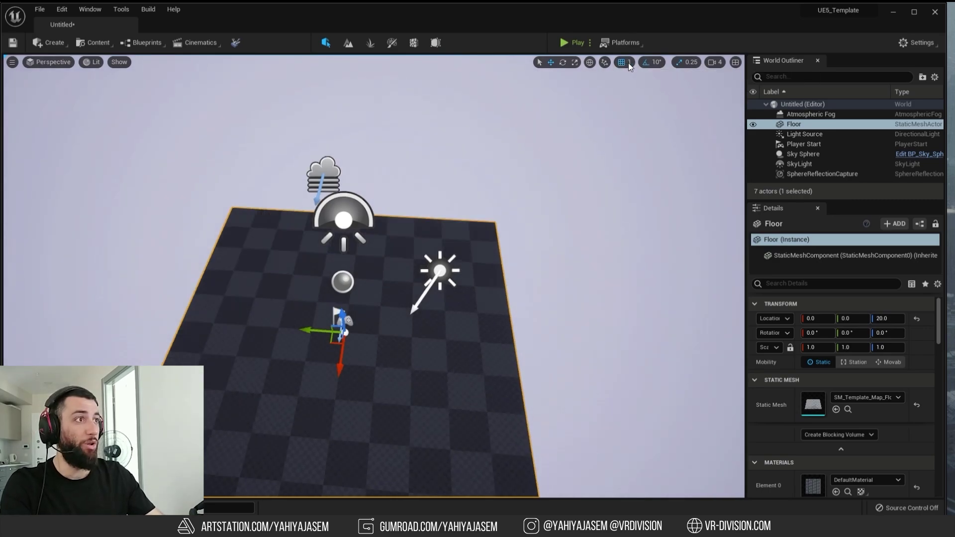
Set the position grid snap to 10.
left_click(628, 64)
left_click(648, 107)
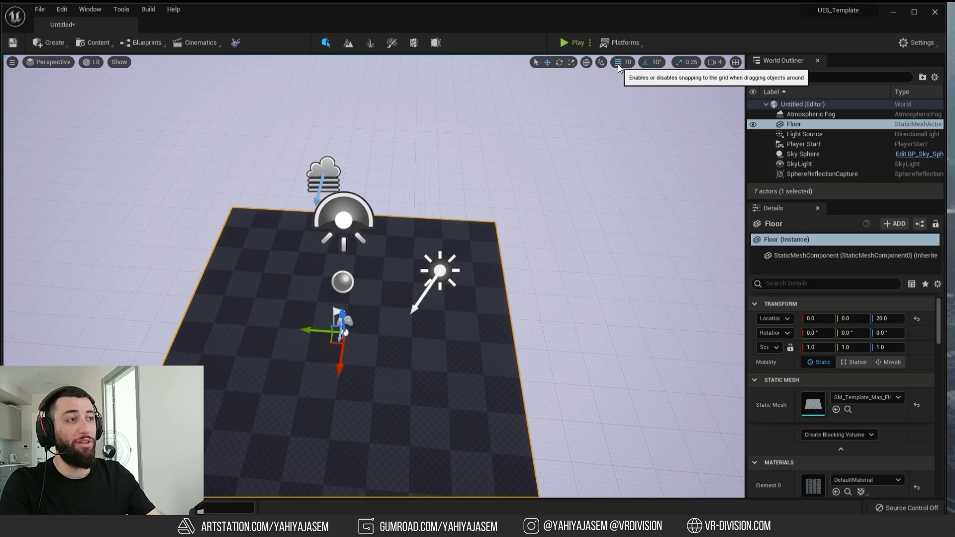
key("f")
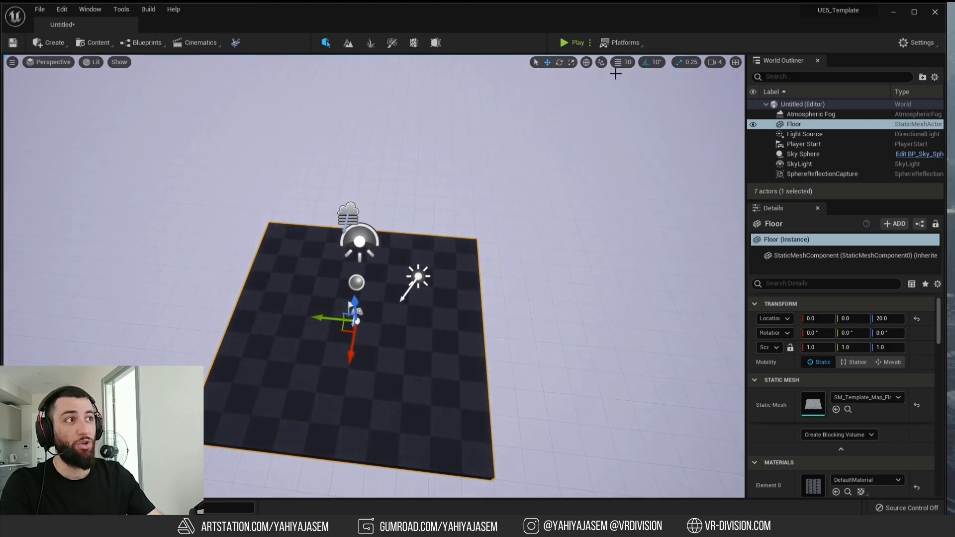
Try rotating the floor with 10° rotation snapping and undo the rotation.
right_click_drag(573, 148, 549, 180)
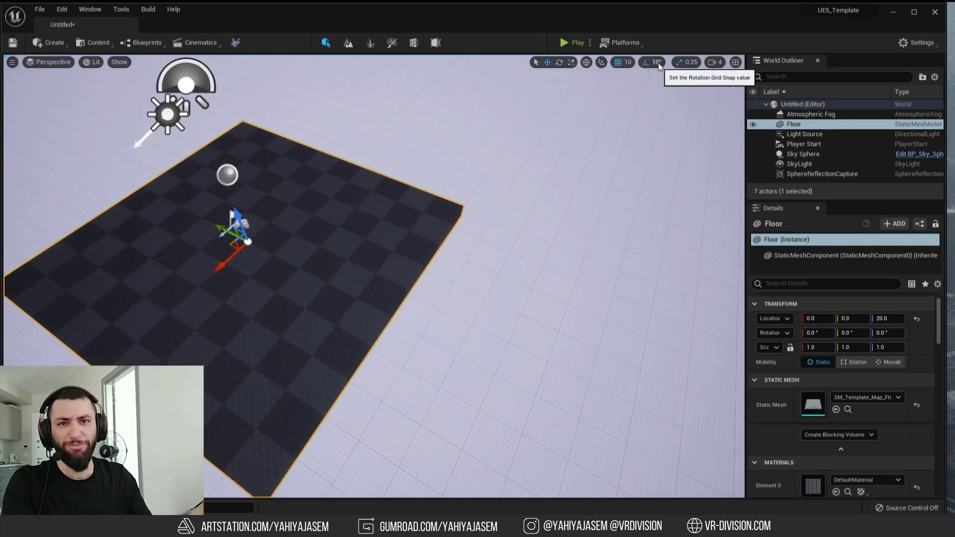
right_click_drag(408, 191, 398, 179)
key("e")
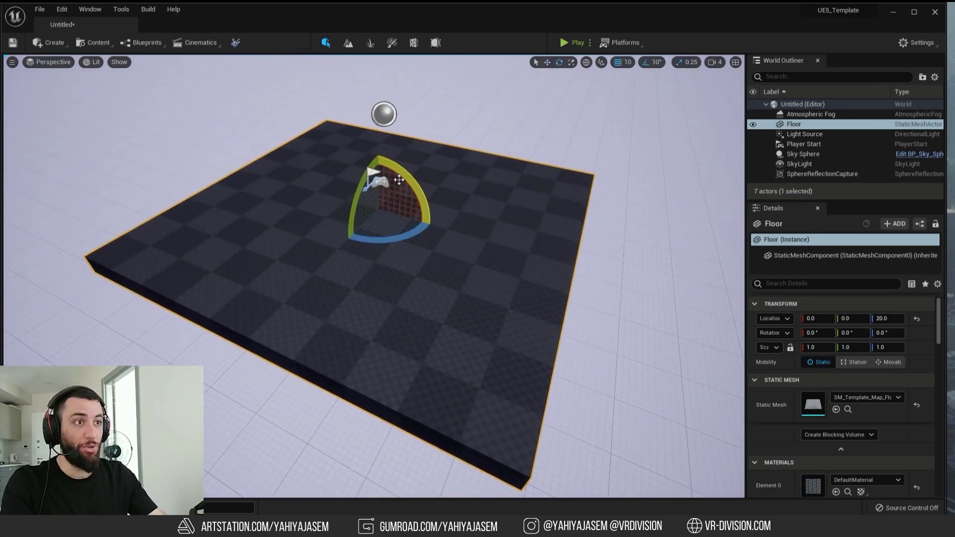
left_click_drag(416, 181, 455, 239)
key("ctrl+z")
Review the available rotation snap angles and scale snap increments without changing either setting.
left_click(651, 62)
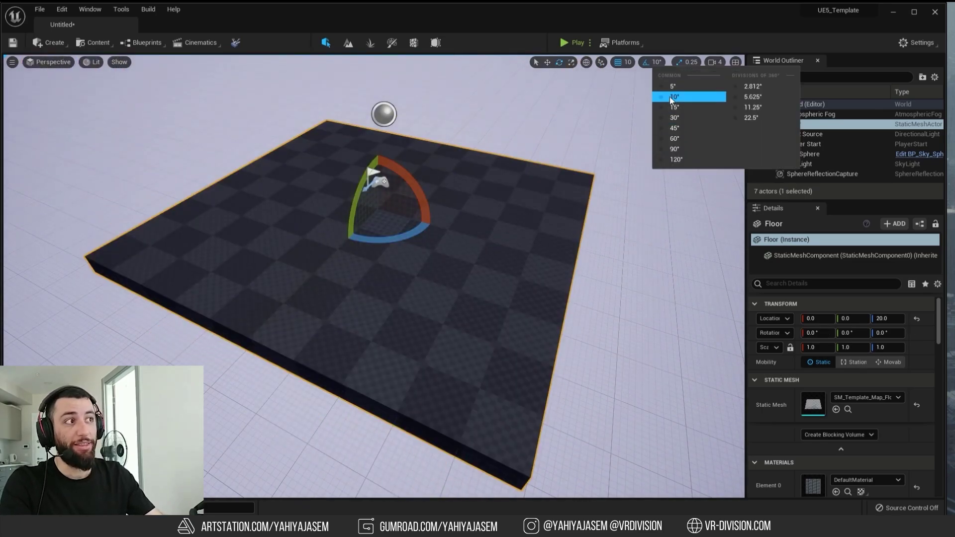
left_click(647, 66)
left_click(689, 64)
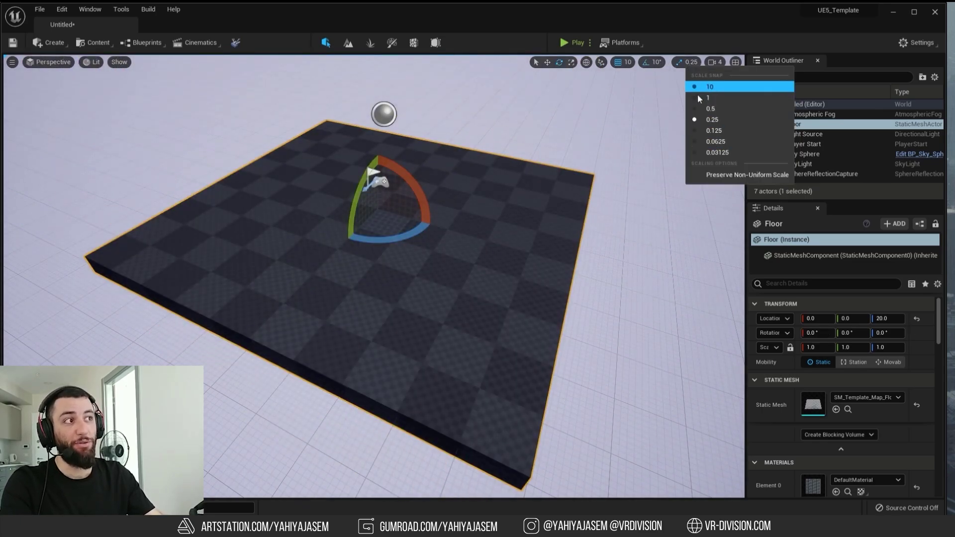
left_click(692, 66)
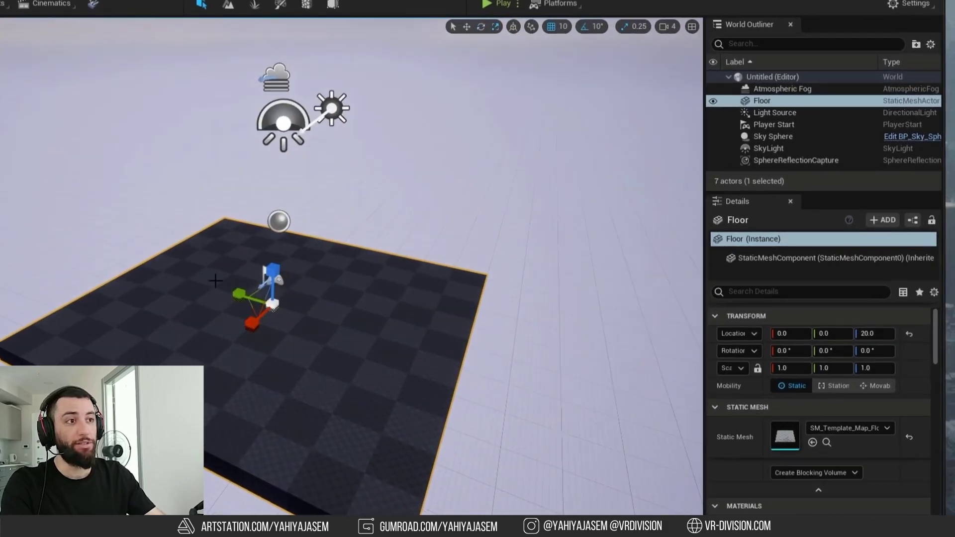
Try scaling the floor uniformly to 3.5 with 0.25 scale snapping and reset its scale to 1.0.
left_click_drag(272, 304, 326, 286)
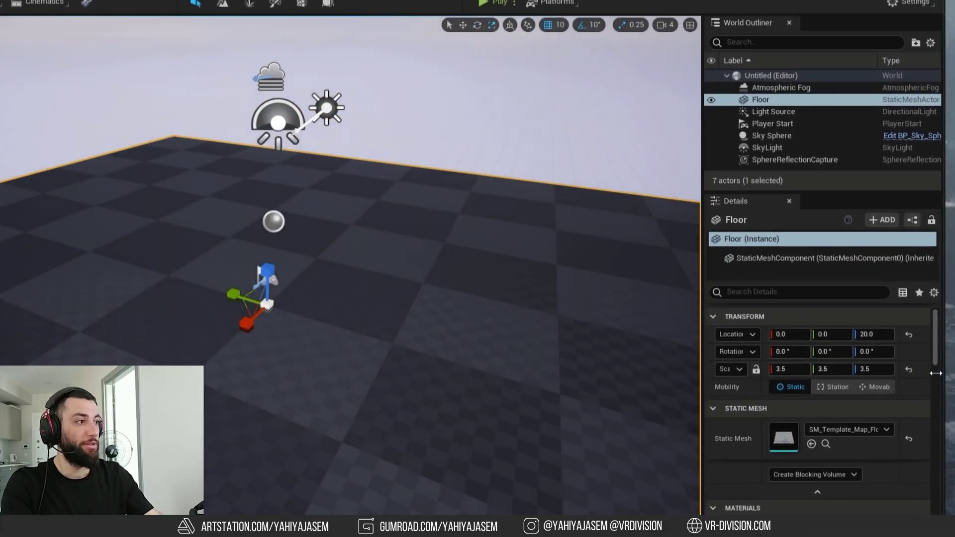
left_click(909, 370)
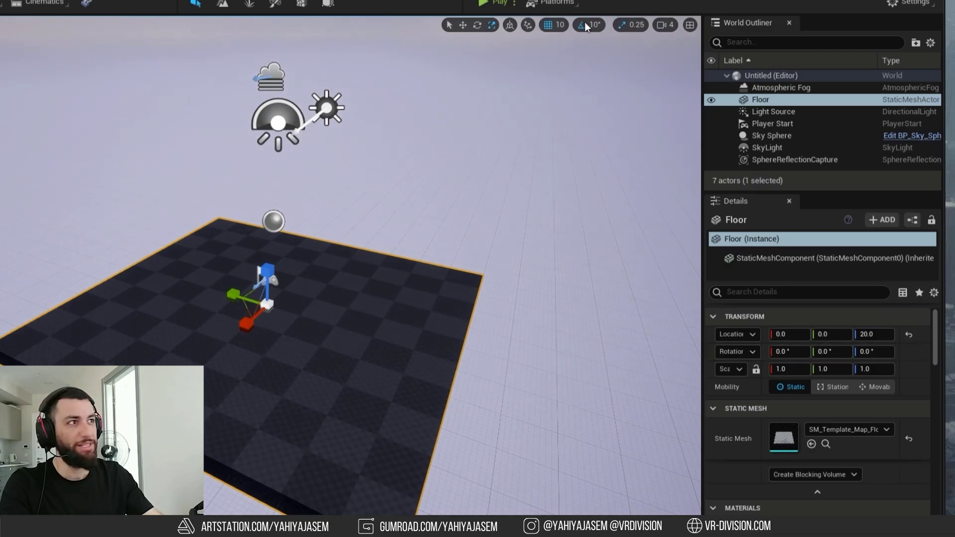
left_click_drag(276, 311, 318, 289)
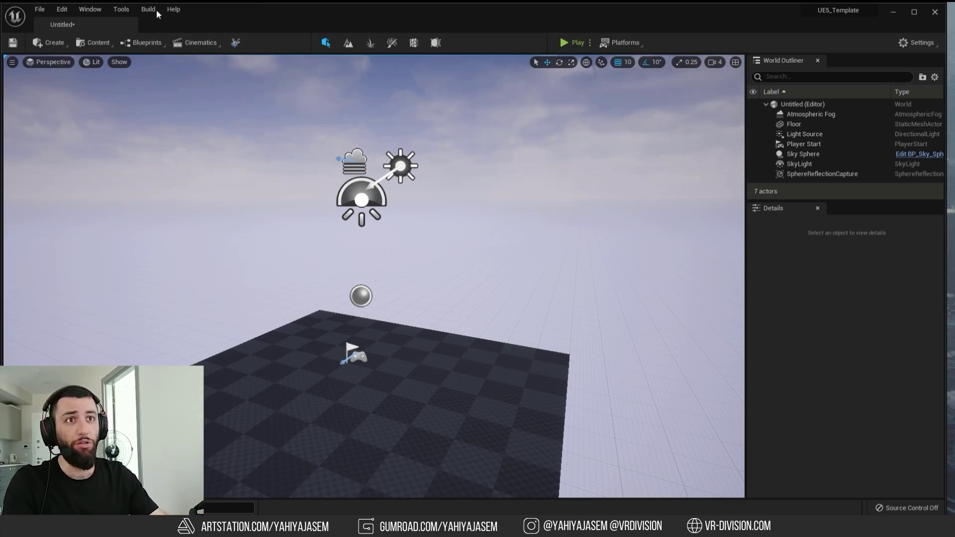
Examine the actor types that can be created, including shapes, visual effects, basic actors and all classes.
left_click(44, 43)
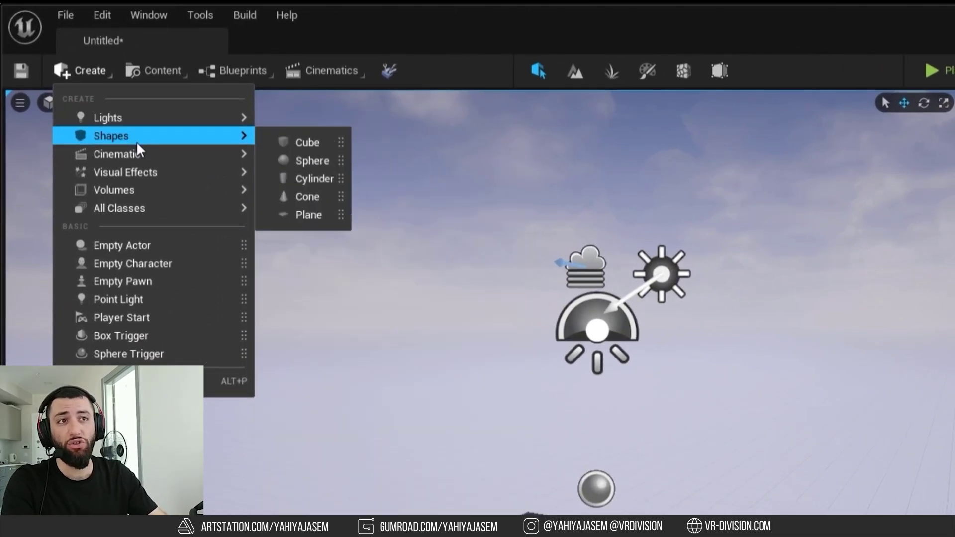
mouse_move(132, 153)
left_click(82, 100)
left_click(84, 70)
mouse_move(125, 172)
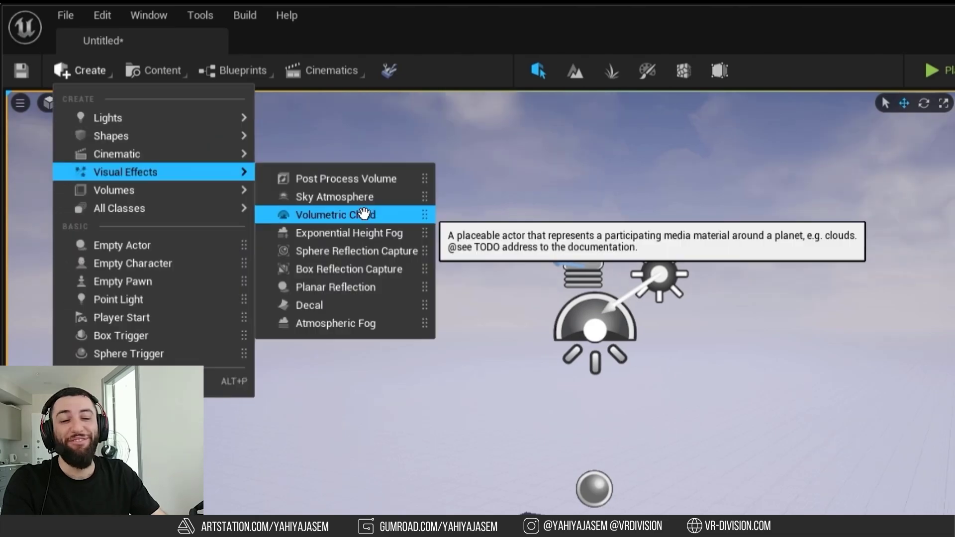
left_click(369, 233)
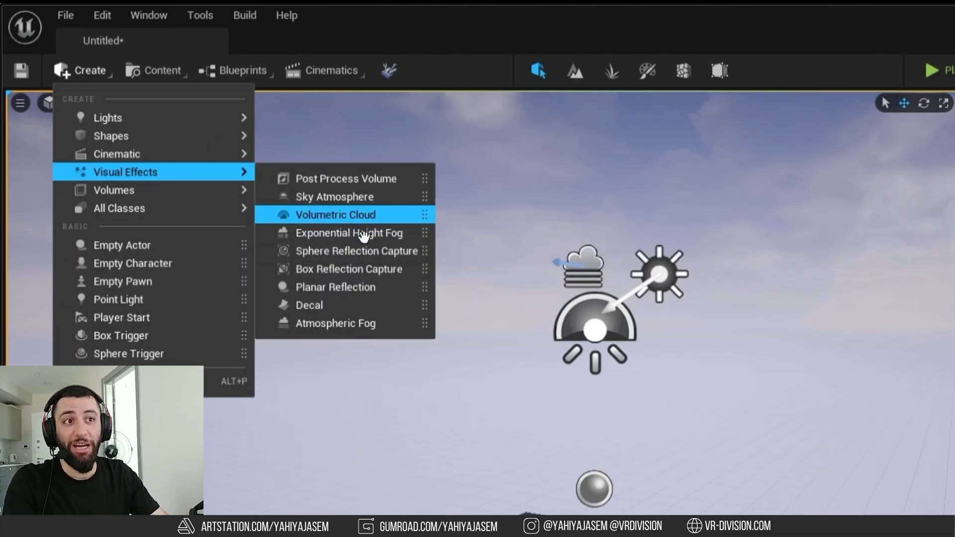
left_click(70, 73)
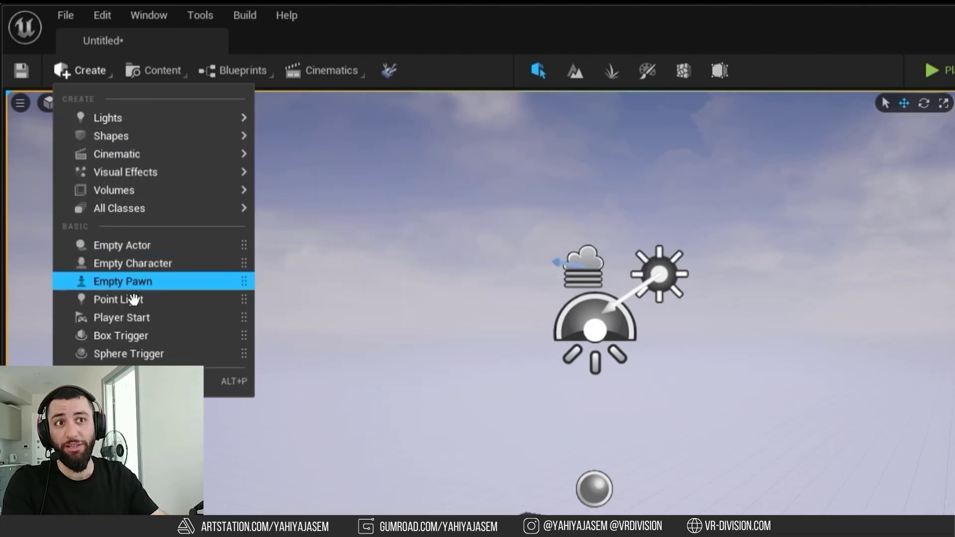
left_click(128, 82)
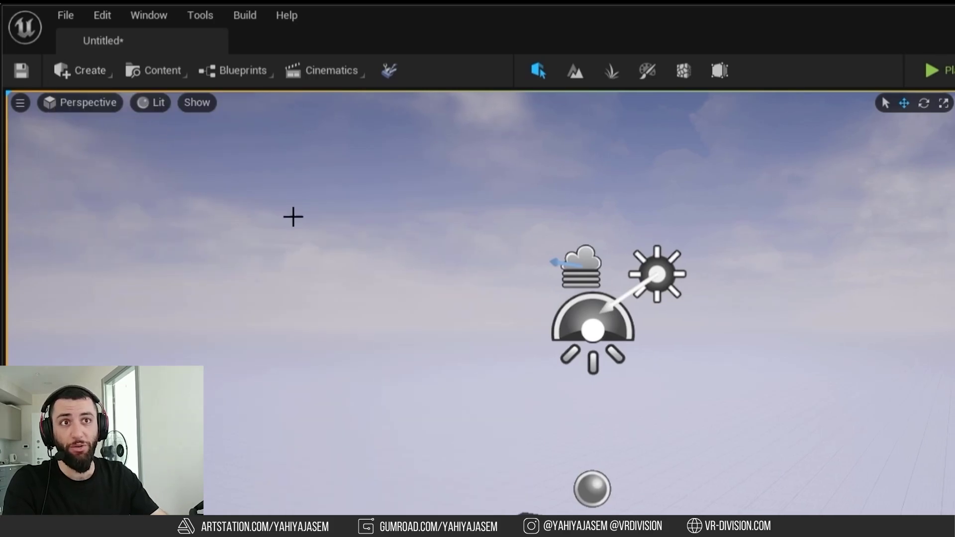
left_click(99, 70)
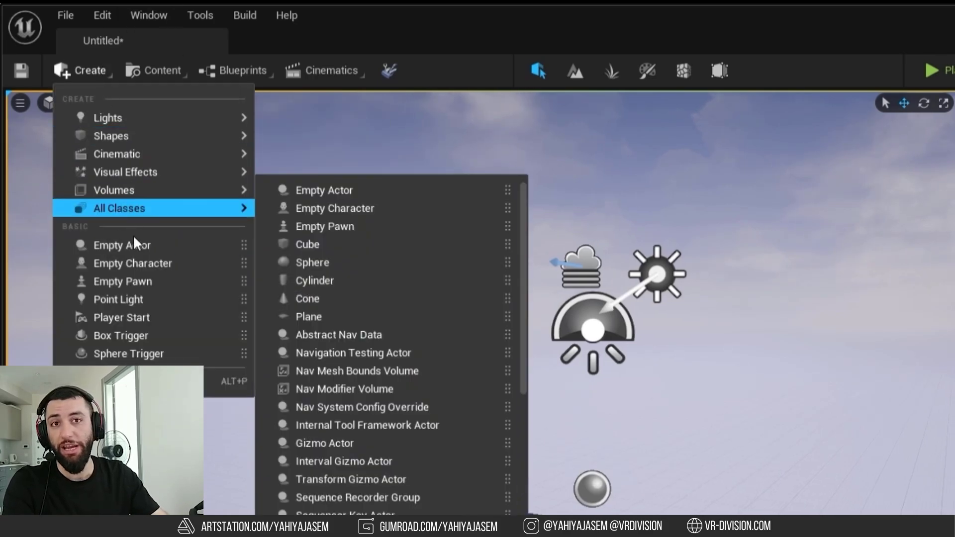
mouse_move(149, 105)
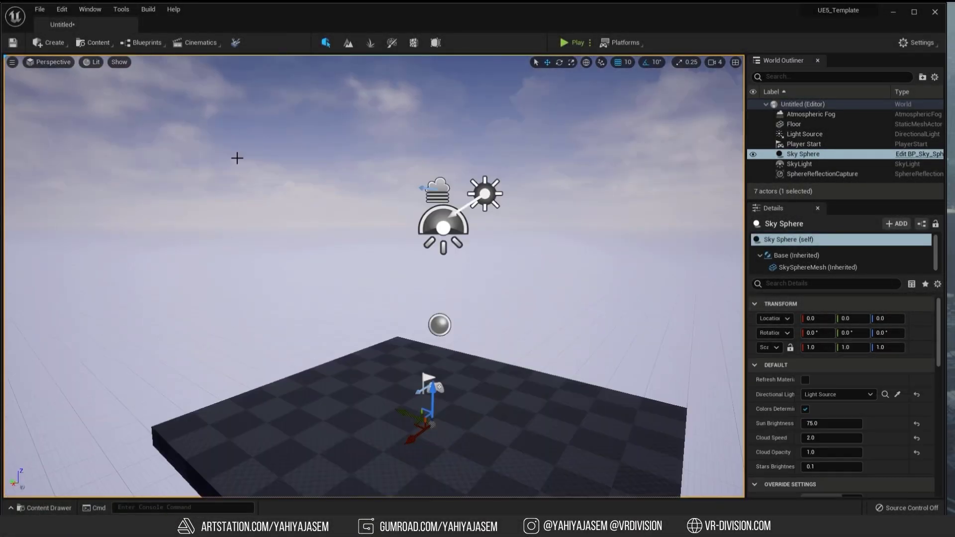
Show and hide the Content Drawer several times to look at the project's Content folder over the viewport.
left_click(88, 43)
left_click(101, 72)
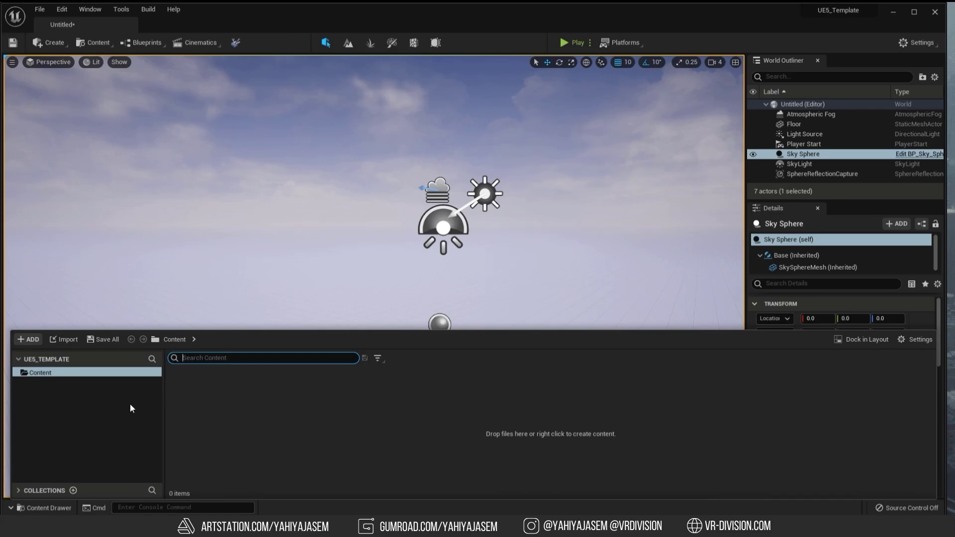
right_click_drag(301, 139, 348, 126)
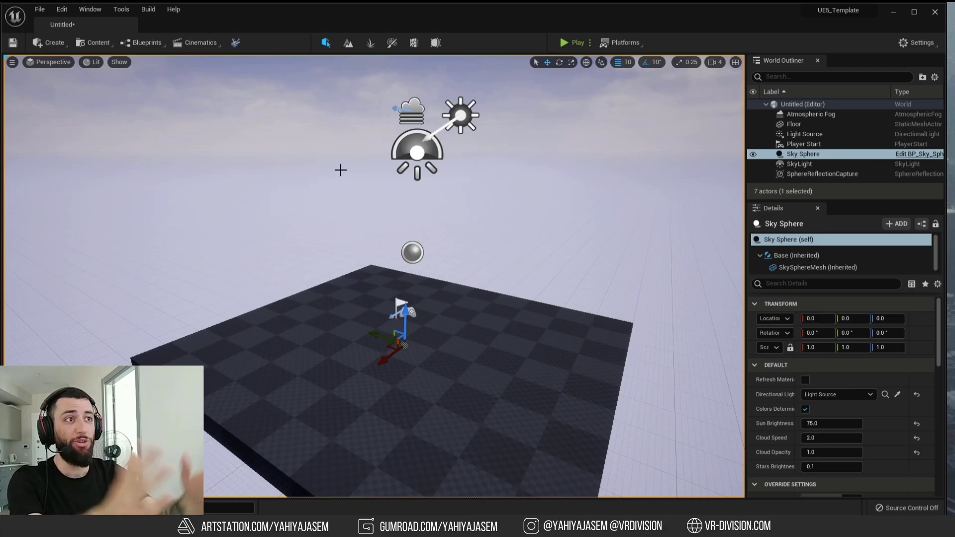
right_click_drag(341, 171, 338, 170)
key("s")
key("ctrl+space")
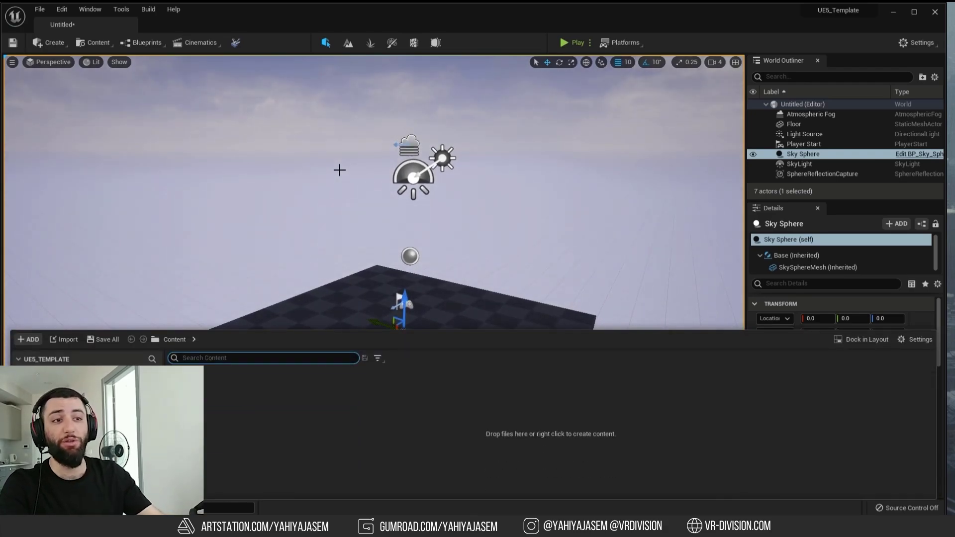
key("ctrl+space")
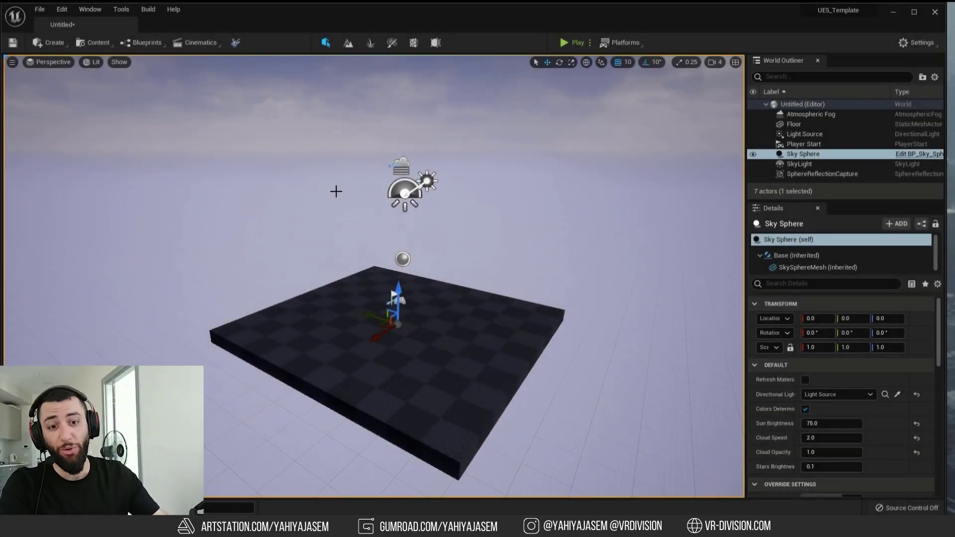
key("ctrl+space")
key("ctrl+space")
key("ctrl+space")
key("ctrl+space")
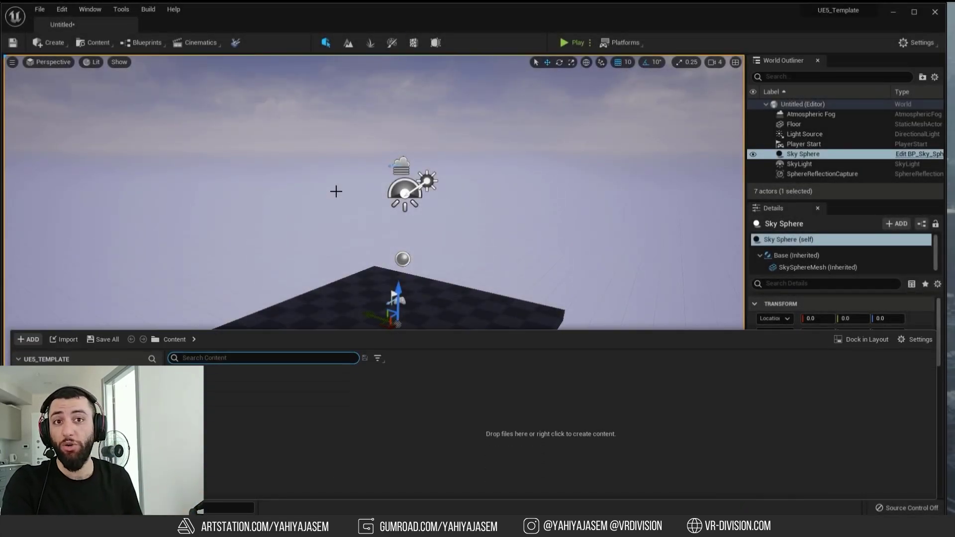
key("ctrl+space")
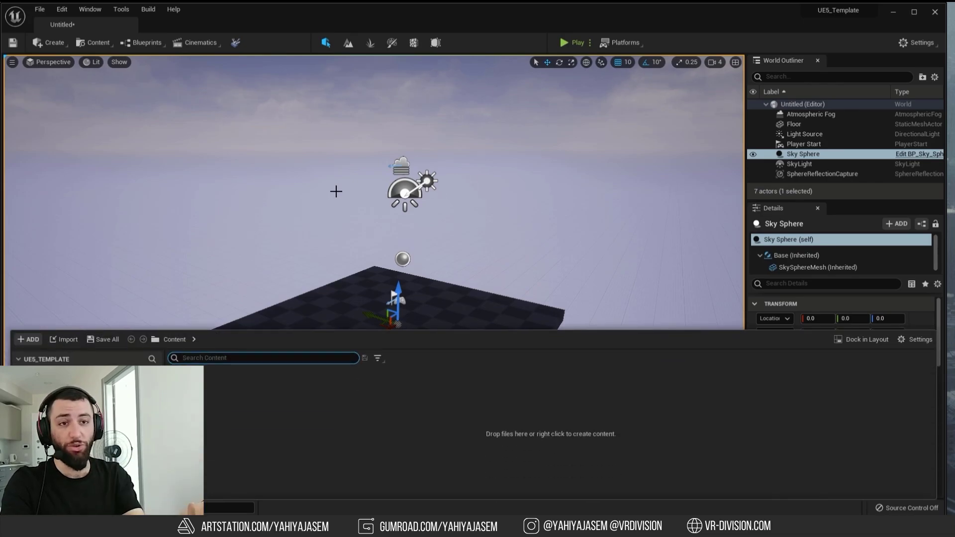
key("ctrl+space")
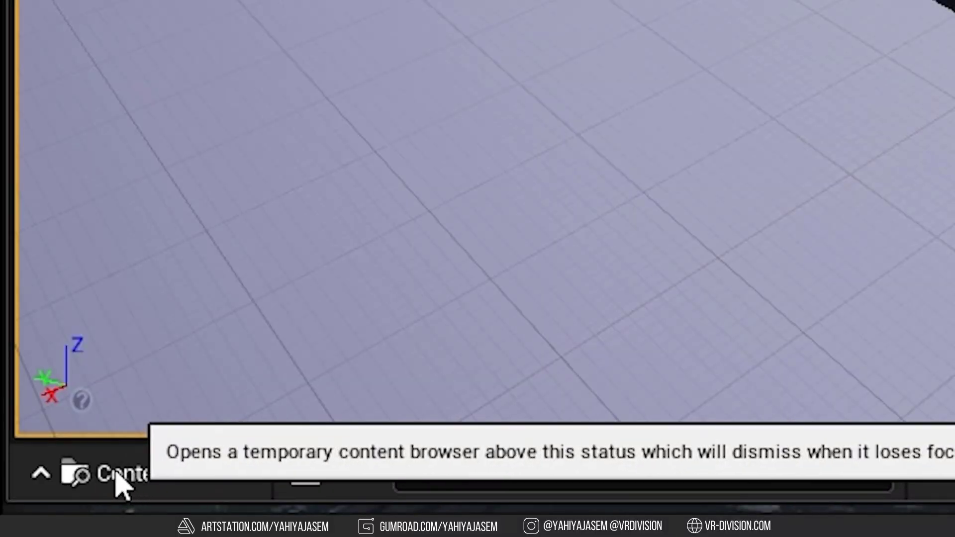
Open the Content Drawer from the status bar and dock it in the layout as a Content Browser.
left_click(31, 506)
left_click(31, 506)
left_click(112, 475)
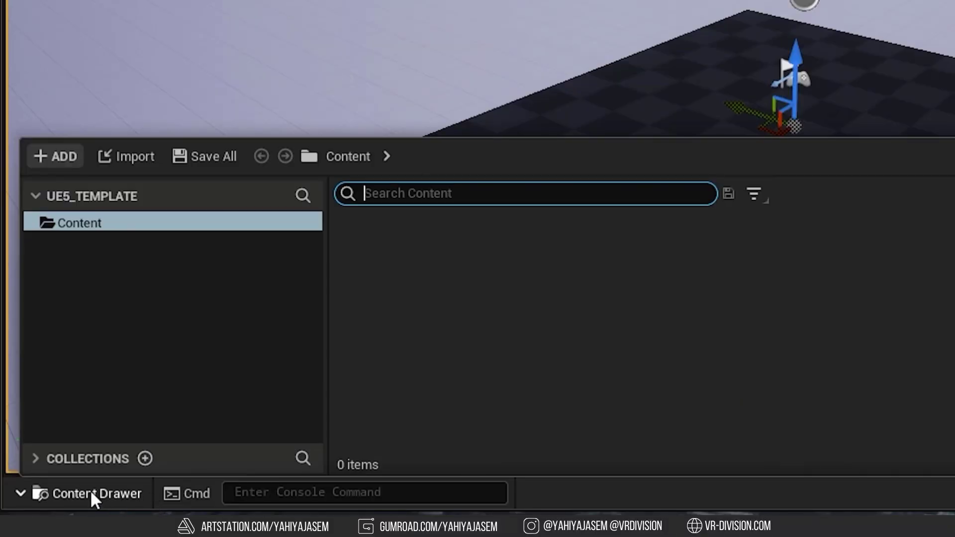
left_click(174, 472)
left_click(194, 477)
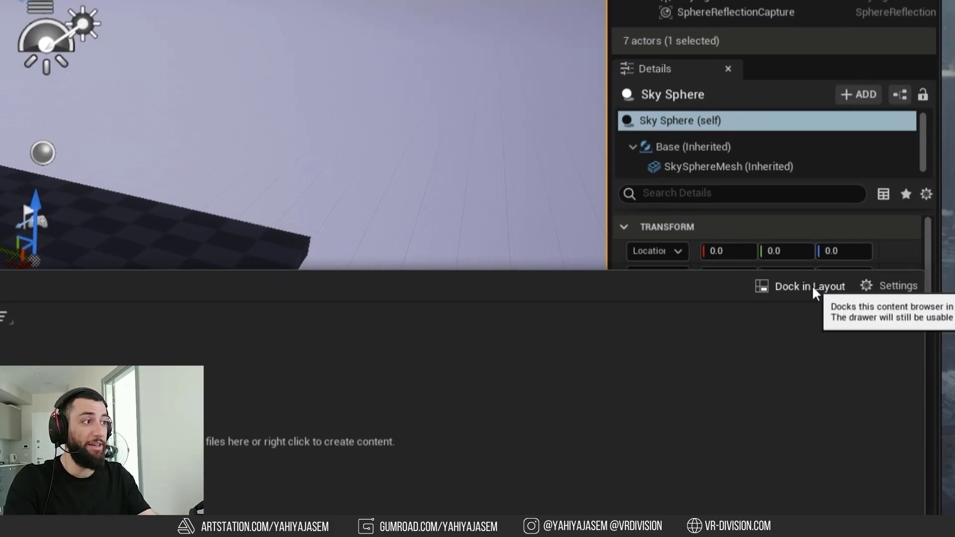
left_click(811, 285)
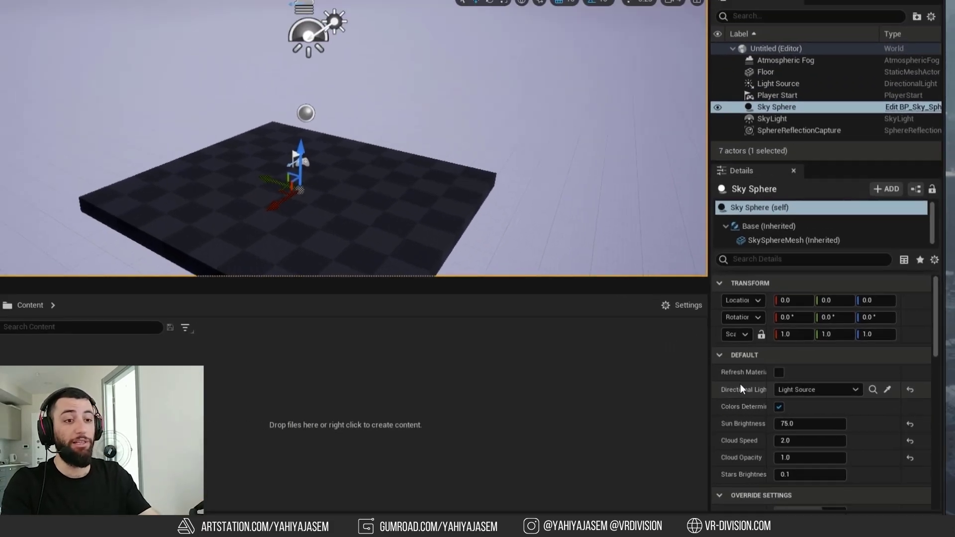
Show and hide the Content Drawer over the docked Content Browser, and close the docked browser.
key("ctrl+space")
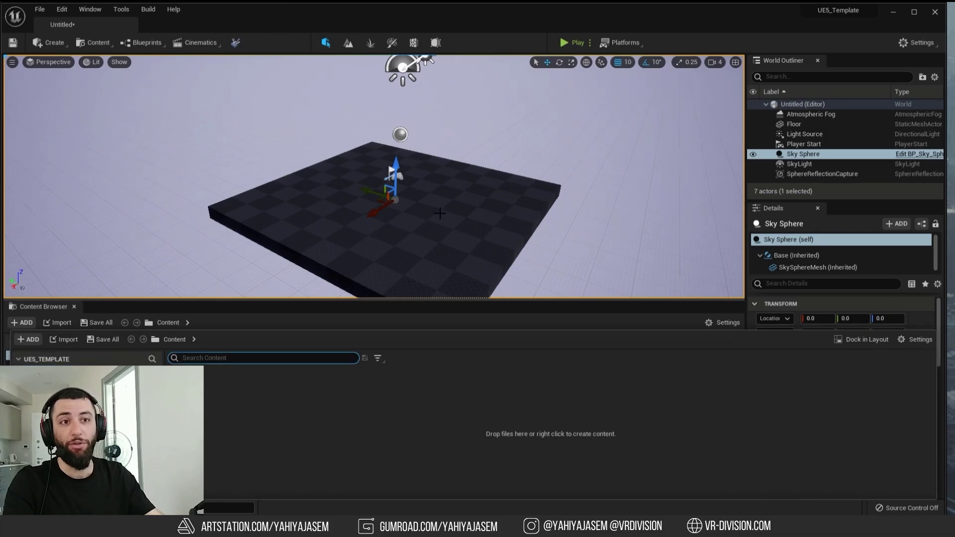
key("ctrl+space")
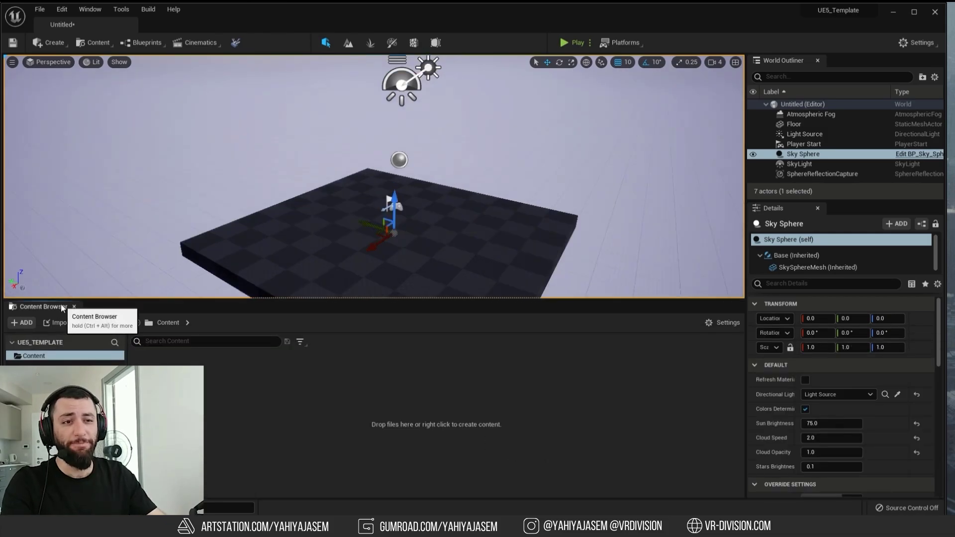
middle_click(65, 306)
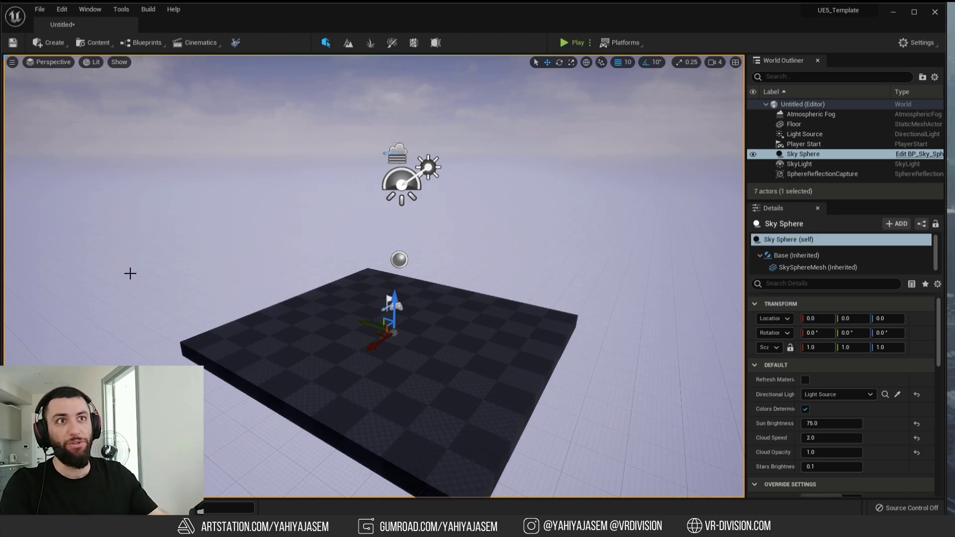
Open Quixel Bridge and browse the rock assets in the Iceland collection.
left_click(94, 43)
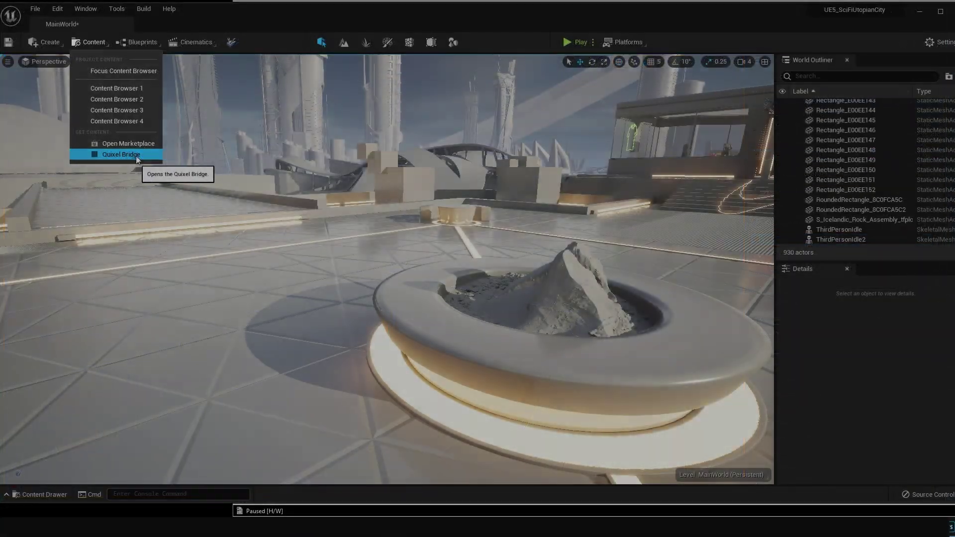
left_click(134, 155)
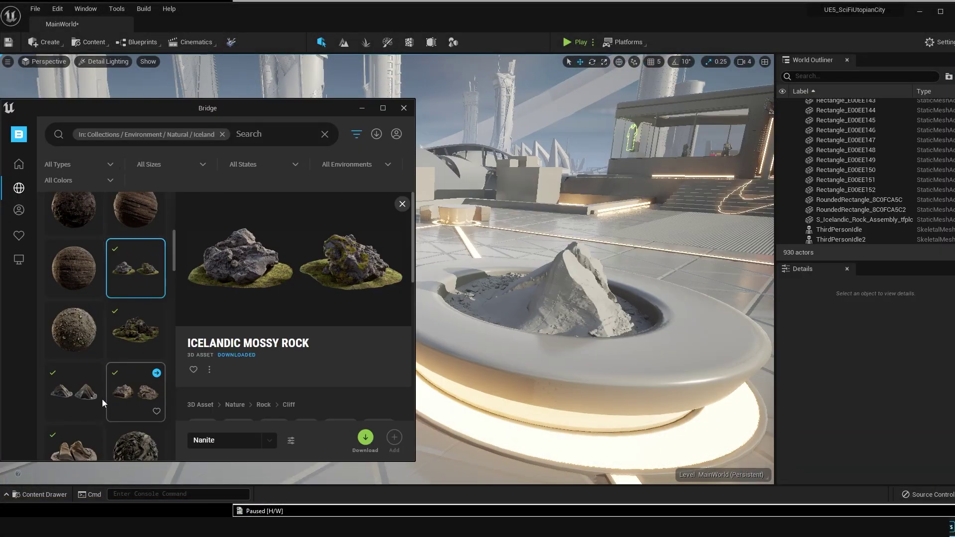
scroll(94, 401, "down", 1)
left_click(78, 404)
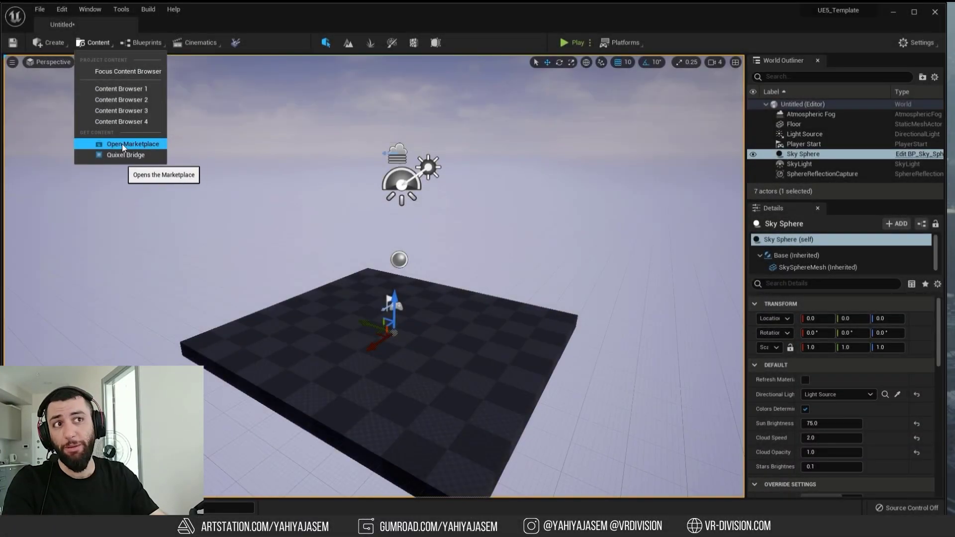
Review the Blueprint class, level blueprint and game mode options, and the Cinematics options.
left_click(145, 43)
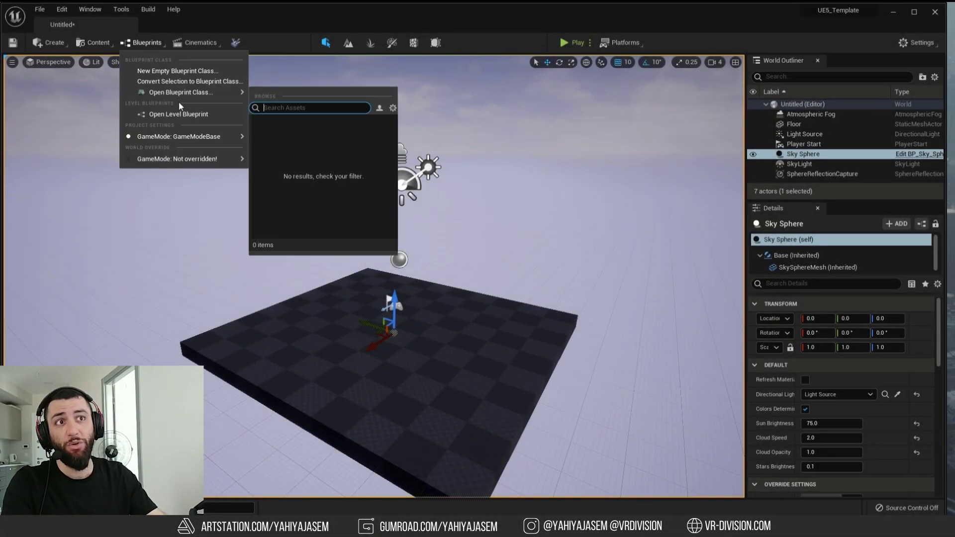
left_click(189, 43)
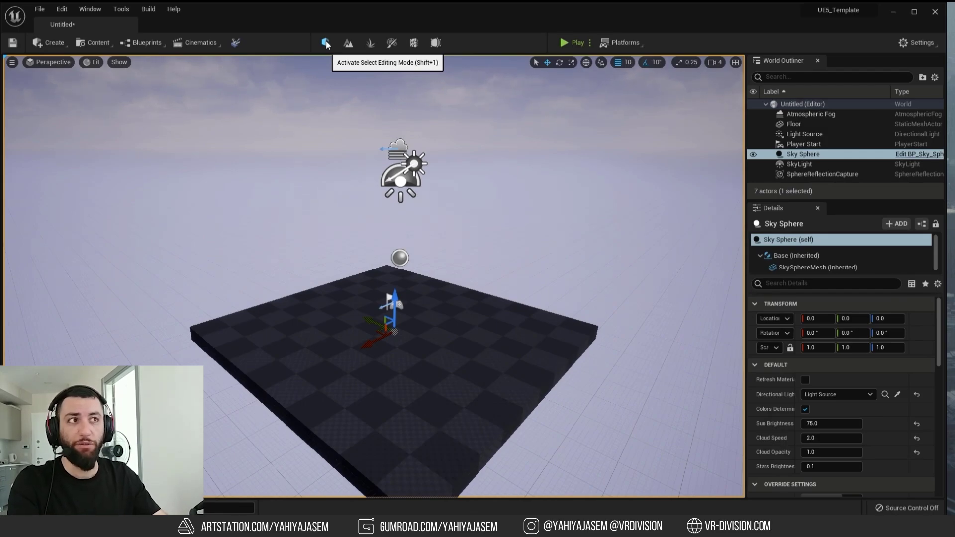
Select the floor slab in the viewport while in selection mode.
left_click(378, 366)
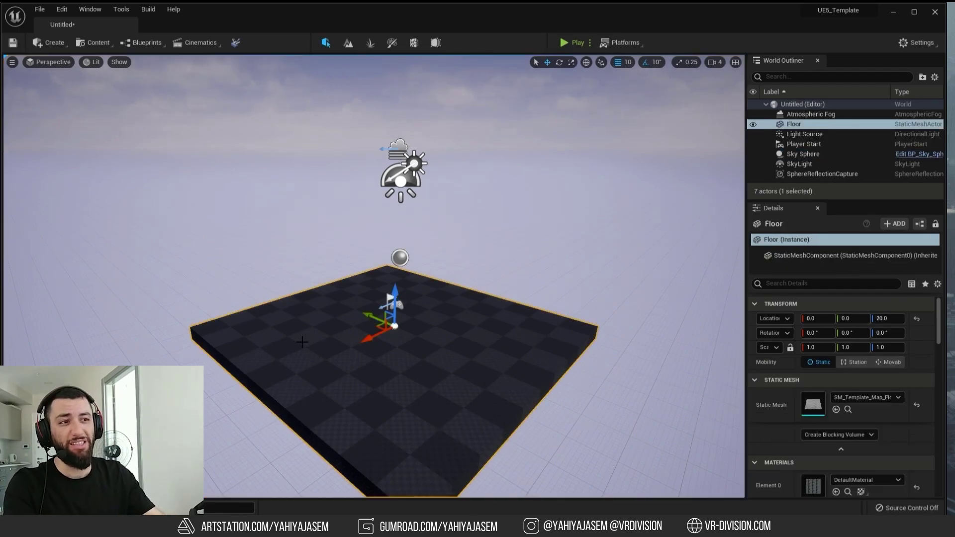
left_click_drag(378, 366, 373, 398)
left_click_drag(405, 299, 402, 304)
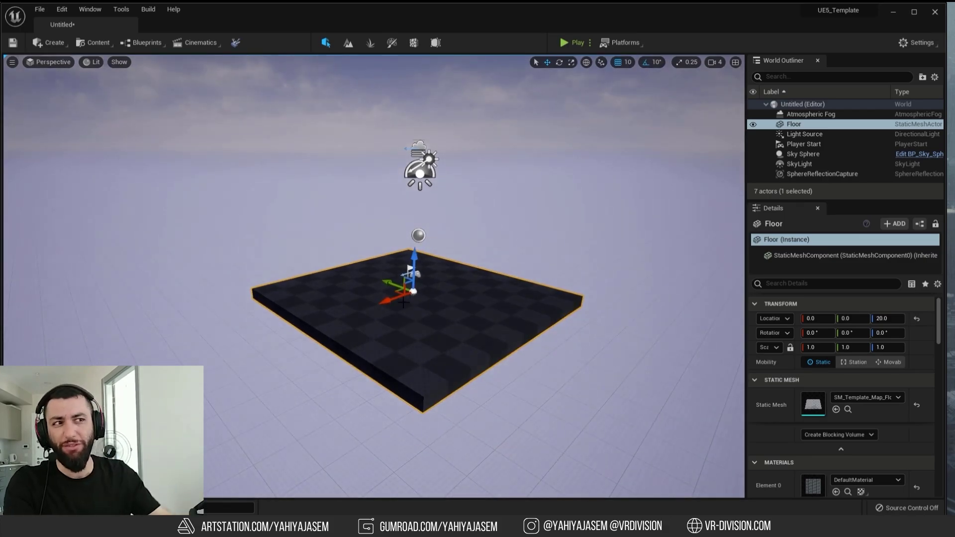
mouse_move(340, 102)
right_mouse_down()
mouse_move(368, 111)
mouse_move(348, 102)
right_mouse_up()
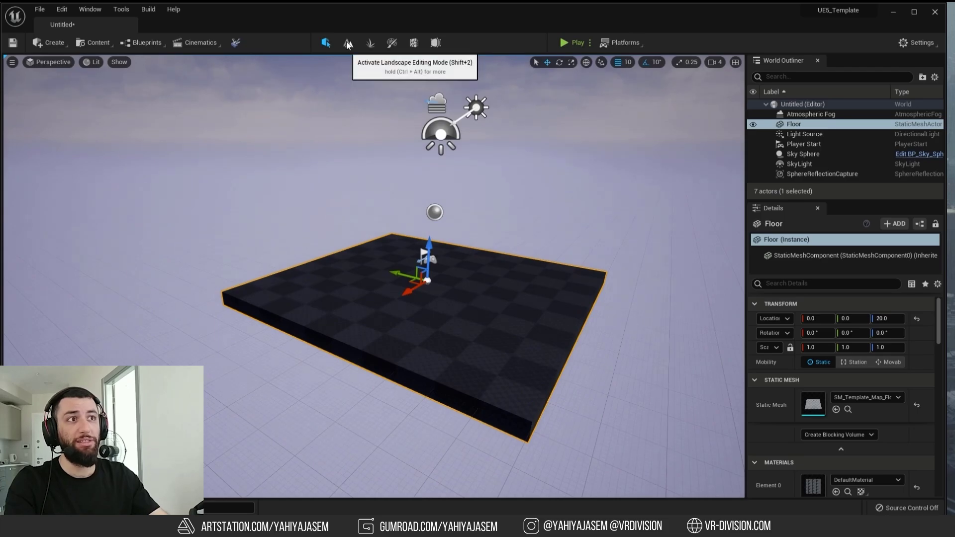
Create a landscape in Landscape editing mode and sculpt hills on it.
left_click(348, 44)
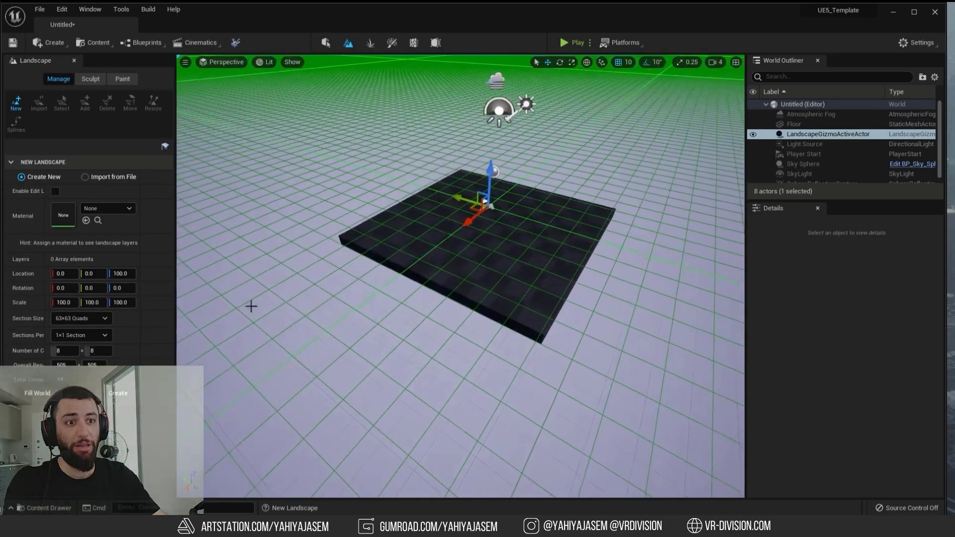
left_click(122, 398)
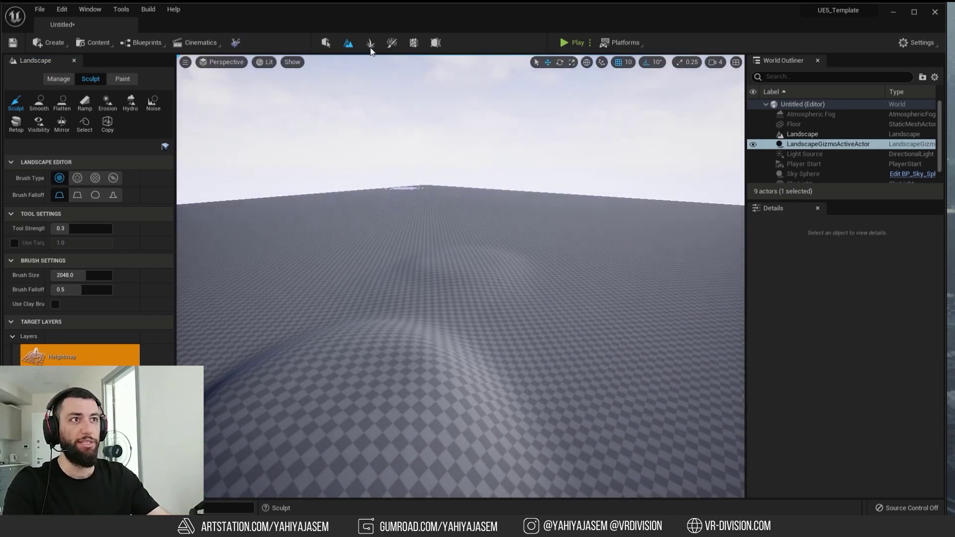
Return to selection mode and delete the sculpted landscape from the level.
key("shift+1")
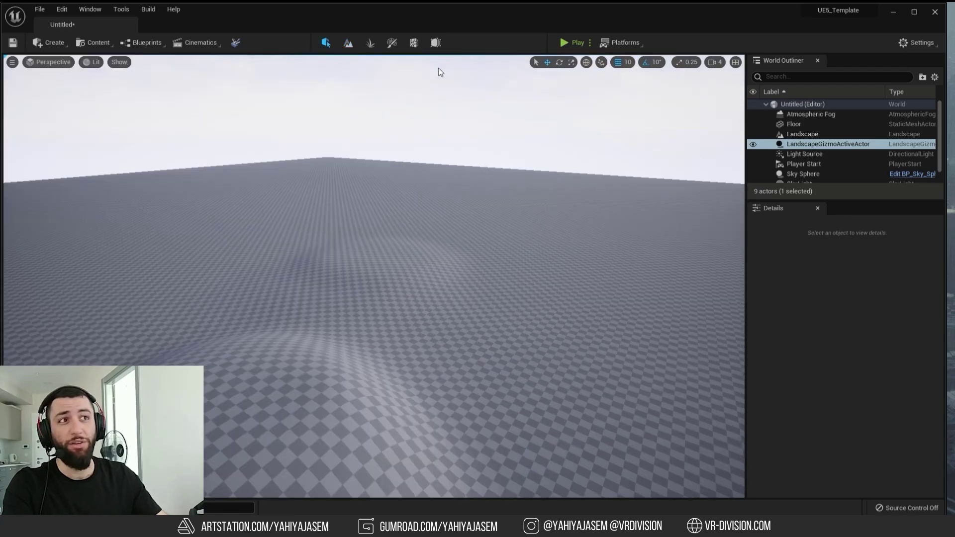
left_click(338, 203)
key("Delete")
right_click_drag(339, 202, 299, 285)
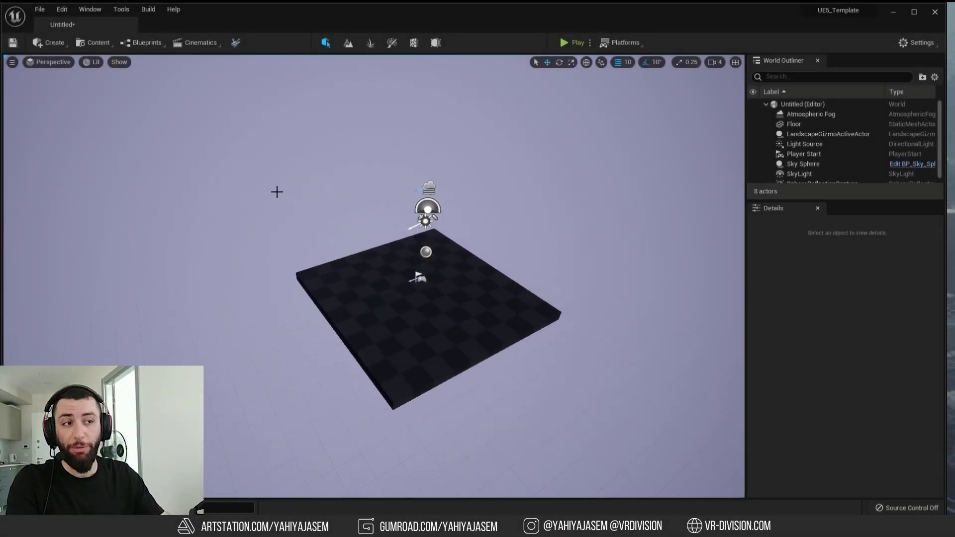
Search the plugins for "datasmith" and enable the Datasmith Importer plugin, accepting its beta status.
left_click(94, 43)
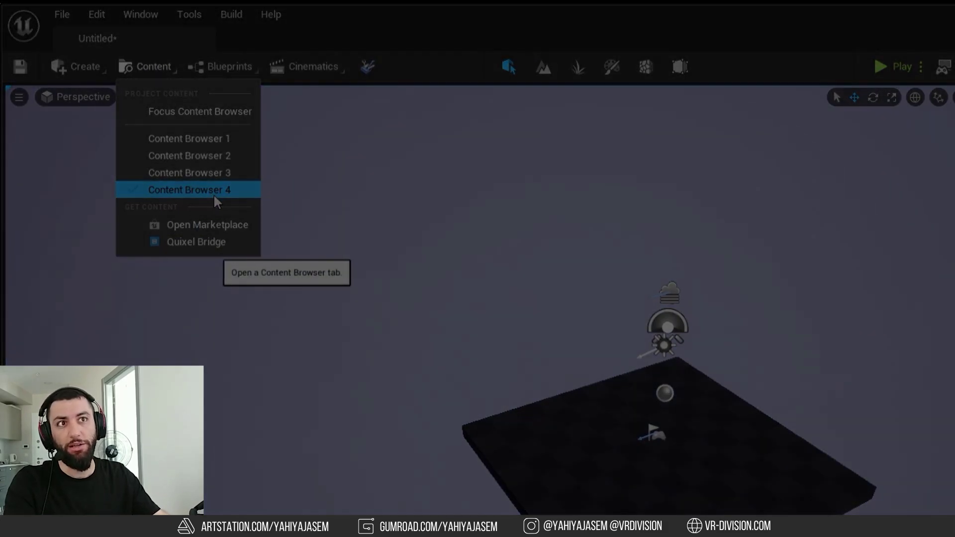
left_click(97, 14)
left_click(128, 173)
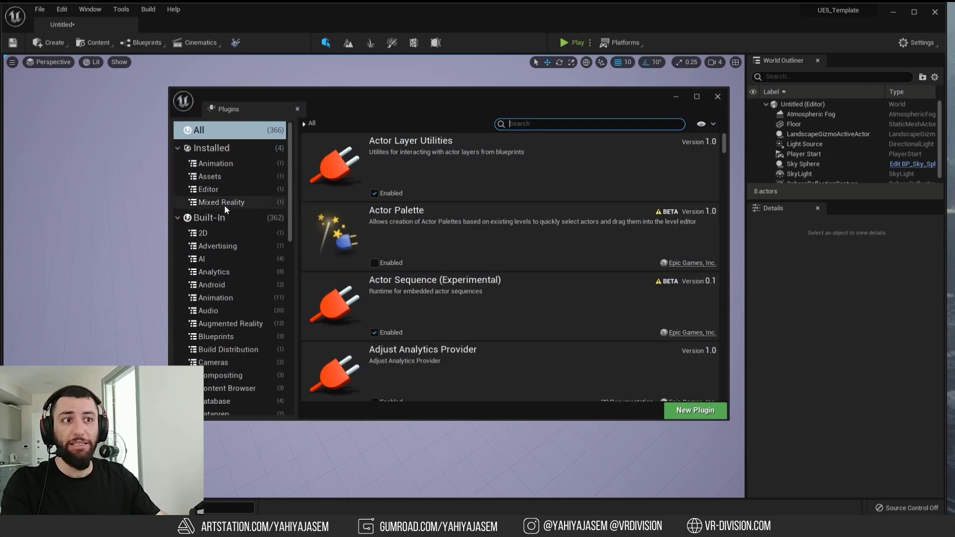
type("datasmith")
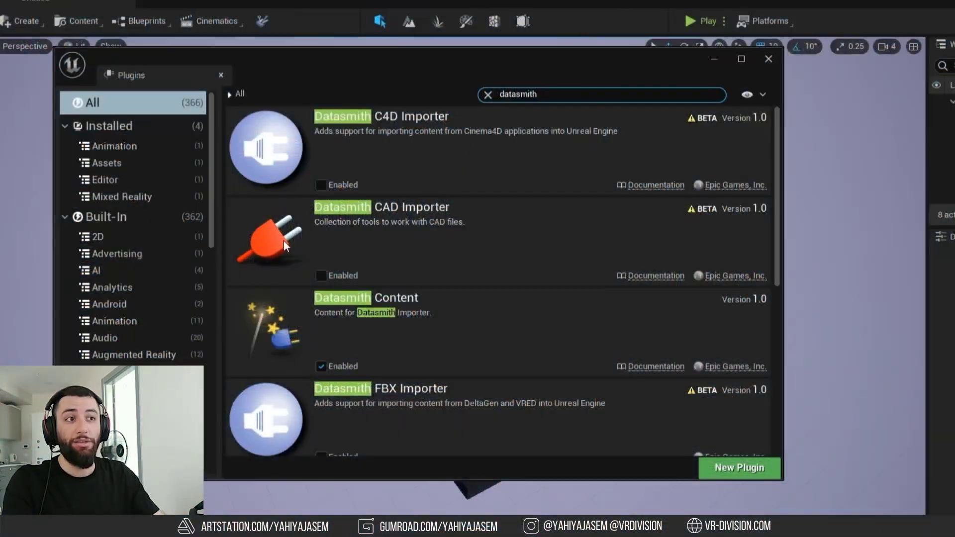
scroll(500, 232, "down", 5)
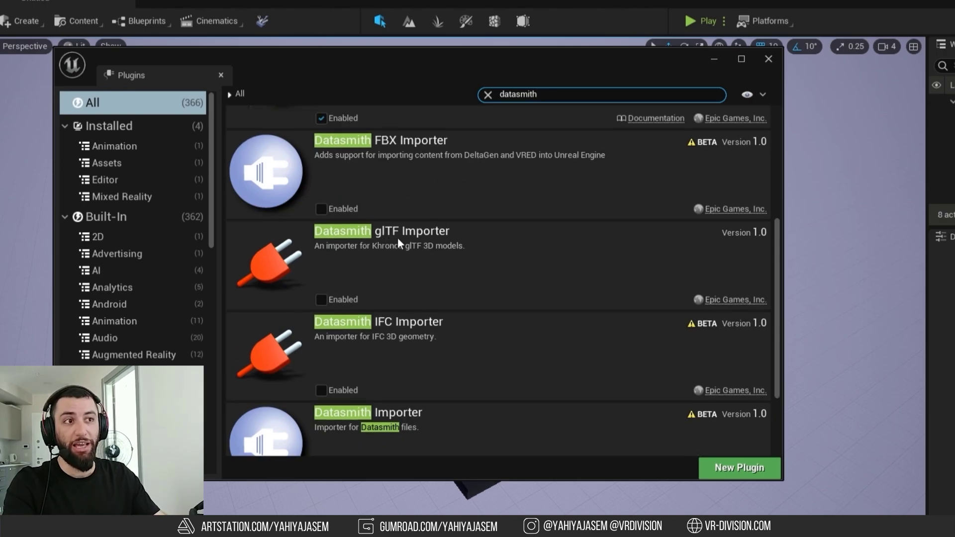
scroll(395, 236, "down", 3)
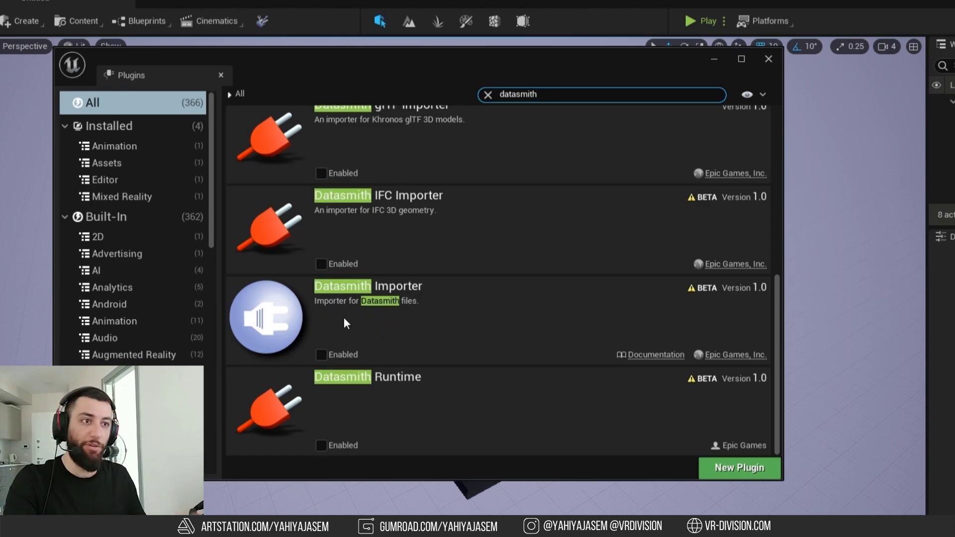
left_click(321, 354)
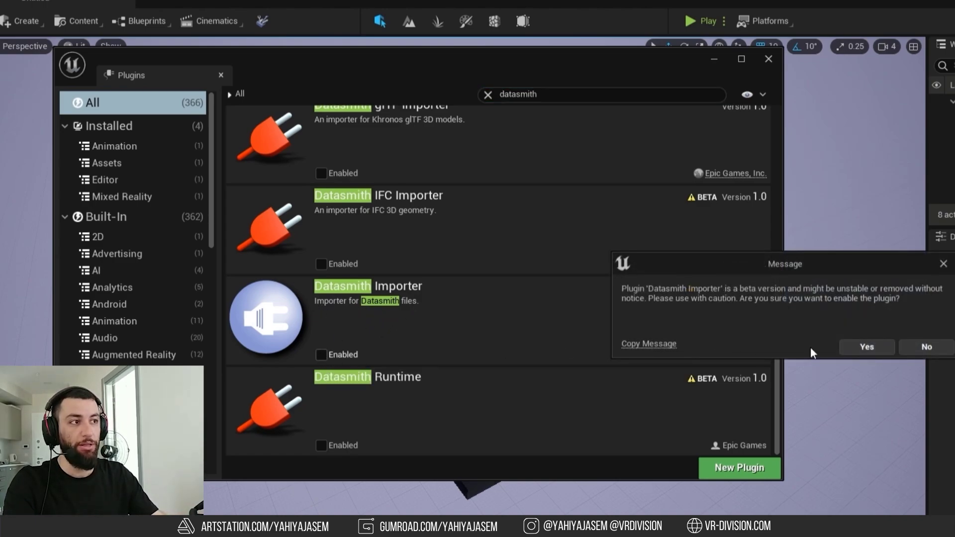
left_click(865, 348)
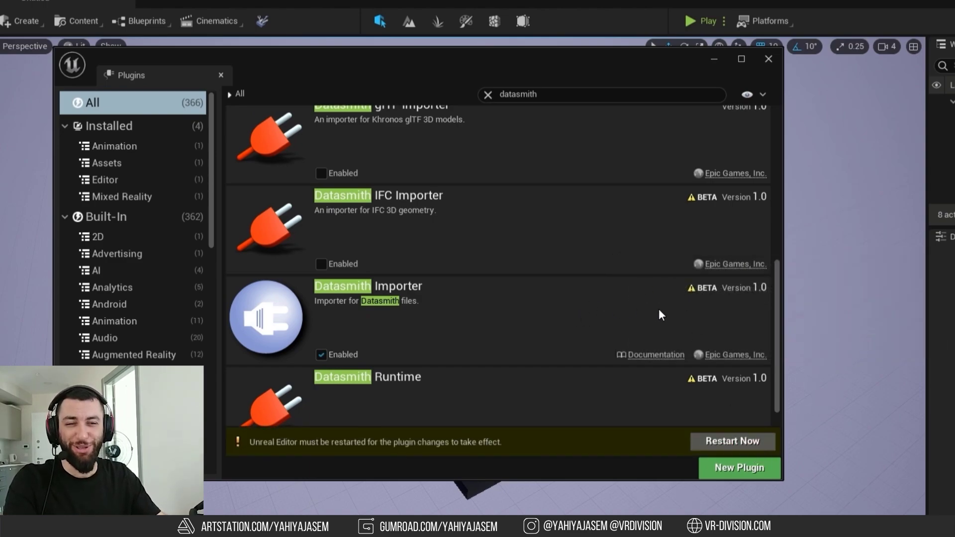
Restart the editor to apply the plugin change without saving the untitled level.
left_click(727, 441)
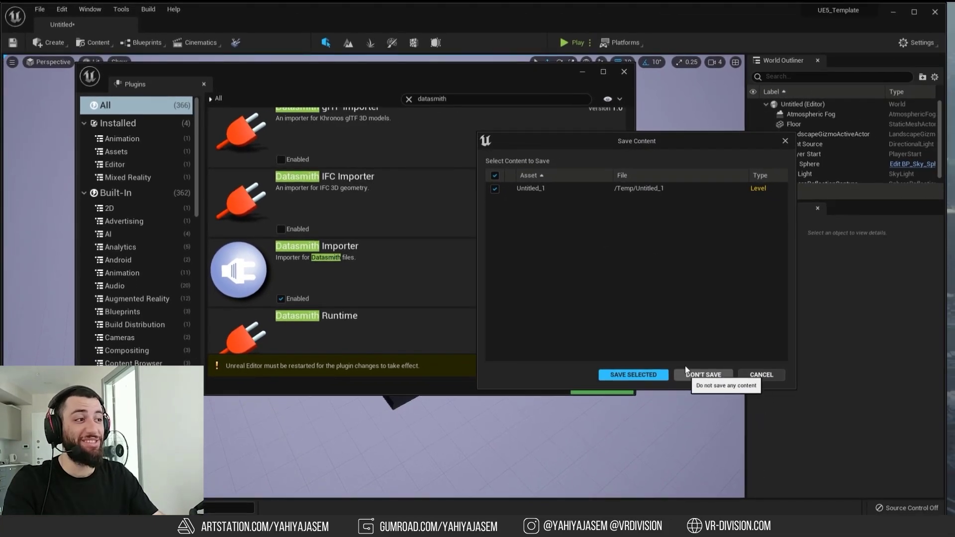
left_click_drag(639, 146, 404, 144)
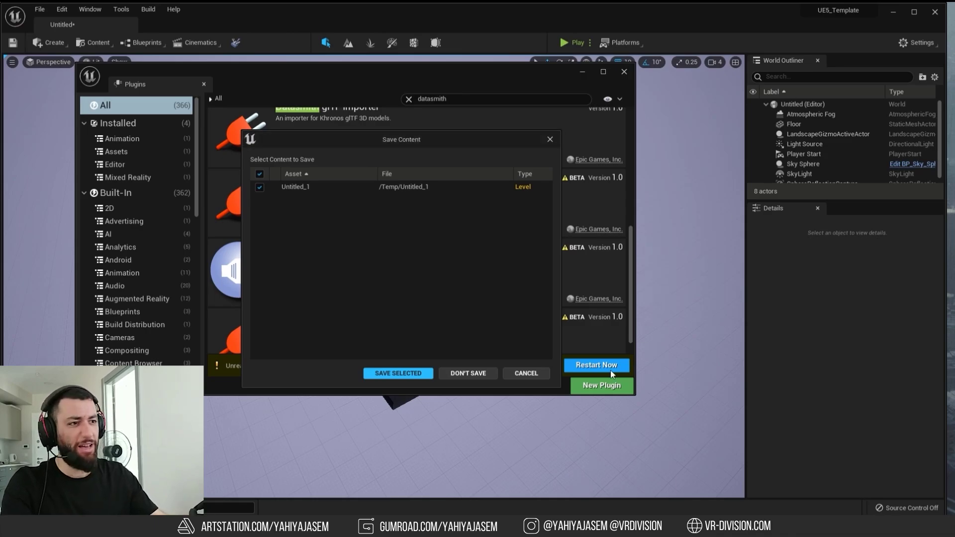
left_click(480, 374)
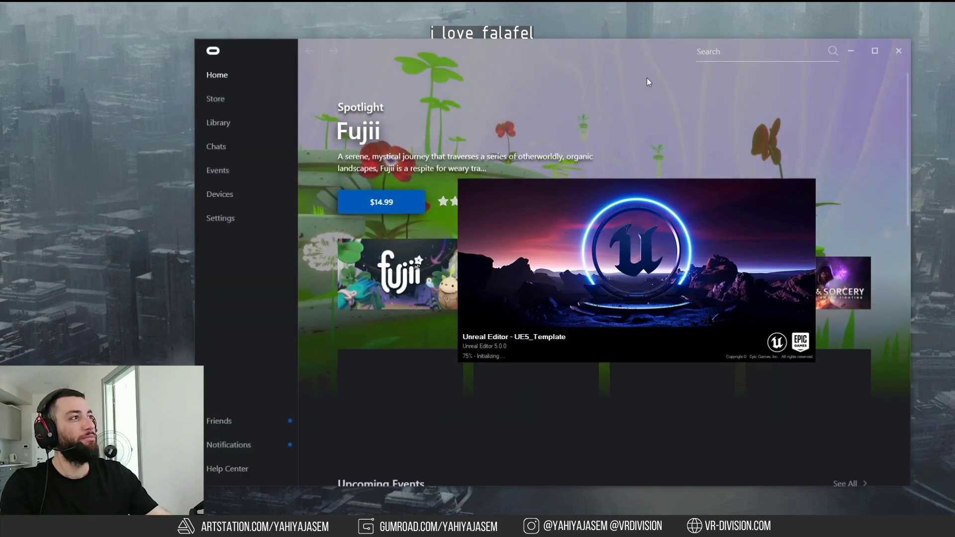
Close the plugins window and check the Content options for the Datasmith import command.
left_click(851, 51)
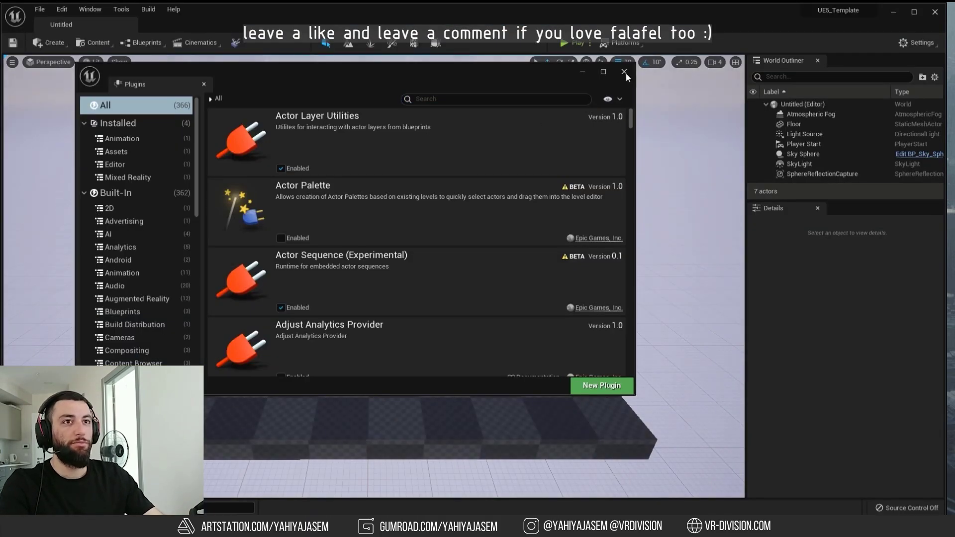
left_click(624, 71)
left_click(90, 41)
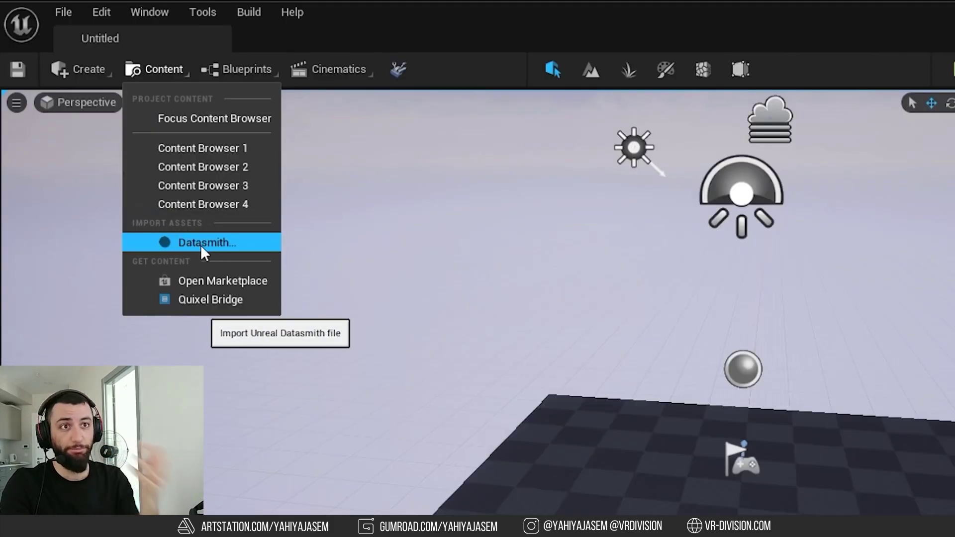
left_click(537, 290)
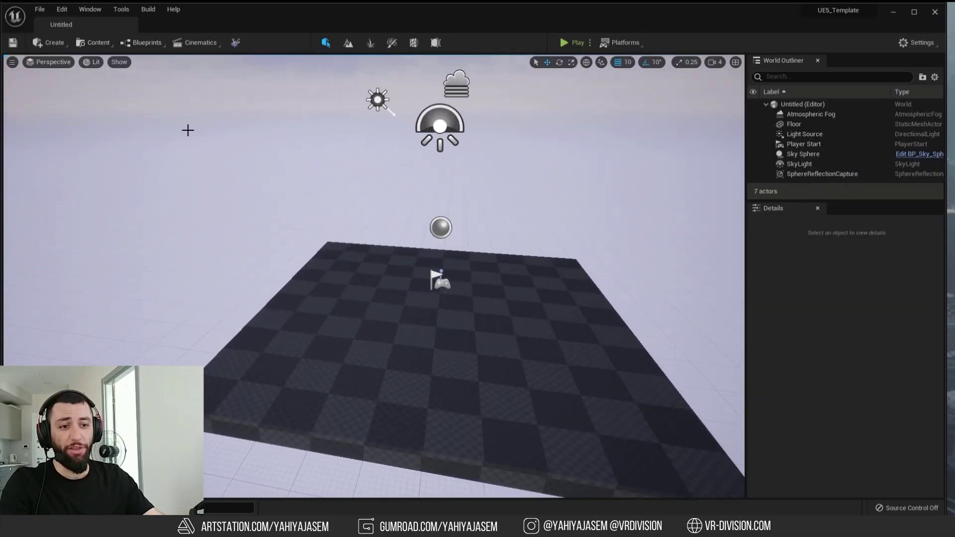
Show the Content Drawer and create a folder named _Projects in the project's Content root.
key("ctrl+space")
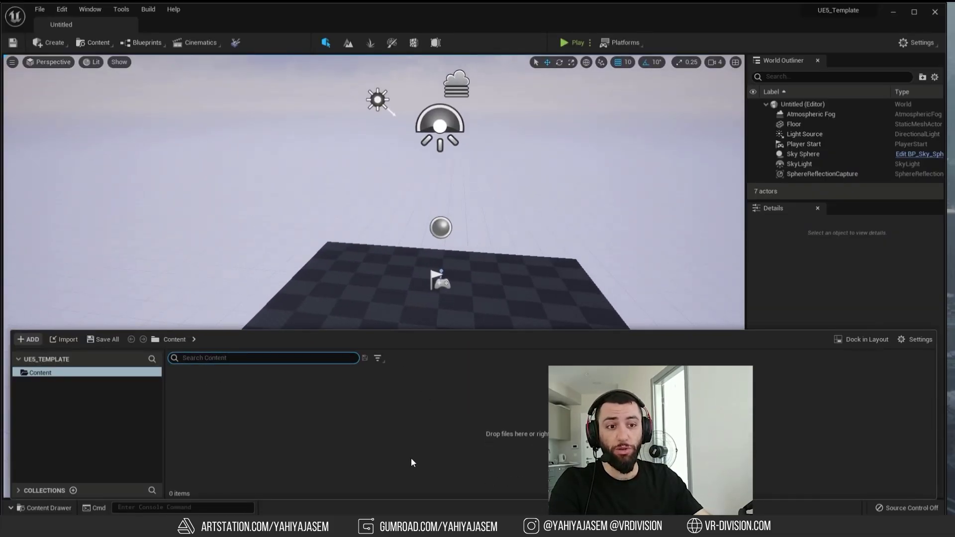
right_click(237, 405)
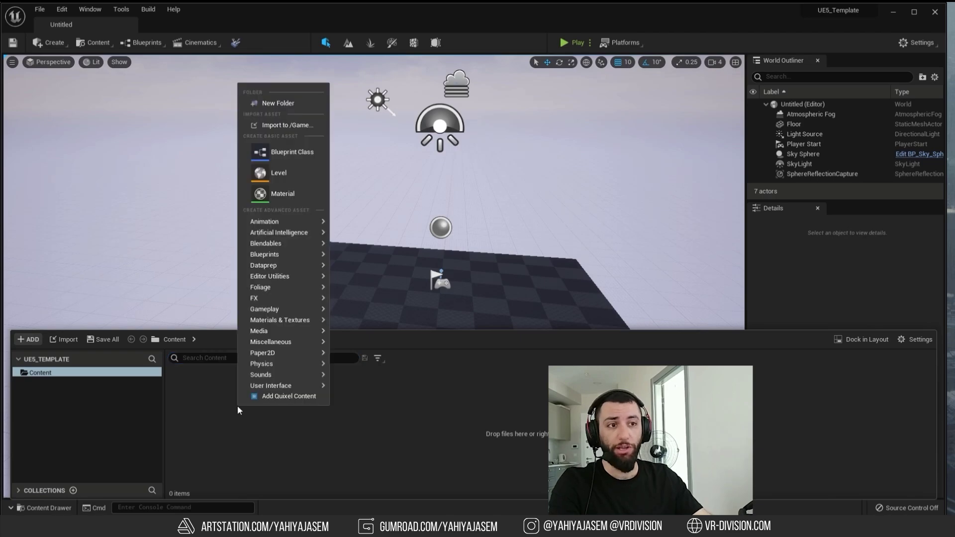
left_click(272, 103)
type("_P")
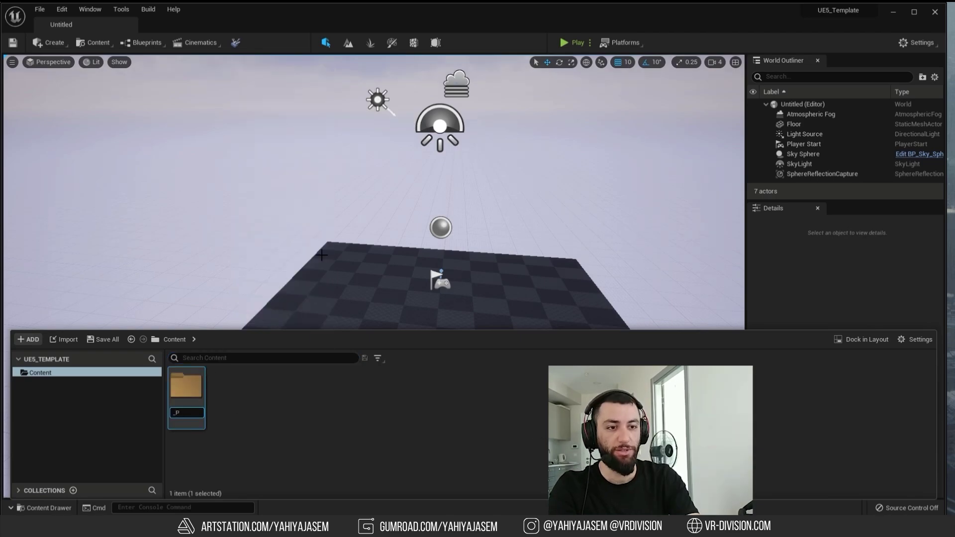
type("rojec")
type("ts")
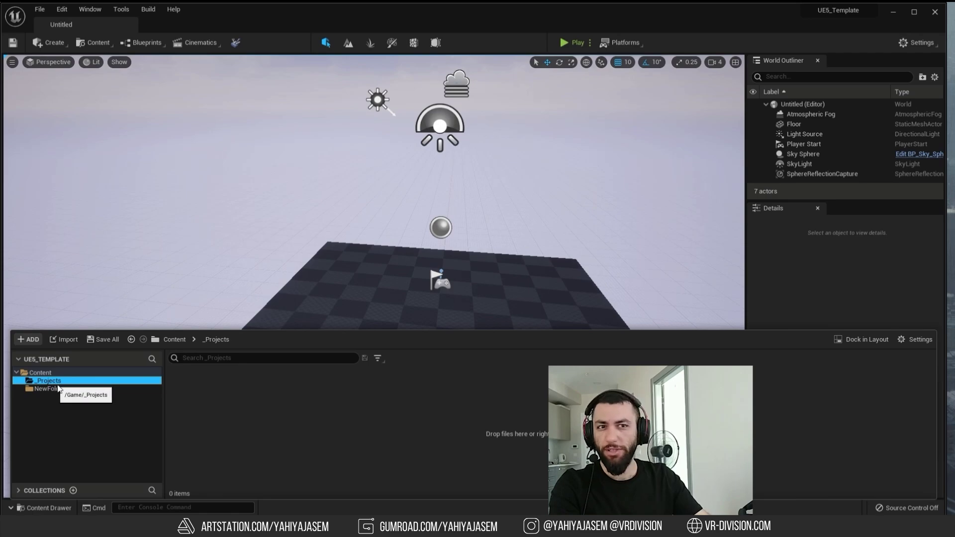
Create a folder named Class_1 inside the _Projects folder.
right_click(205, 400)
left_click(248, 98)
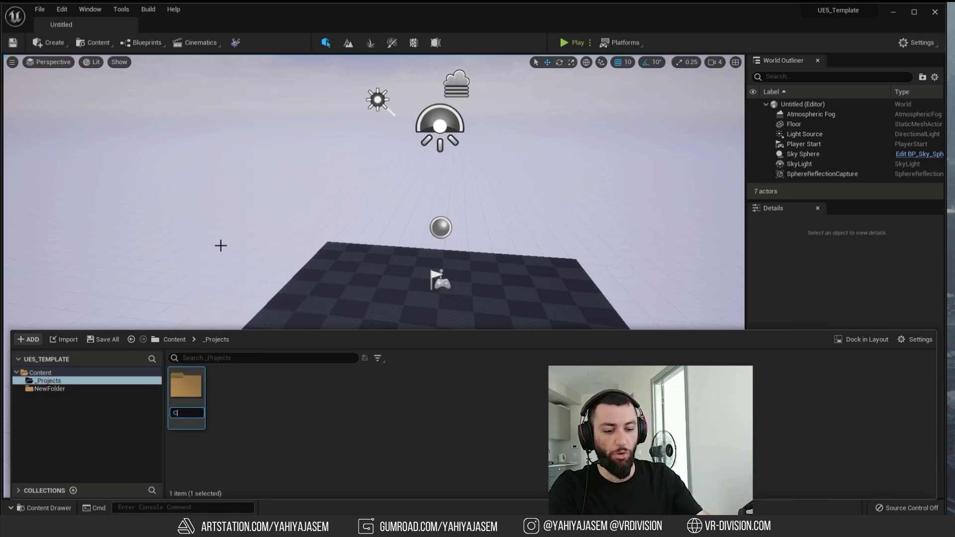
type("Class_1")
key("Return")
Create two folders named DT and Maps inside the Class_1 folder.
double_click(199, 378)
type("DT")
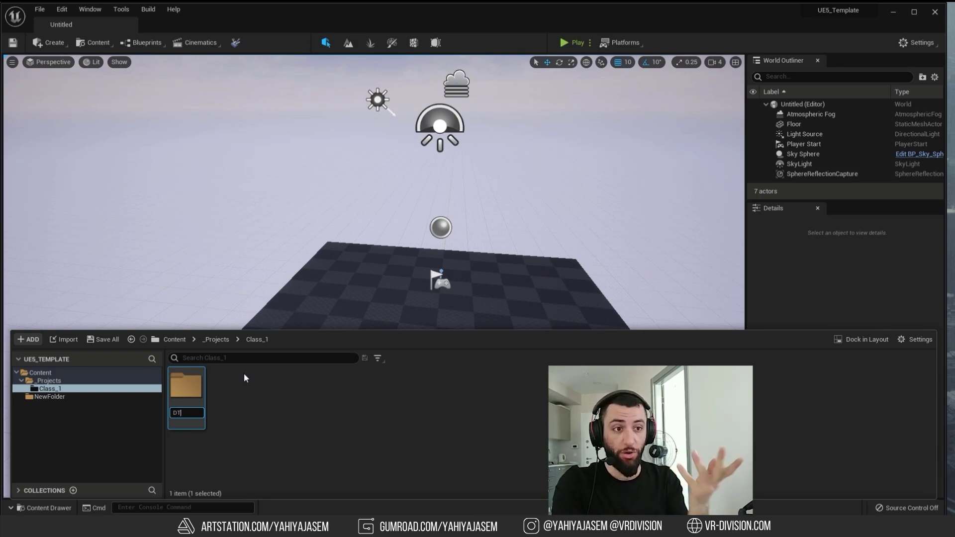
key("Return")
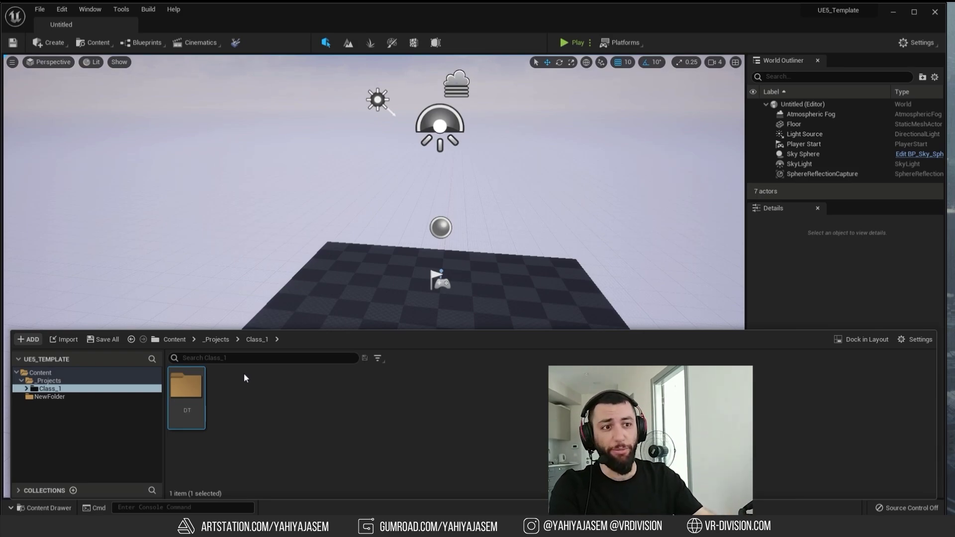
right_click(244, 374)
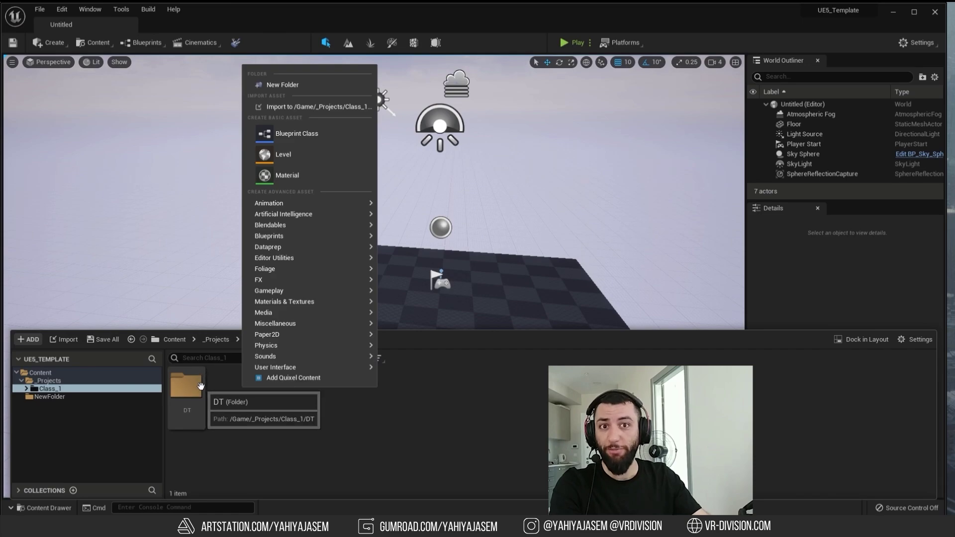
left_click(303, 88)
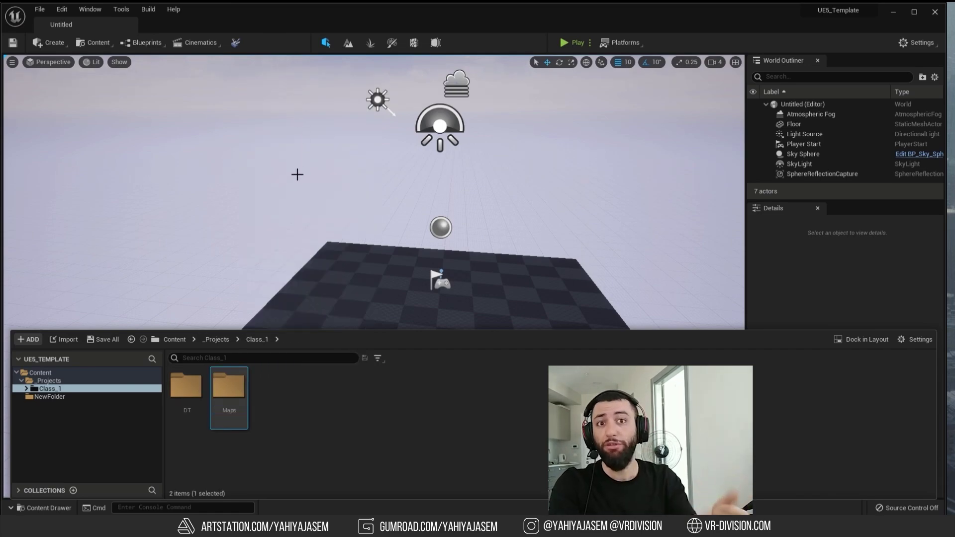
Create a new level asset inside the Maps folder.
double_click(239, 403)
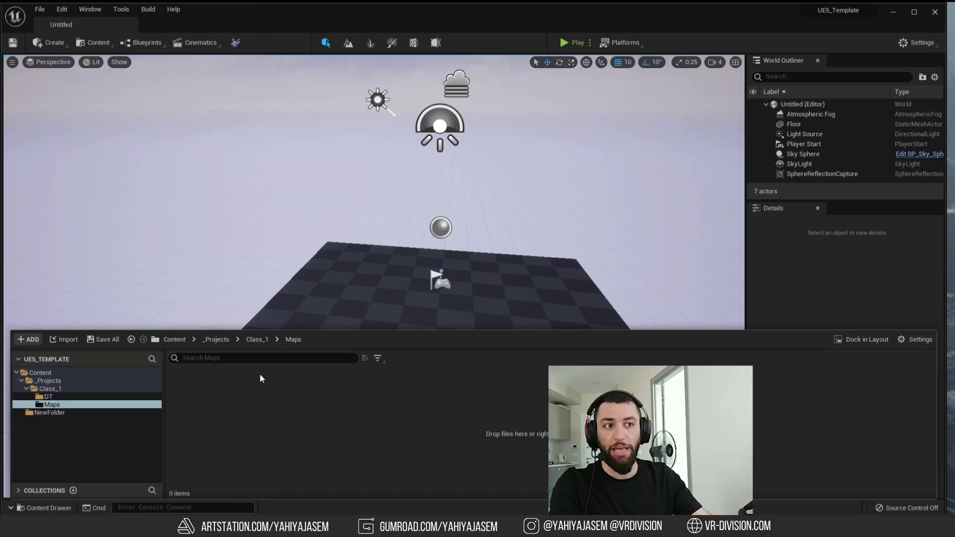
right_click(260, 398)
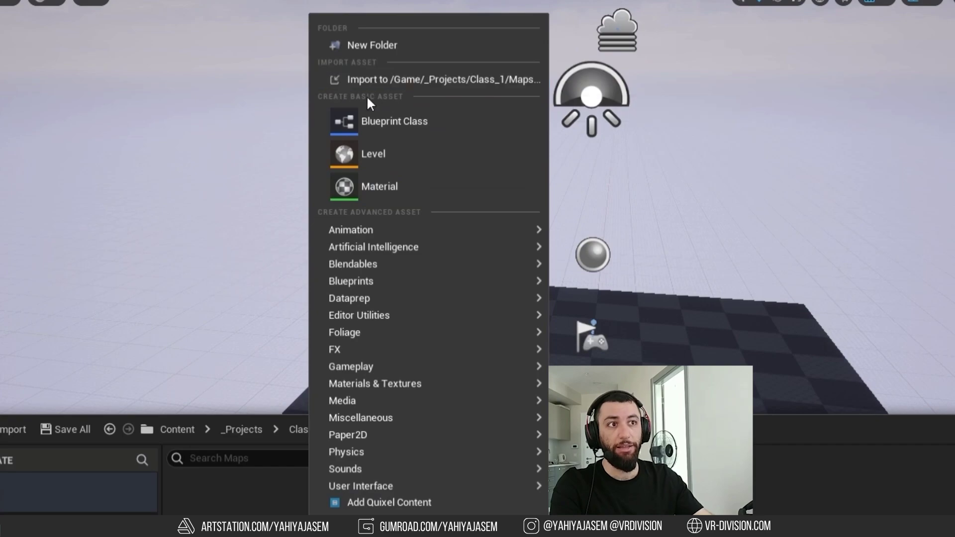
left_click(401, 154)
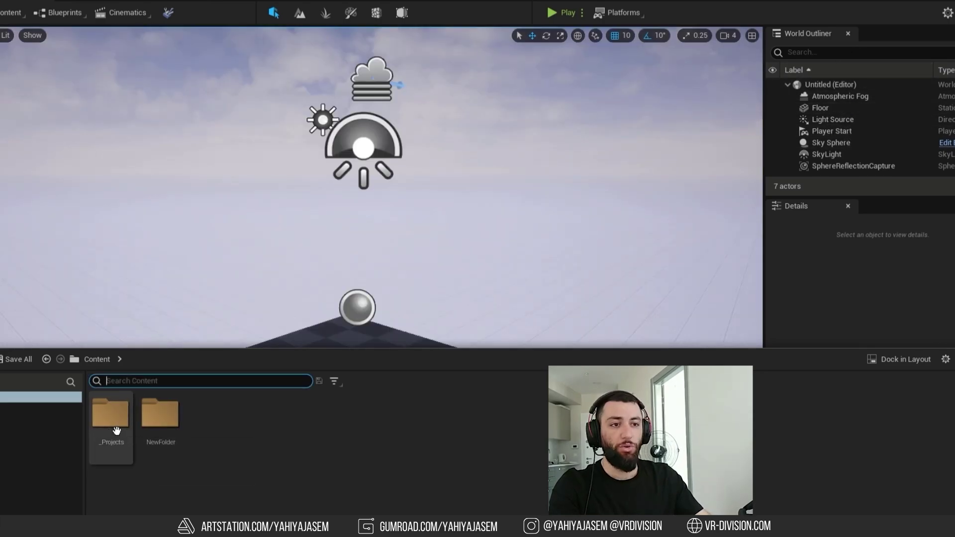
double_click(115, 413)
double_click(138, 401)
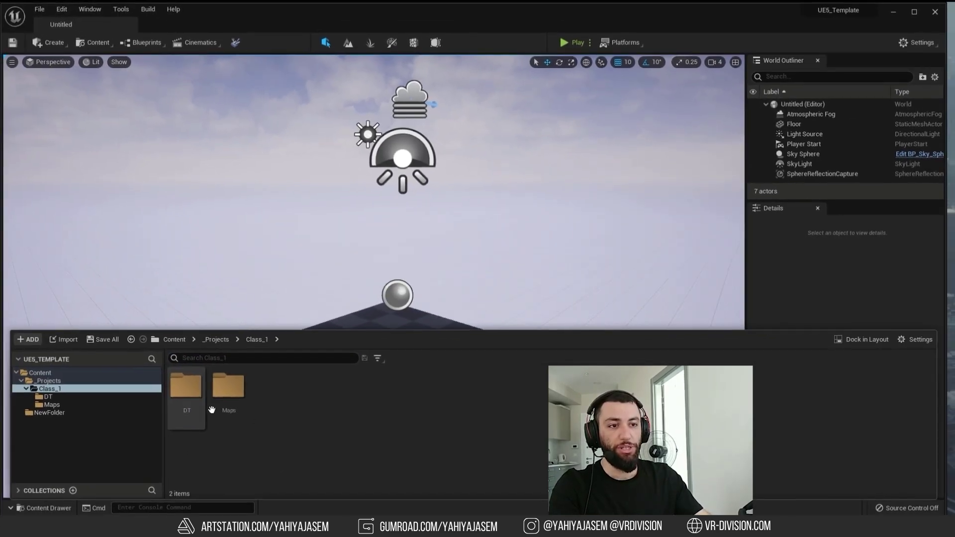
Rename the new level asset in the Maps folder as MainLevel.
double_click(230, 392)
left_click(199, 402)
key("F2")
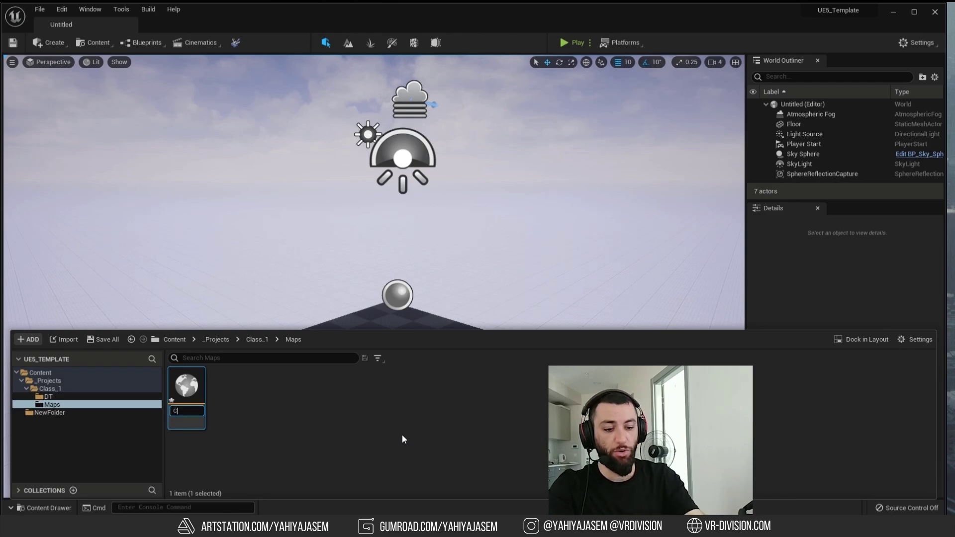
key("BackSpace")
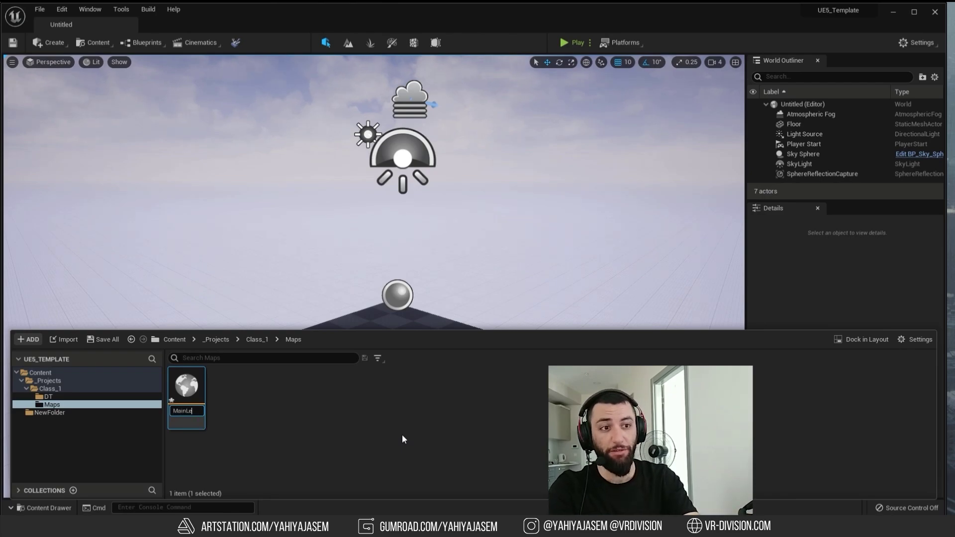
type("MainLevel")
key("Return")
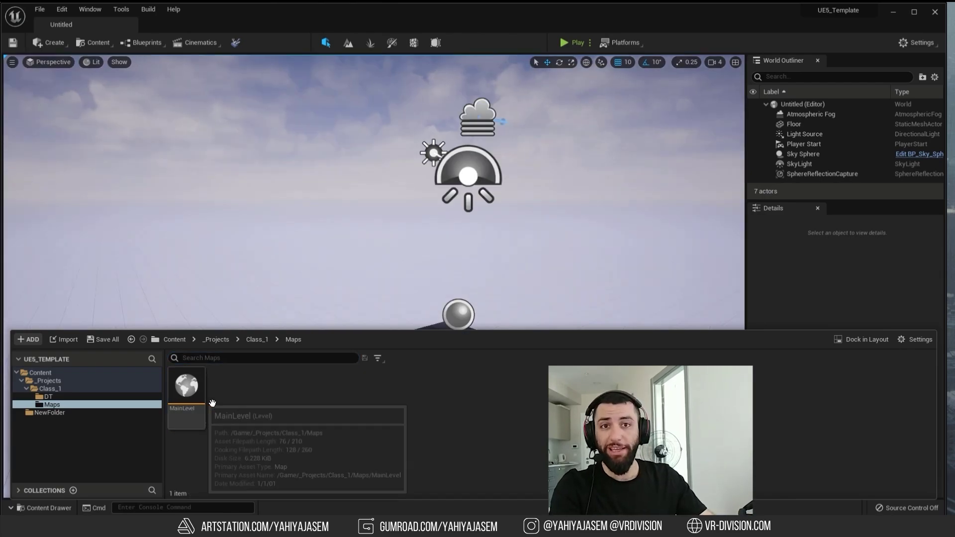
Start a new level so that its template choices are shown.
right_click(279, 413)
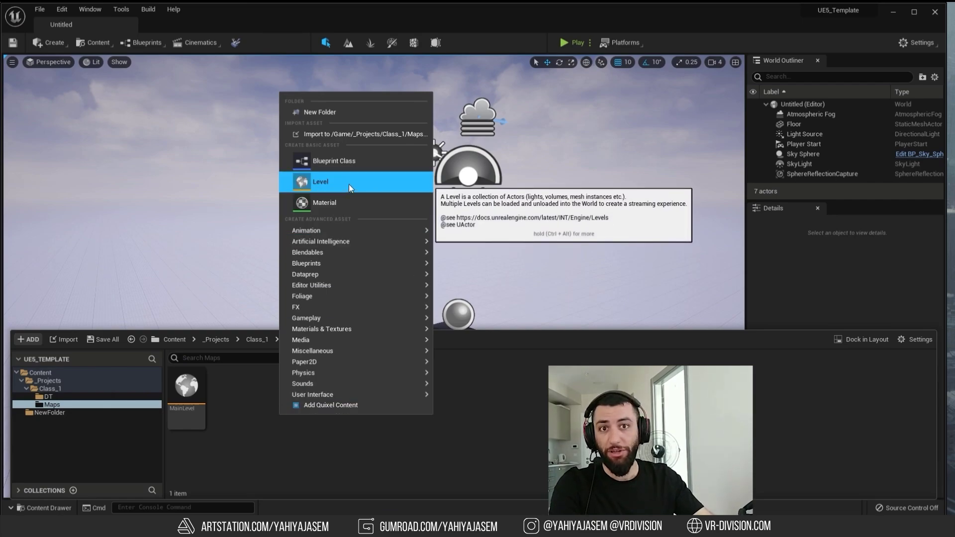
left_click(157, 208)
right_click_drag(167, 224, 180, 223)
key("ctrl+n")
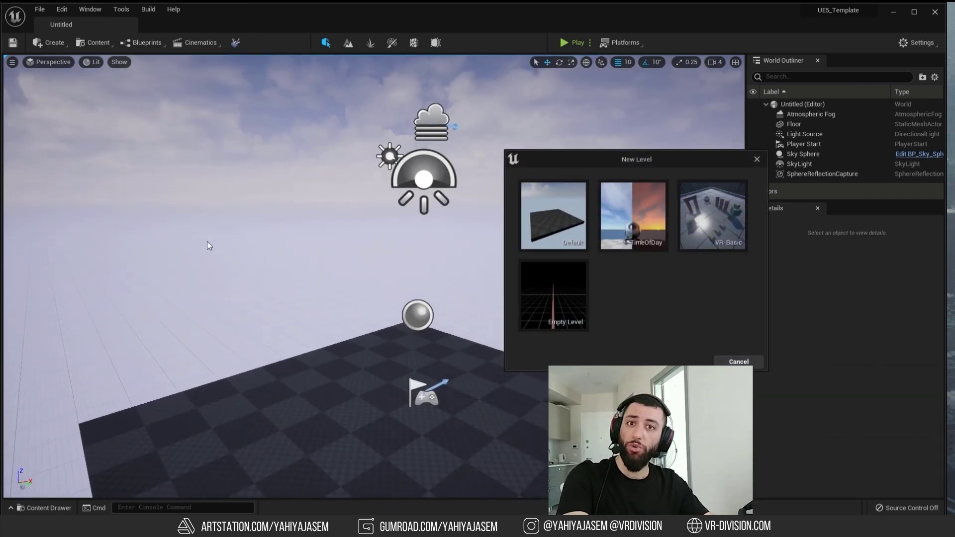
left_click_drag(601, 167, 336, 142)
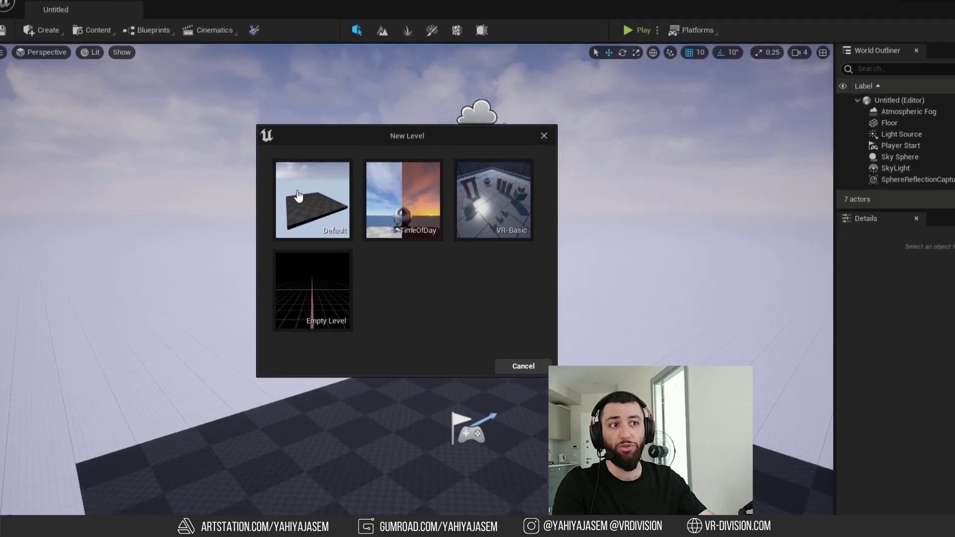
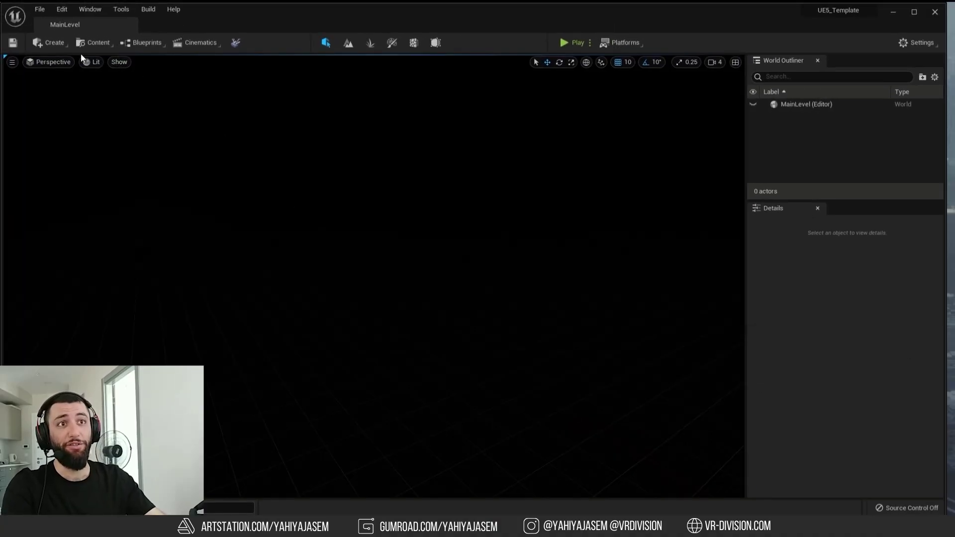
Choose Architecture.udatasmith for the Datasmith import and set the Class_1 project's DT folder as its destination.
left_click(93, 43)
left_click(127, 145)
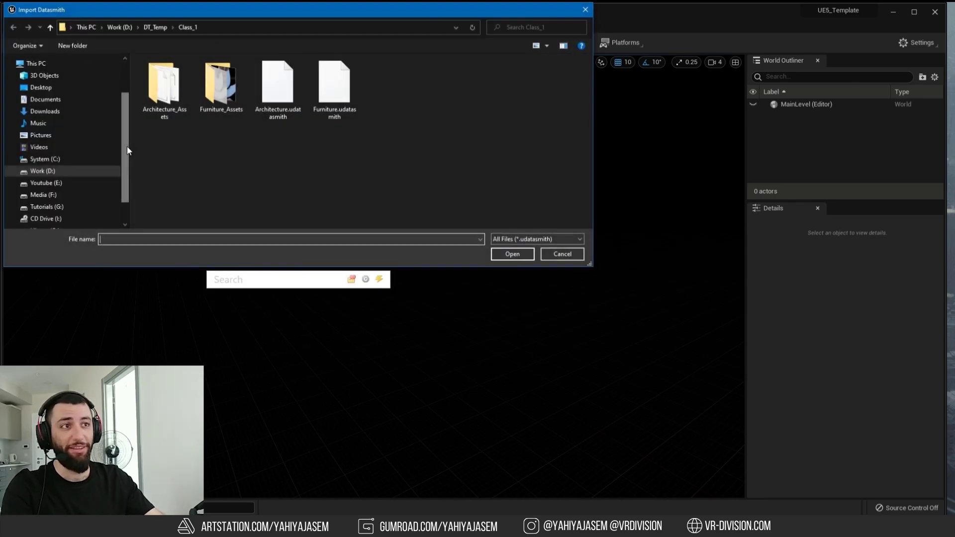
left_click(280, 88)
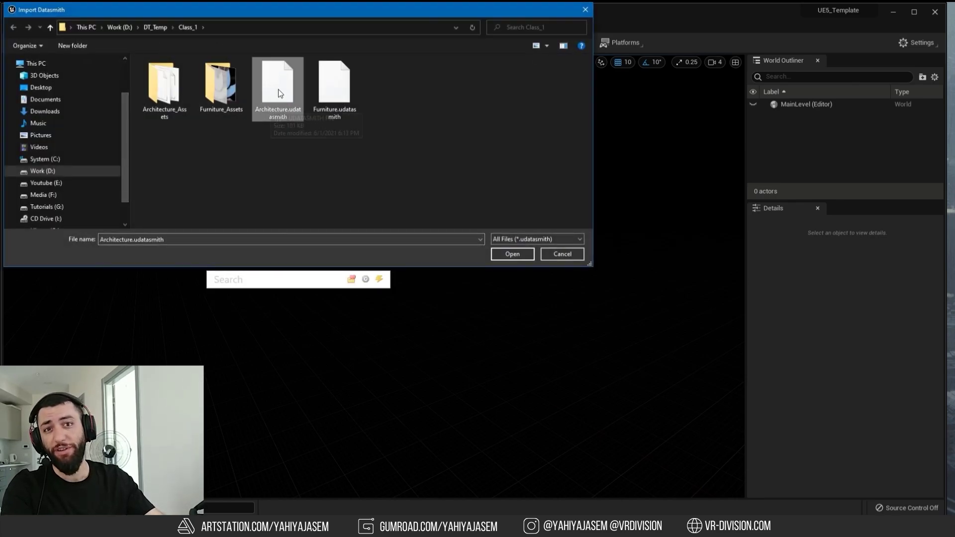
left_click(502, 253)
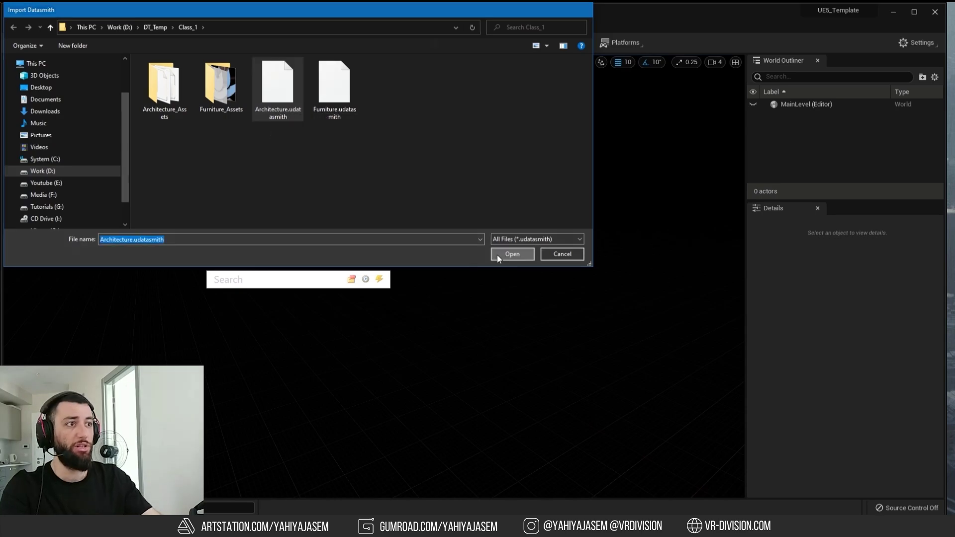
left_click(232, 186)
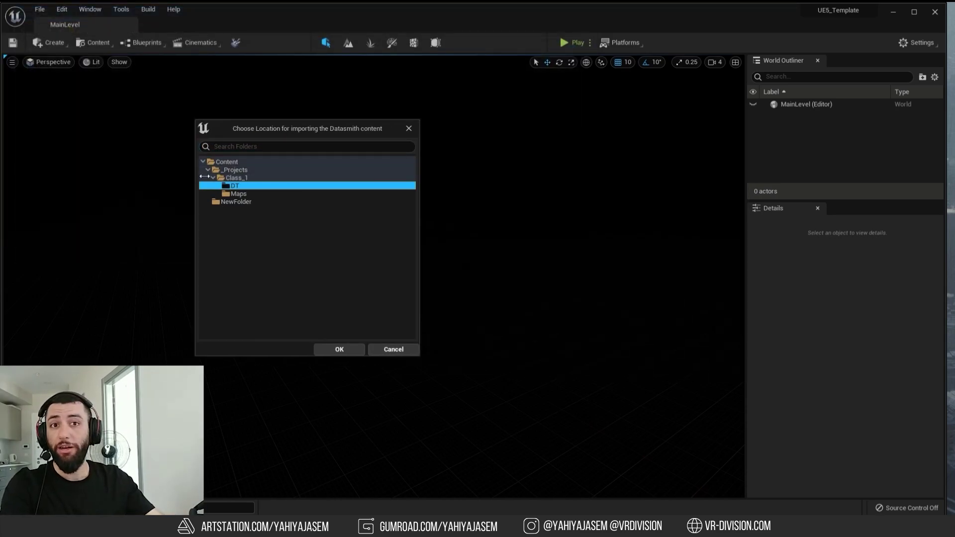
left_click(339, 349)
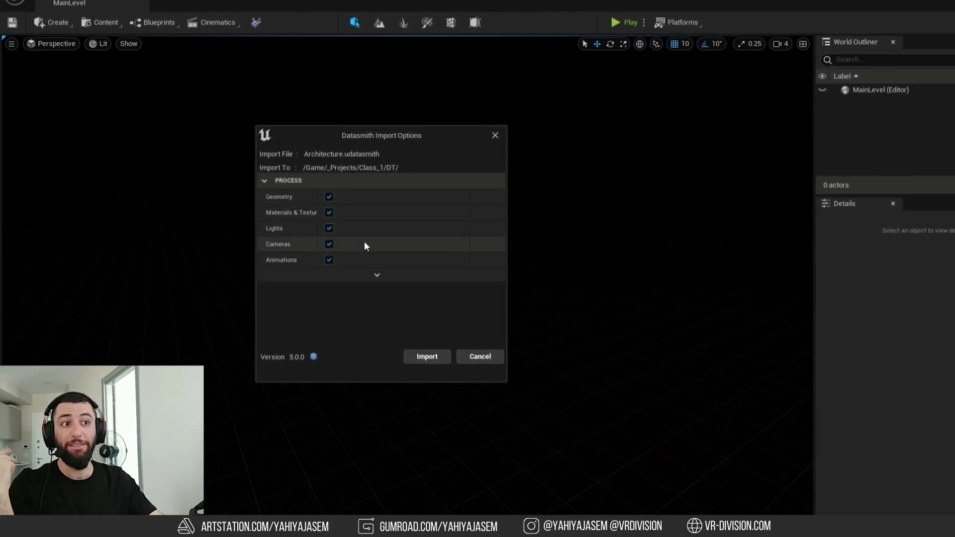
Set the static mesh import options to a minimum lightmap resolution of 16 and a maximum of 64.
left_click(378, 278)
left_click(380, 297)
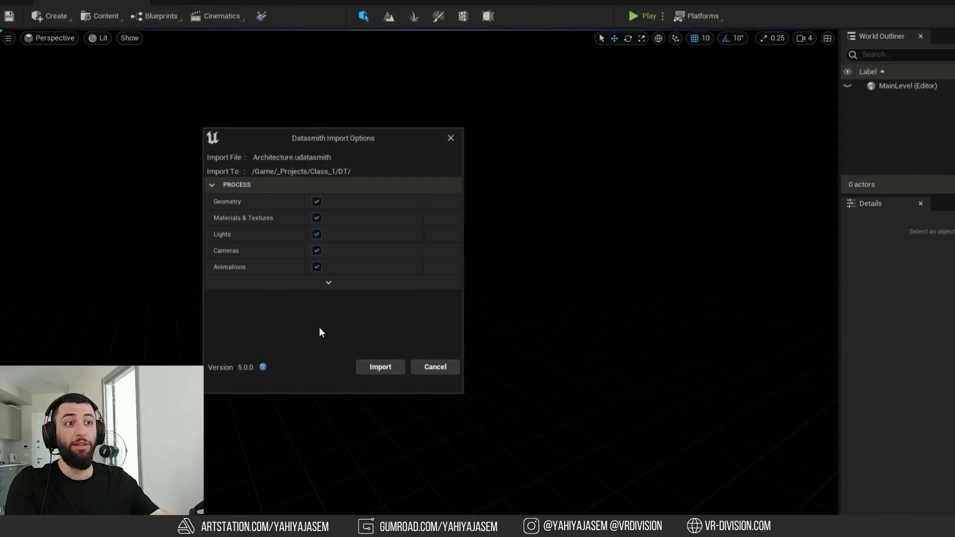
left_click(329, 283)
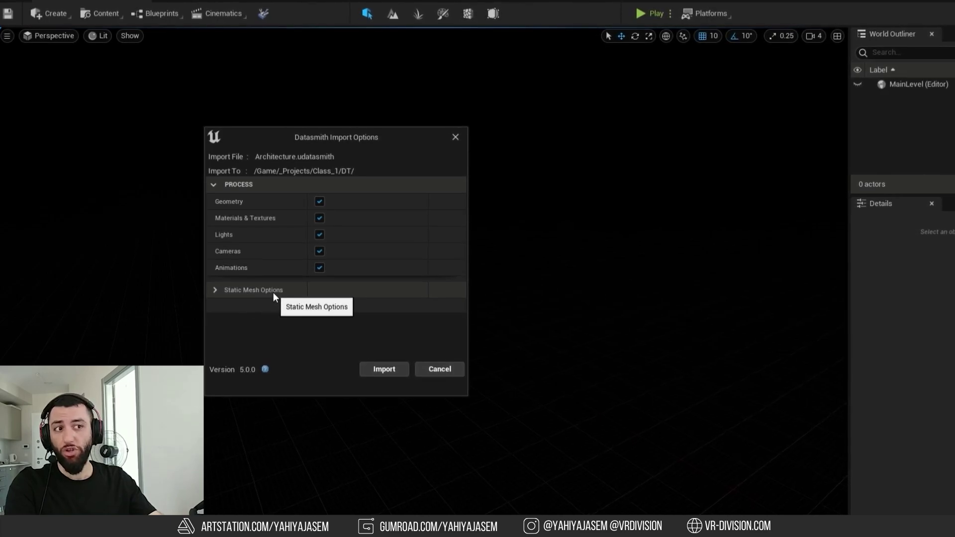
left_click(215, 291)
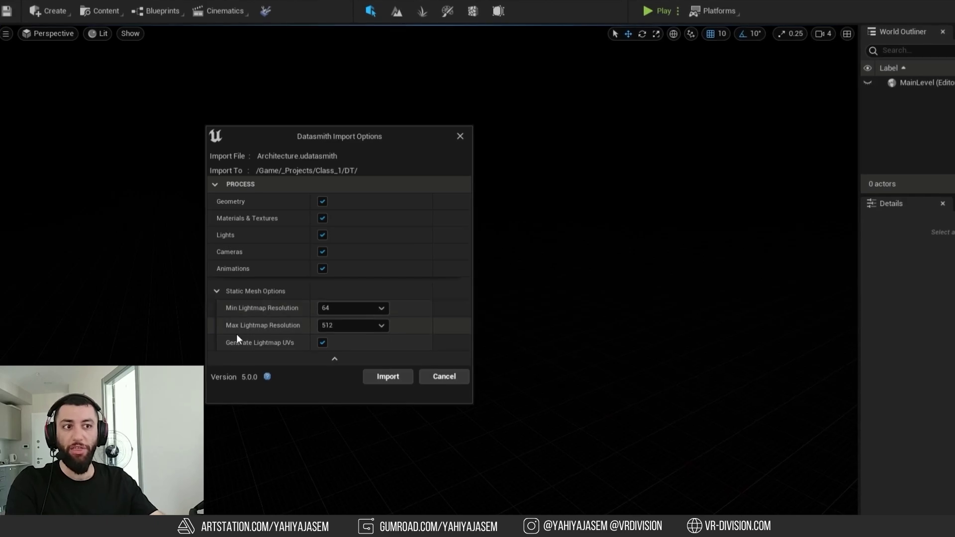
left_click(339, 310)
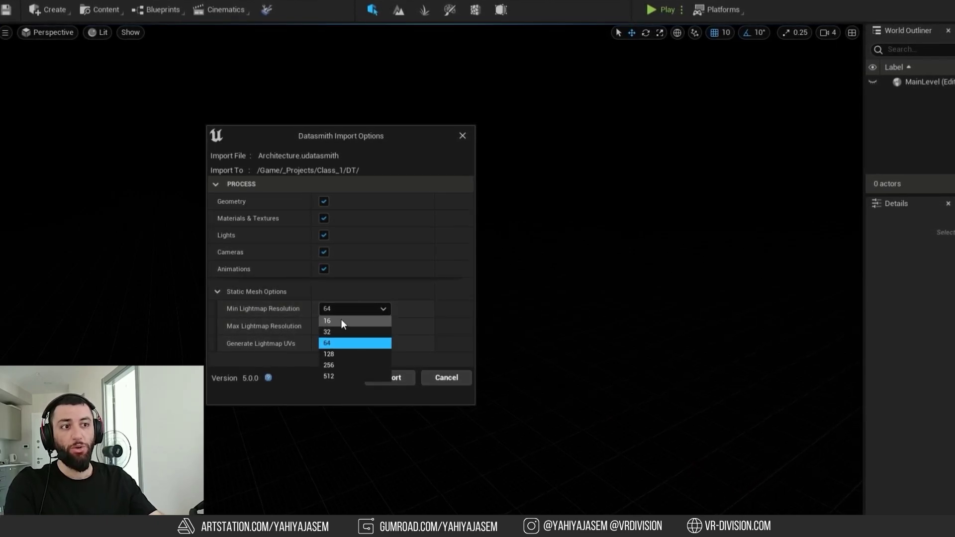
left_click(342, 321)
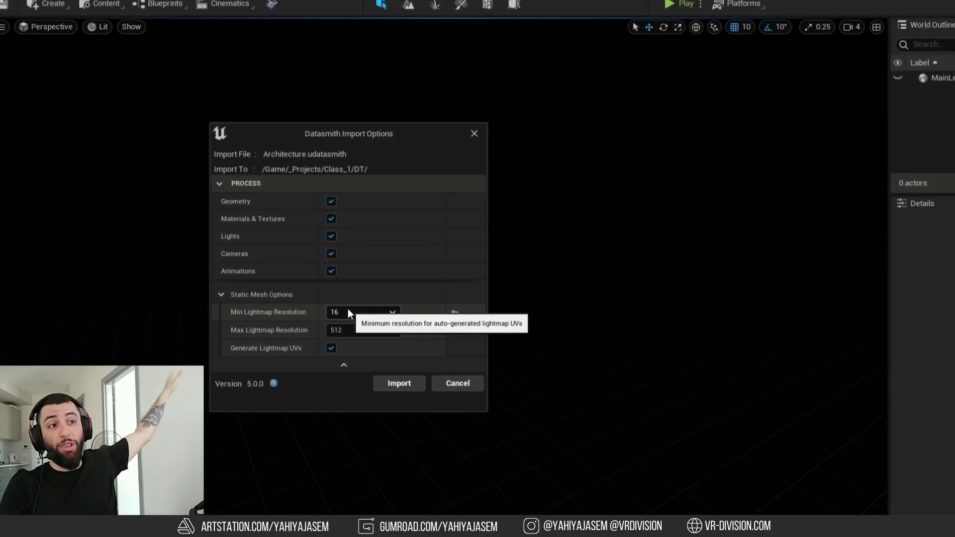
left_click(356, 332)
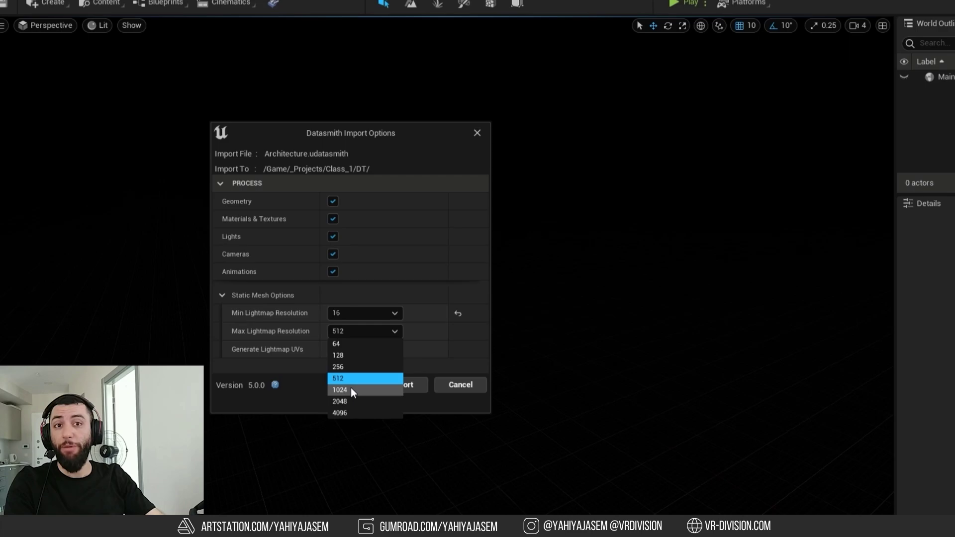
left_click(344, 344)
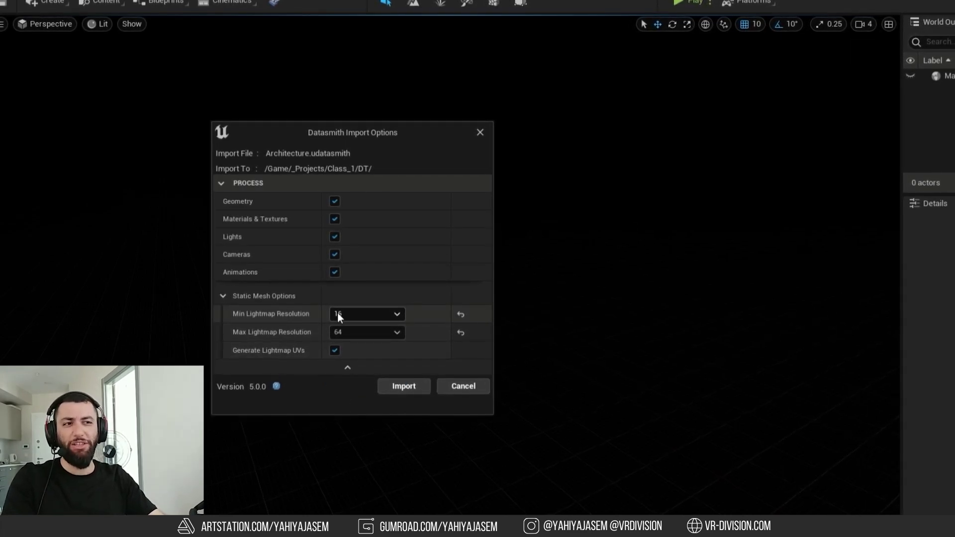
left_click(337, 314)
left_click(352, 313)
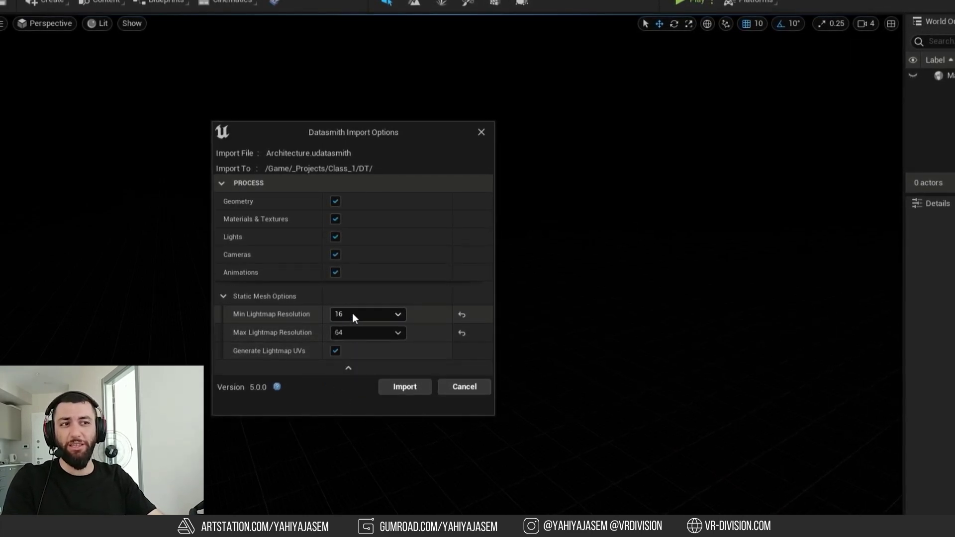
left_click(347, 329)
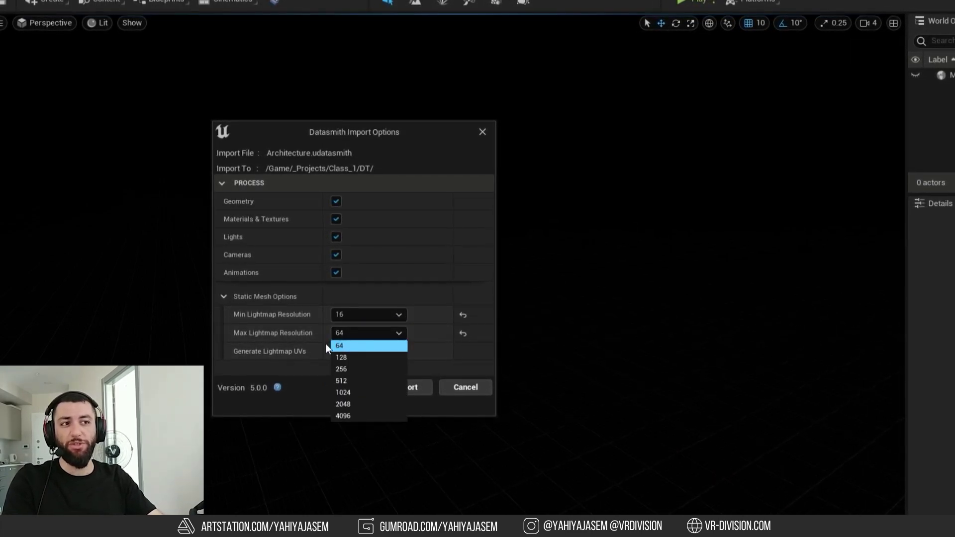
left_click(354, 347)
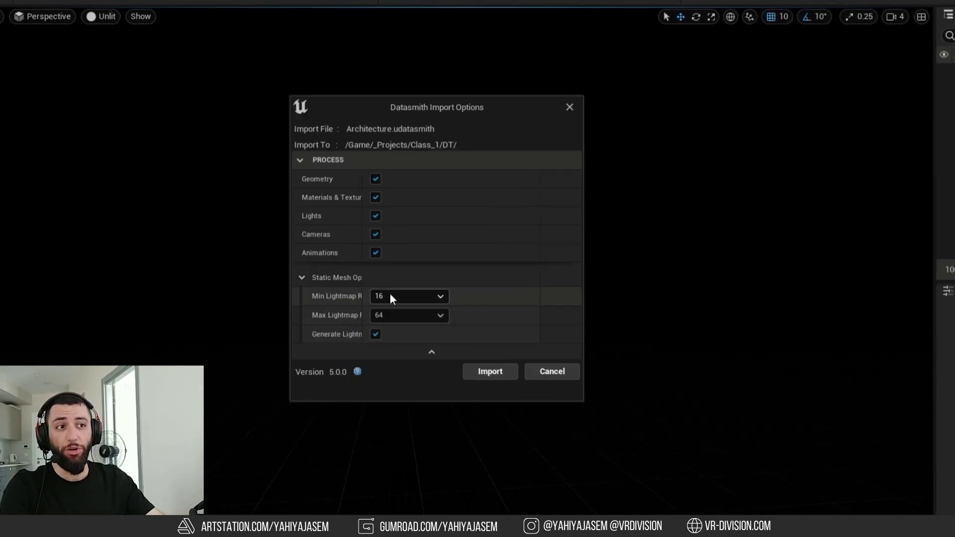
Exclude materials and textures, lights, cameras and animations, and import only the geometry of the Architecture file.
left_click(431, 353)
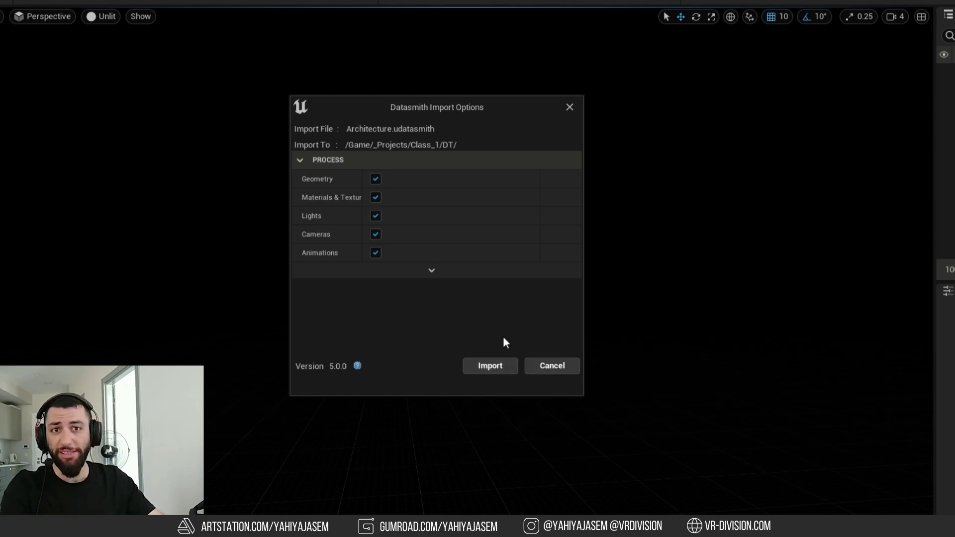
left_click(376, 198)
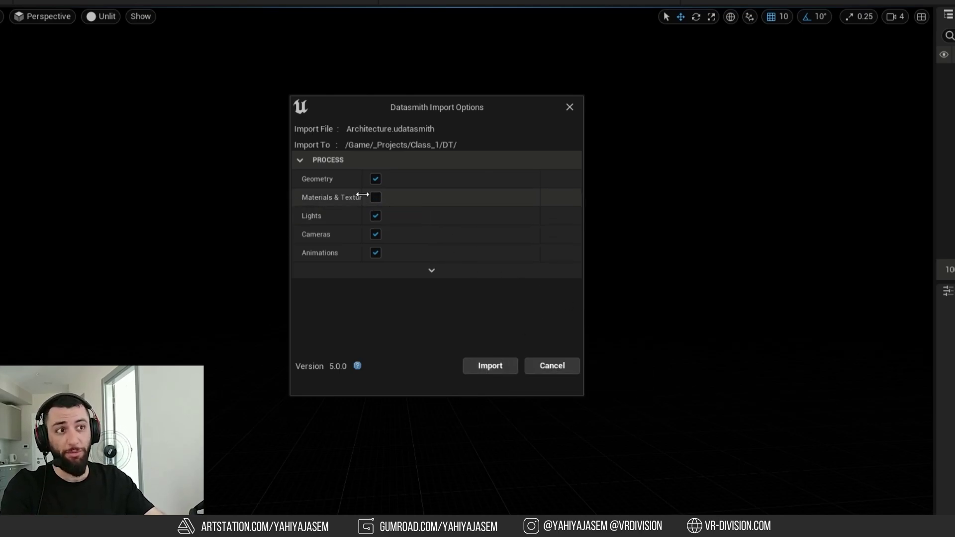
left_click(376, 216)
left_click(376, 234)
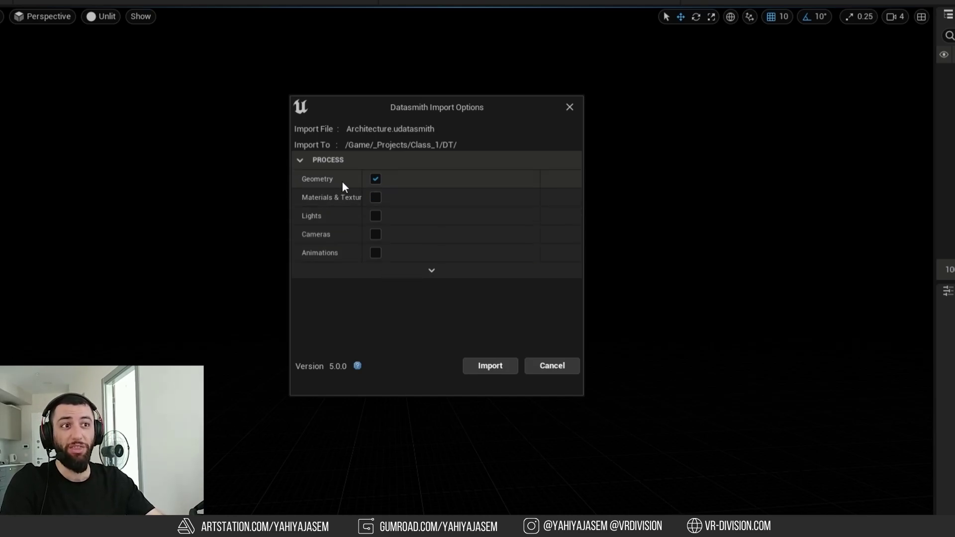
left_click(498, 366)
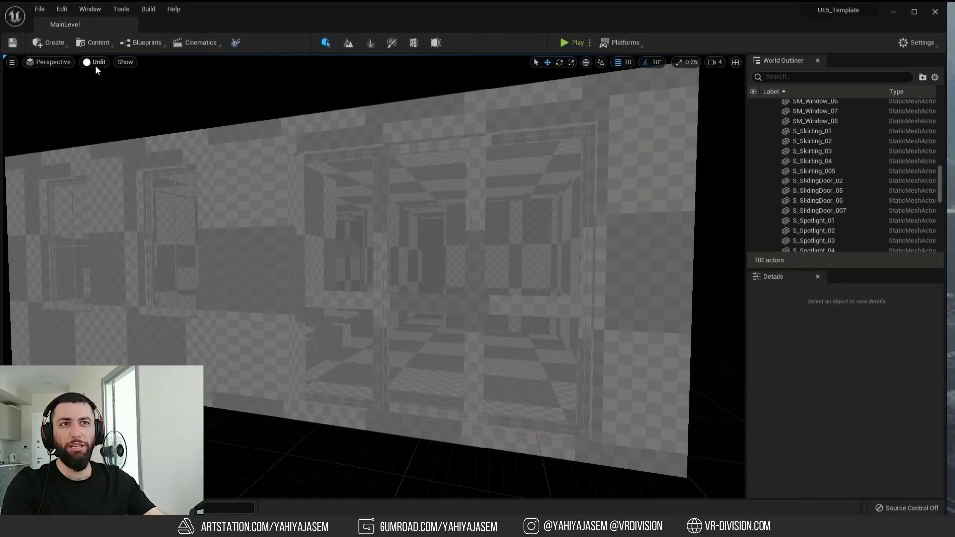
Compare the viewport in Lit and Unlit modes and examine the imported apartment's interior in Unlit mode.
left_click(95, 62)
left_click(101, 82)
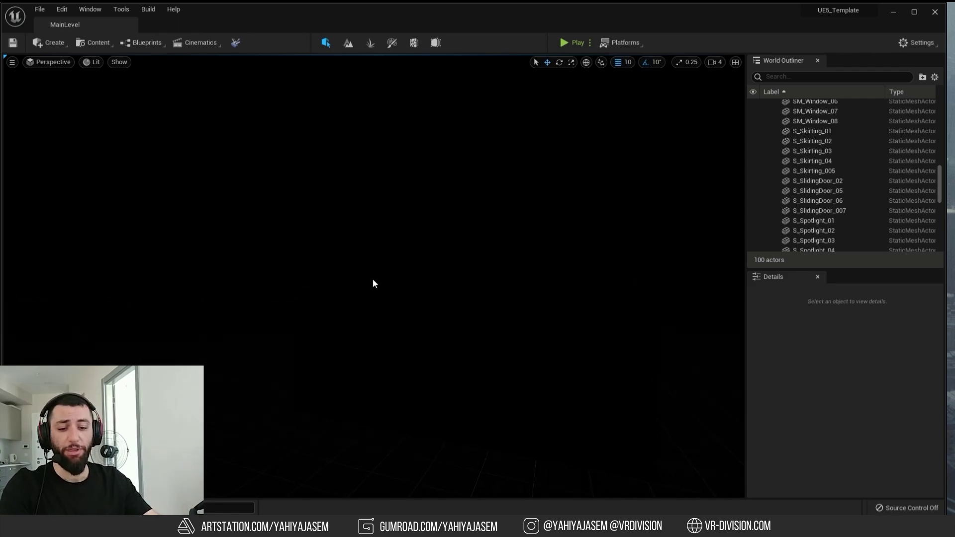
key("alt+3")
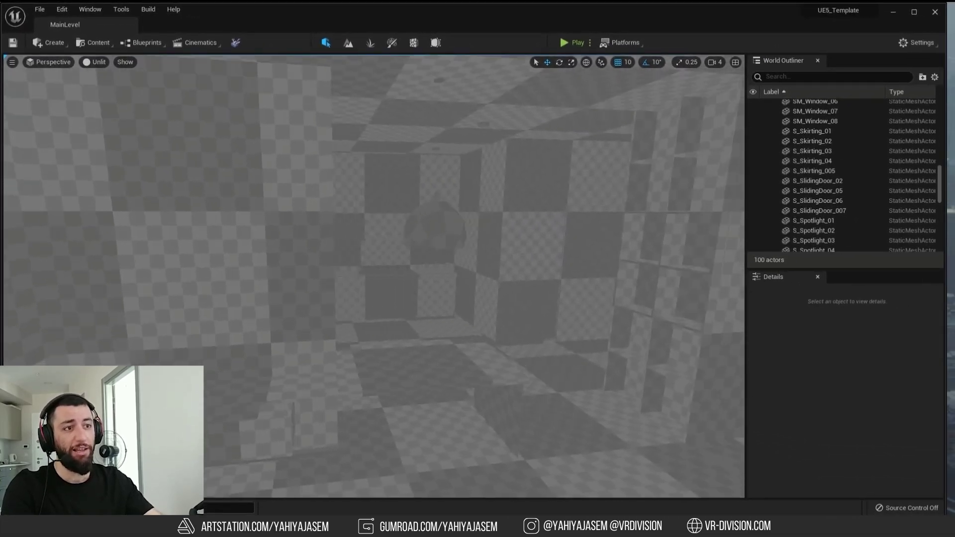
right_click_drag(374, 276, 130, 219)
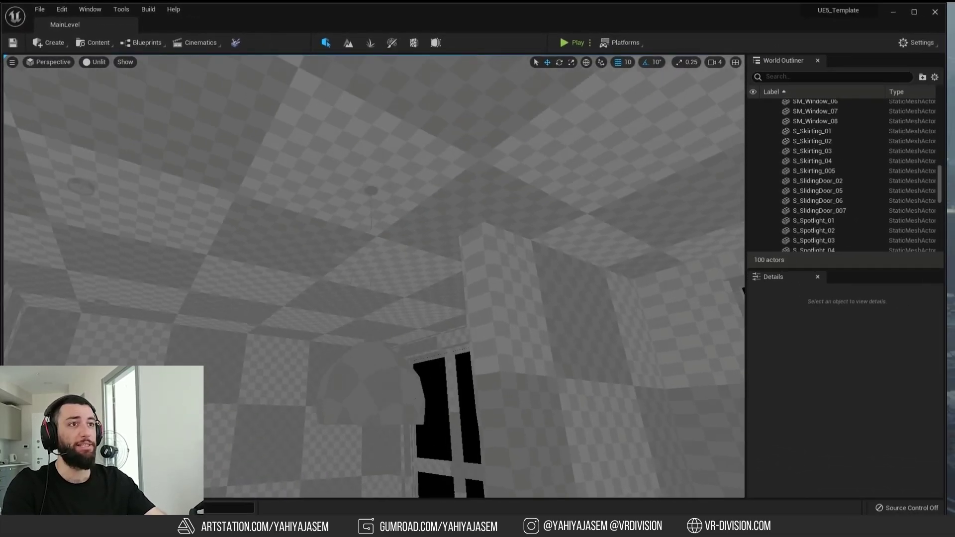
right_click_drag(371, 198, 414, 208)
right_click_drag(431, 277, 288, 254)
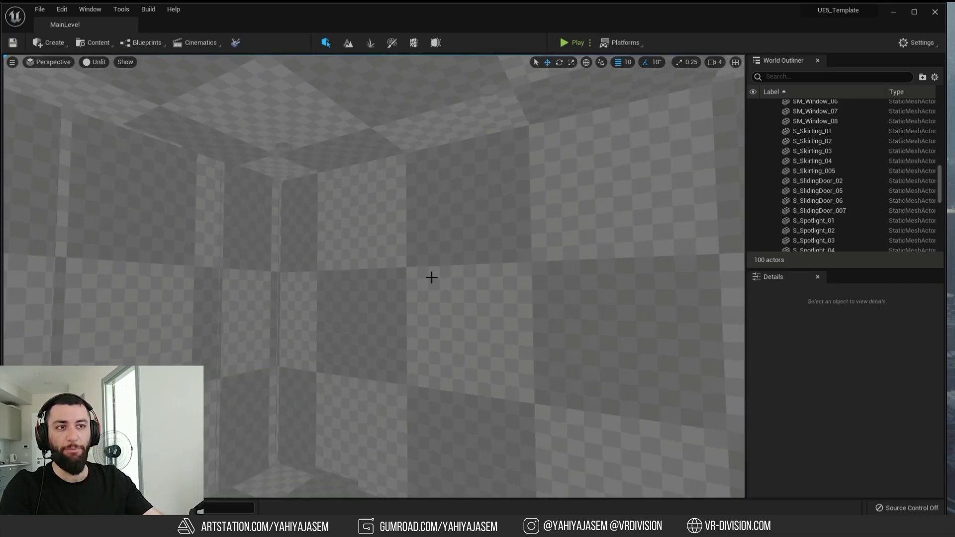
right_click_drag(427, 220, 279, 224)
right_click_drag(432, 215, 438, 212)
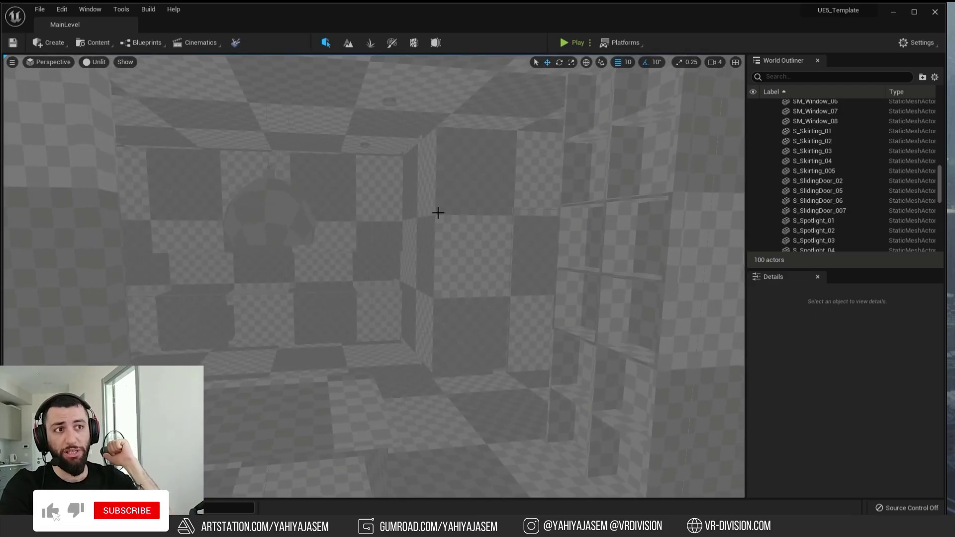
right_click_drag(445, 209, 388, 271)
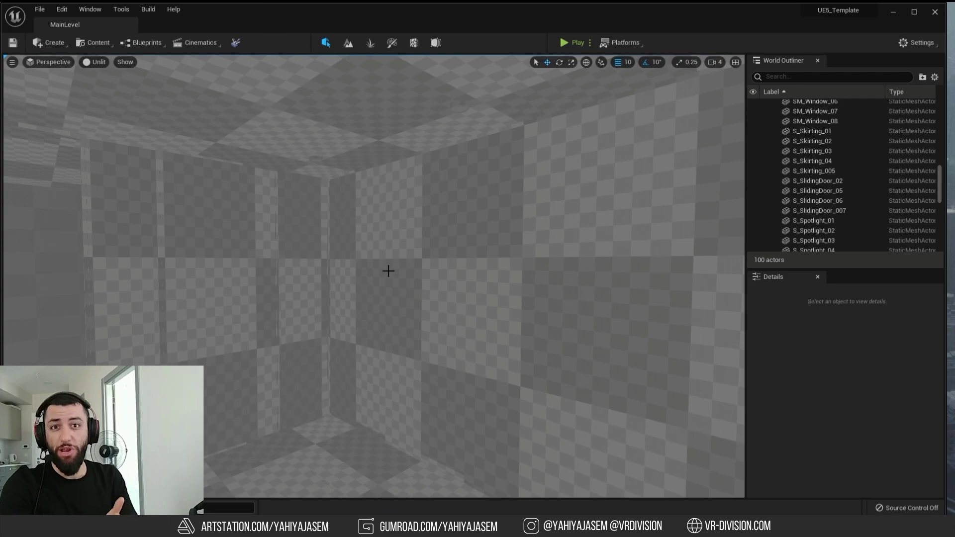
right_click_drag(387, 270, 437, 293)
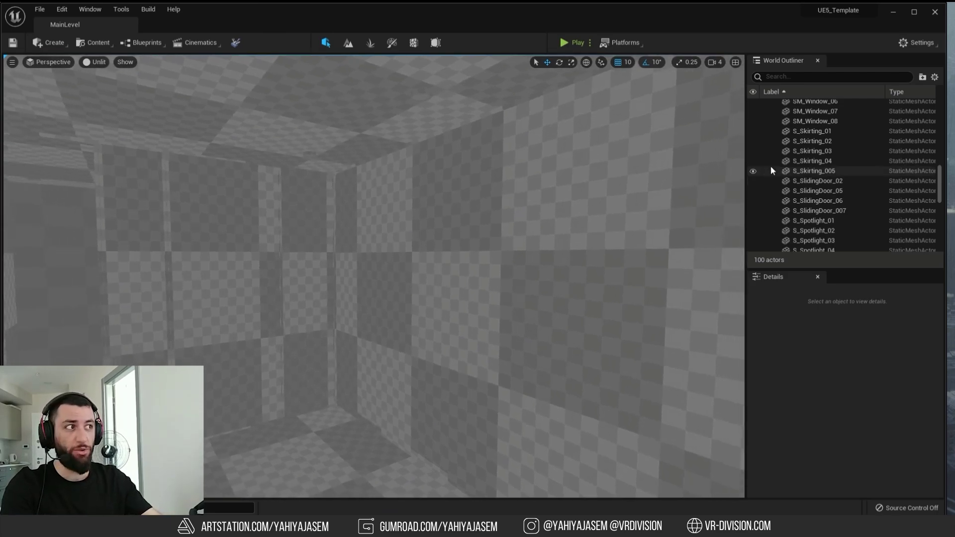
Select the interior wall Object002 and examine how the checker texture tiles on it.
left_click(828, 133)
left_click(831, 221)
left_click(499, 270)
right_click_drag(496, 285, 579, 198)
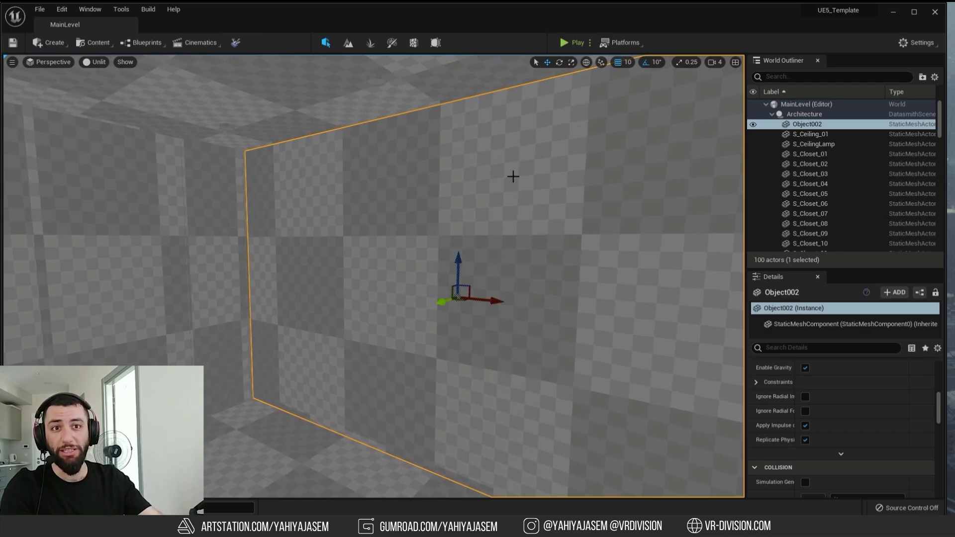
right_click_drag(513, 176, 513, 215)
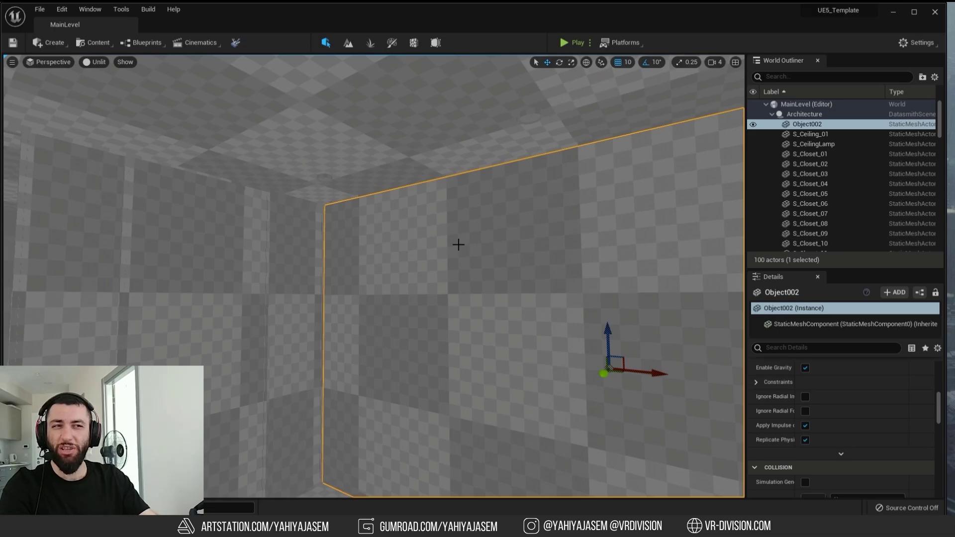
right_click_drag(458, 244, 465, 197)
right_click_drag(405, 235, 410, 231)
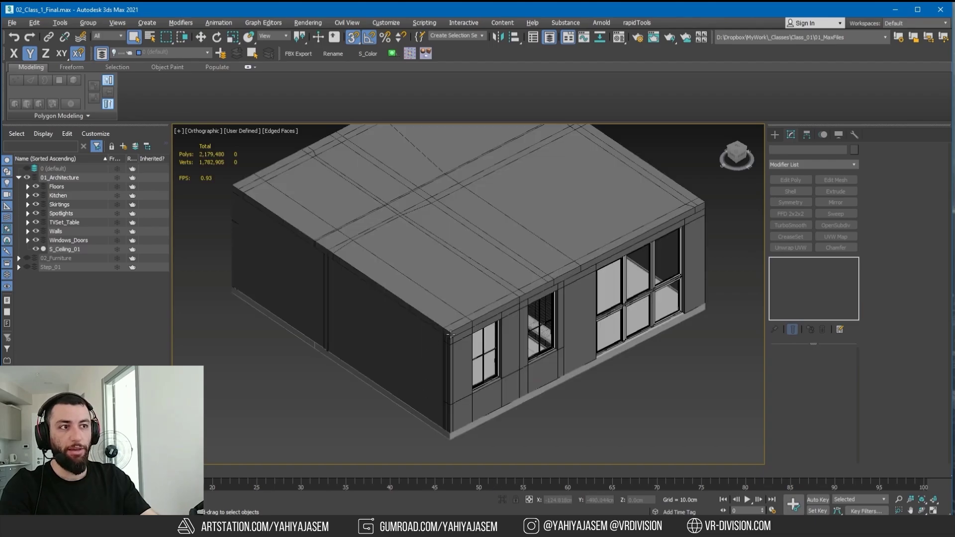
Switch to 3ds Max, show the S_Ceiling_01 object and examine the apartment's exterior and windows.
scroll(348, 278, "down", 3)
scroll(305, 286, "up", 8)
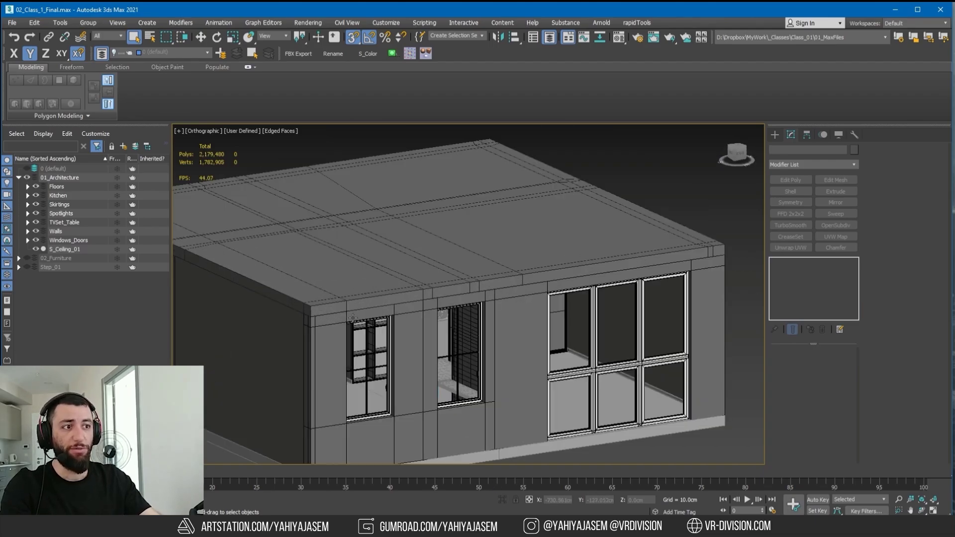
middle_click_drag(306, 287, 473, 312)
middle_click_drag(351, 293, 441, 301)
scroll(441, 300, "up", 6)
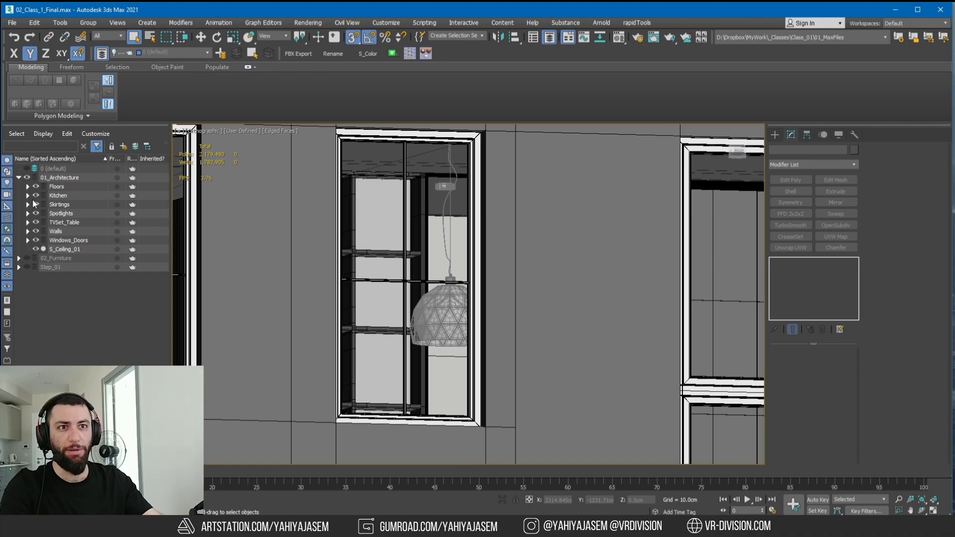
scroll(366, 269, "down", 10)
middle_click_drag(365, 269, 378, 344, "alt")
middle_click_drag(386, 229, 424, 430)
Select the ceiling to review its UVW Map modifier and hide the Spotlights layer.
left_click(387, 236)
scroll(326, 254, "up", 5)
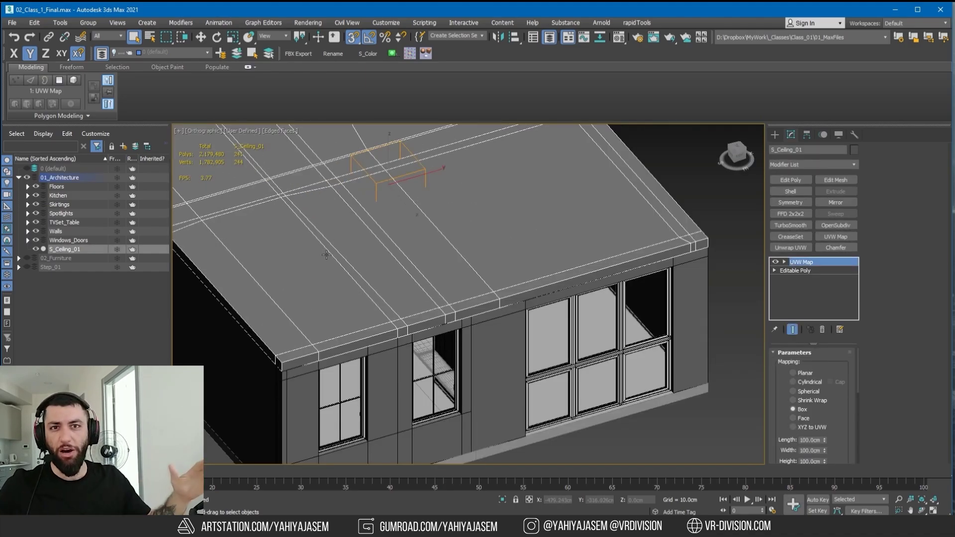
middle_click_drag(435, 251, 380, 302)
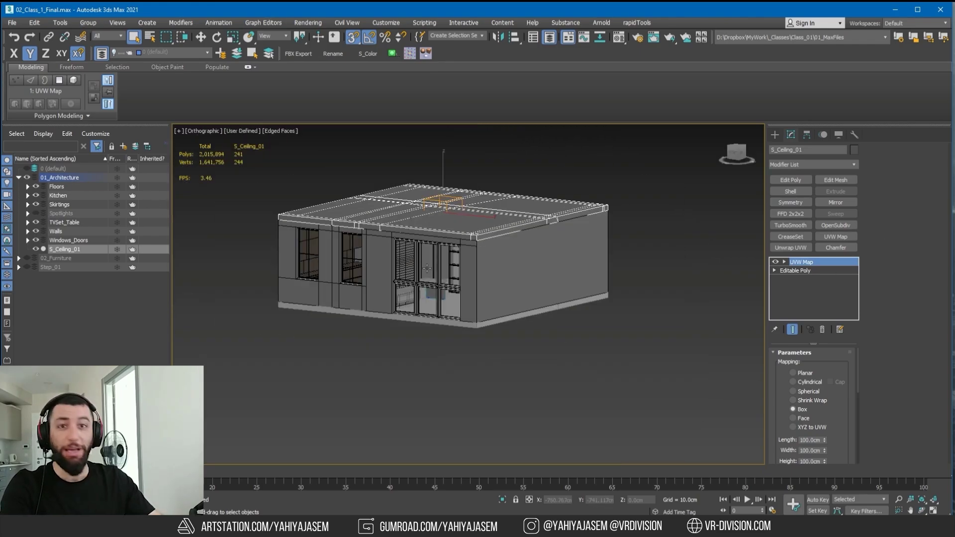
middle_click_drag(480, 270, 476, 306)
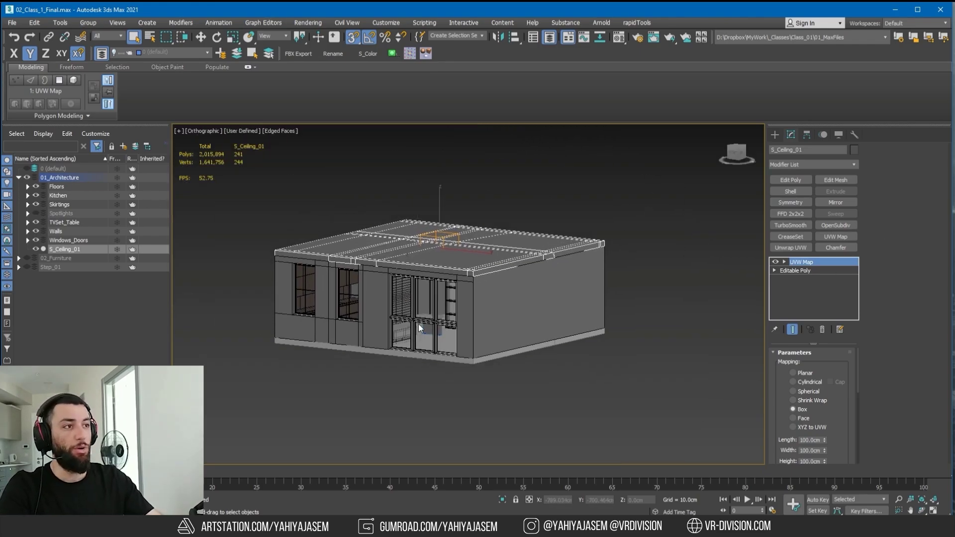
Change the viewport to perspective, select all objects of the Walls layer and isolate them.
key("ctrl+a")
left_click(411, 401)
key("p")
left_click(607, 288)
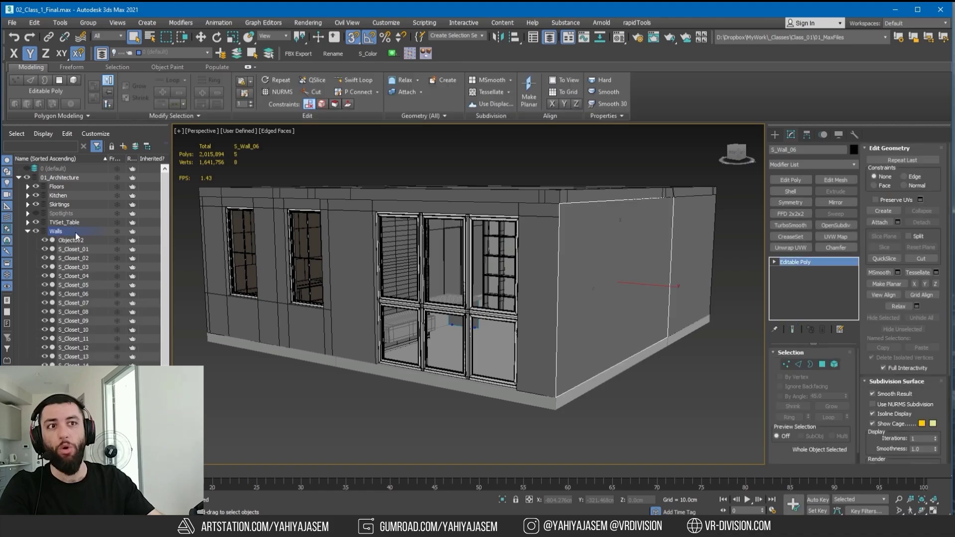
double_click(76, 234)
key("alt+q")
middle_click_drag(408, 261, 652, 271, "alt")
Add a UVW Map modifier to the selected walls with Box mapping and 100 cm length, width and height.
left_click(836, 238)
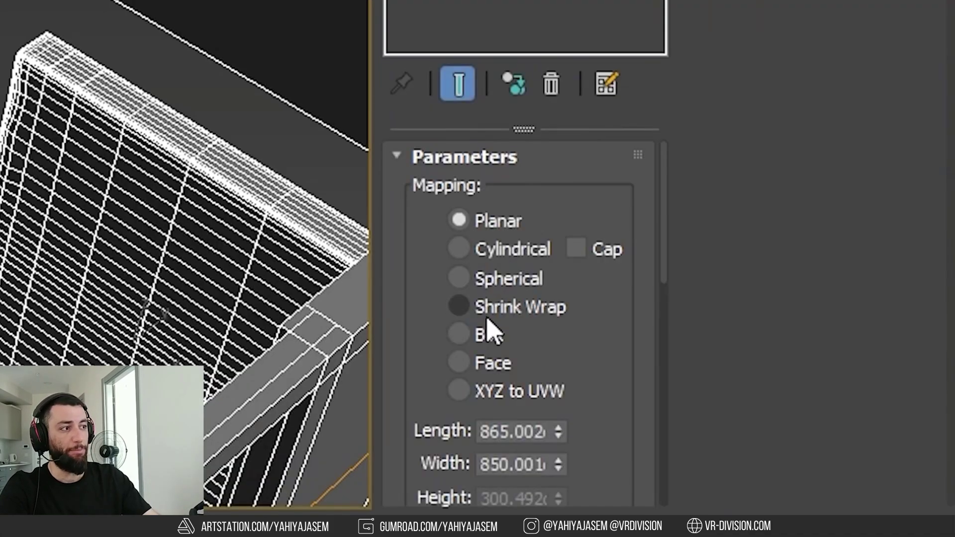
left_click(792, 411)
double_click(511, 432)
type("100")
key("Tab")
type("100")
key("Tab")
type("100")
key("Return")
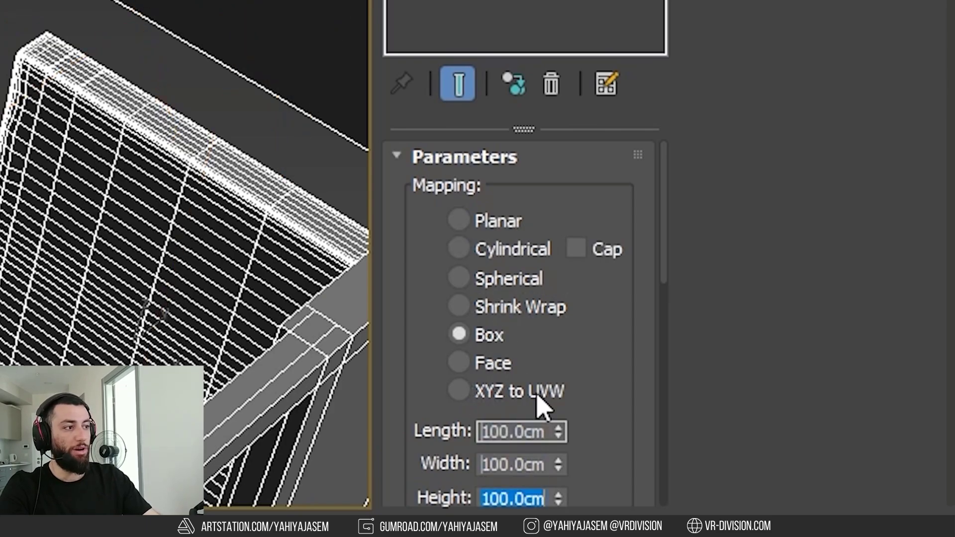
Review the UVW Map modifier on the selected walls and open its modifier stack options.
middle_click_drag(184, 214, 196, 201, "alt")
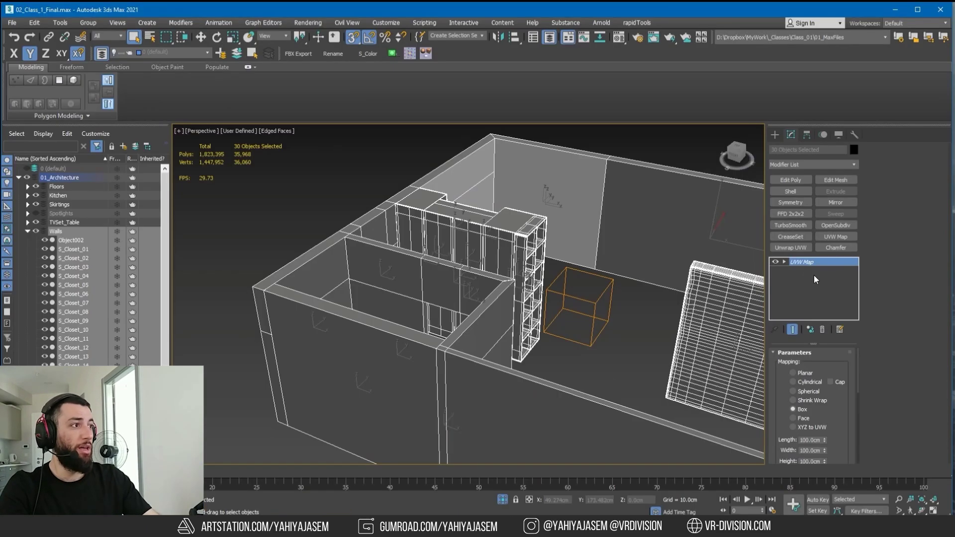
right_click(816, 263)
left_click(817, 293)
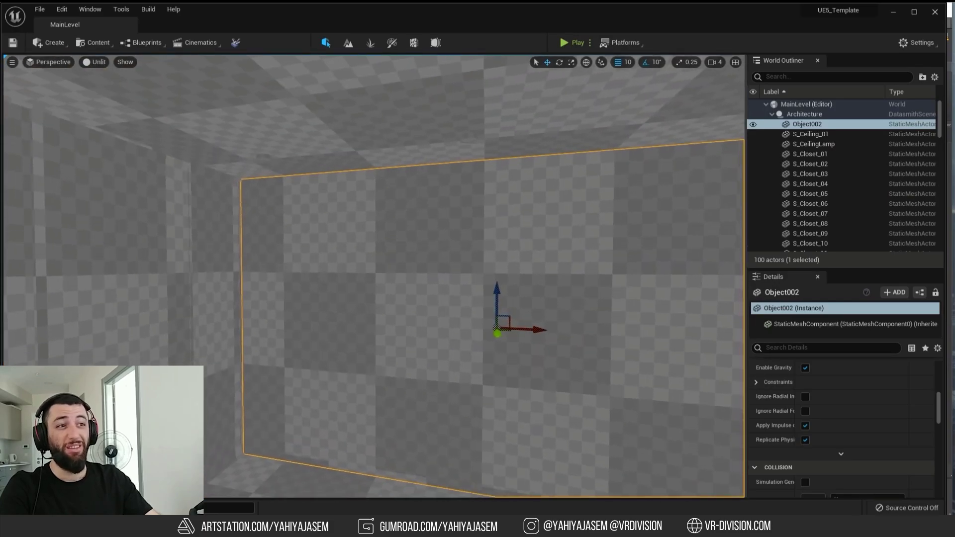
Switch to Unreal Editor and examine the checker tiling on the room's walls and the Quixel Bridge content option.
right_click_drag(511, 241, 162, 136)
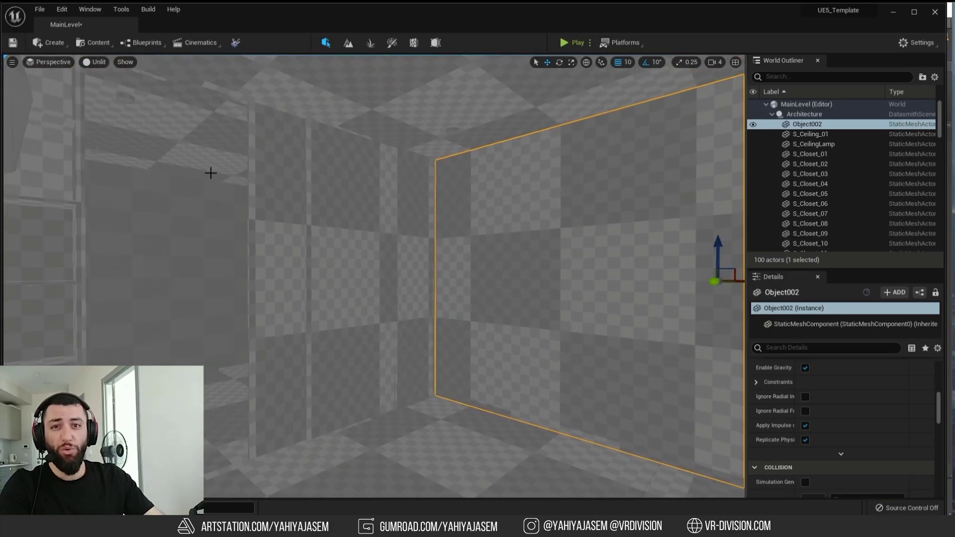
left_click(99, 44)
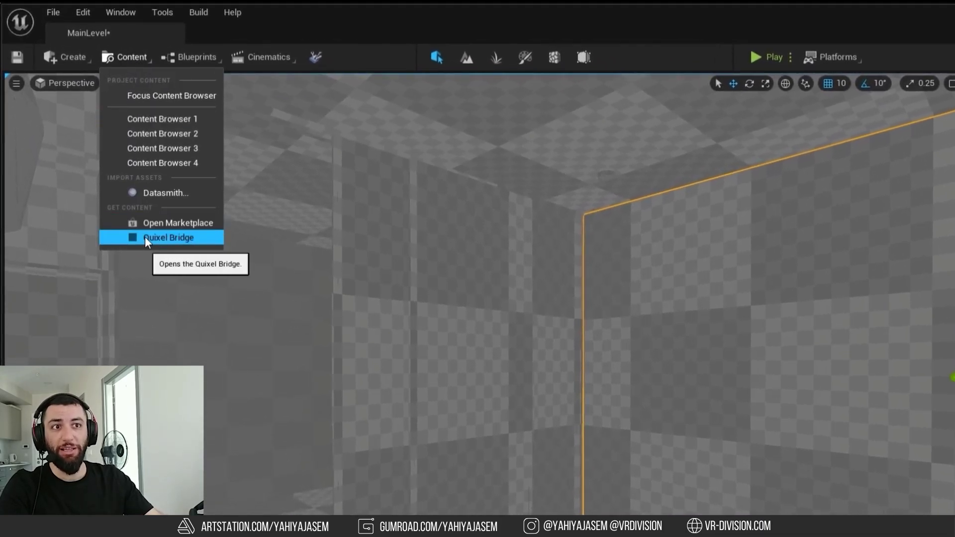
right_click_drag(498, 368, 531, 392)
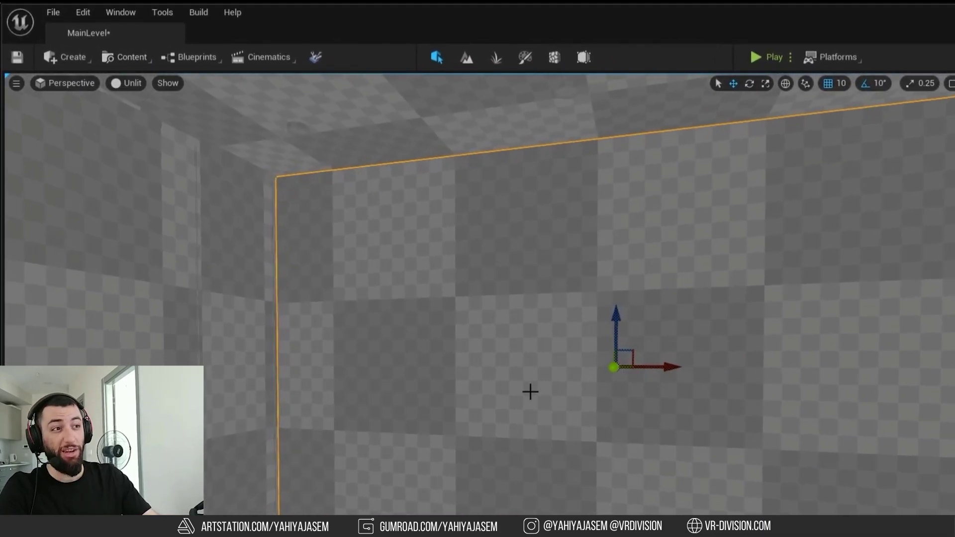
scroll(485, 416, "down", 6)
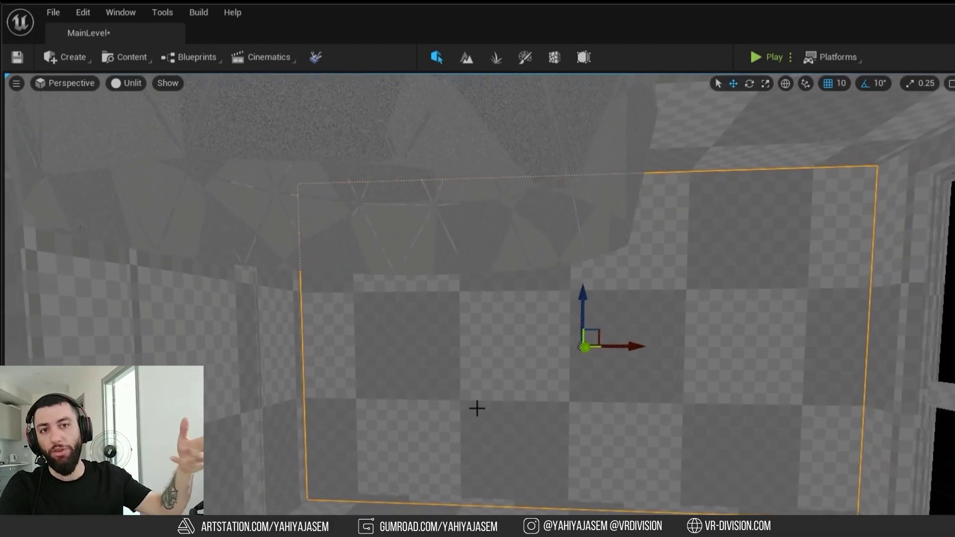
right_click_drag(473, 404, 403, 359)
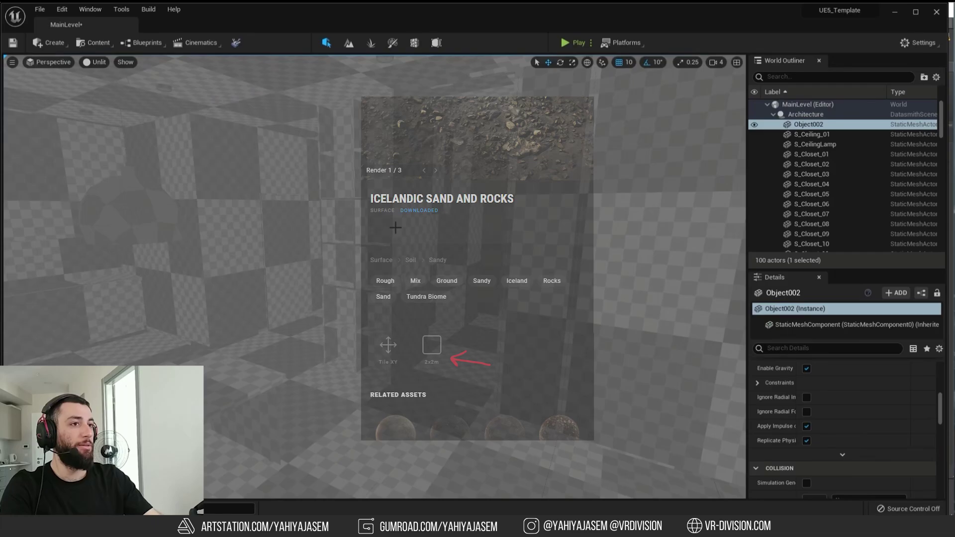
scroll(394, 227, "down", 5)
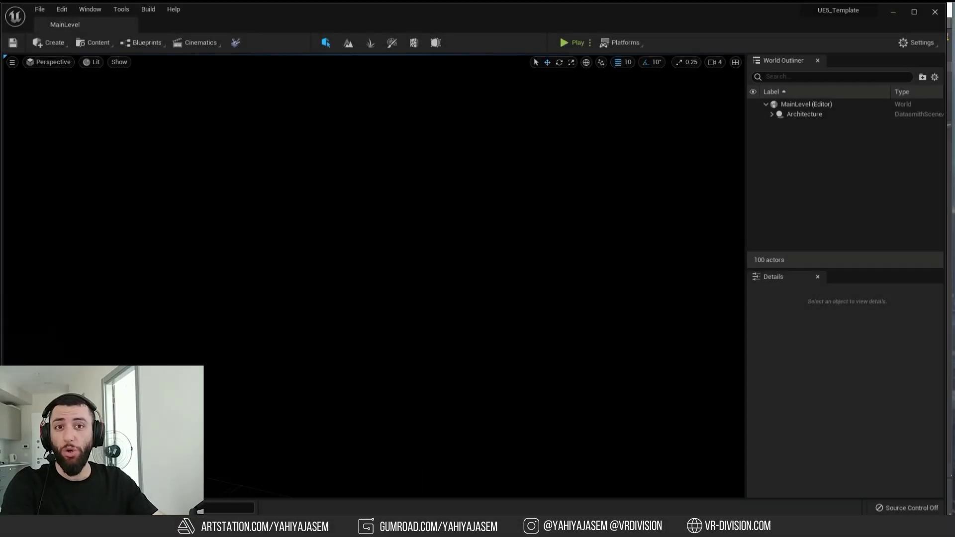
Add a directional light to the MainLevel level.
left_click(58, 43)
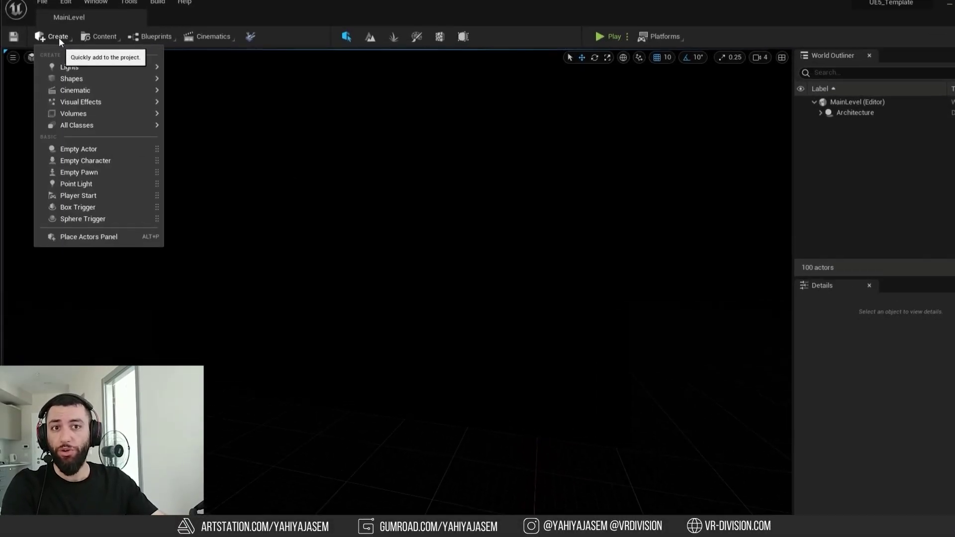
mouse_move(86, 72)
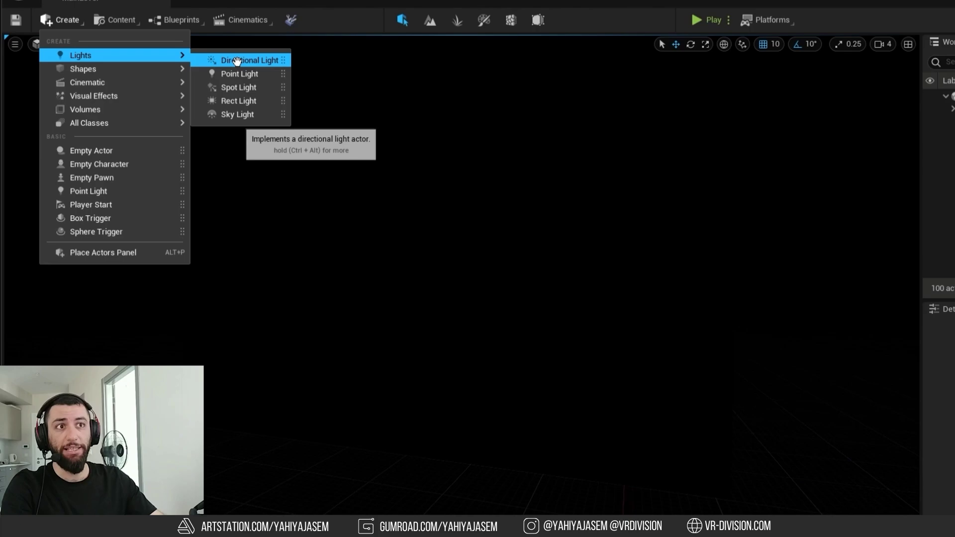
left_click(237, 61)
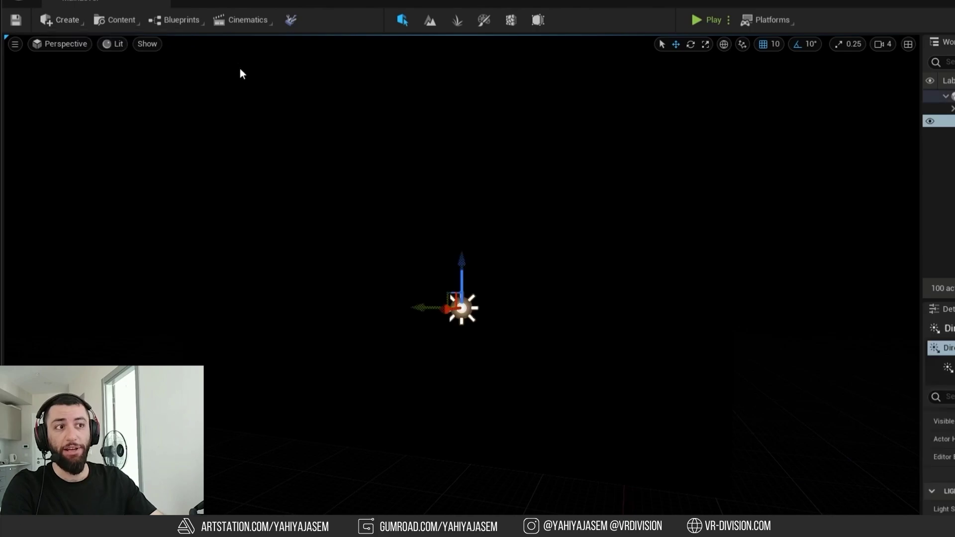
mouse_move(240, 68)
right_mouse_down()
mouse_move(237, 54)
mouse_move(269, 50)
mouse_move(234, 50)
right_mouse_up()
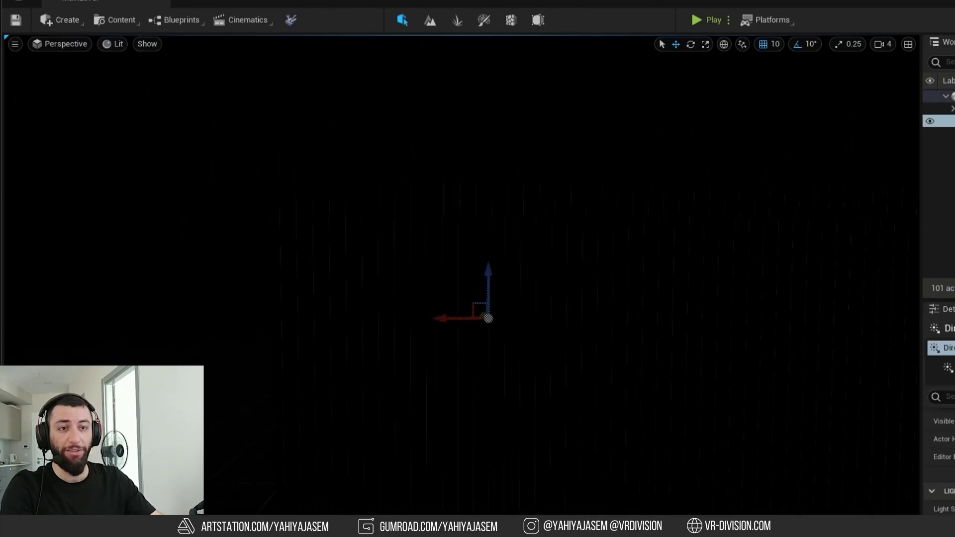
right_click_drag(593, 309, 593, 309)
left_click_drag(506, 273, 301, 438)
Rotate the directional light so it illuminates the apartment's exterior wall with the windows.
key("e")
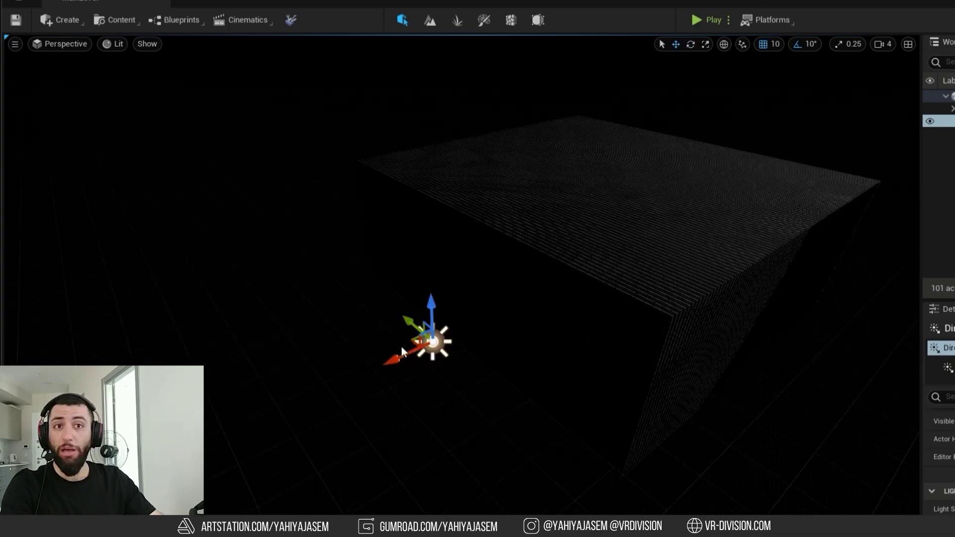
left_click_drag(412, 343, 338, 388)
key("e")
left_click_drag(342, 437, 342, 436)
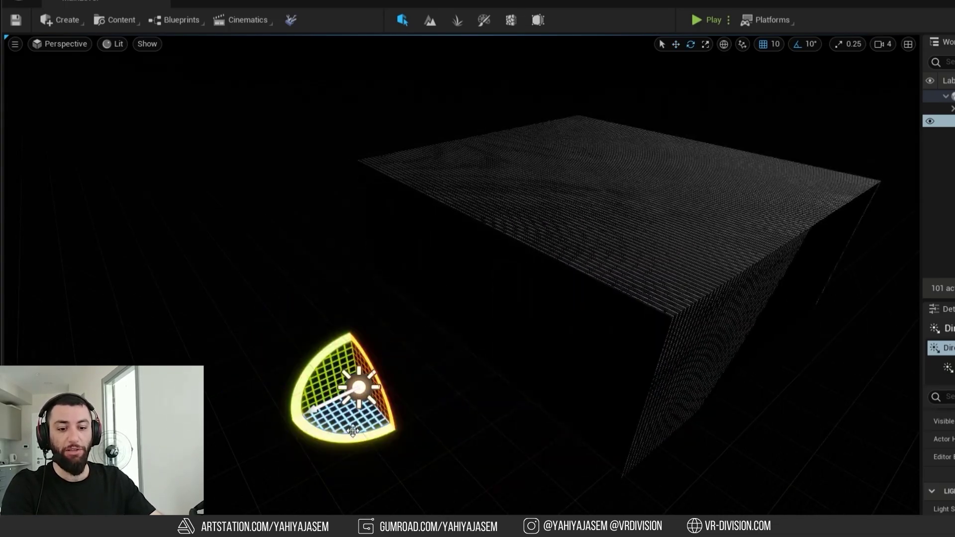
key("r")
key("e")
right_click_drag(390, 410, 383, 433)
left_click_drag(388, 375, 731, 223)
right_click_drag(732, 223, 622, 211)
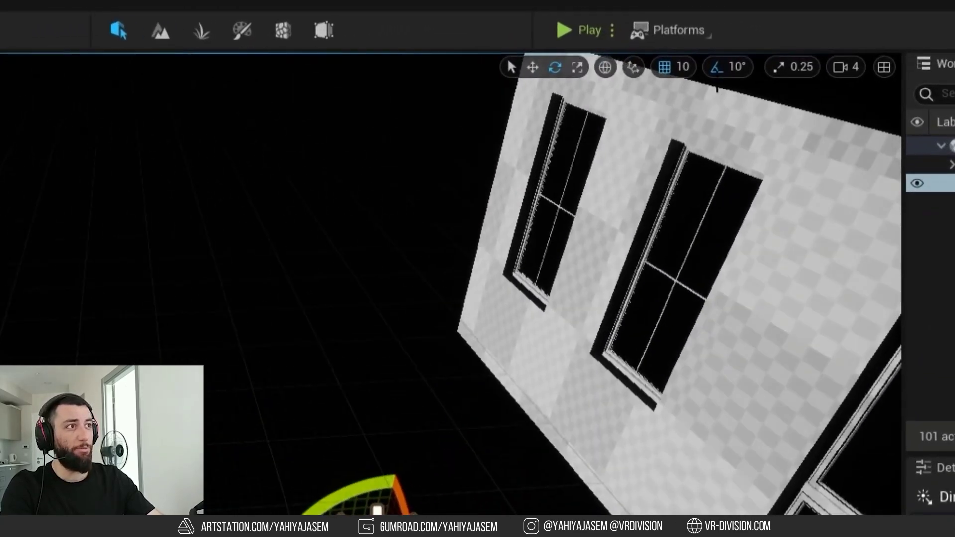
Tilt the directional light downward and turn it so sunlight falls through the large window onto the floor.
left_click(799, 45)
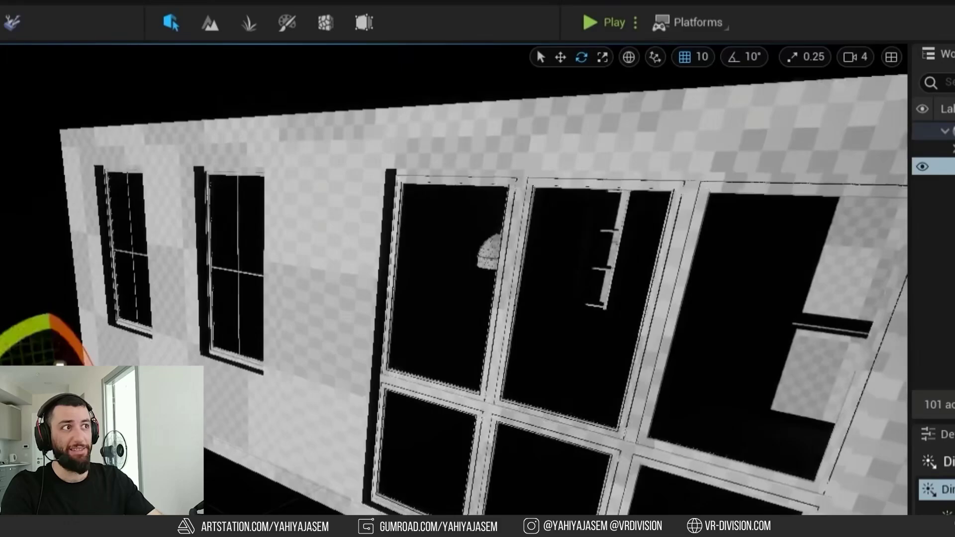
right_click_drag(447, 278, 448, 318)
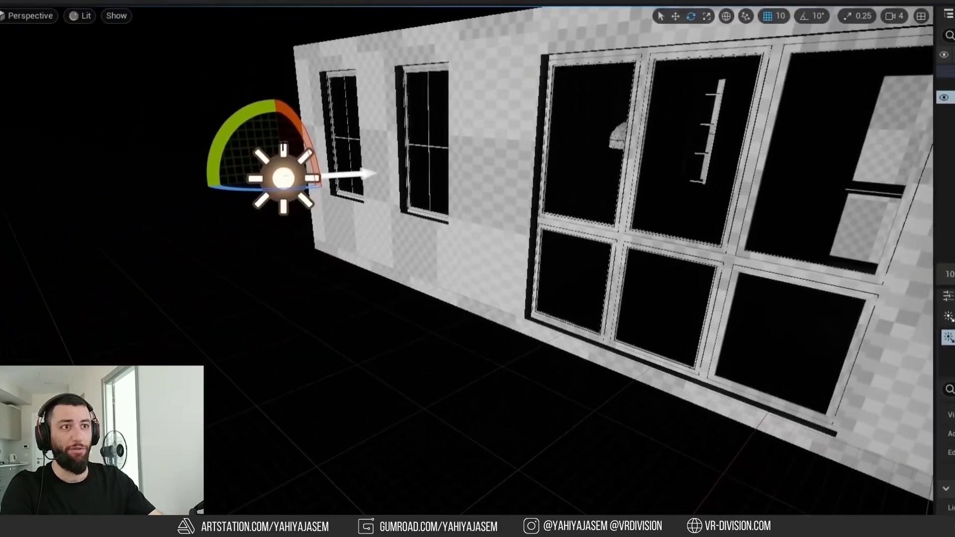
left_click_drag(248, 122, 274, 99)
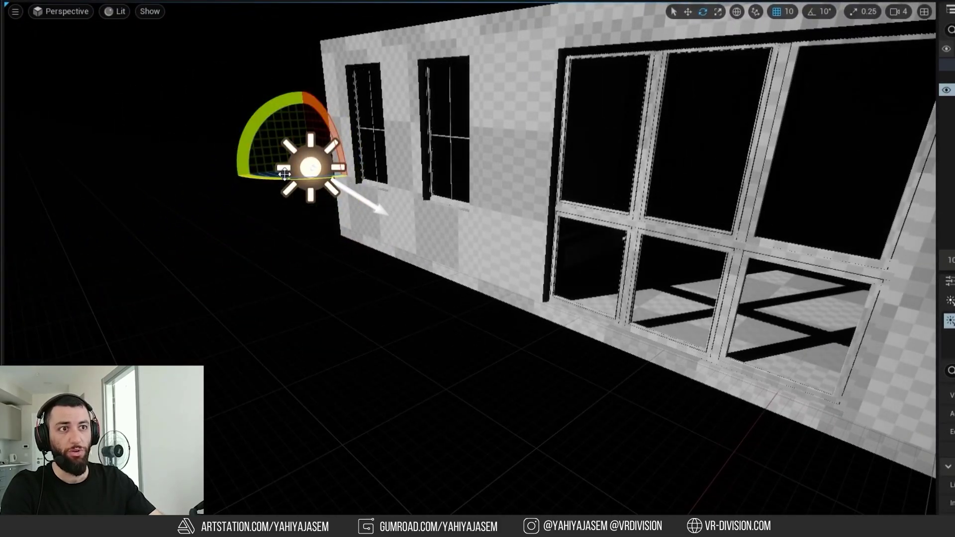
left_click_drag(269, 179, 229, 180)
Examine the apartment's interior from several viewpoints to check how automatic exposure adapts to dark and bright areas.
right_click_drag(398, 278, 518, 209)
right_click_drag(477, 269, 468, 269)
key("w")
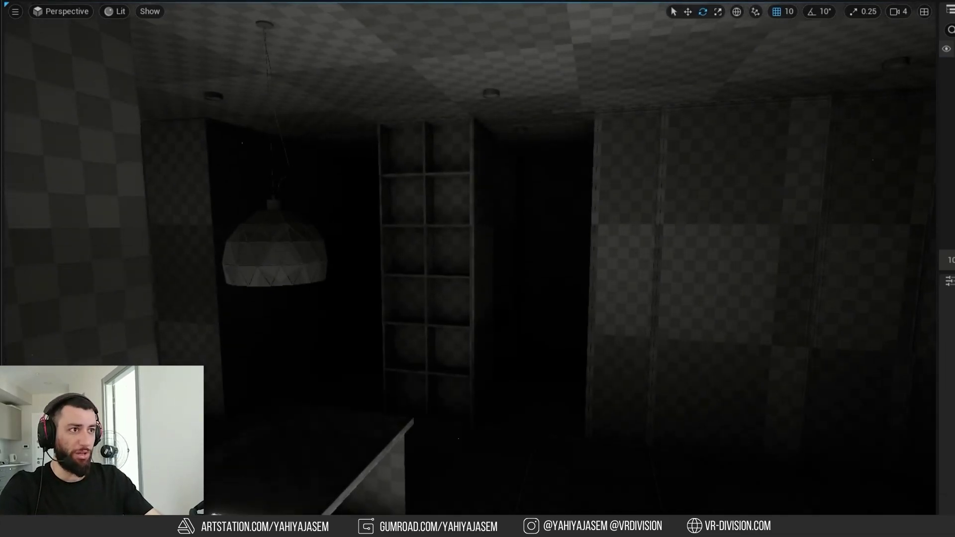
key("s")
right_click_drag(478, 268, 647, 252)
key("w")
key("w")
mouse_move(492, 238)
right_mouse_down()
mouse_move(488, 318)
mouse_move(490, 248)
right_mouse_up()
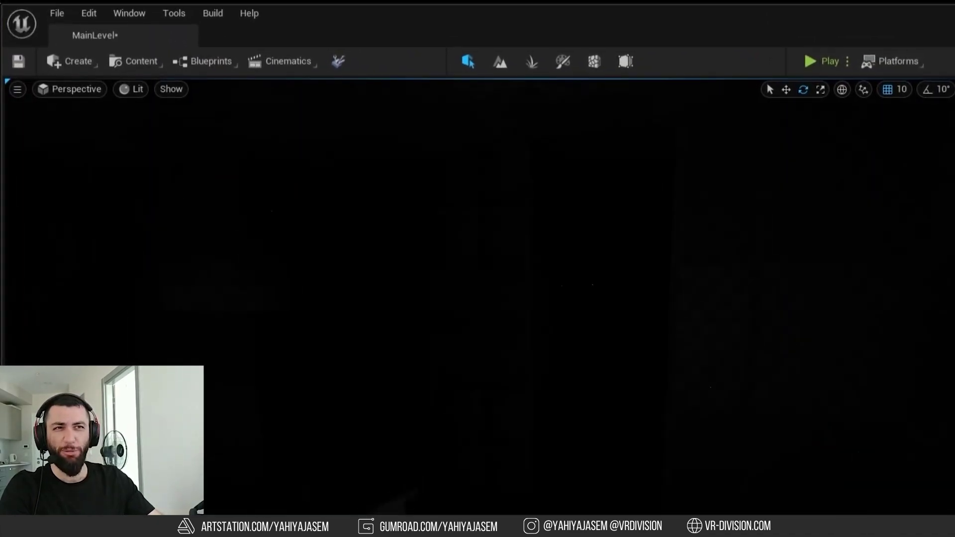
Add a Post Process Volume to the level and move it away from its initial position.
left_click(83, 64)
mouse_move(140, 158)
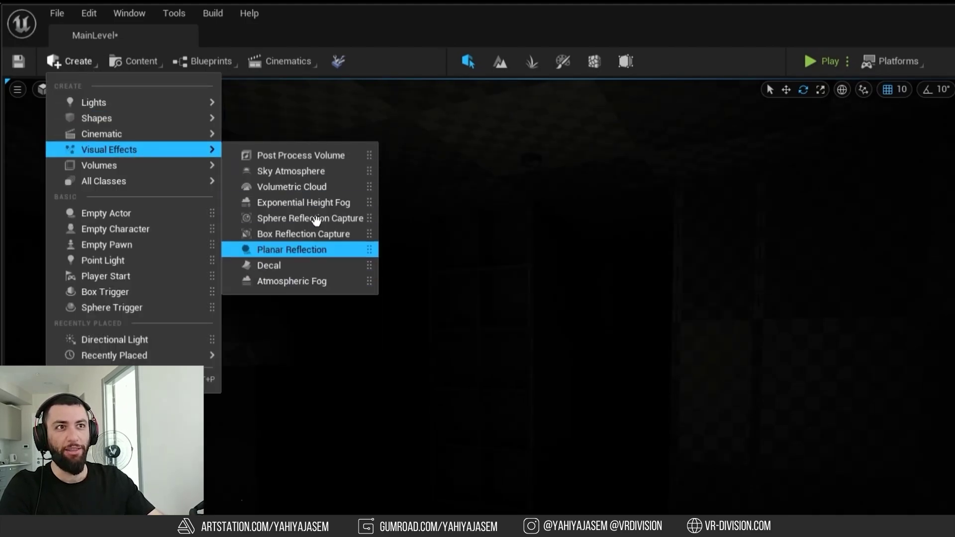
left_click(291, 158)
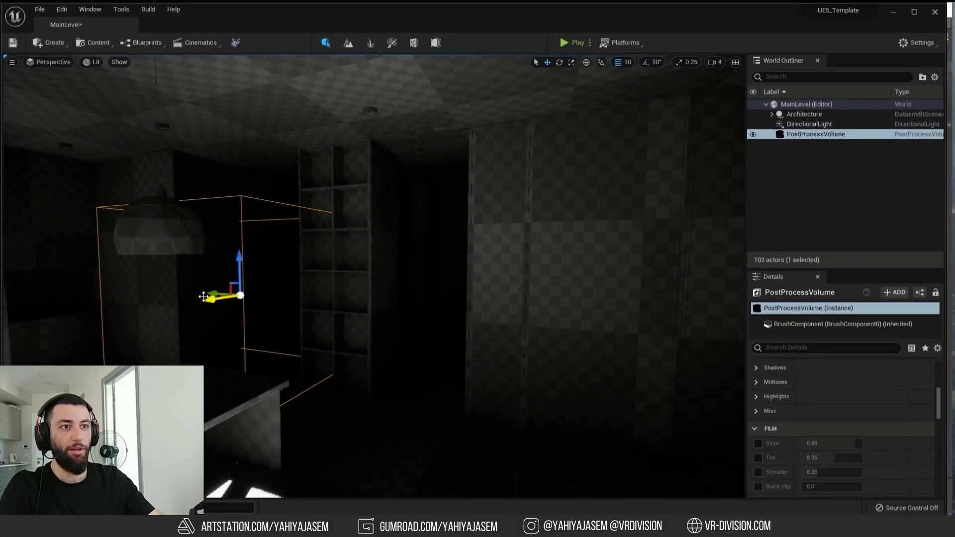
left_click_drag(212, 294, 520, 281)
right_click_drag(520, 282, 540, 303)
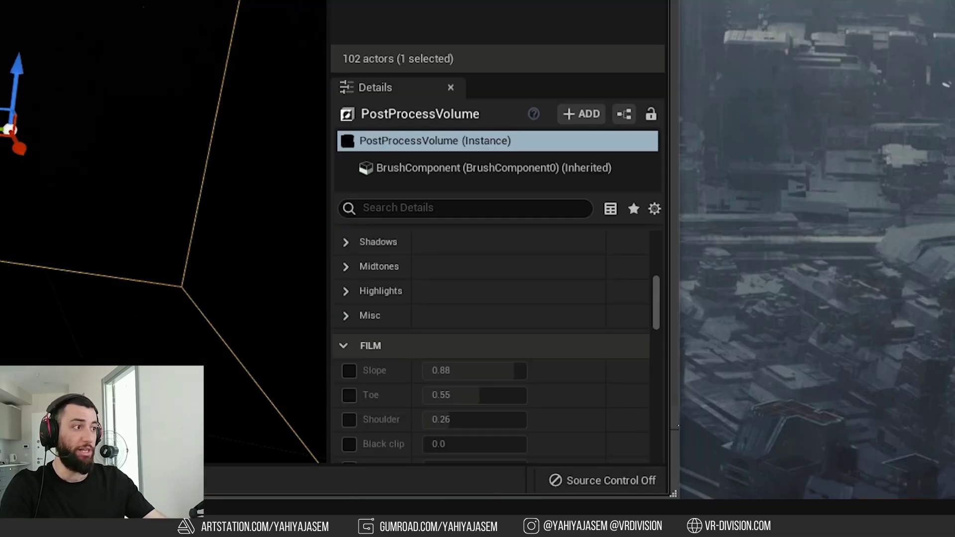
Enable Infinite Extent in the Post Process Volume's settings so it affects the whole level.
scroll(404, 341, "down", 10)
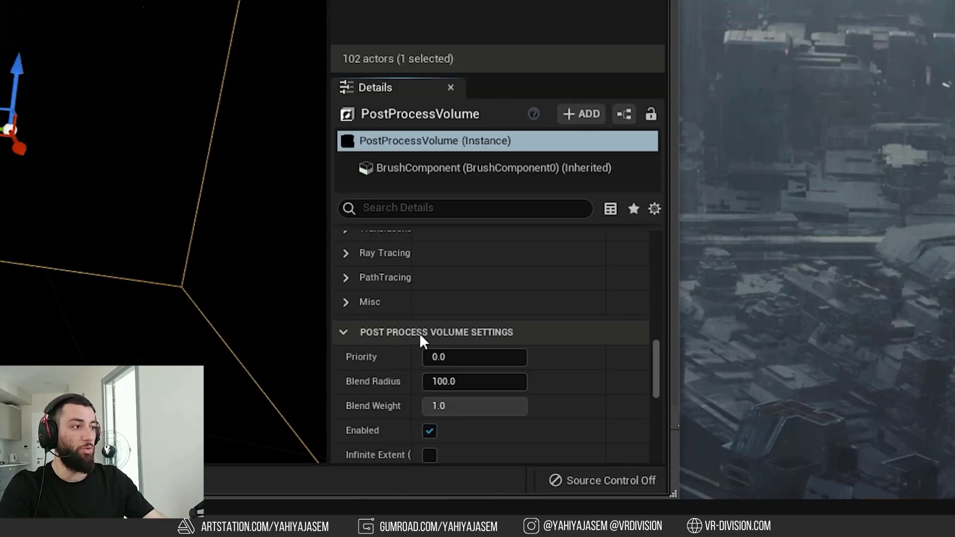
scroll(419, 333, "down", 3)
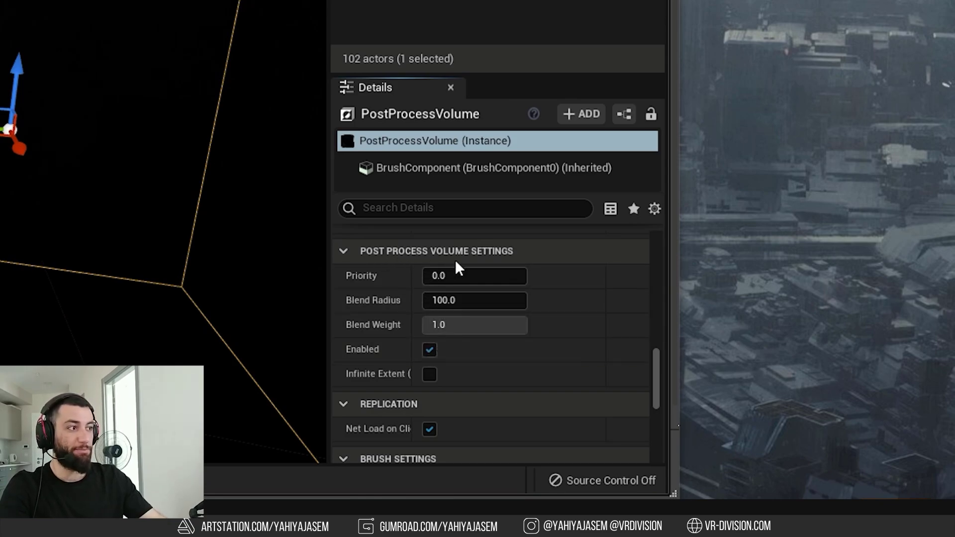
left_click(429, 376)
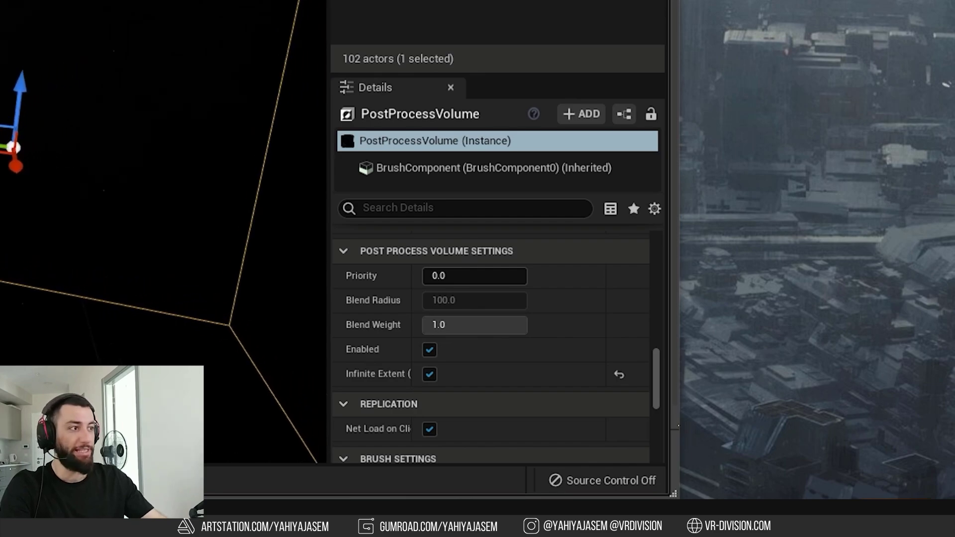
Override the Min Brightness and Max Brightness exposure settings of the Post Process Volume and set both to 1.0.
scroll(433, 339, "up", 15)
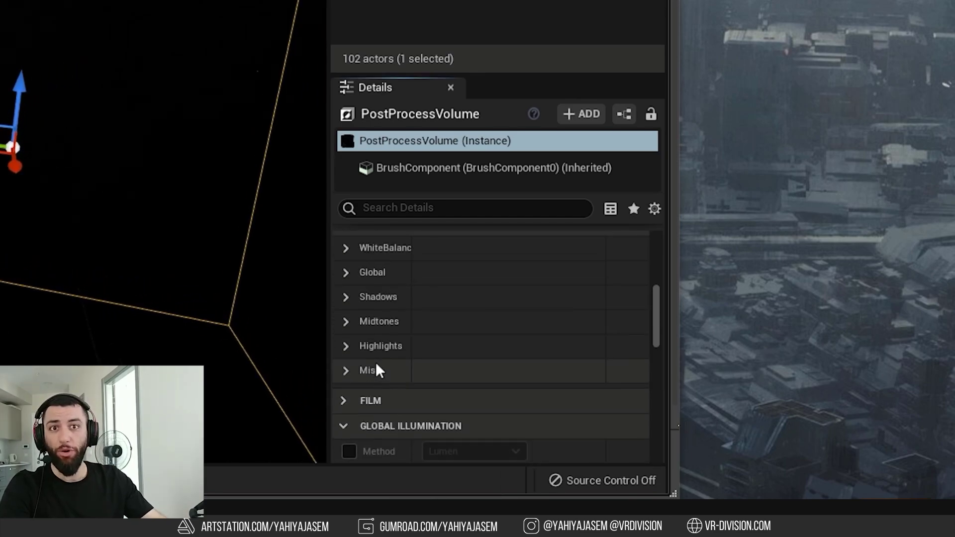
scroll(383, 348, "up", 10)
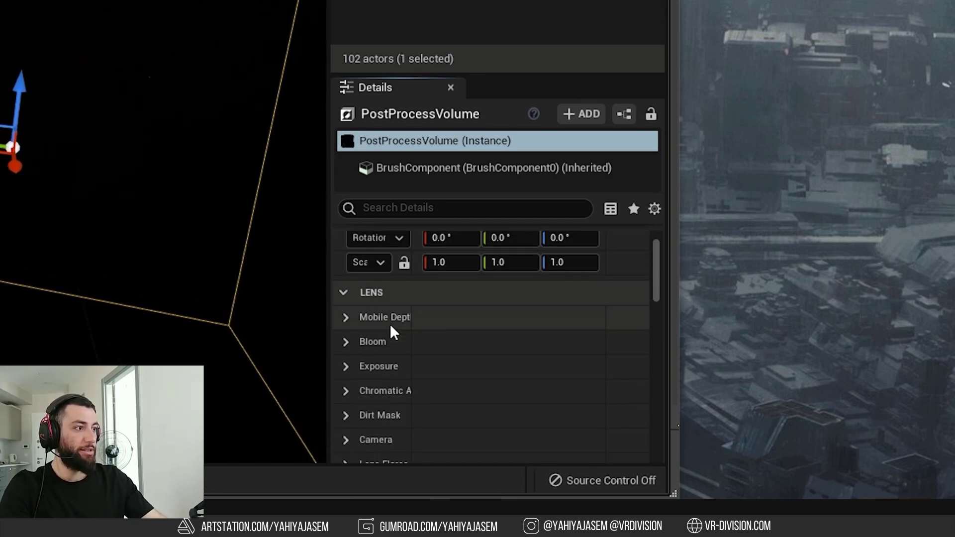
scroll(390, 324, "down", 1)
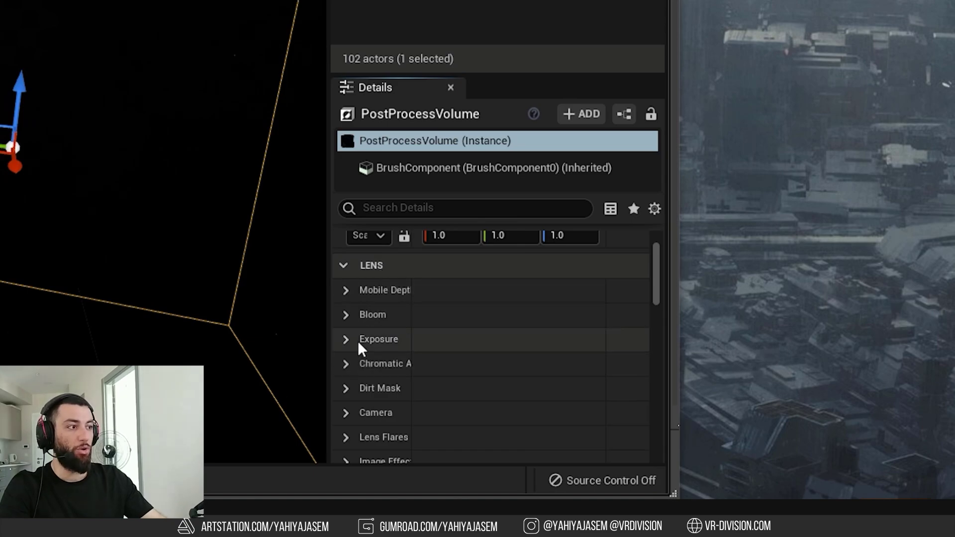
scroll(369, 350, "down", 7)
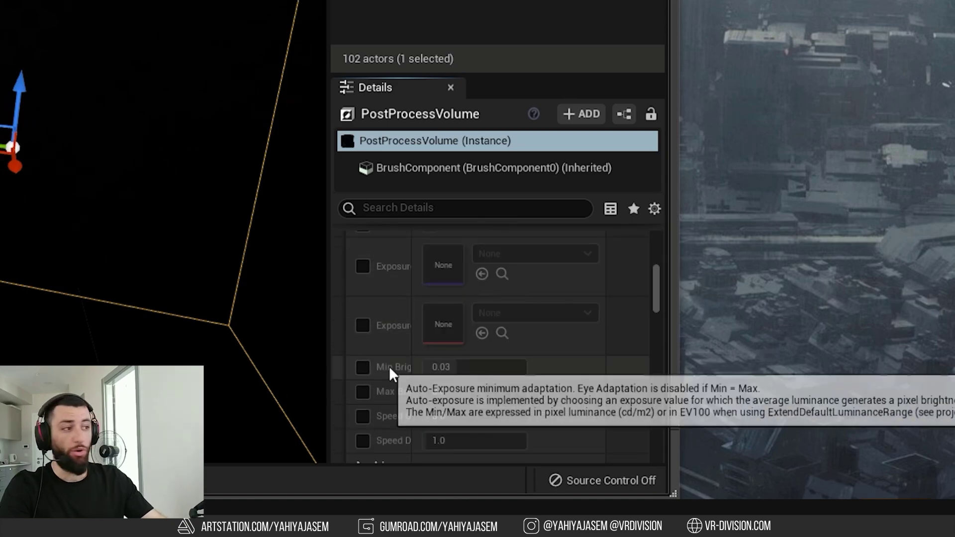
left_click_drag(412, 382, 453, 392)
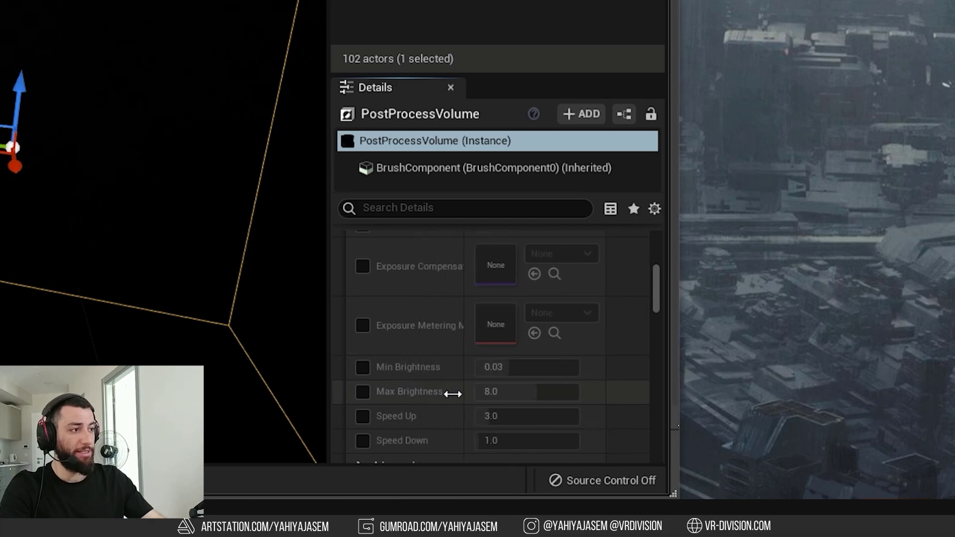
left_click(362, 393)
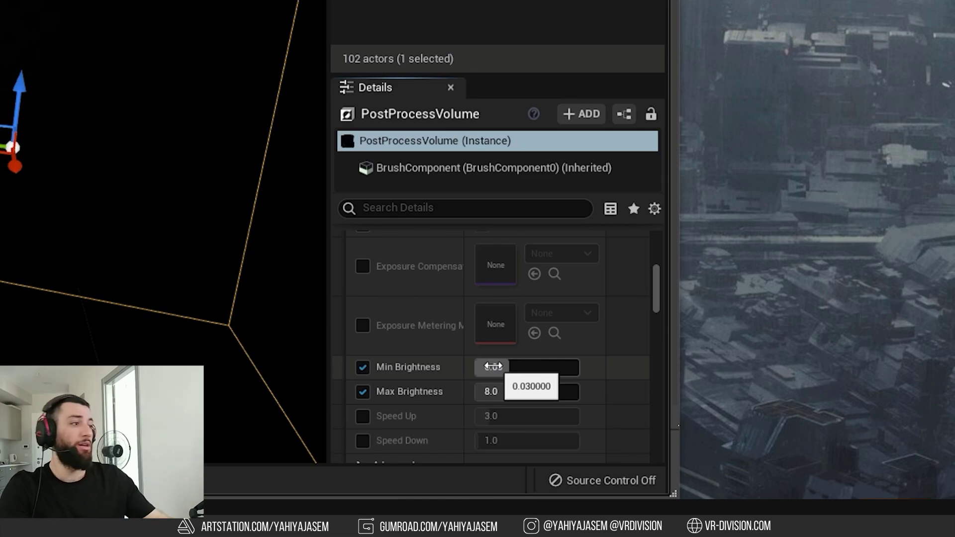
left_click(430, 373)
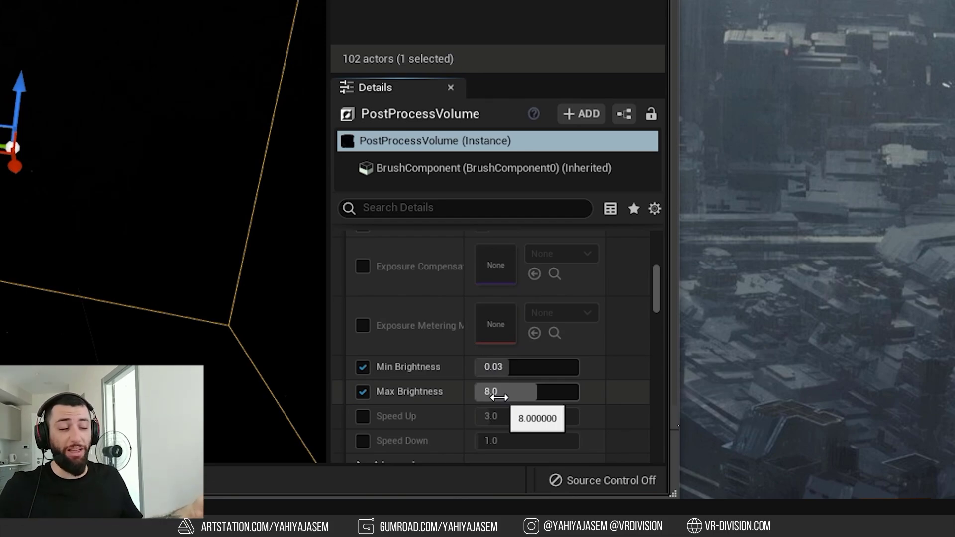
left_click(499, 376)
type("1")
left_click(500, 391)
type("1")
key("Return")
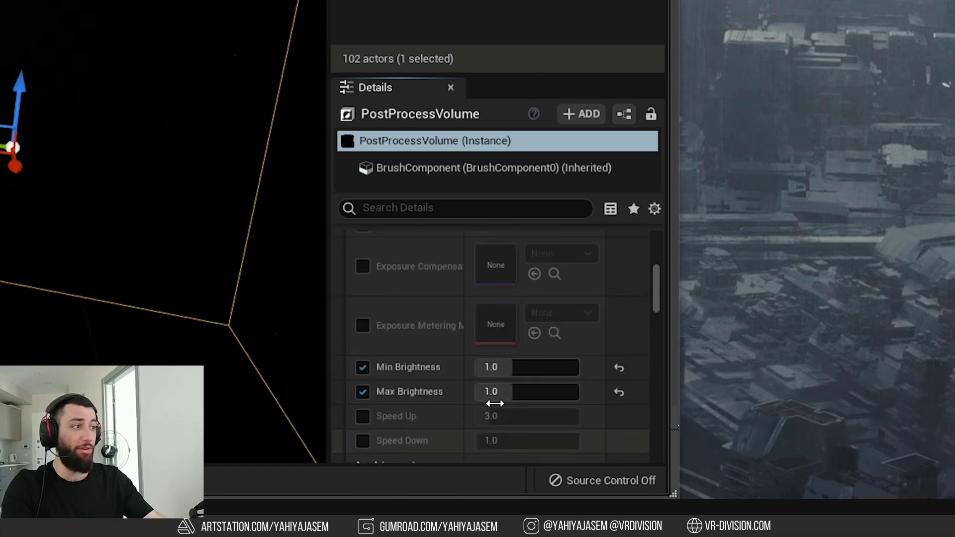
Enable the Exposure Compensation override in the Post Process Volume's exposure settings.
scroll(397, 384, "up", 4)
scroll(396, 384, "down", 5)
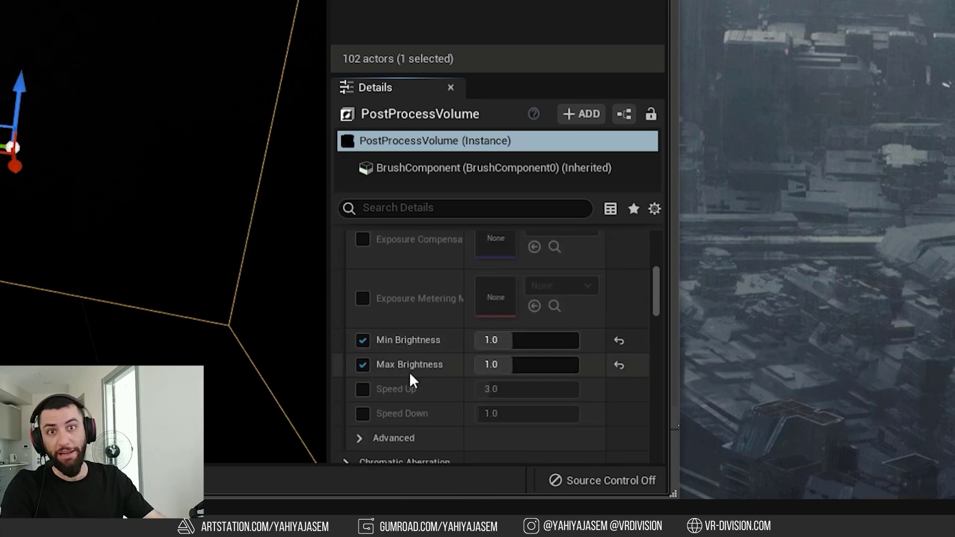
scroll(411, 375, "up", 4)
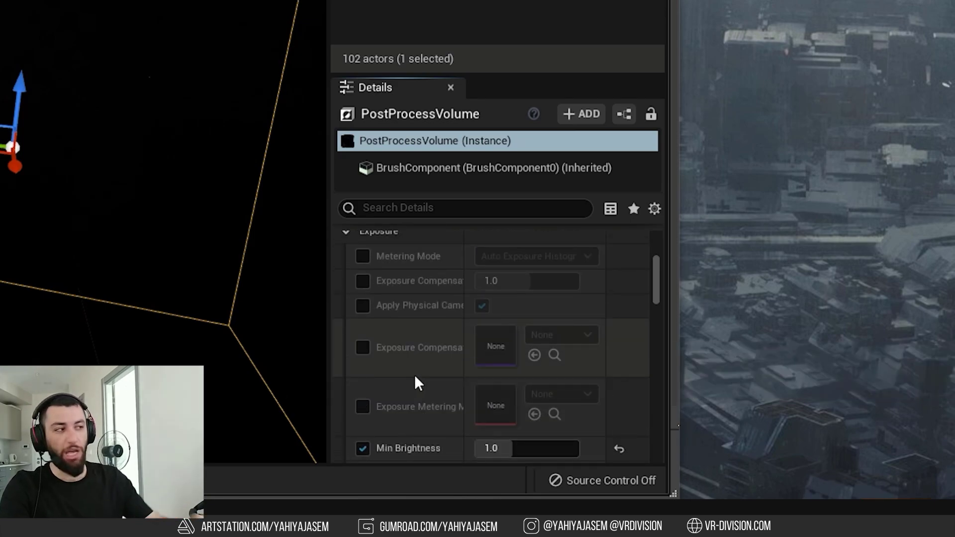
scroll(407, 374, "up", 1)
left_click(362, 308)
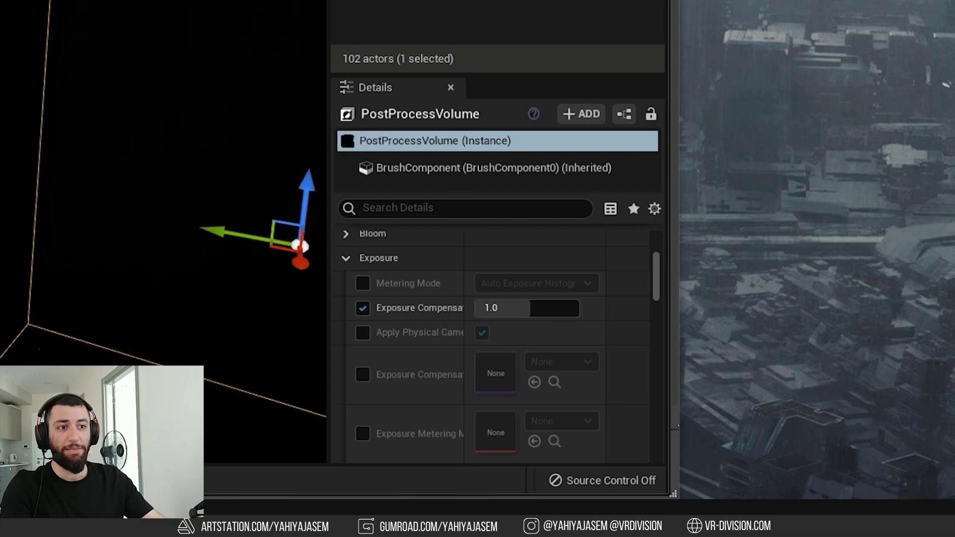
Adjust the Post Process Volume's Exposure Compensation to about 4.12 to brighten the interior.
right_click_drag(269, 278, 266, 279)
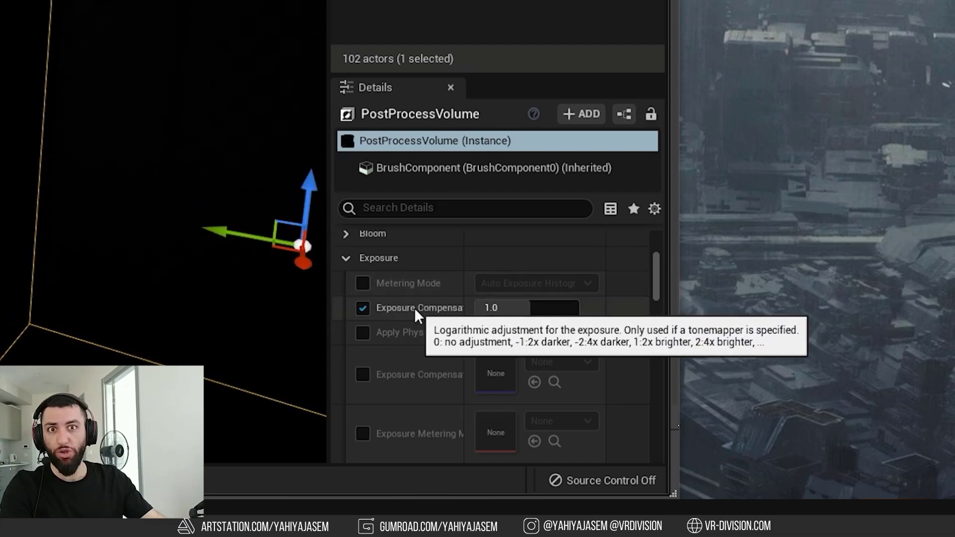
left_click_drag(495, 308, 547, 308)
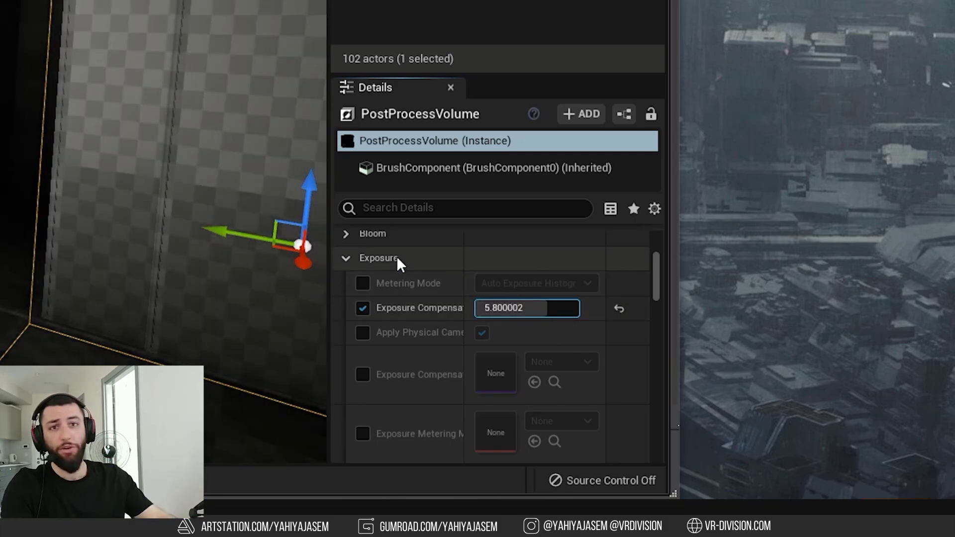
mouse_move(494, 309)
left_mouse_down()
mouse_move(482, 308)
mouse_move(502, 309)
left_mouse_up()
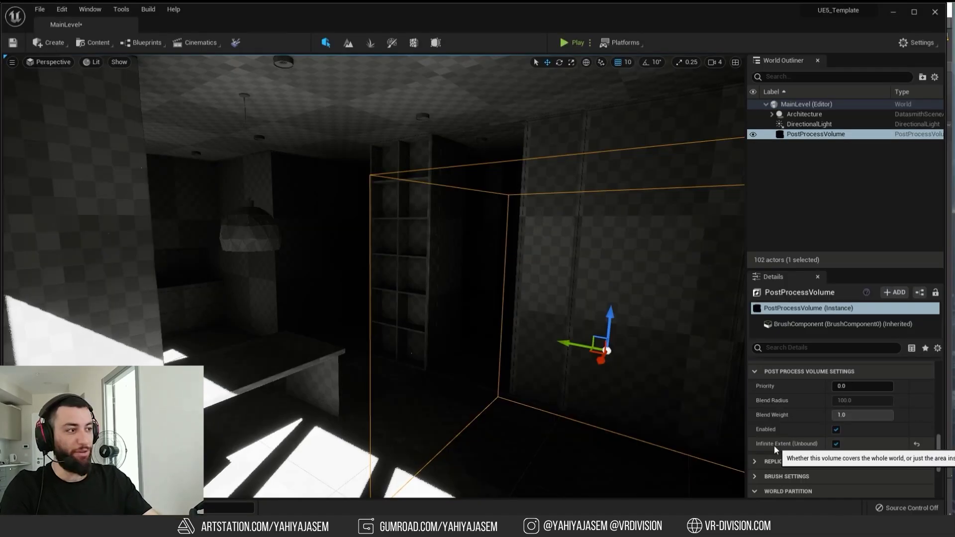
Turn off the volume's Infinite Extent, move the camera in and out of its bounds to compare exposure, and re-enable it.
left_click(835, 444)
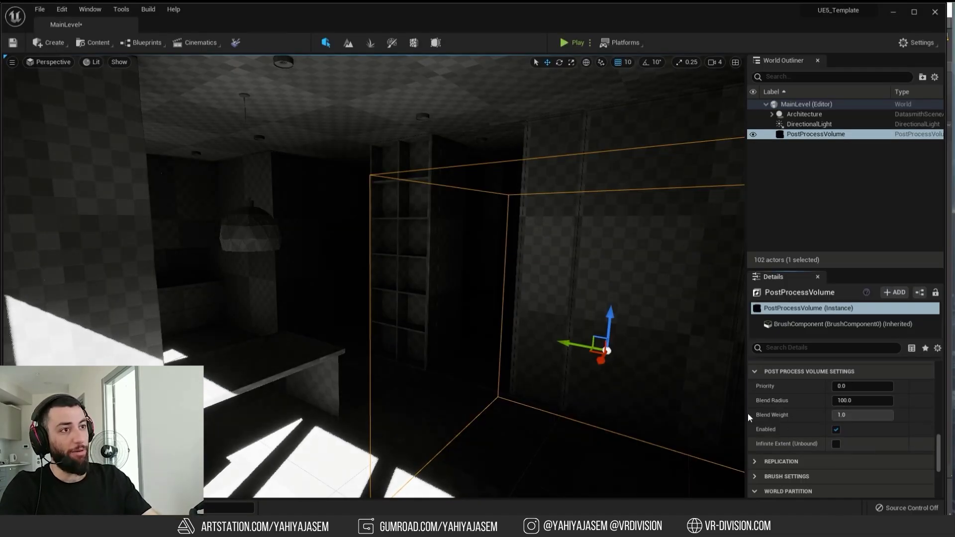
right_click_drag(661, 388, 669, 443)
key("w")
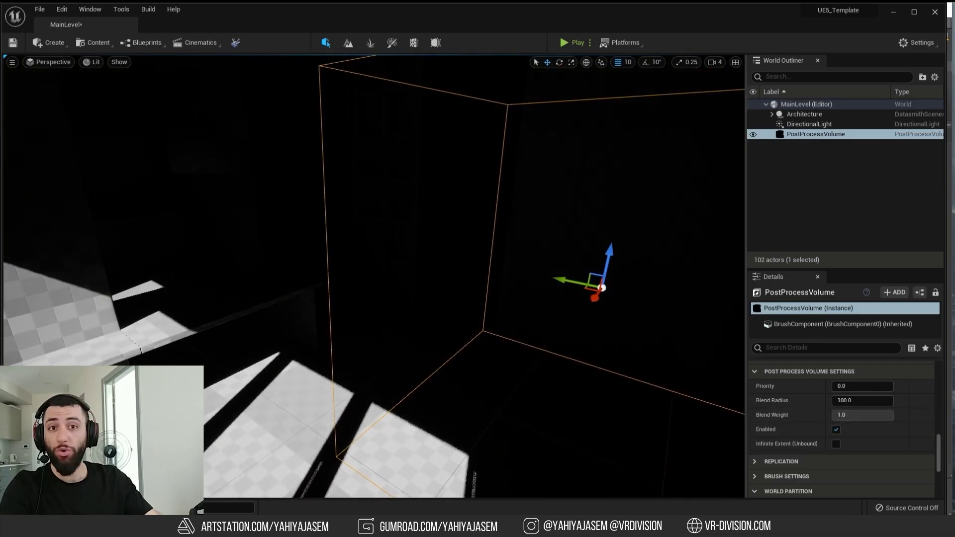
right_click_drag(373, 309, 218, 291)
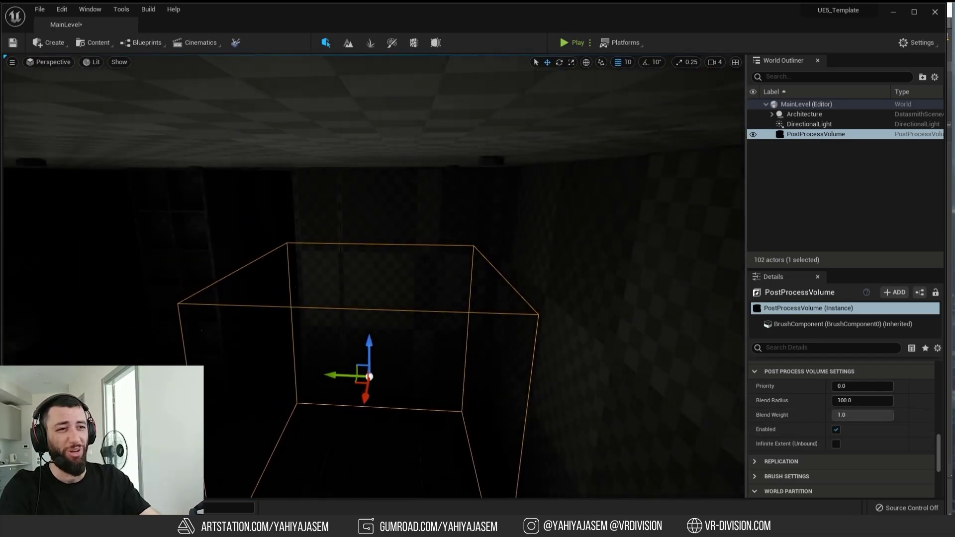
key("w")
key("s")
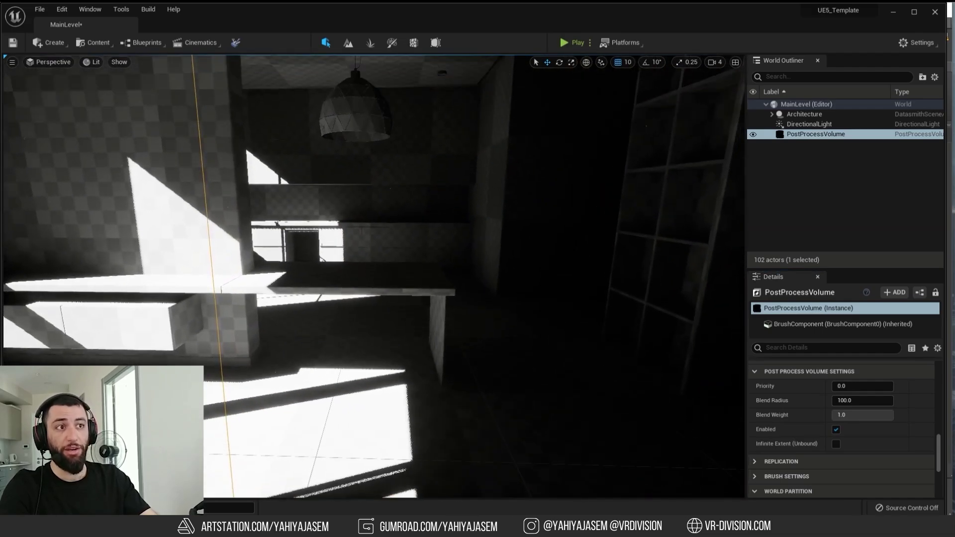
right_click_drag(306, 296, 373, 291)
key("s")
key("w")
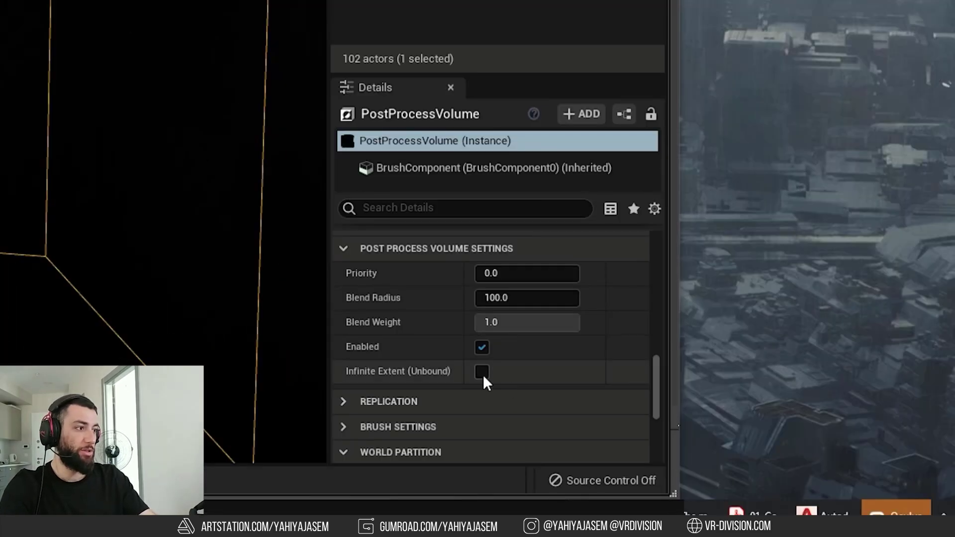
left_click(836, 443)
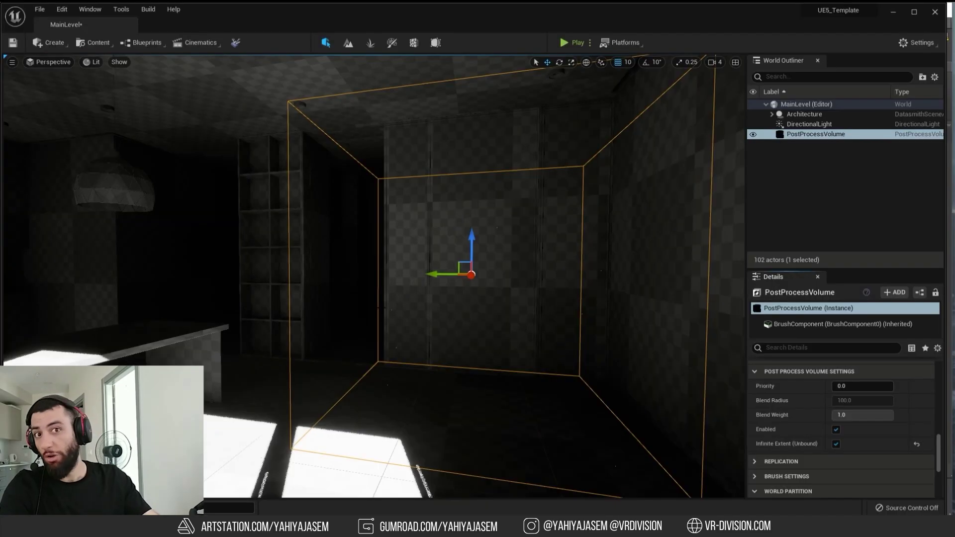
scroll(378, 278, "down", 5)
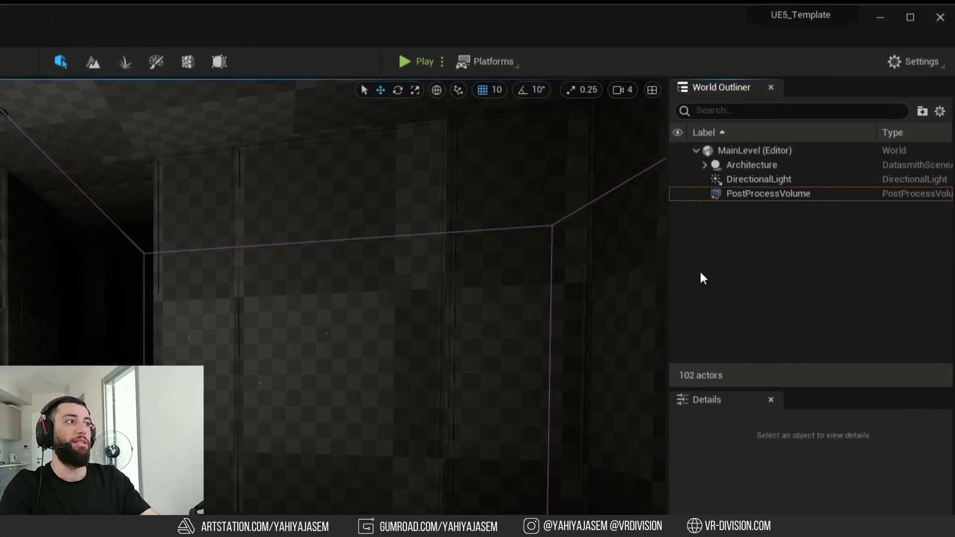
Create a folder named Meshes for the level's actors and move the Architecture scene into it.
right_click(699, 270)
left_click(710, 281)
type("Meshes")
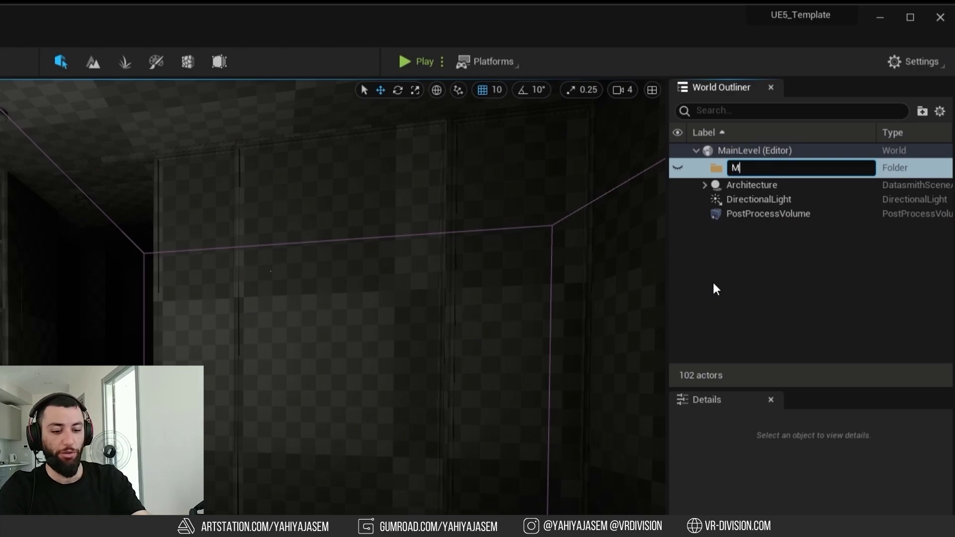
key("Return")
left_click(751, 180)
left_click_drag(751, 179, 743, 166)
Create a folder named lights and move the DirectionalLight and PostProcessVolume actors into it.
right_click(732, 299)
left_click(743, 311)
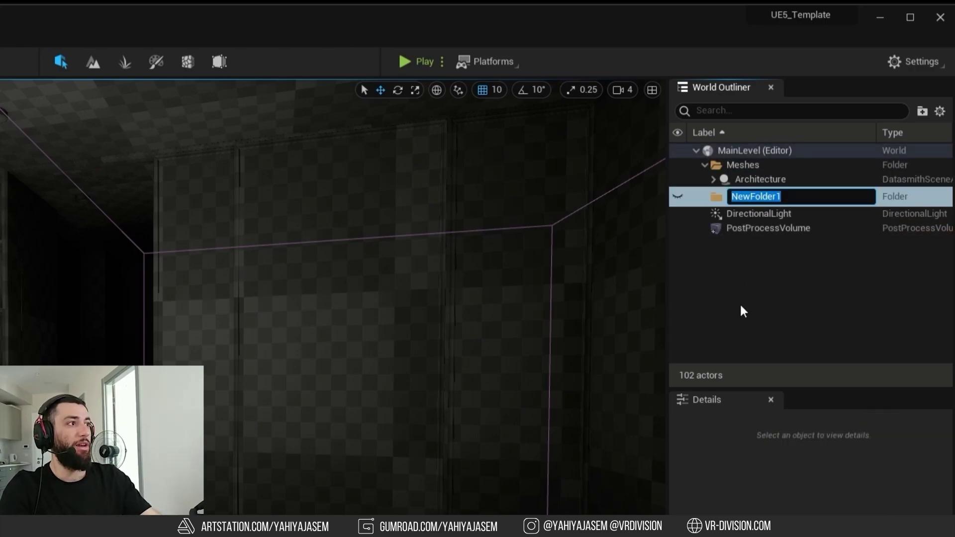
type("li")
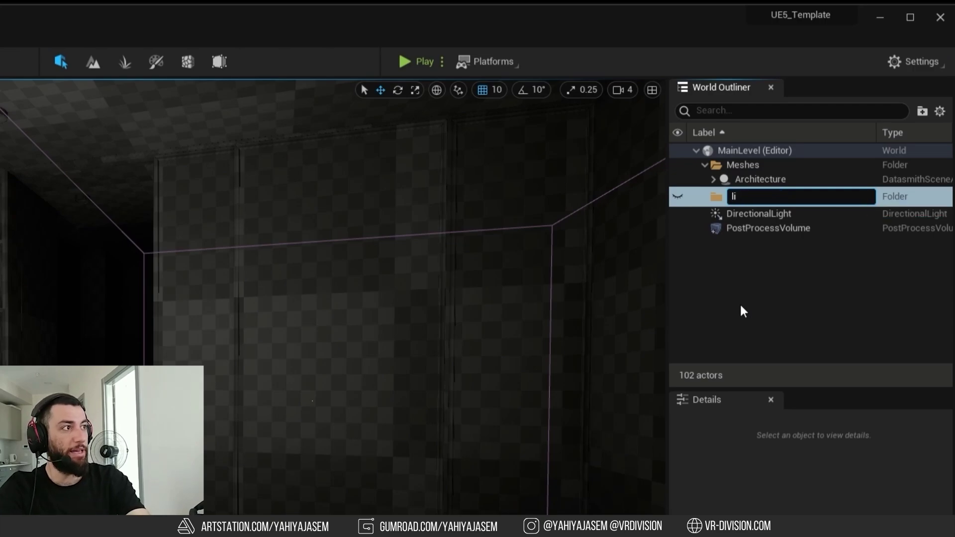
type("ghts")
key("Return")
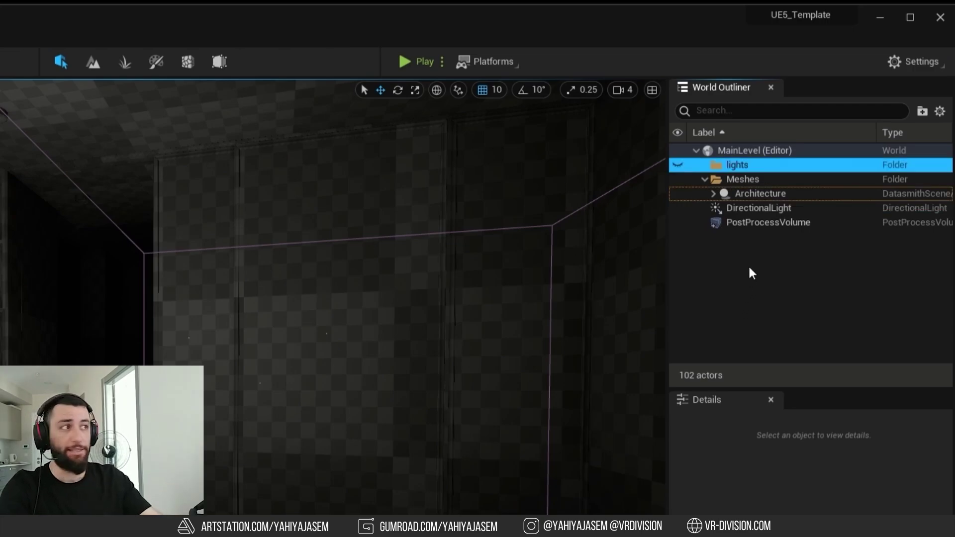
left_click(747, 223)
left_click(742, 211, "shift")
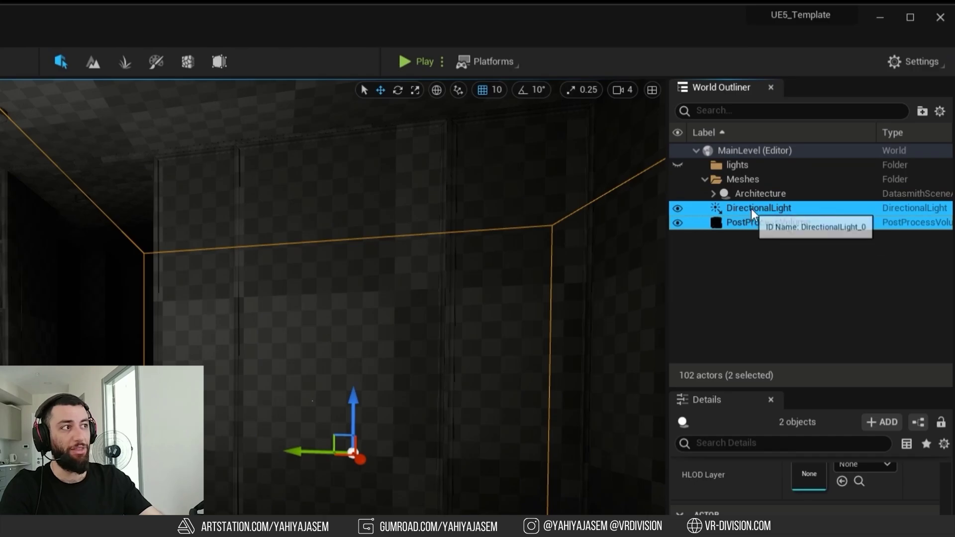
left_click_drag(741, 166, 745, 166)
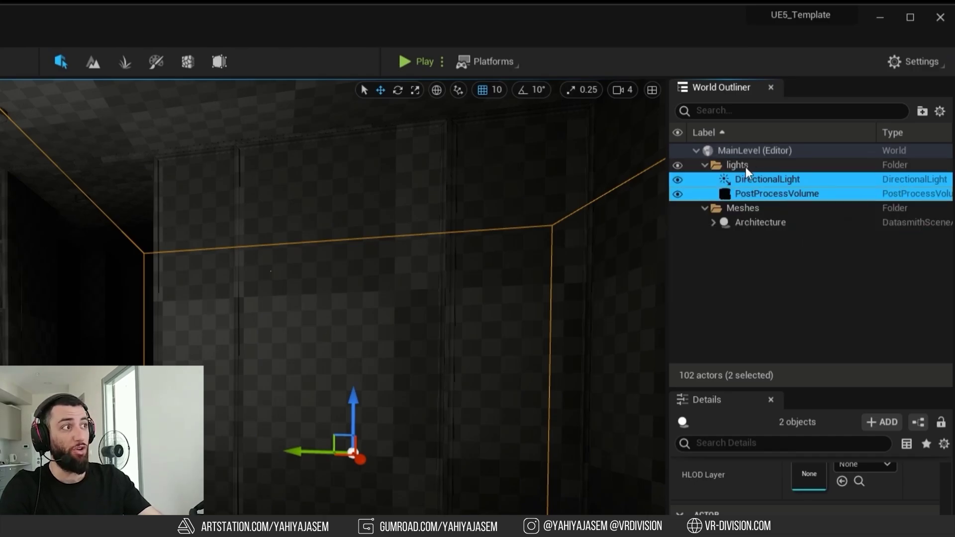
Capitalize the name of the lights folder so it reads Lights.
left_click(731, 166)
key("F2")
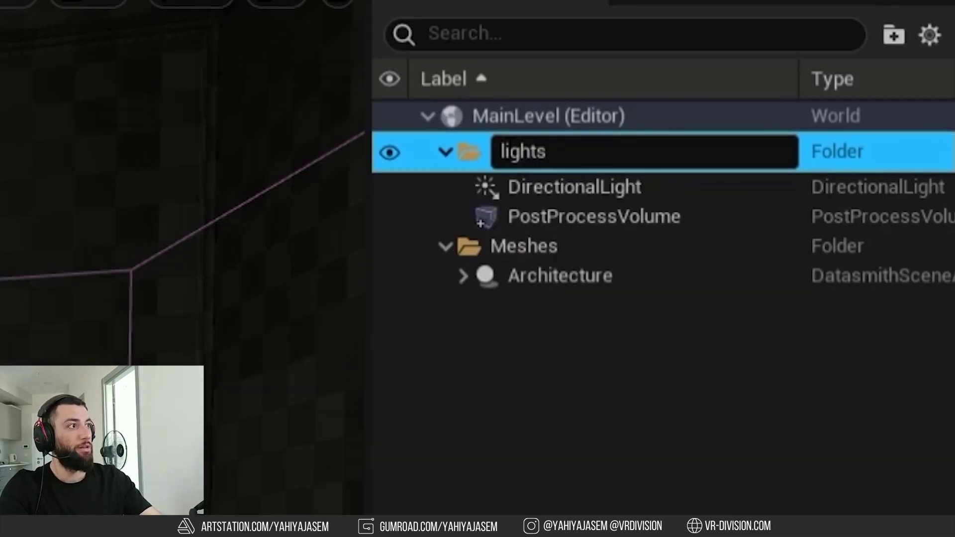
key("Delete")
type("L")
key("Return")
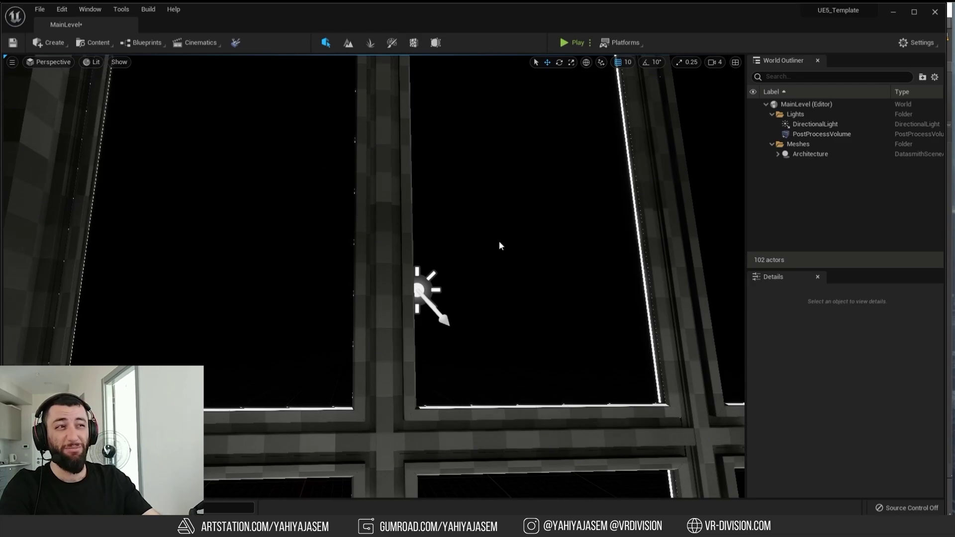
Add a Sky Atmosphere visual effect to the level and move it into the Lights folder.
key("s")
right_click_drag(499, 243, 486, 211)
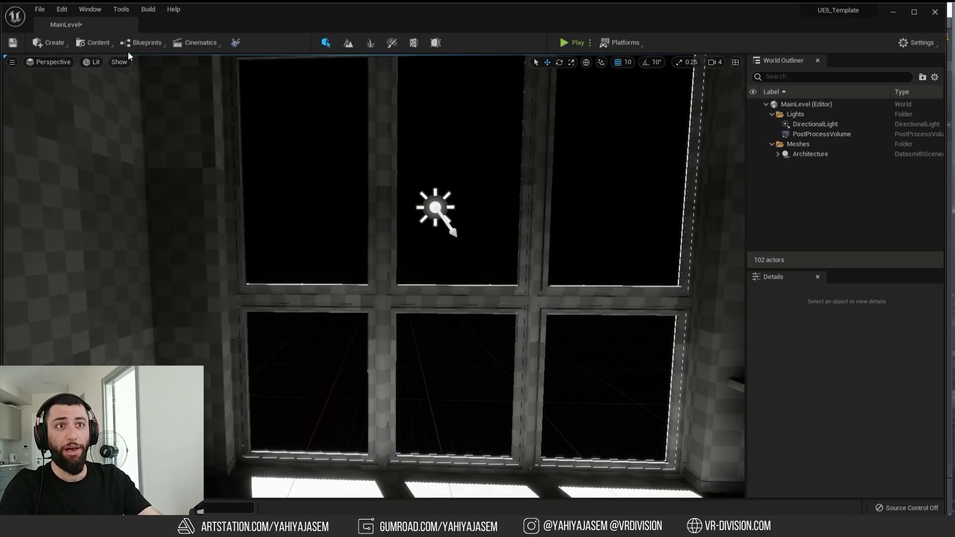
left_click(45, 43)
mouse_move(98, 104)
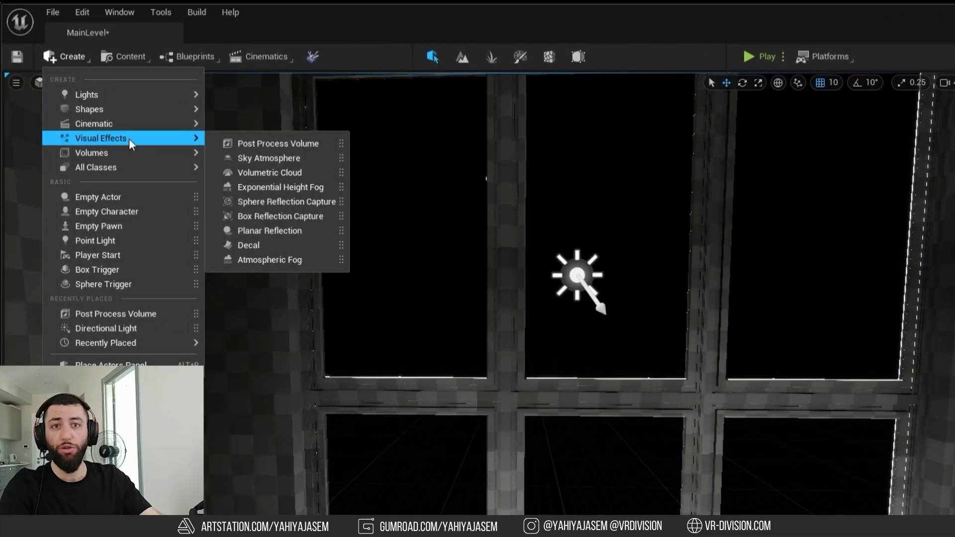
left_click(271, 158)
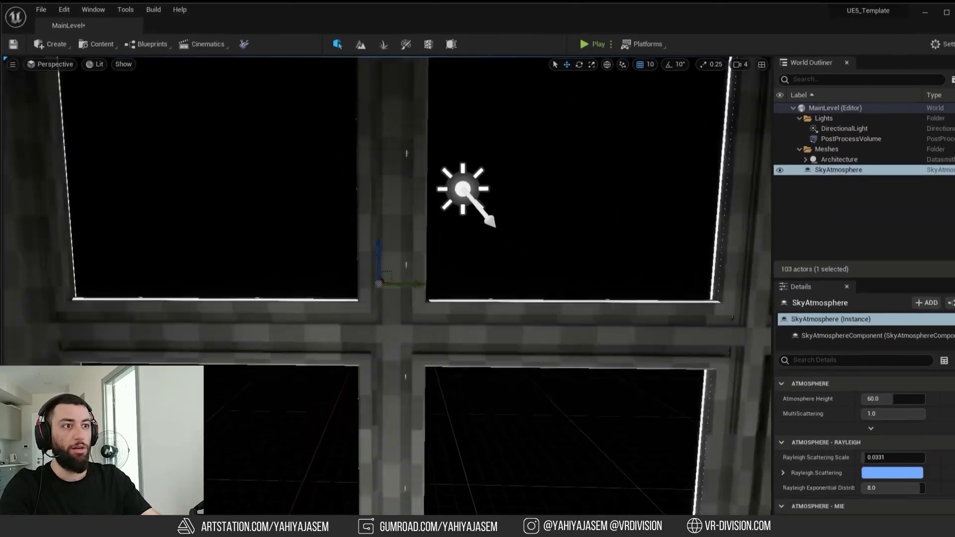
key("f")
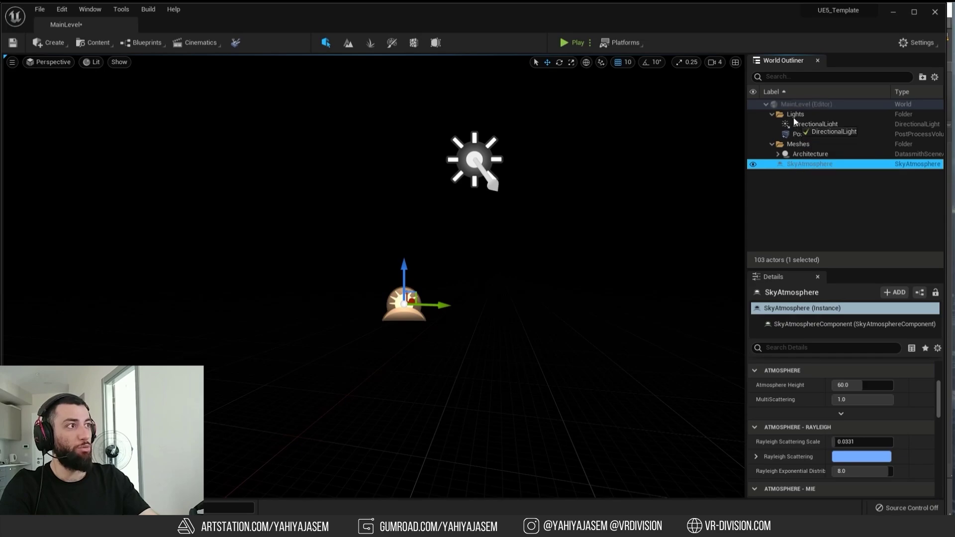
left_click_drag(794, 121, 795, 115)
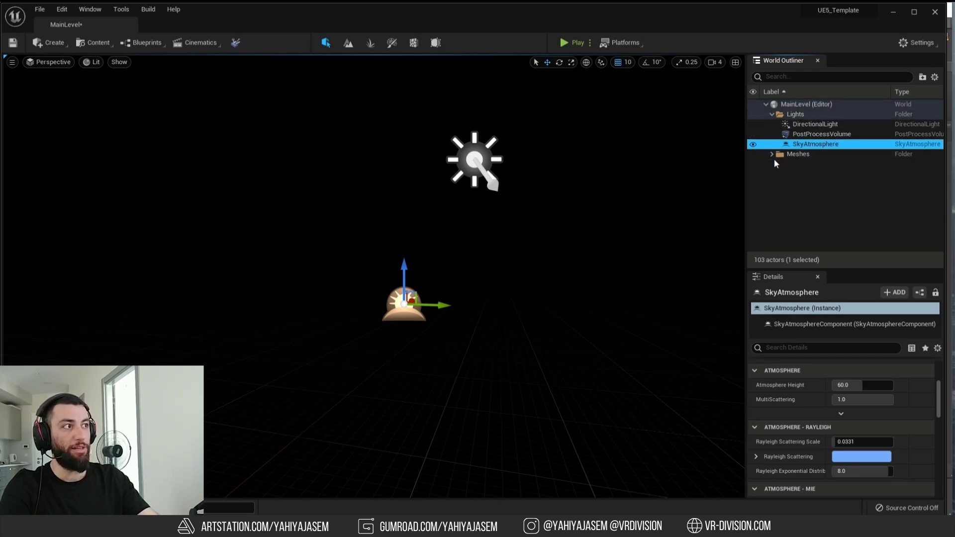
left_click(772, 114)
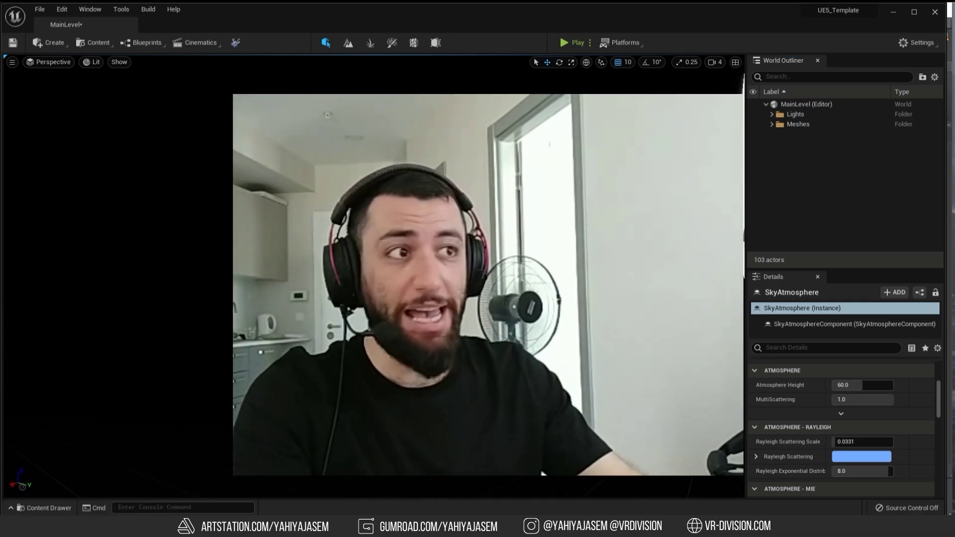
Filter the DirectionalLight's settings by "sun light" and enable Atmosphere Sun Light.
right_click_drag(488, 279, 348, 298)
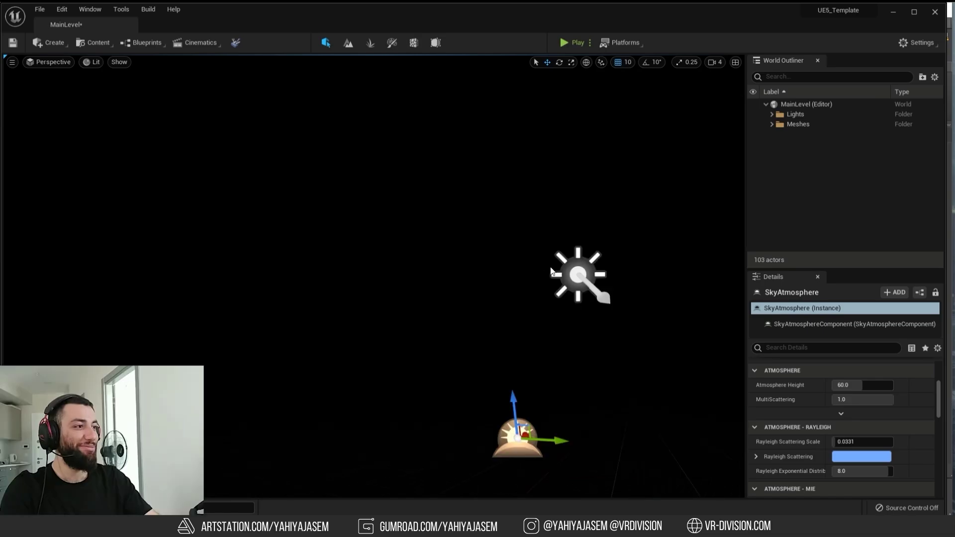
left_click(553, 272)
double_click(784, 124)
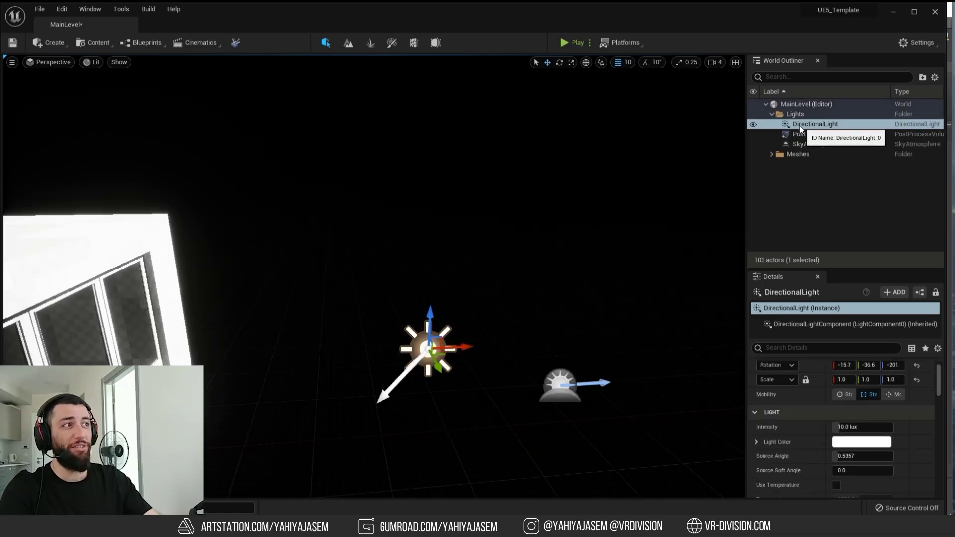
right_click_drag(409, 267, 349, 268)
right_click_drag(470, 282, 478, 269)
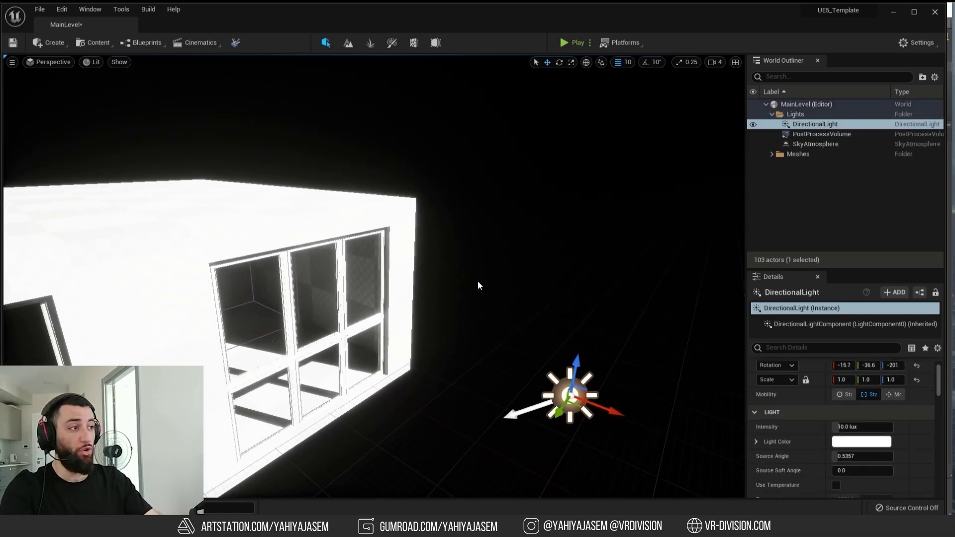
scroll(820, 403, "down", 12)
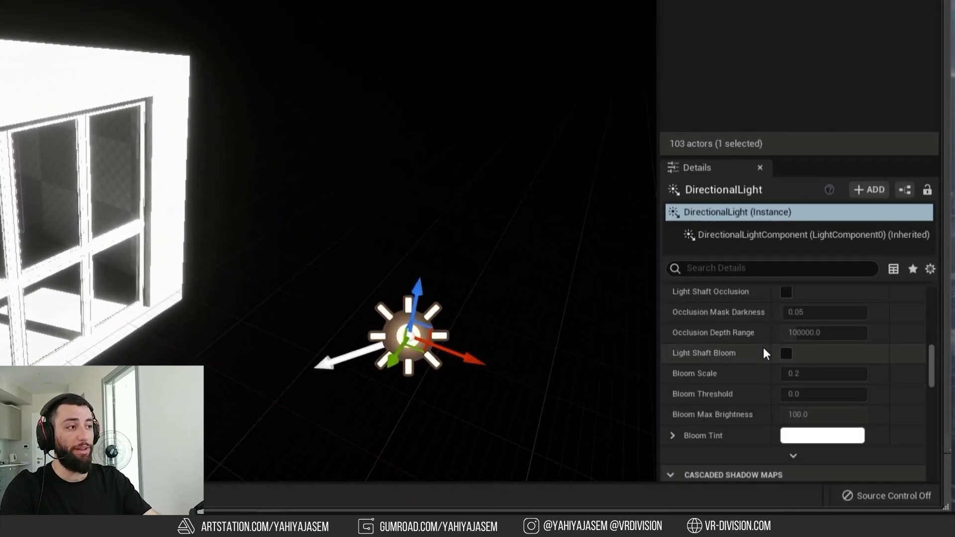
scroll(707, 347, "down", 6)
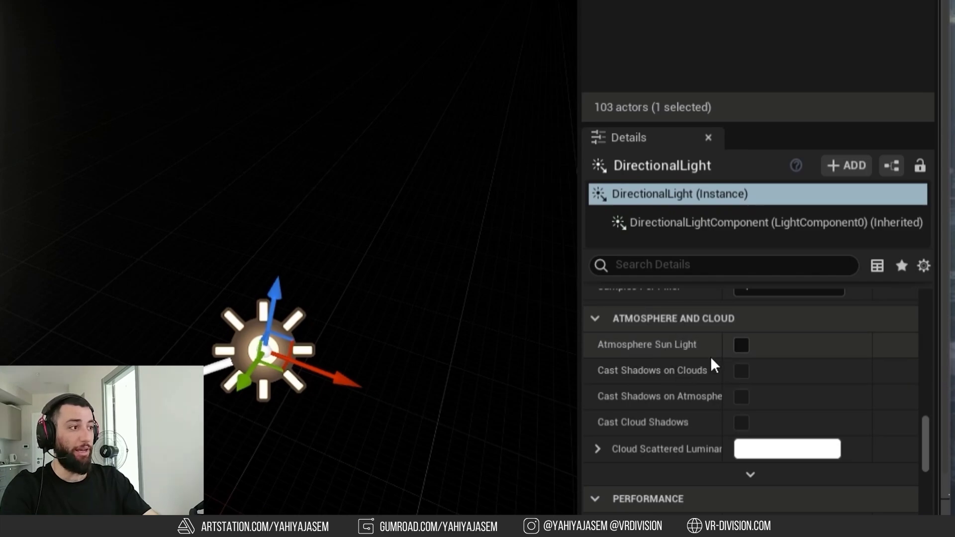
scroll(736, 364, "up", 3)
scroll(749, 366, "down", 1)
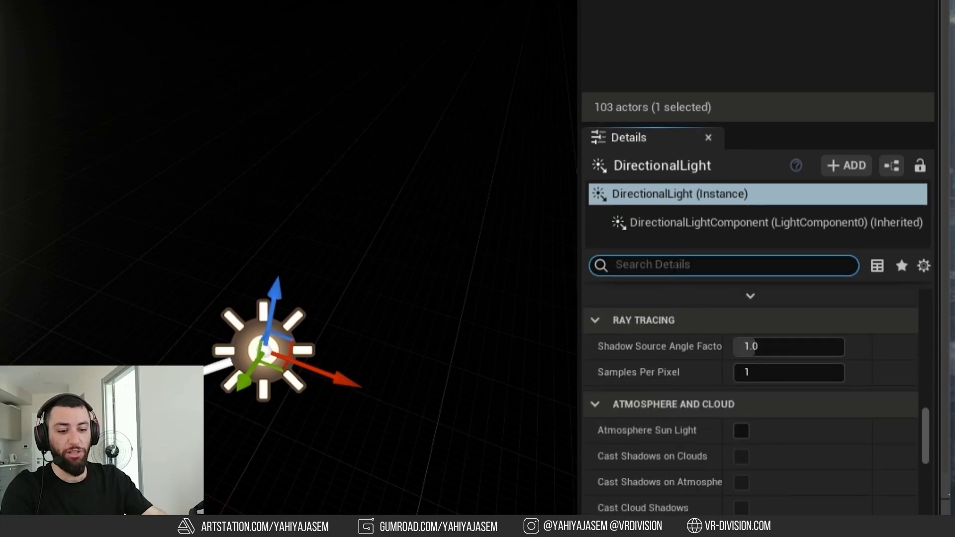
type("sun light")
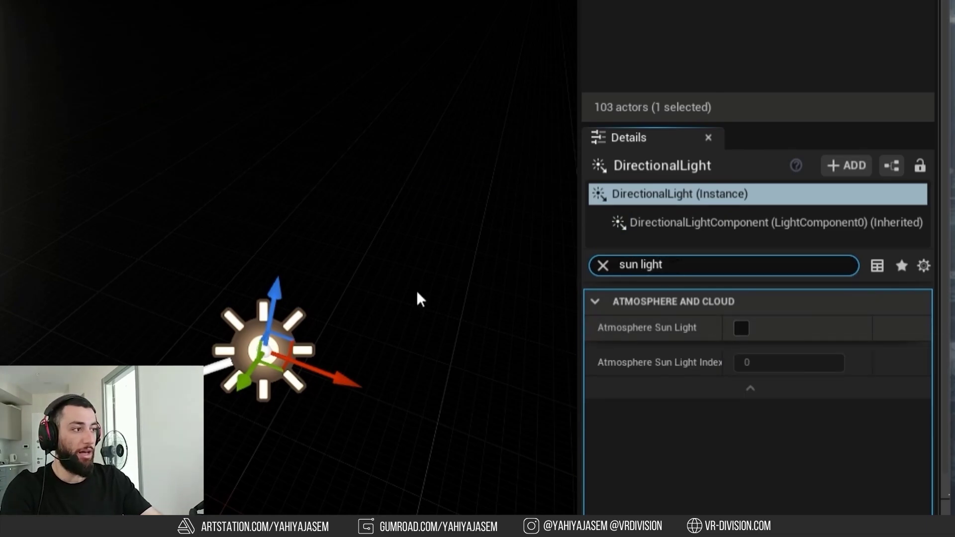
right_click_drag(417, 294, 519, 277)
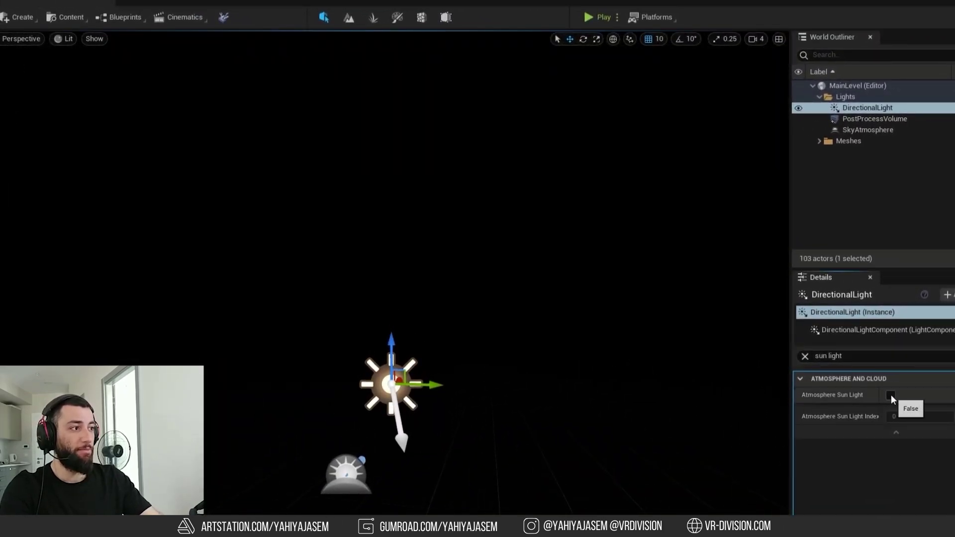
left_click(891, 395)
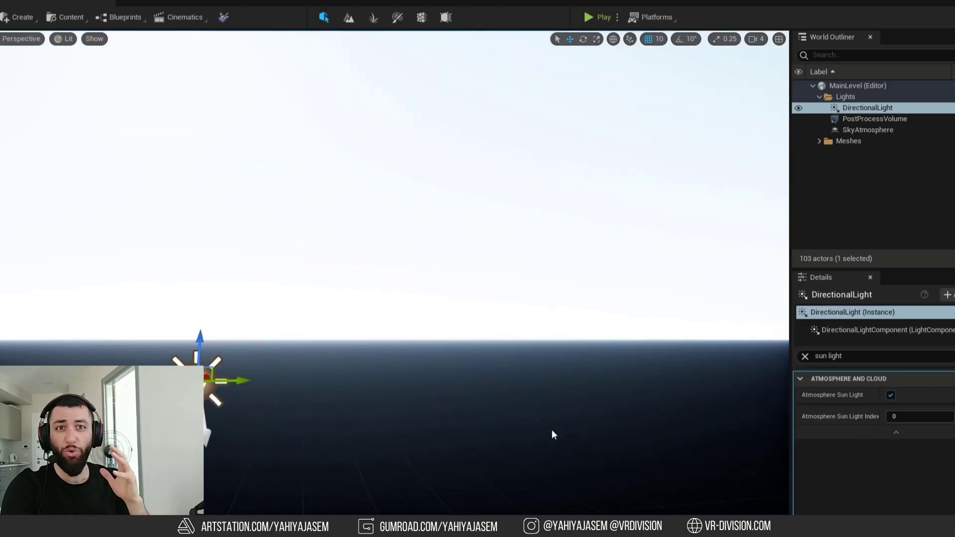
Set the PostProcessVolume's Exposure Compensation to 1 in its Lens exposure settings.
left_click(864, 120)
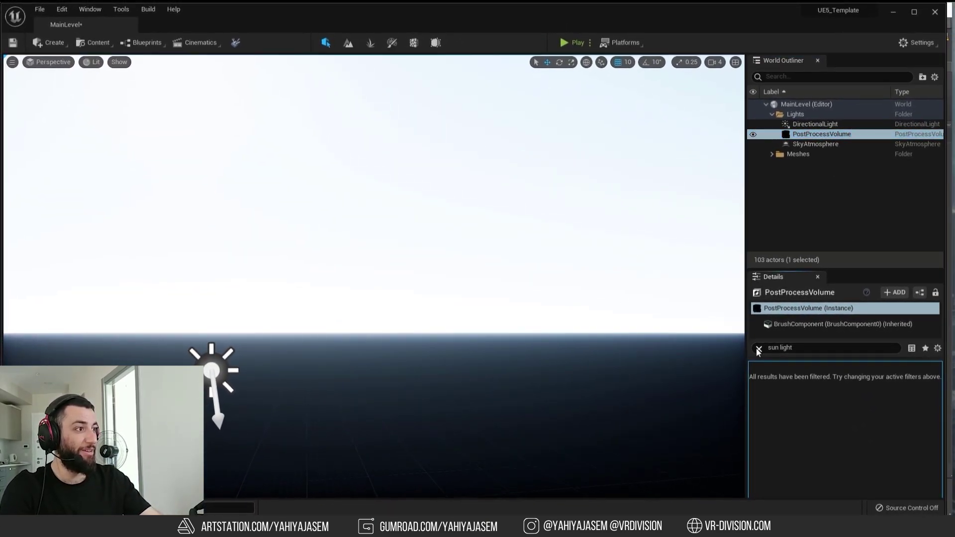
left_click(758, 350)
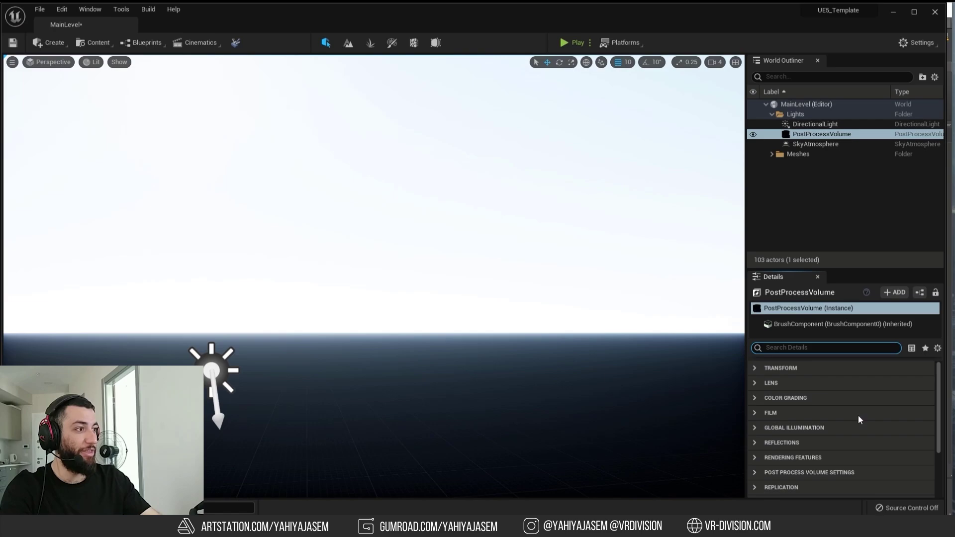
left_click(755, 413)
left_click(755, 414)
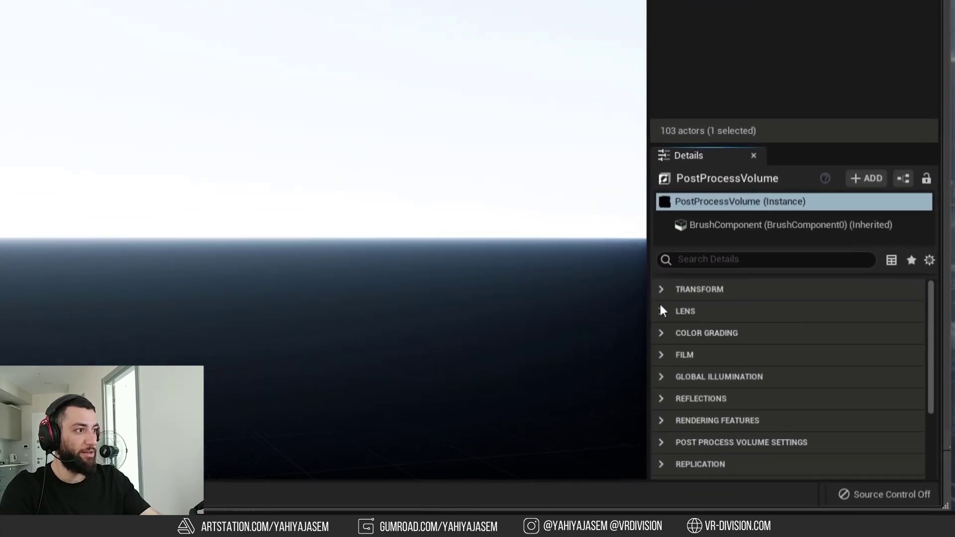
left_click(755, 383)
left_click(609, 323)
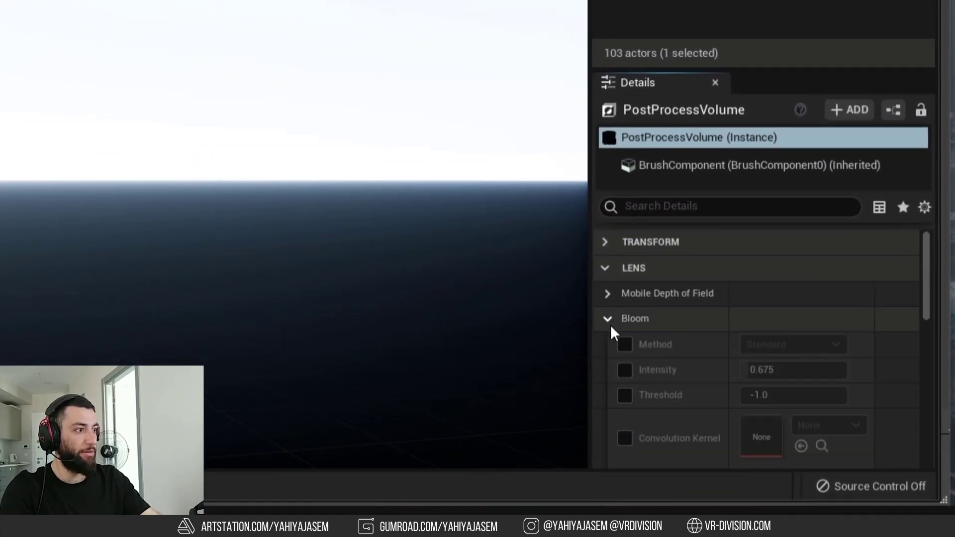
left_click(609, 324)
left_click(609, 344)
left_click(752, 395)
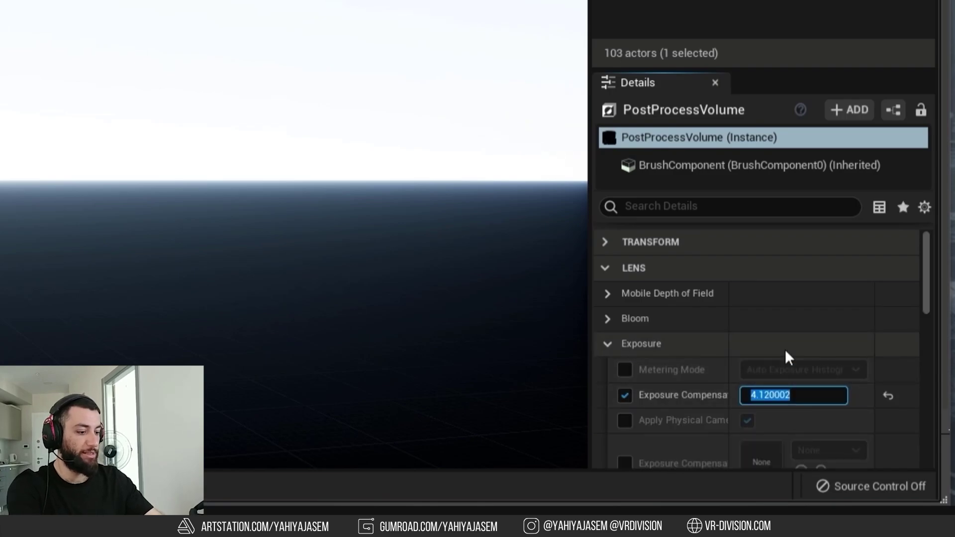
type("1")
key("Return")
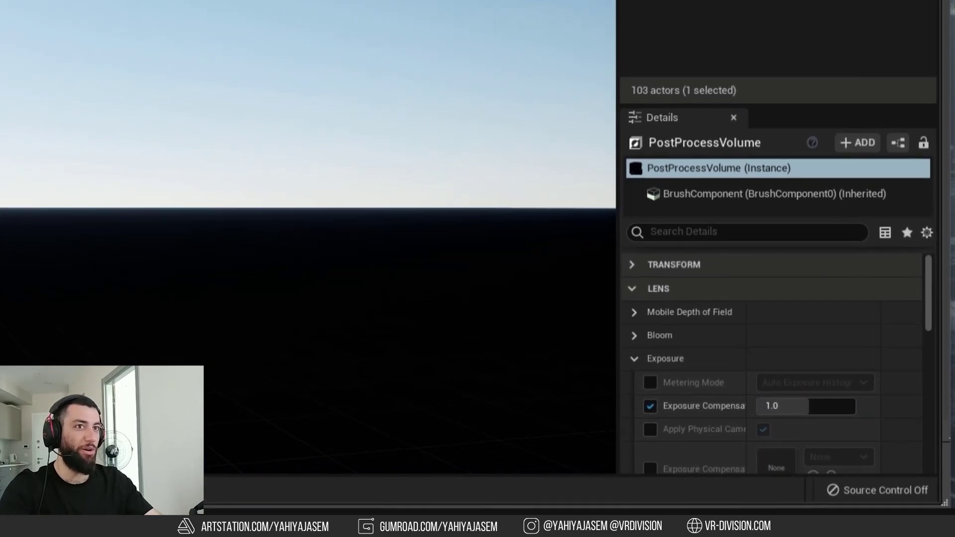
Rotate the DirectionalLight about its axes to bring the sun down toward the horizon and change its heading.
right_click_drag(348, 249, 134, 249)
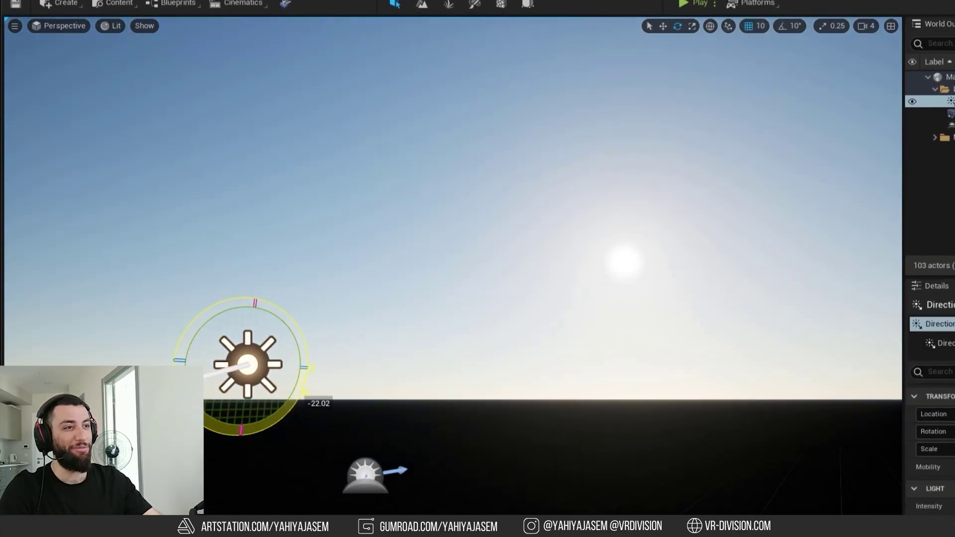
left_click_drag(303, 398, 311, 367)
left_click_drag(684, 284, 660, 368)
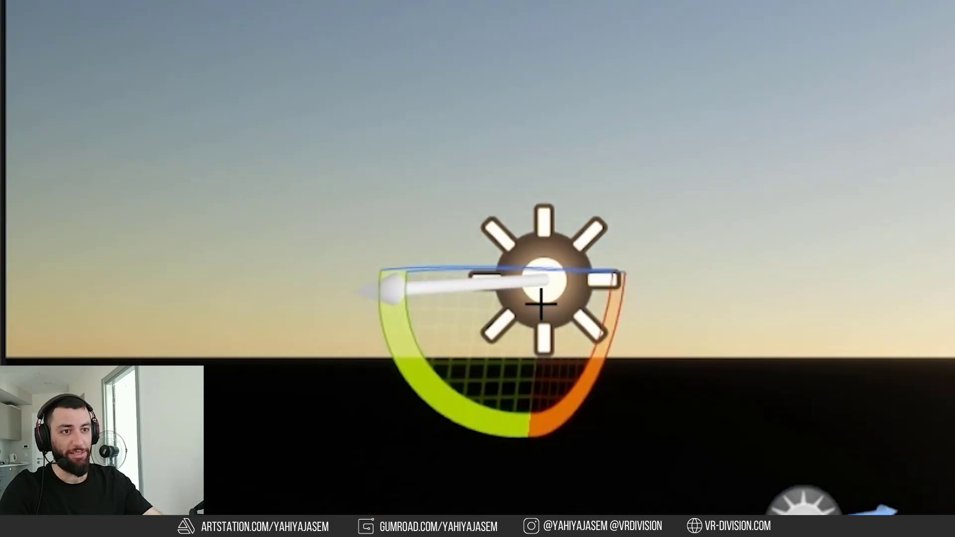
left_click_drag(542, 305, 617, 301)
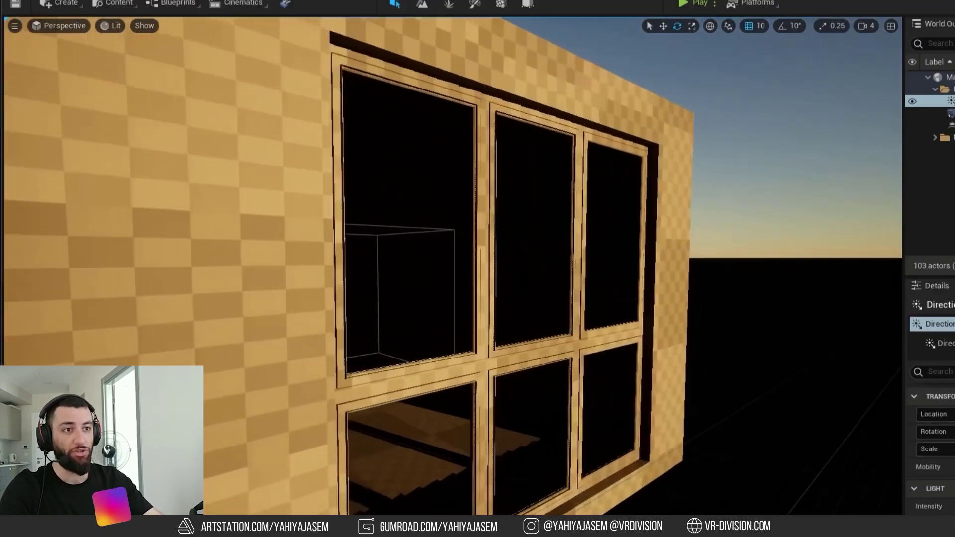
right_click_drag(453, 266, 154, 273)
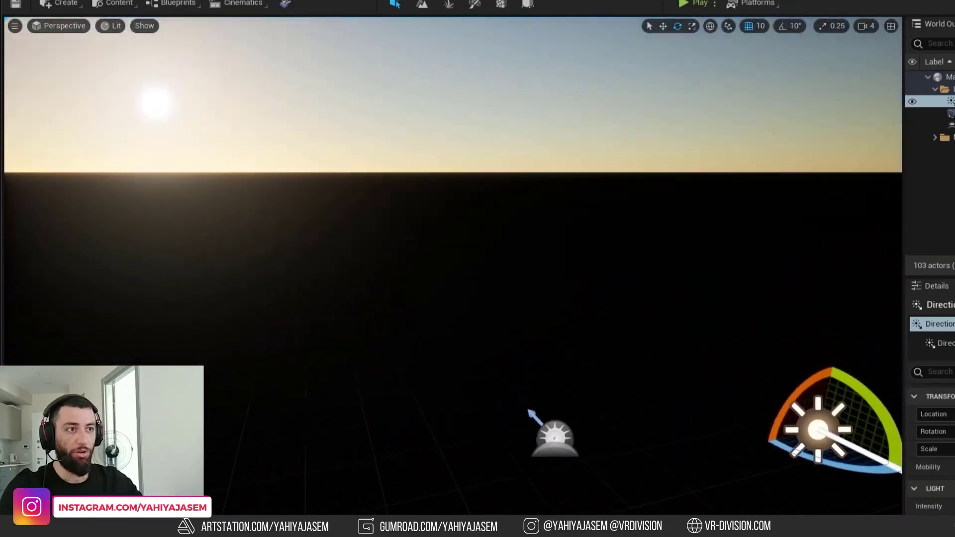
Swing the atmosphere sun interactively around the sky, from high daylight to below the horizon and back to a low sun.
key("ctrl+l")
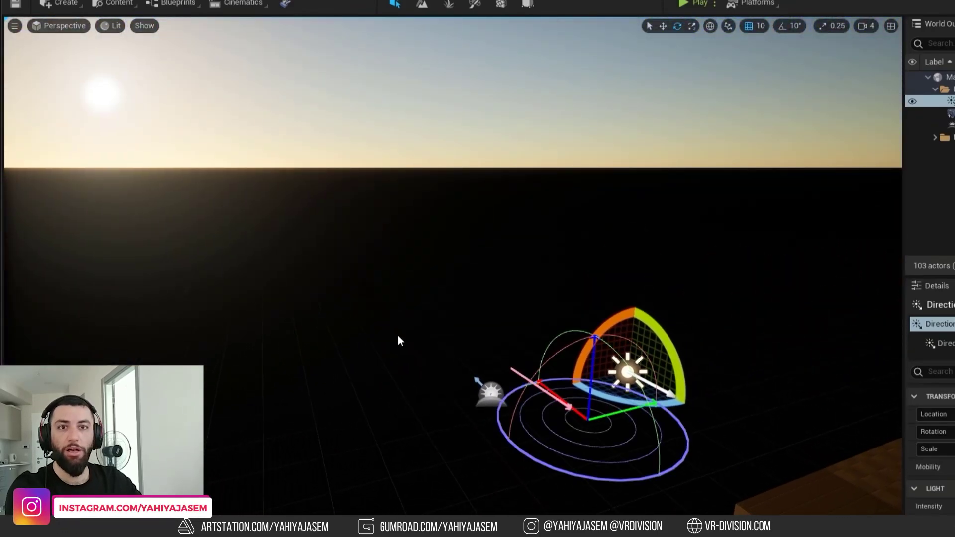
key("ctrl+l")
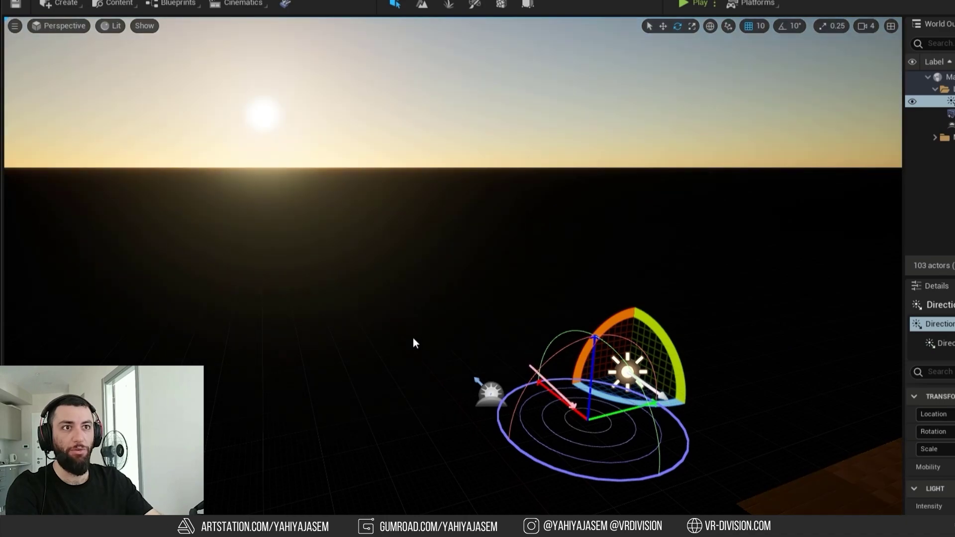
key("ctrl+l")
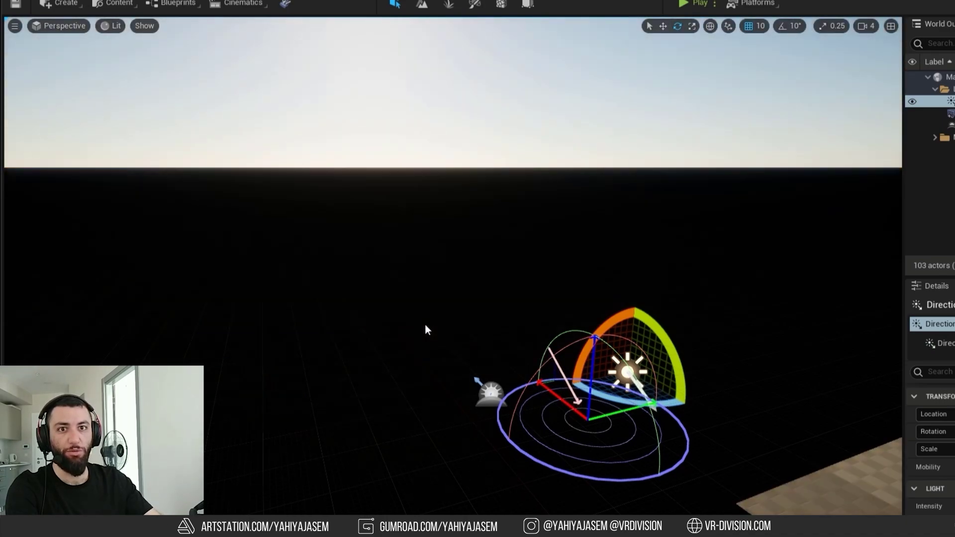
key("ctrl+l")
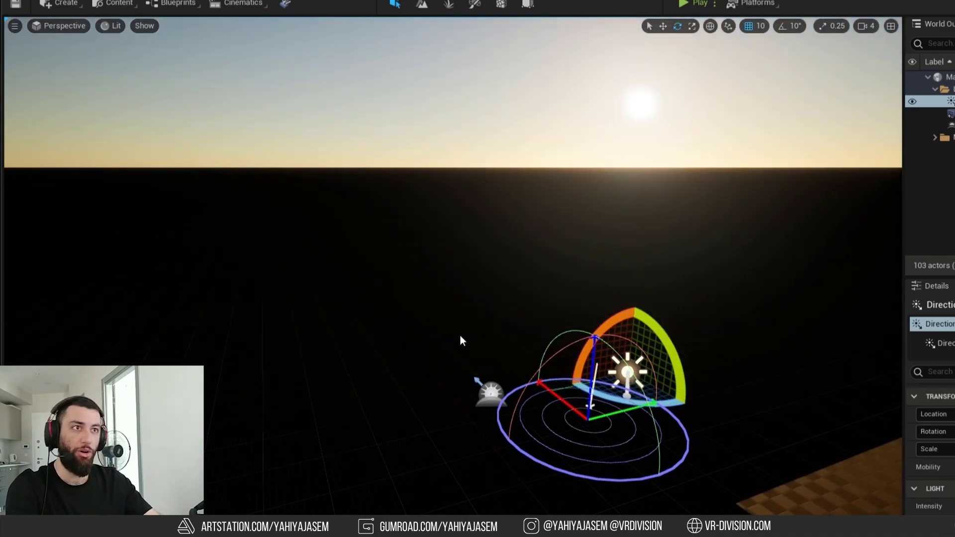
key("ctrl+l")
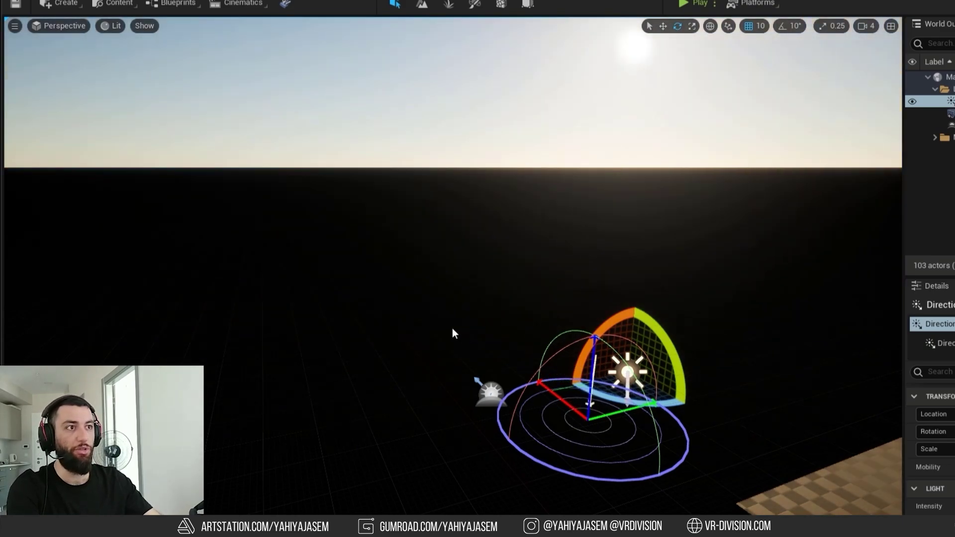
key("ctrl+l")
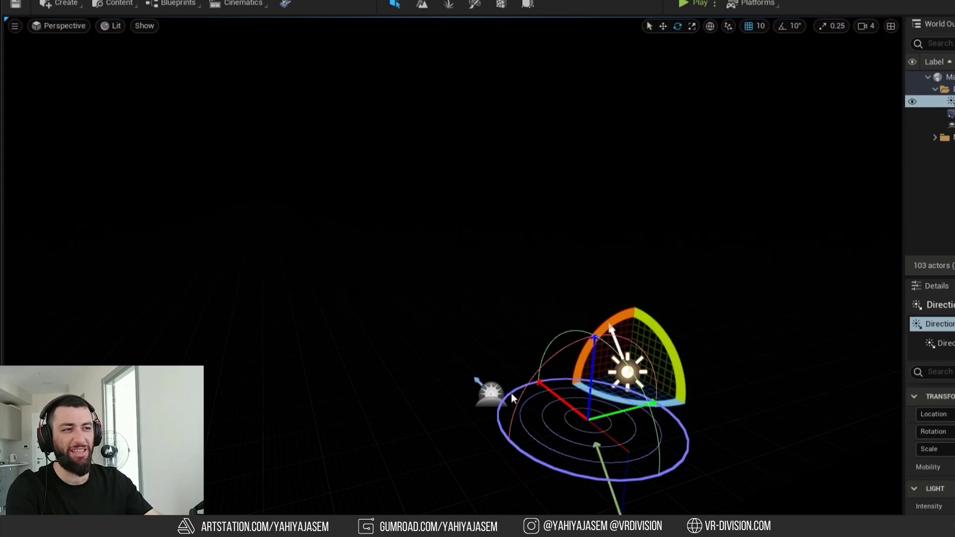
key("ctrl+l")
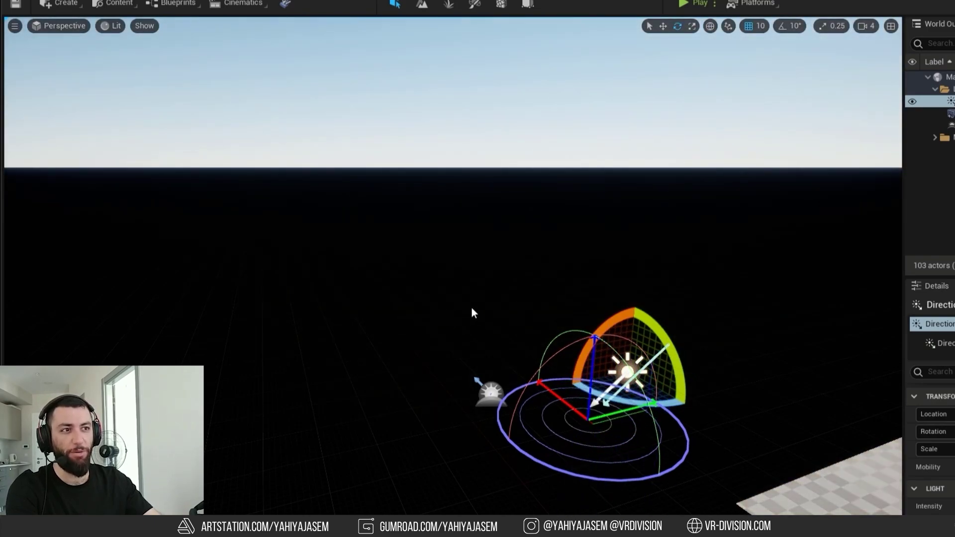
key("ctrl+l")
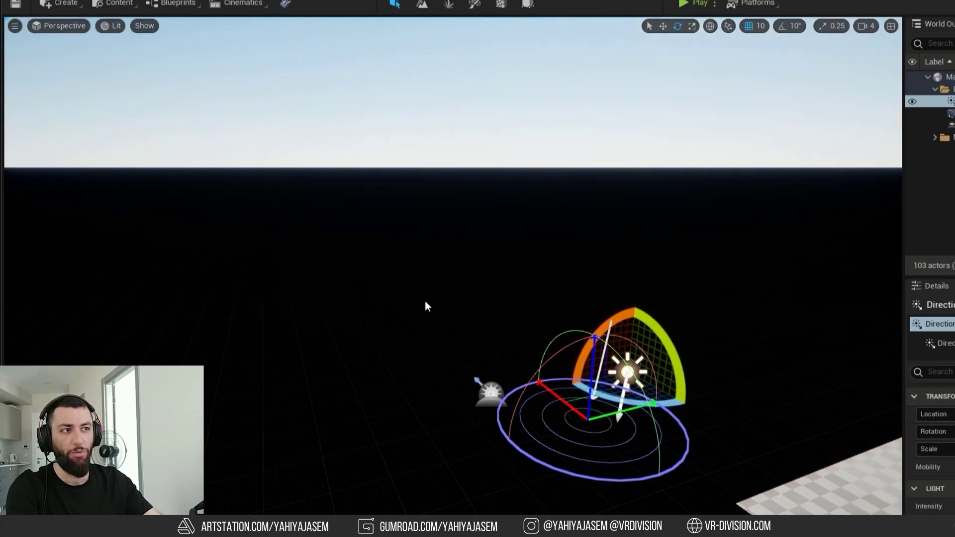
key("ctrl+l")
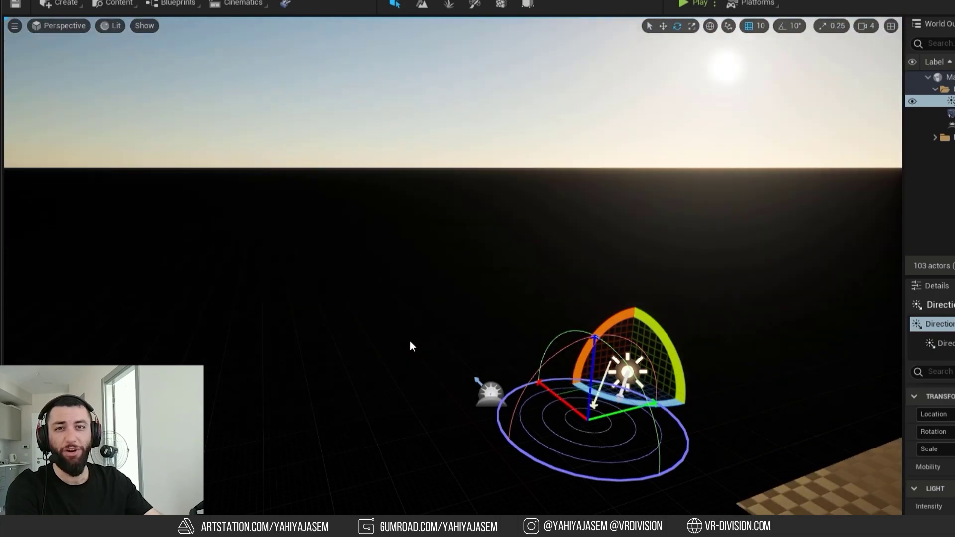
key("ctrl+l")
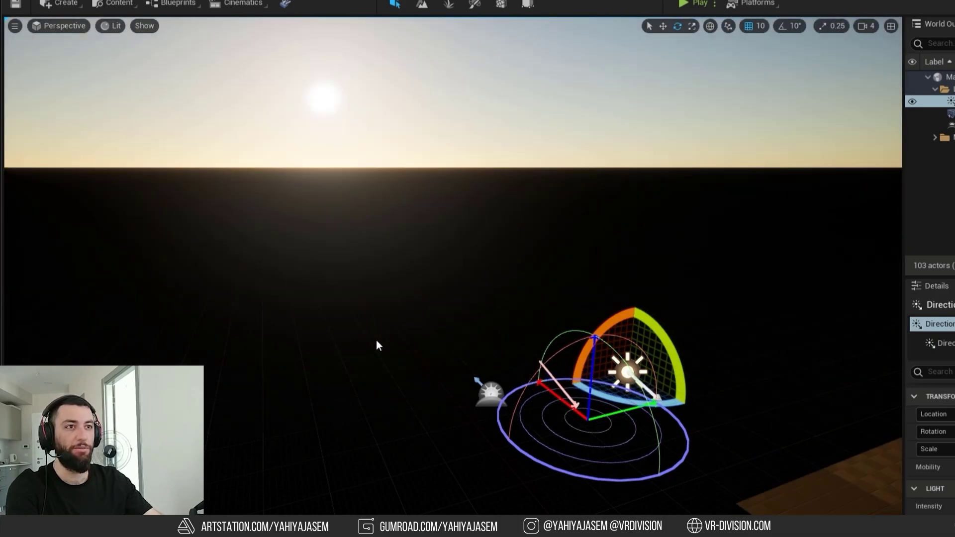
From inside the apartment, aim the sun low through the windows so deep orange sunset light falls on the opposite wall.
scroll(951, 465, "down", 10)
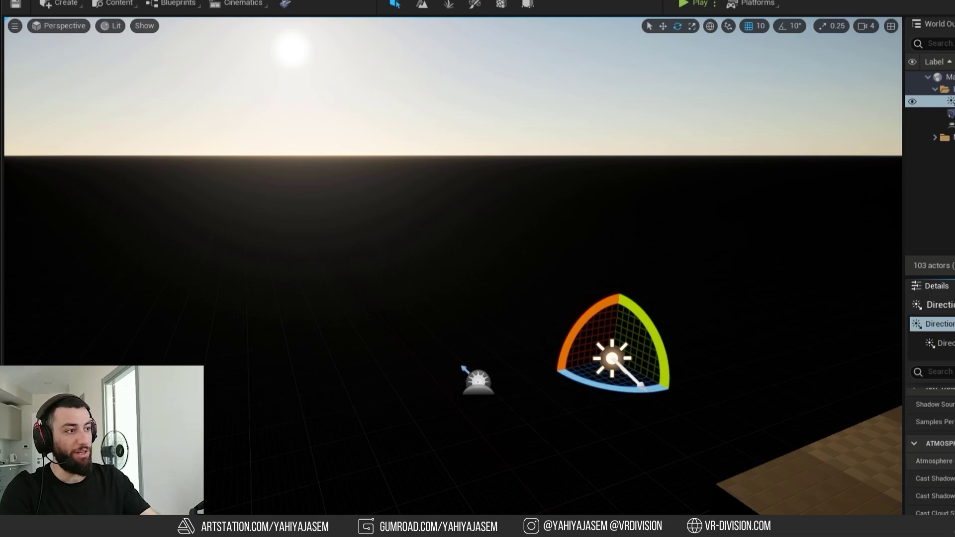
key("w")
right_click_drag(878, 442, 901, 448)
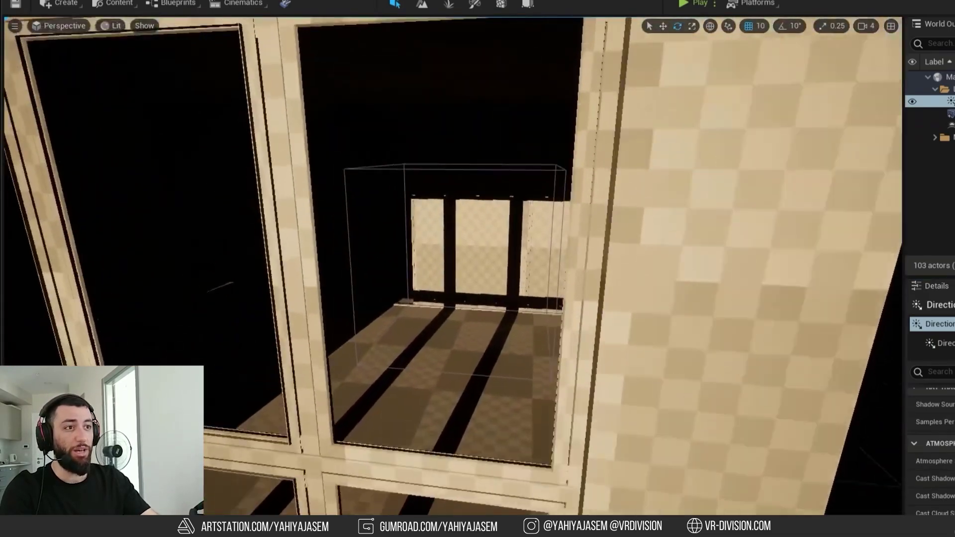
right_click_drag(568, 239, 566, 238)
right_click_drag(500, 241, 500, 268)
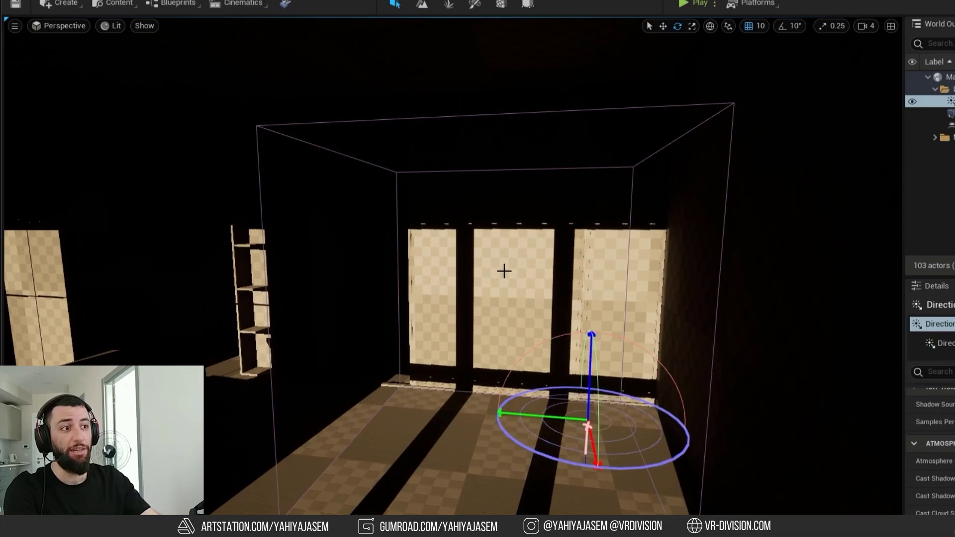
key("ctrl+l")
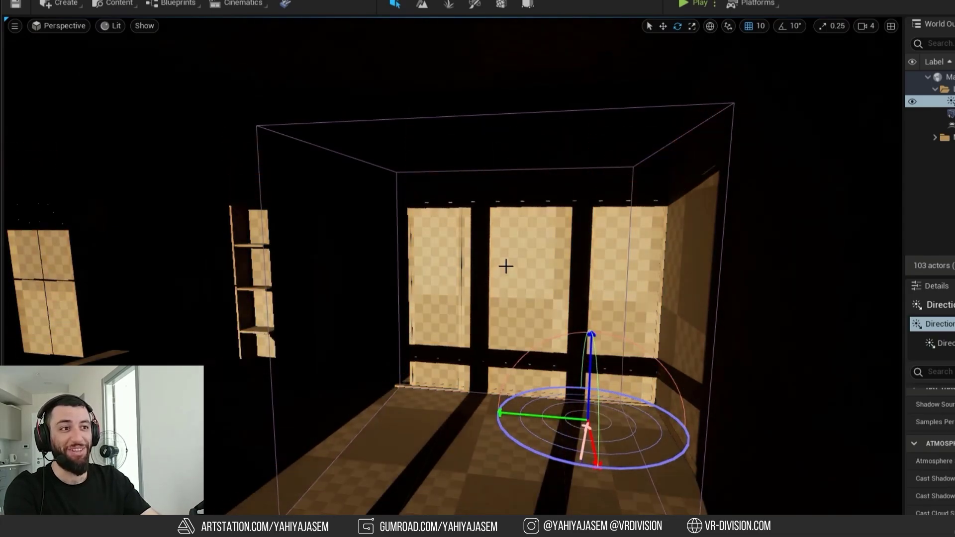
key("ctrl+l")
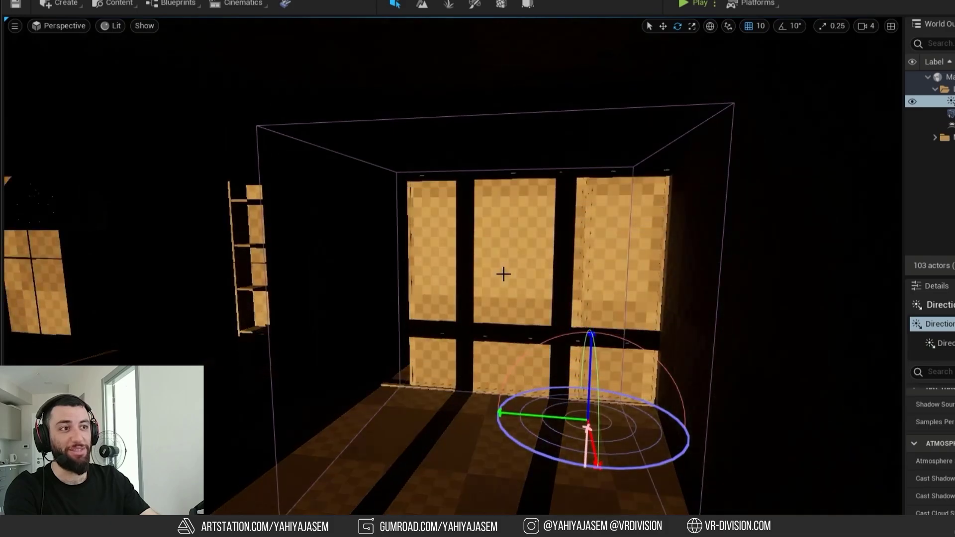
key("ctrl+l")
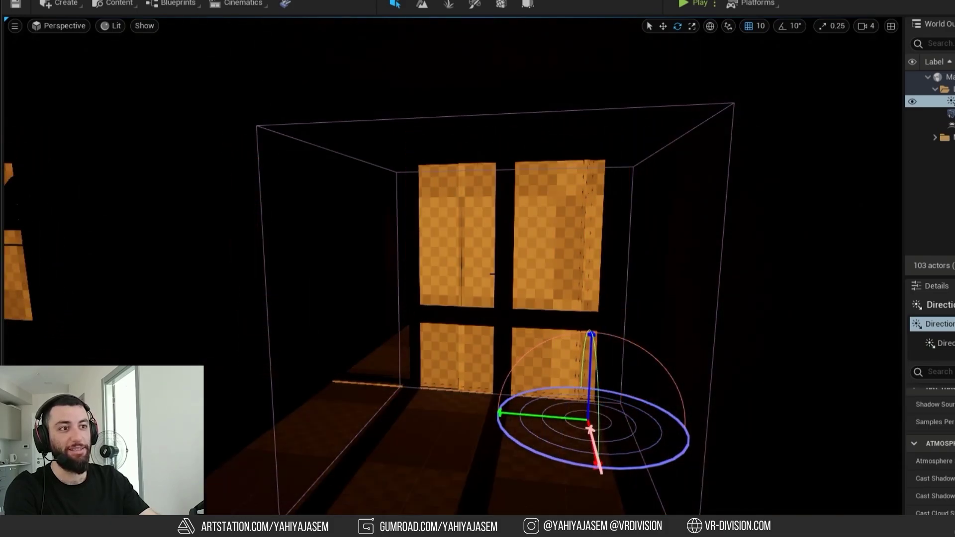
key("ctrl+l")
key("ctrl+l")
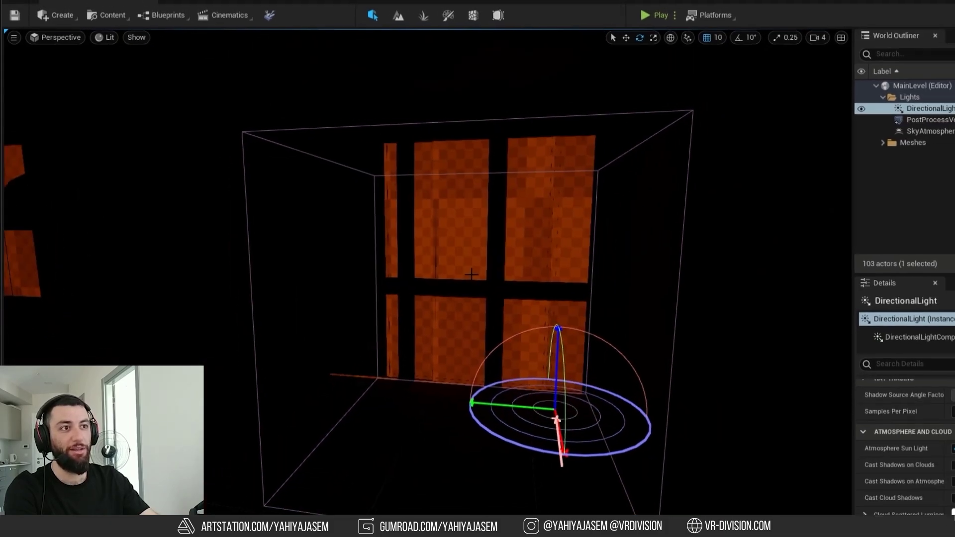
Raise the PostProcessVolume's Exposure Compensation to 3.0 to brighten the sunset interior.
left_click_drag(477, 269, 432, 269, "alt")
key("Escape")
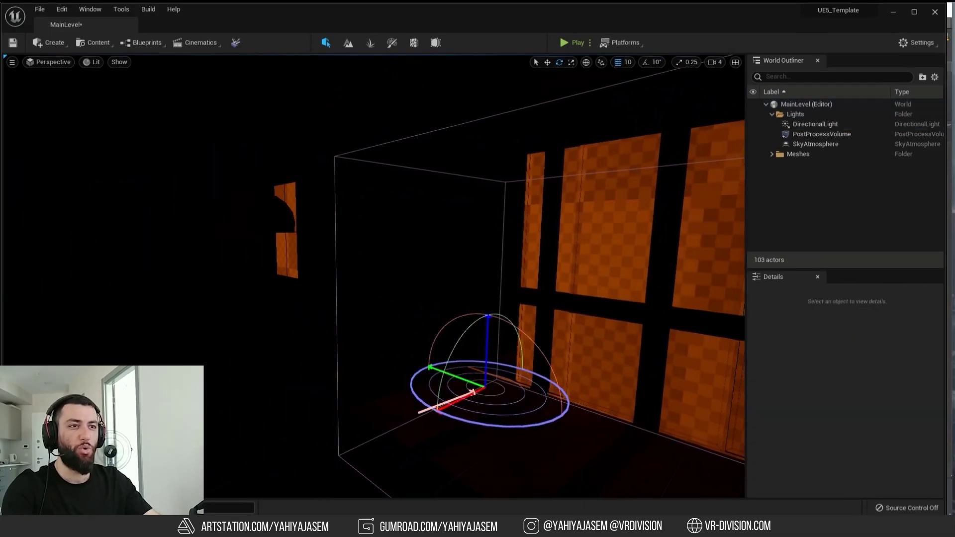
key("w")
right_click_drag(477, 268, 442, 283)
key("ctrl+z")
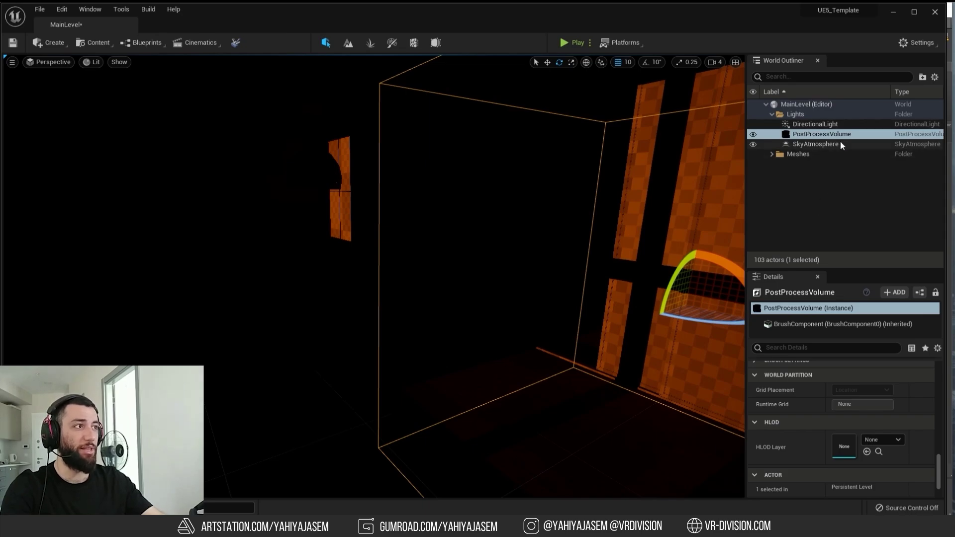
scroll(851, 456, "up", 3)
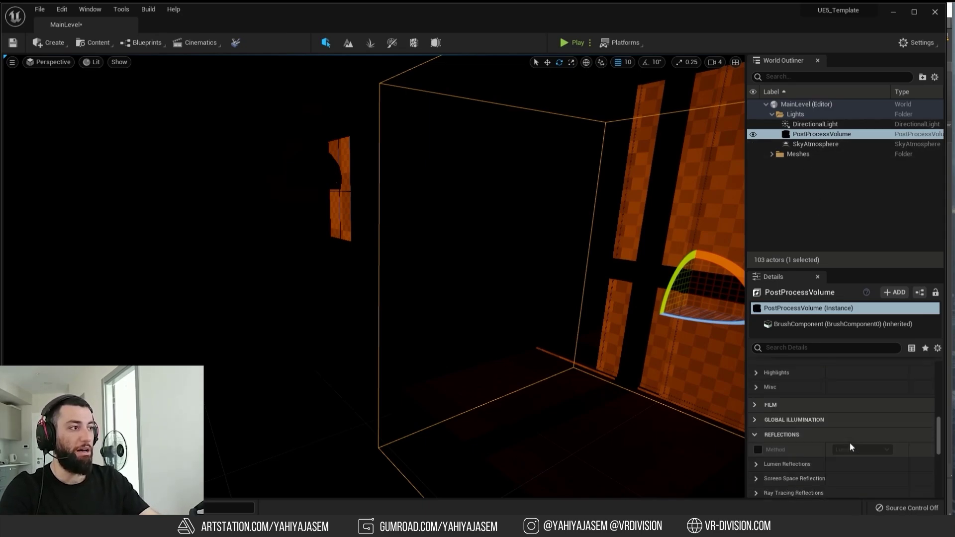
scroll(835, 428, "up", 5)
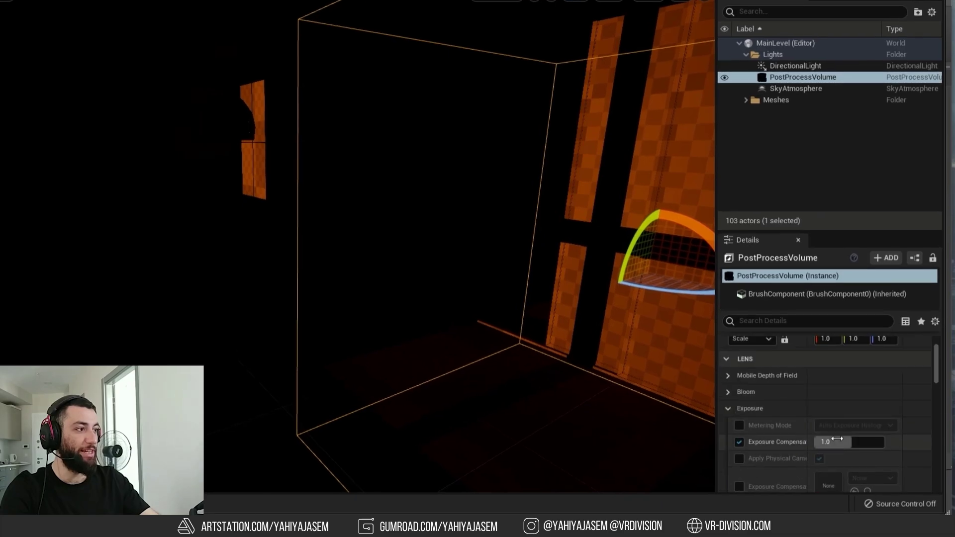
left_click_drag(837, 438, 841, 442)
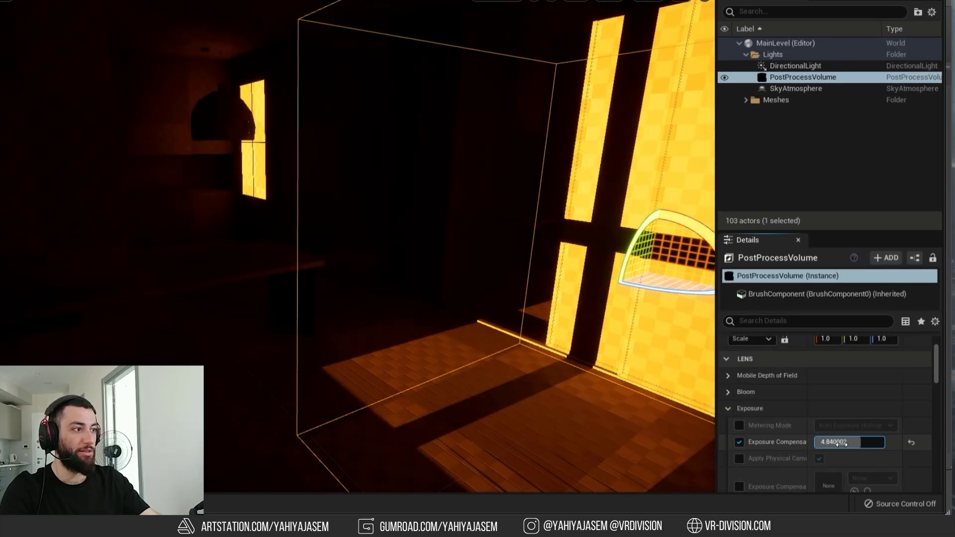
key("Return")
Add a Sky Light inside the apartment with Movable mobility and Real Time Capture enabled.
right_click_drag(544, 357, 641, 251)
key("g")
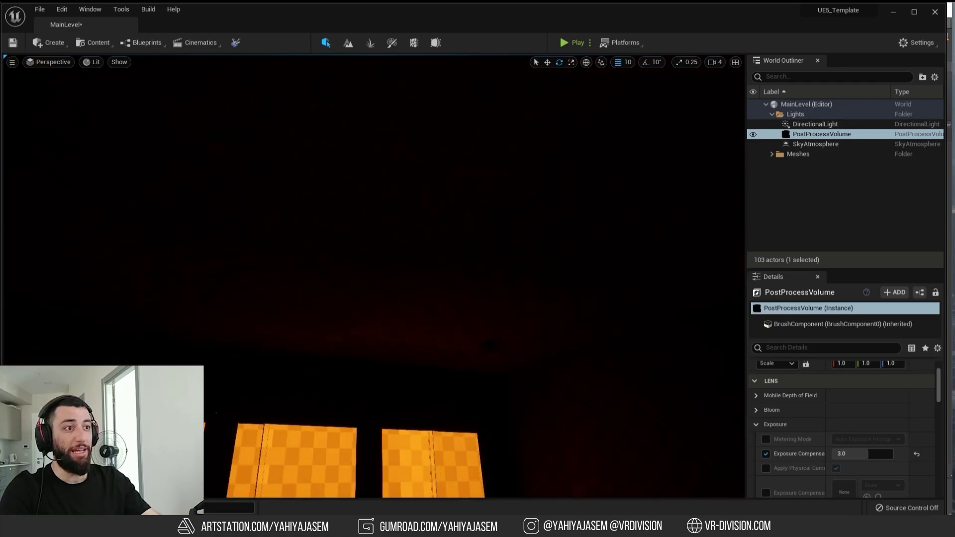
right_click_drag(616, 353, 600, 354)
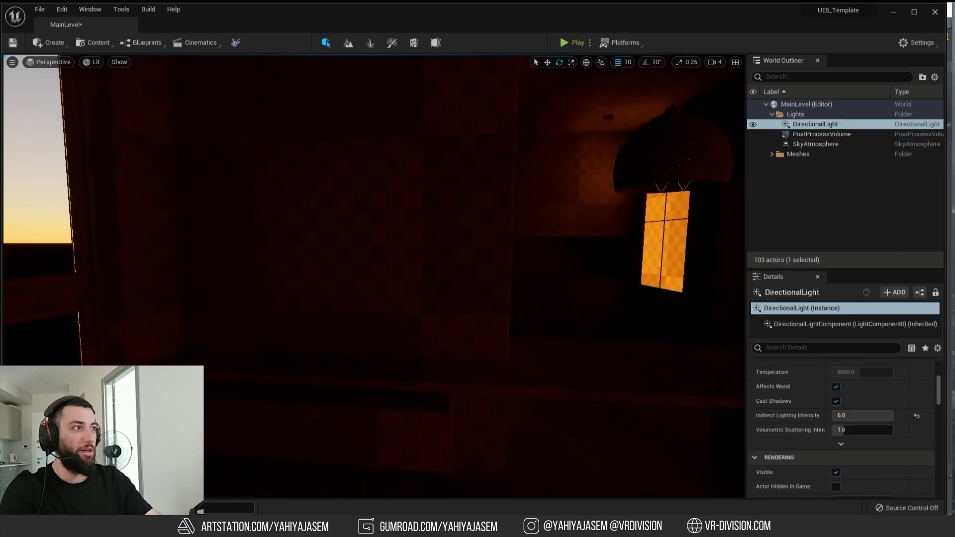
right_click_drag(478, 279, 452, 341)
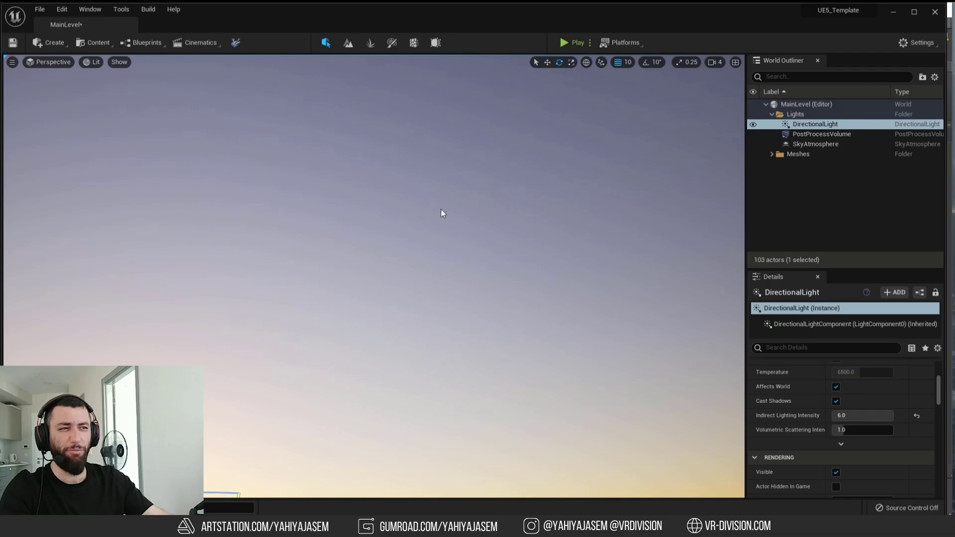
right_click_drag(401, 237, 672, 308)
right_click_drag(587, 284, 214, 294)
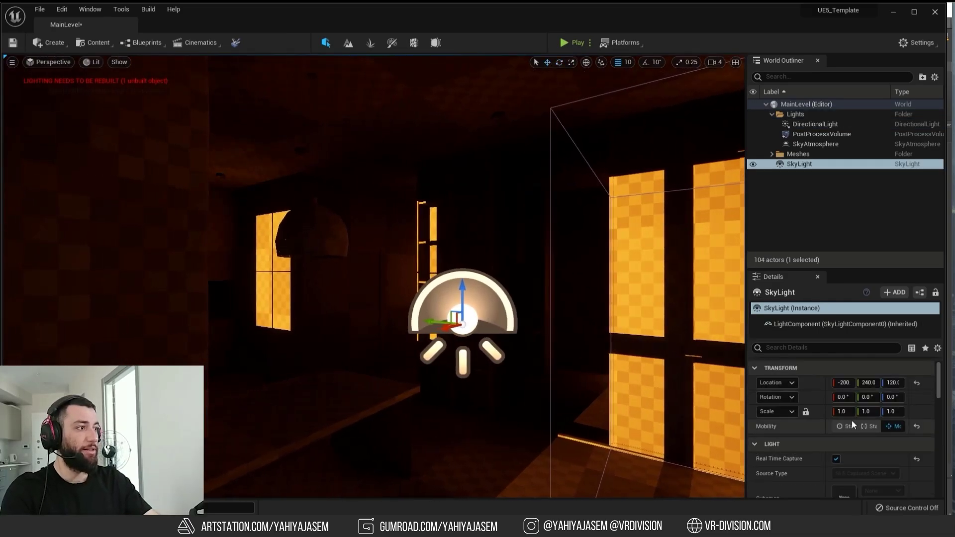
left_click(836, 458)
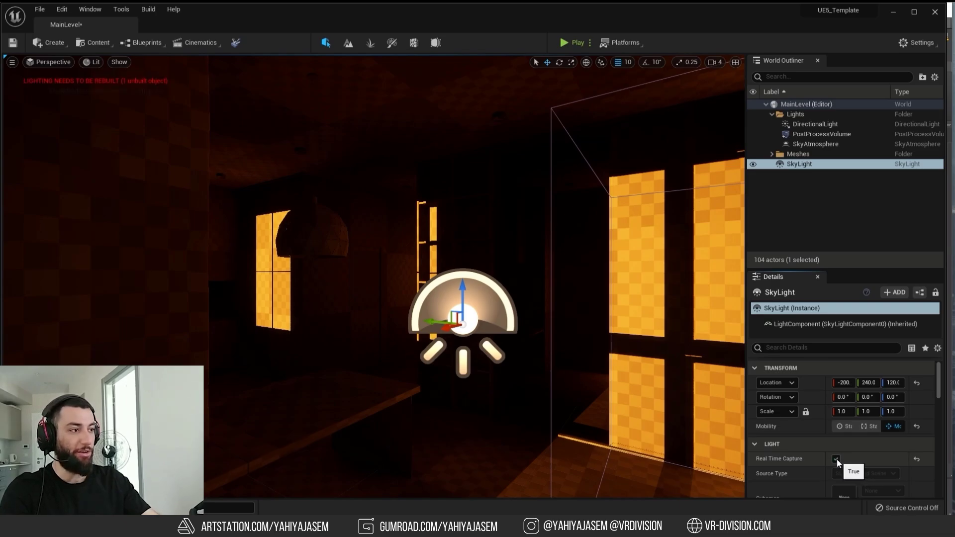
Raise the atmosphere sun interactively so white daylight comes through the windows onto the apartment floor and lower wall.
key("d")
right_click_drag(631, 394, 667, 389)
key("w")
scroll(855, 452, "down", 3)
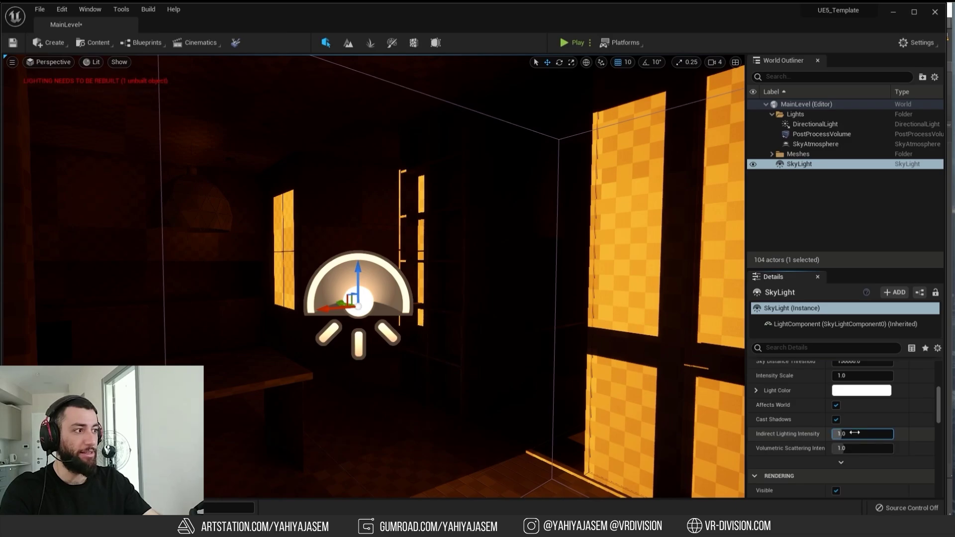
right_click_drag(572, 279, 592, 273)
mouse_move(442, 287)
right_mouse_down()
mouse_move(477, 293)
mouse_move(479, 284)
mouse_move(456, 282)
right_mouse_up()
key("ctrl+l")
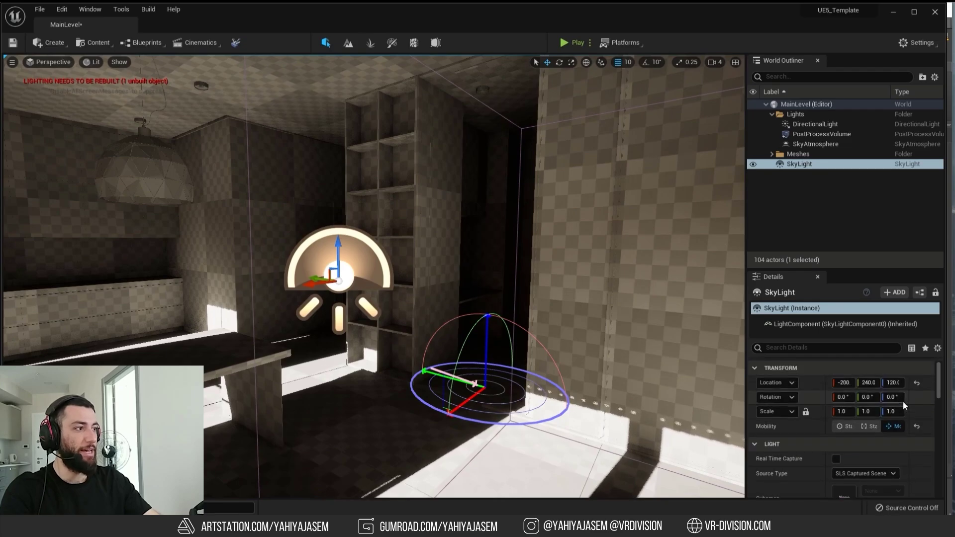
Re-enable Real Time Capture on the Sky Light and inspect its effect on the shelving and dark doorway.
mouse_move(622, 339)
right_mouse_down()
mouse_move(592, 338)
mouse_move(612, 338)
right_mouse_up()
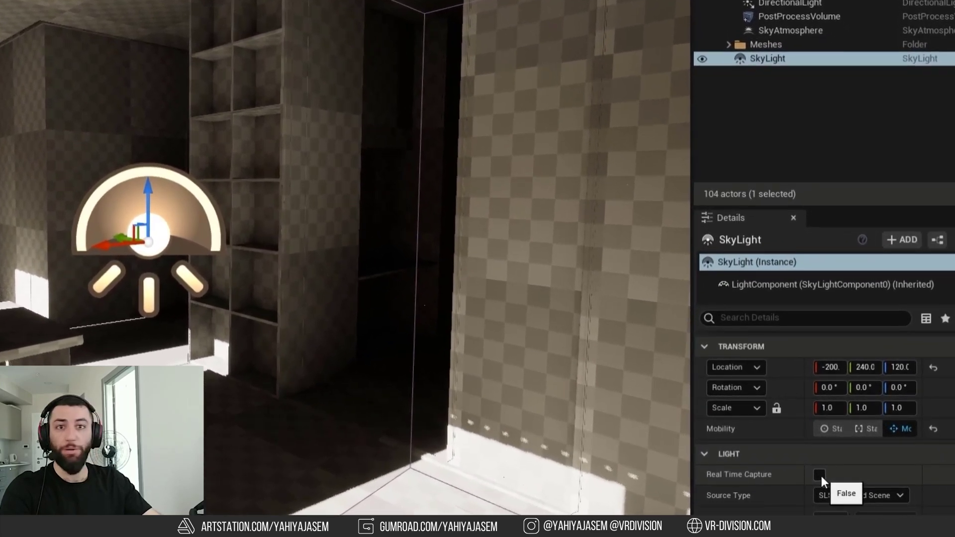
left_click(819, 475)
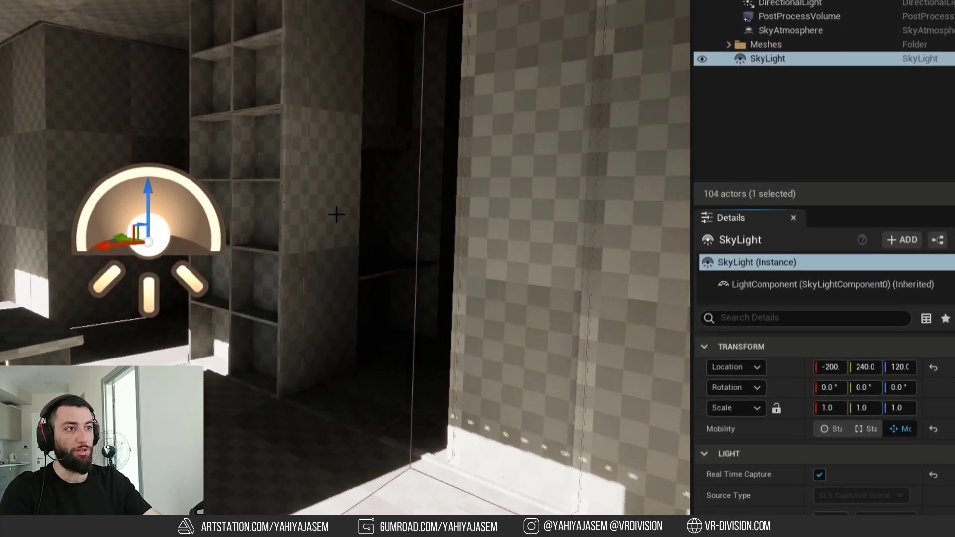
right_click_drag(331, 213, 308, 214)
key("w")
mouse_move(254, 238)
right_mouse_down()
mouse_move(234, 238)
mouse_move(279, 245)
mouse_move(254, 237)
right_mouse_up()
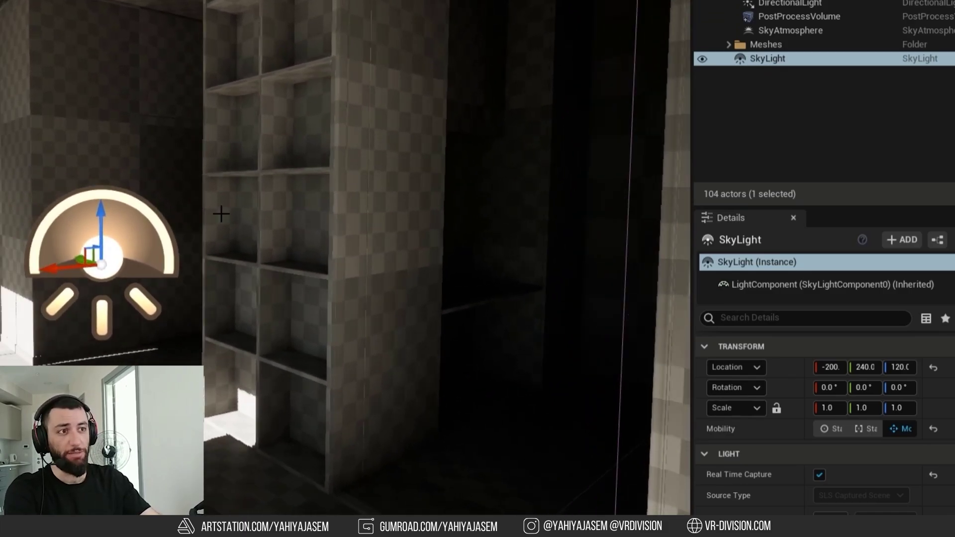
Delete the Sky Light to compare the interior lighting without it, and undo the deletion.
key("Delete")
right_click_drag(224, 214, 219, 204)
key("ctrl+z")
key("s")
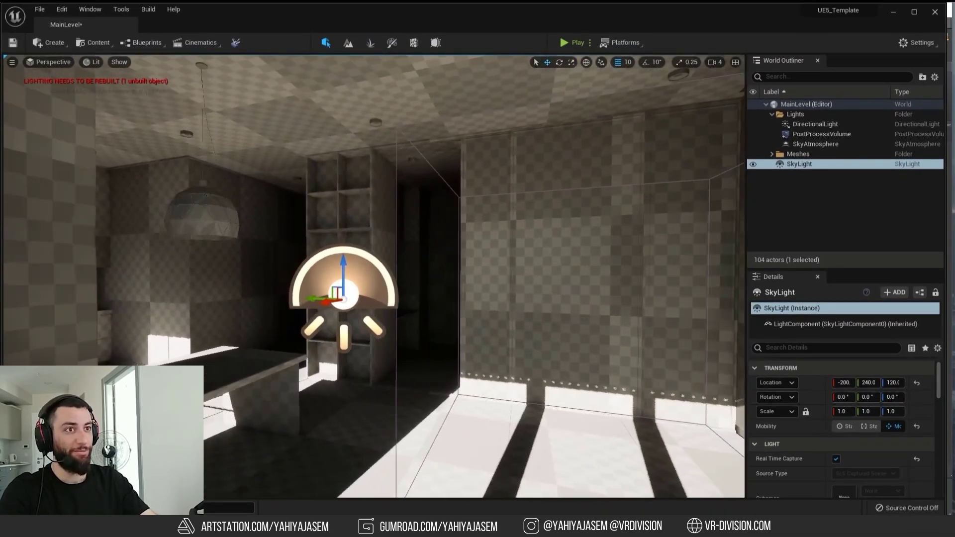